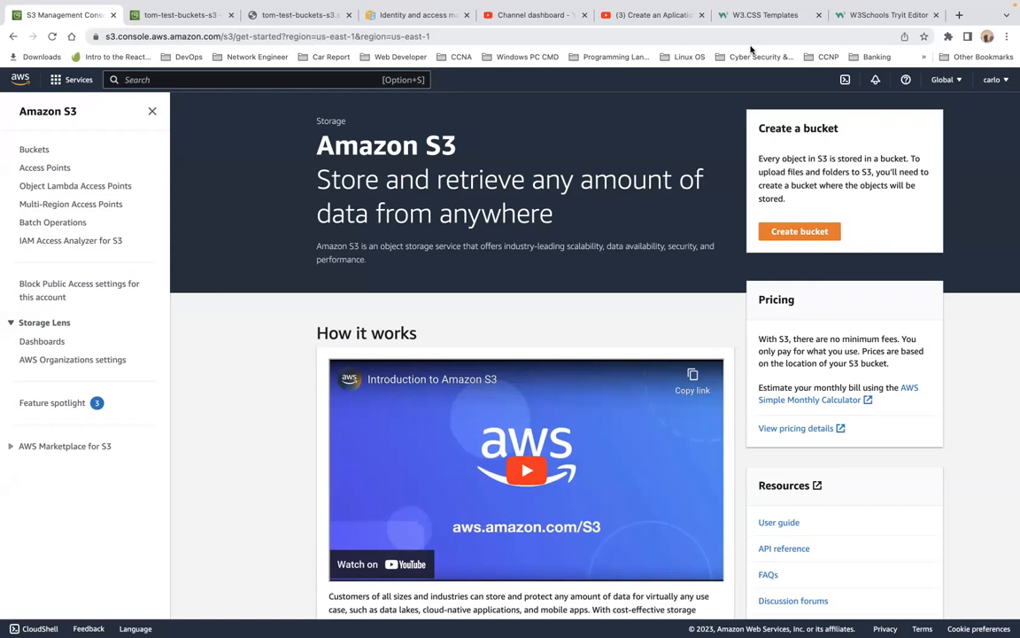
# Step: Switch from the S3 console in the browser to Brackets and maximize the editor window showing s3bucket.html
pyautogui.hotkey('ctrl', 'Right')
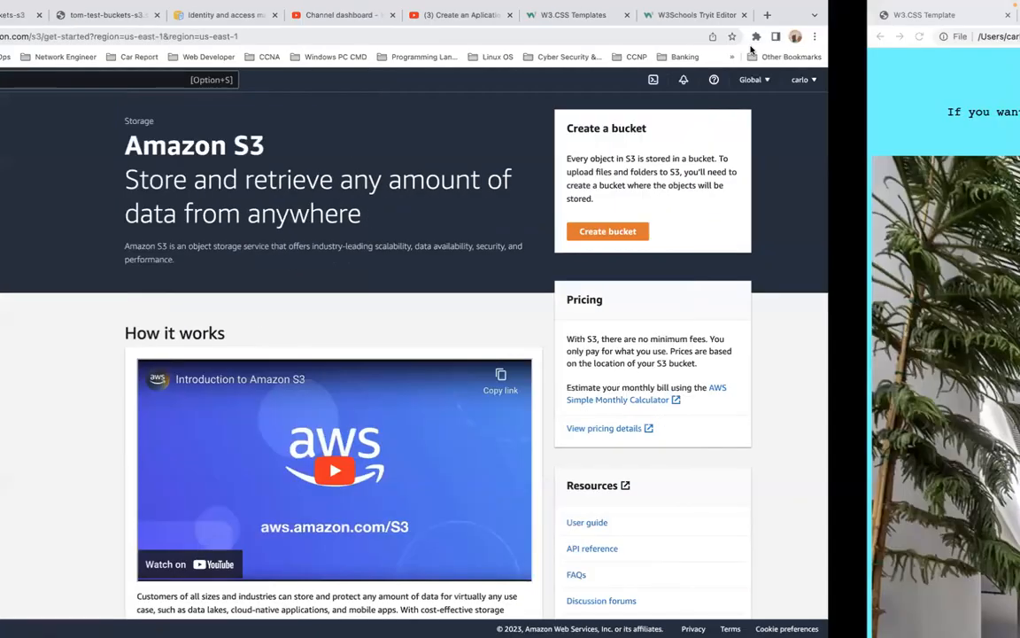
pyautogui.hotkey('ctrl', 'Up')
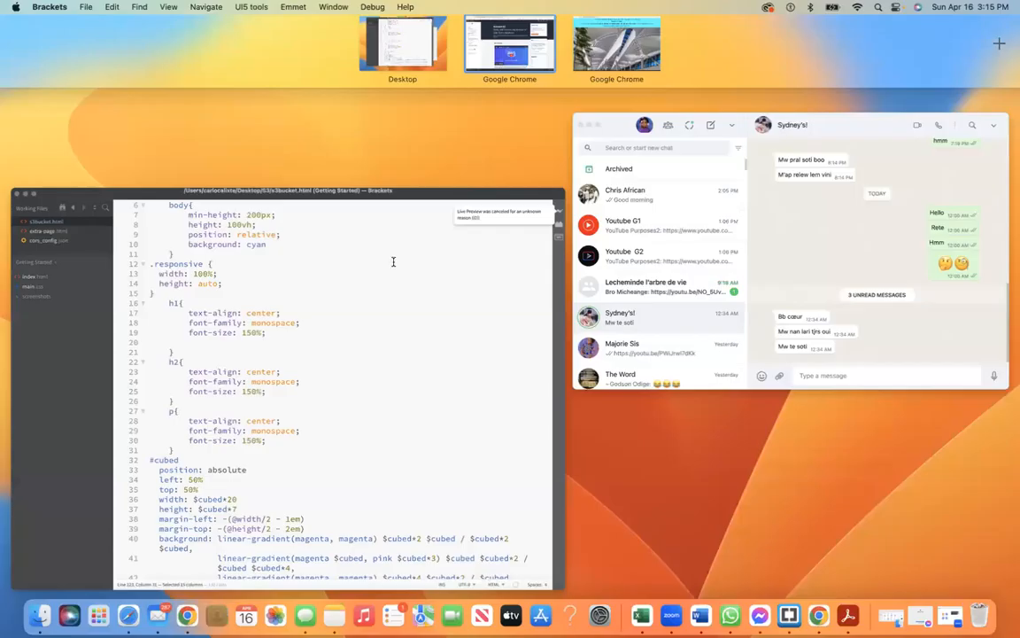
pyautogui.click(345, 227)
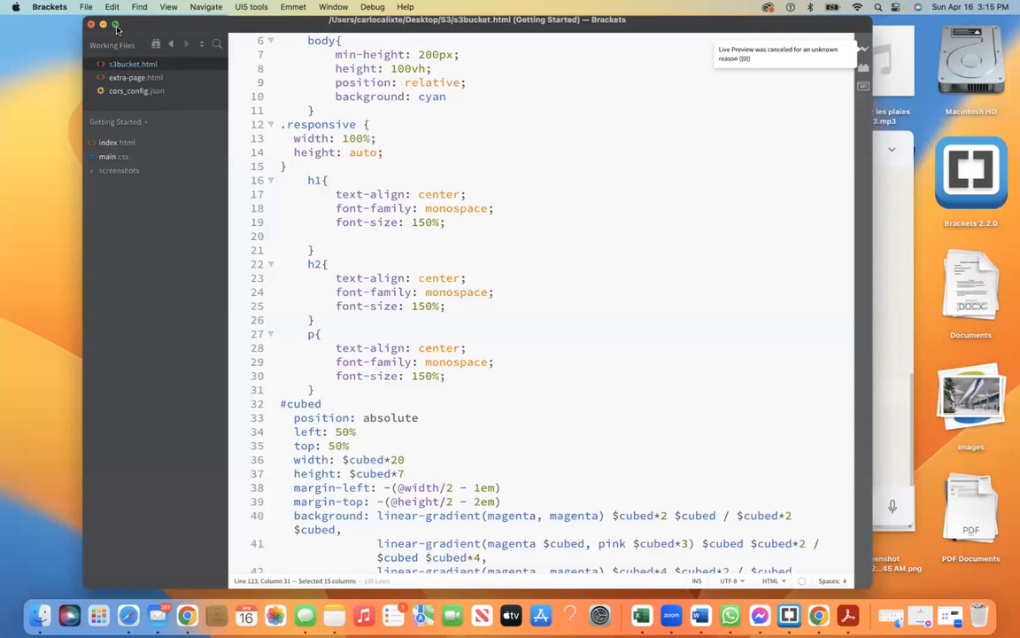
pyautogui.click(114, 24)
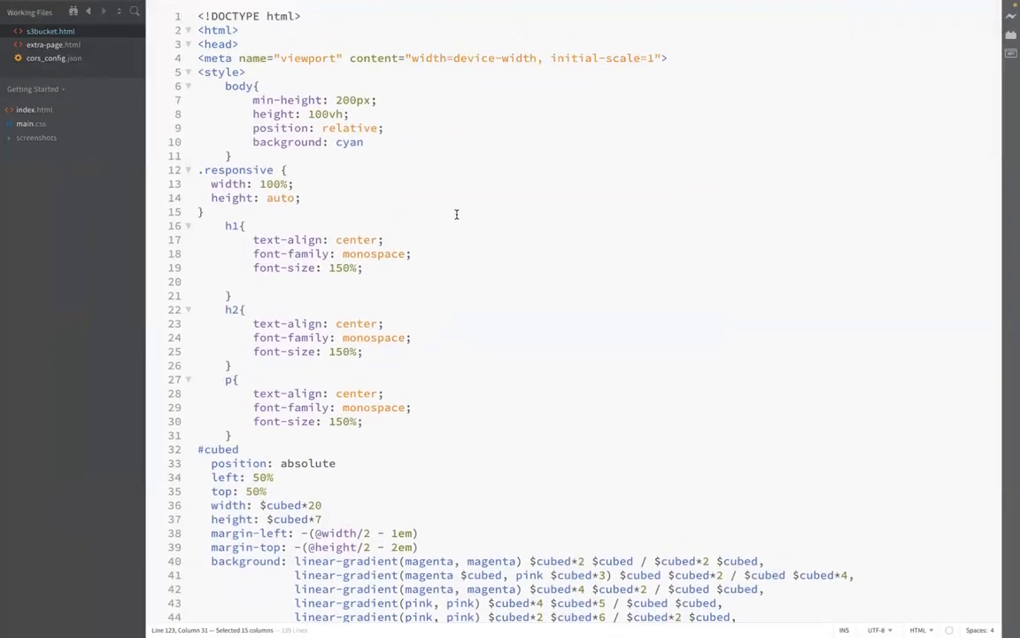
# Step: Scroll through s3bucket.html to the CORS demo script and highlight the extra-page.html path in its fetch call
pyautogui.scroll(-1, 456, 214)
pyautogui.scroll(-10, 456, 214)
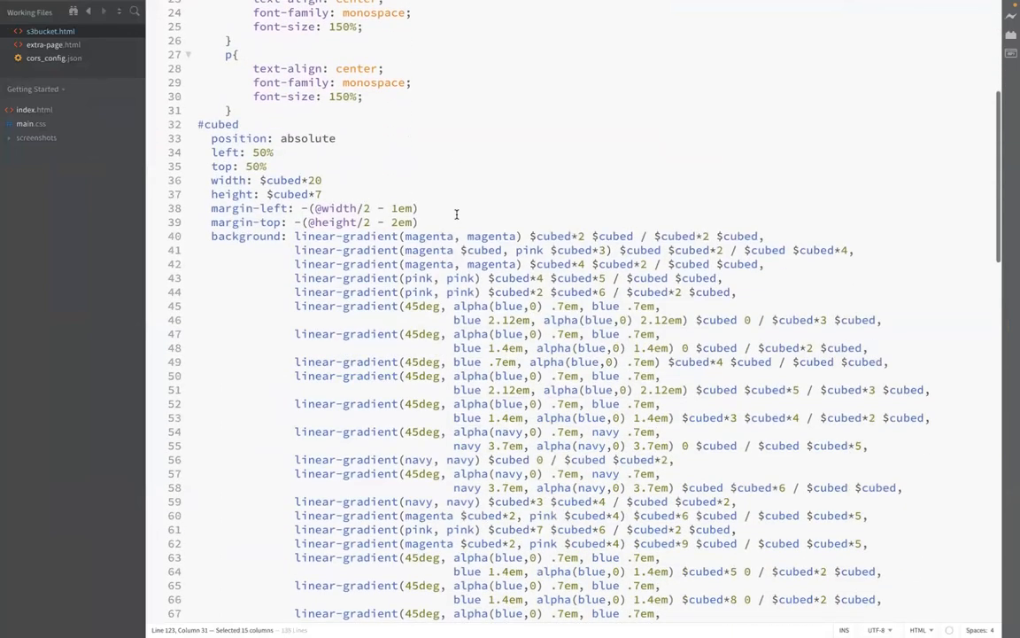
pyautogui.scroll(-5, 456, 214)
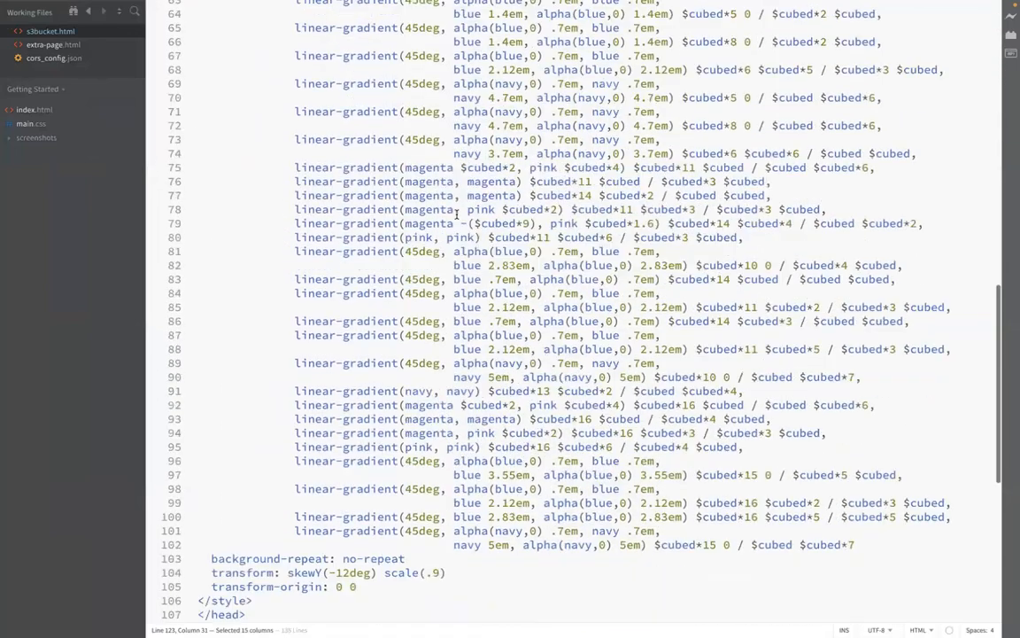
pyautogui.scroll(-8, 456, 213)
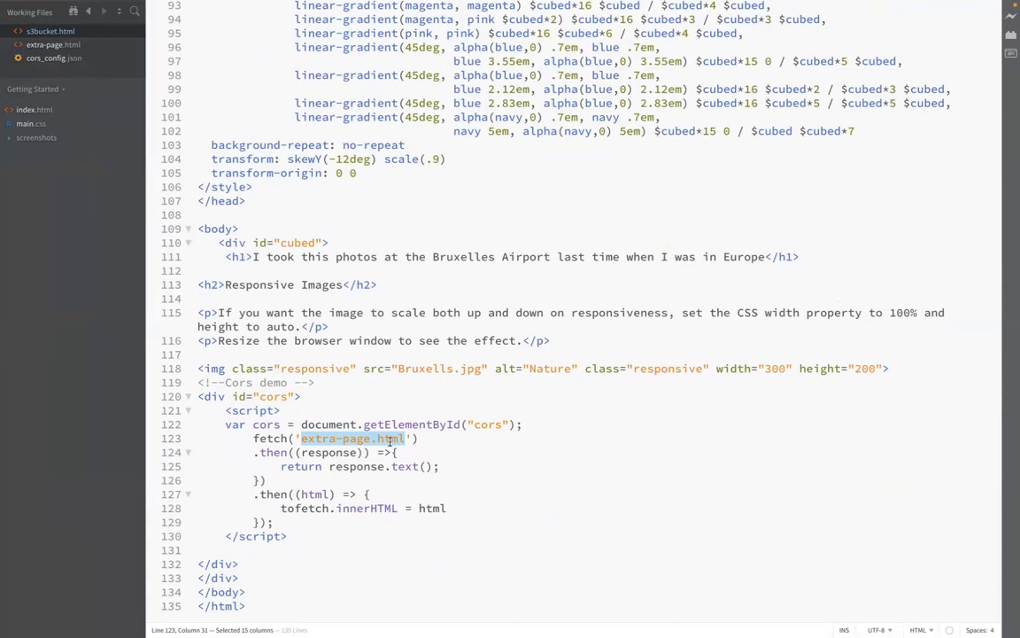
pyautogui.click(328, 396)
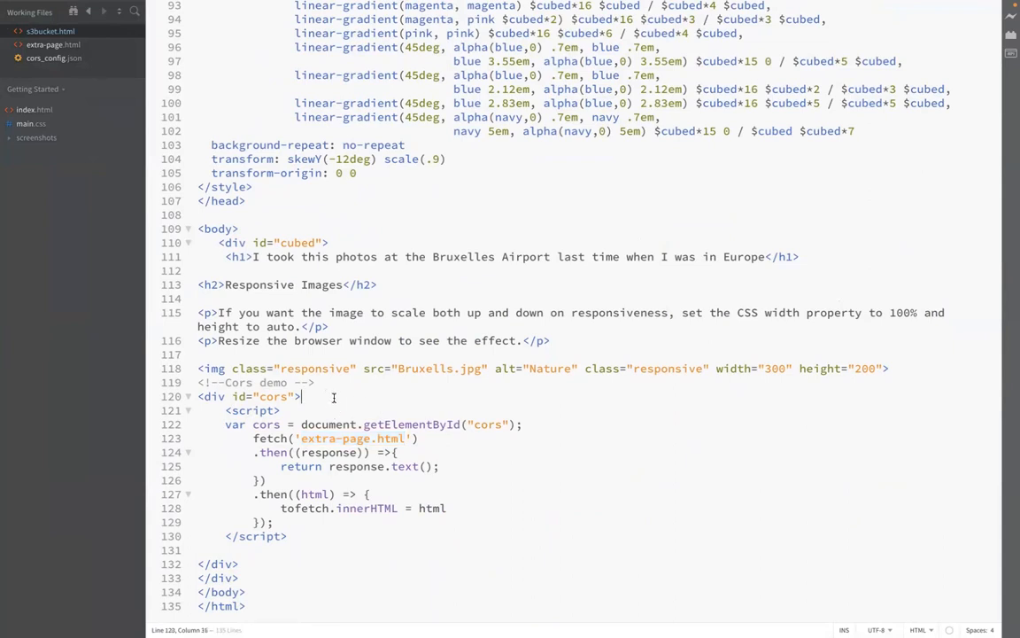
pyautogui.click(300, 438)
pyautogui.moveTo(300, 438); pyautogui.dragTo(406, 441)
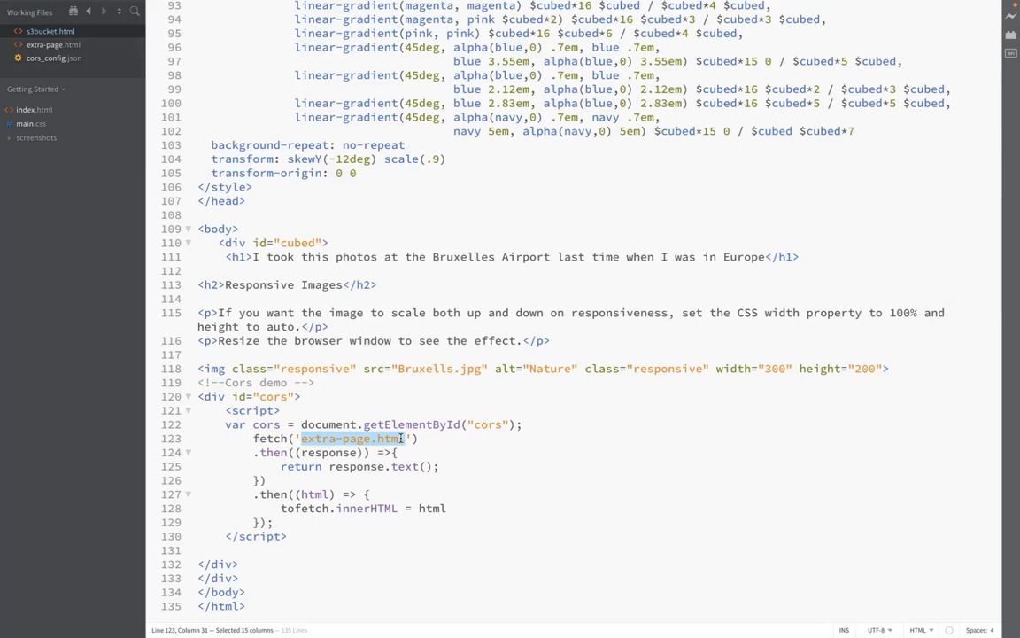
# Step: Open extra-page.html from the working files and scroll down to the end of its code
pyautogui.click(56, 44)
pyautogui.scroll(-11, 499, 257)
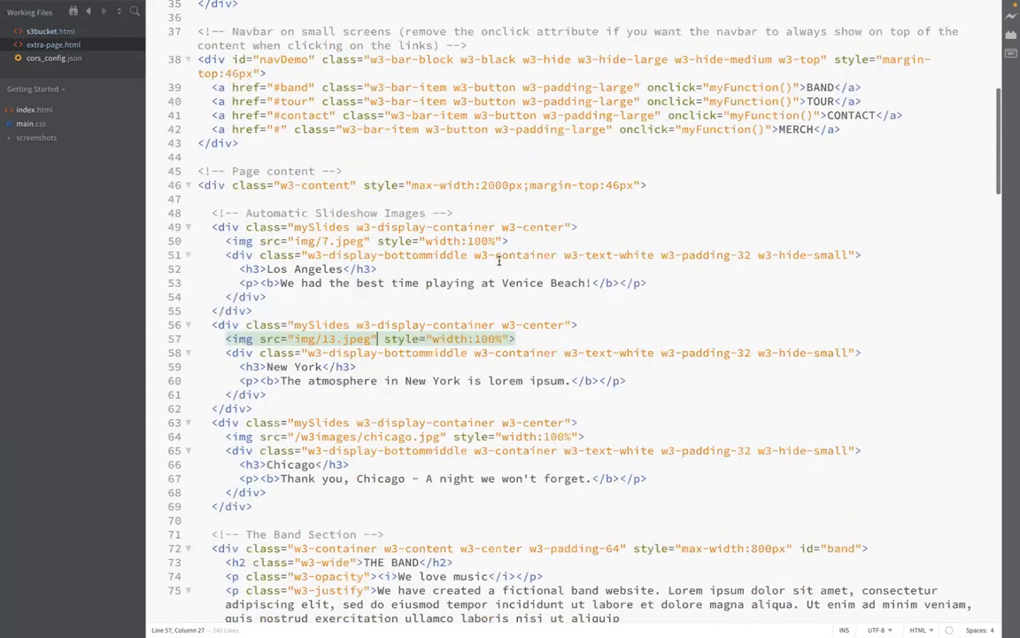
pyautogui.scroll(-10, 499, 260)
pyautogui.scroll(-15, 499, 260)
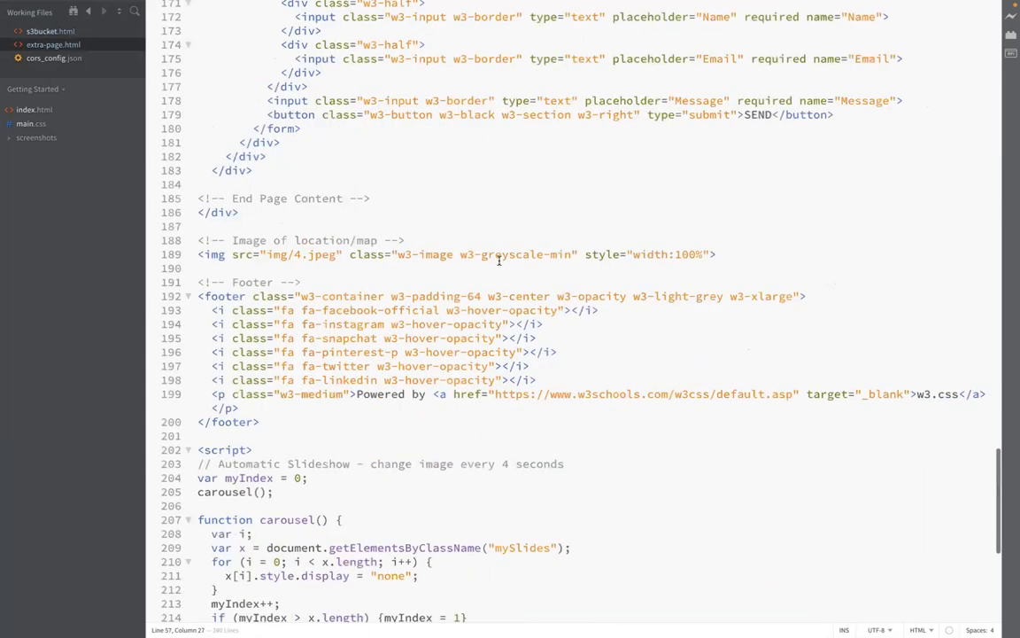
pyautogui.scroll(-5, 499, 259)
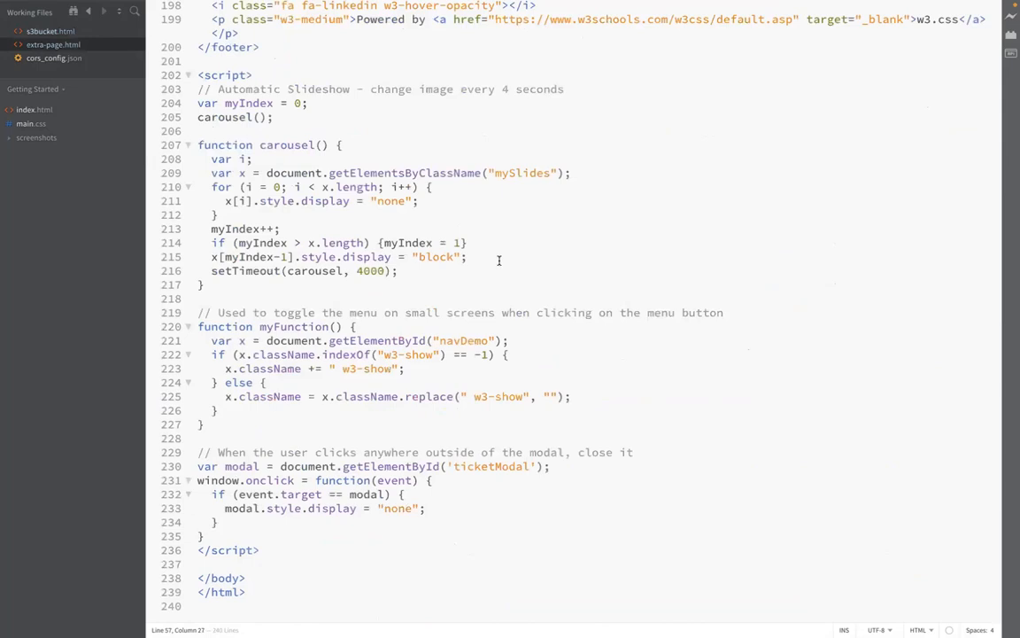
# Step: Scroll back up through extra-page.html, examining its script, footer, contact section, ticket modal and tour cards
pyautogui.scroll(1, 499, 259)
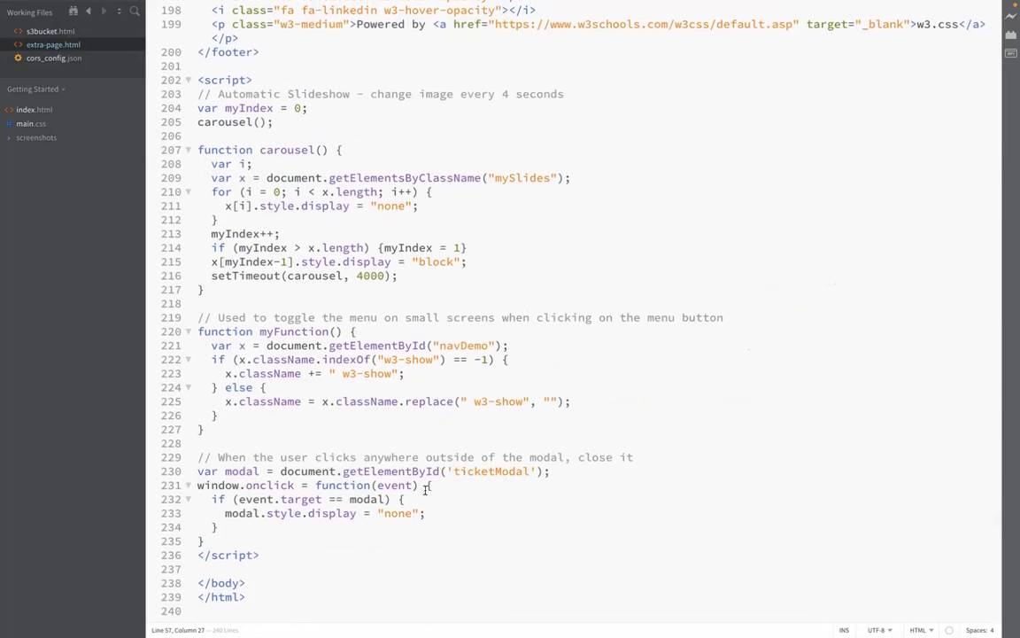
pyautogui.scroll(1, 456, 424)
pyautogui.scroll(1, 456, 424)
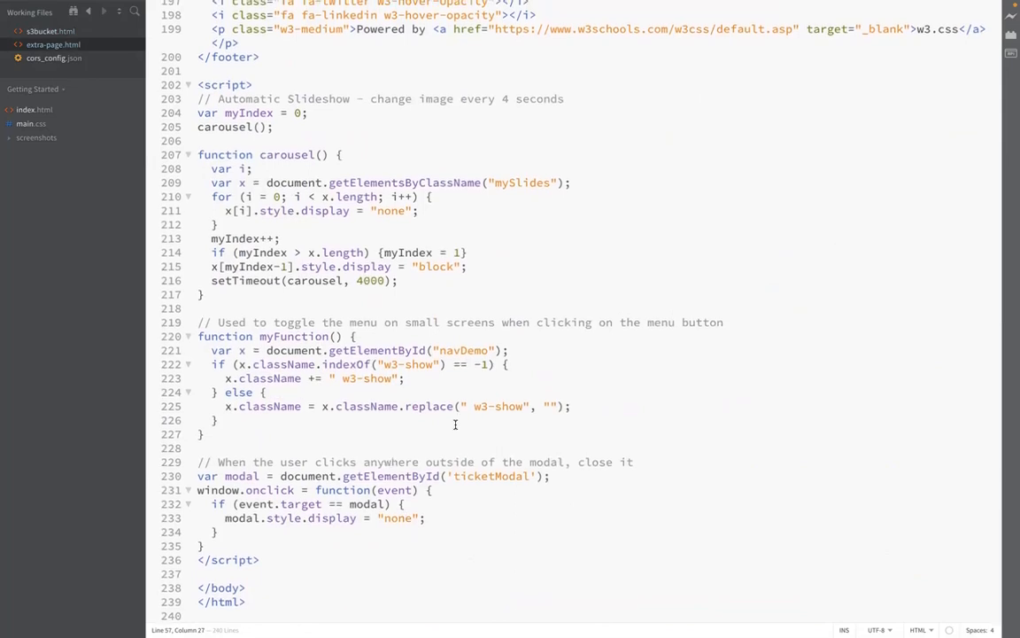
pyautogui.scroll(1, 455, 424)
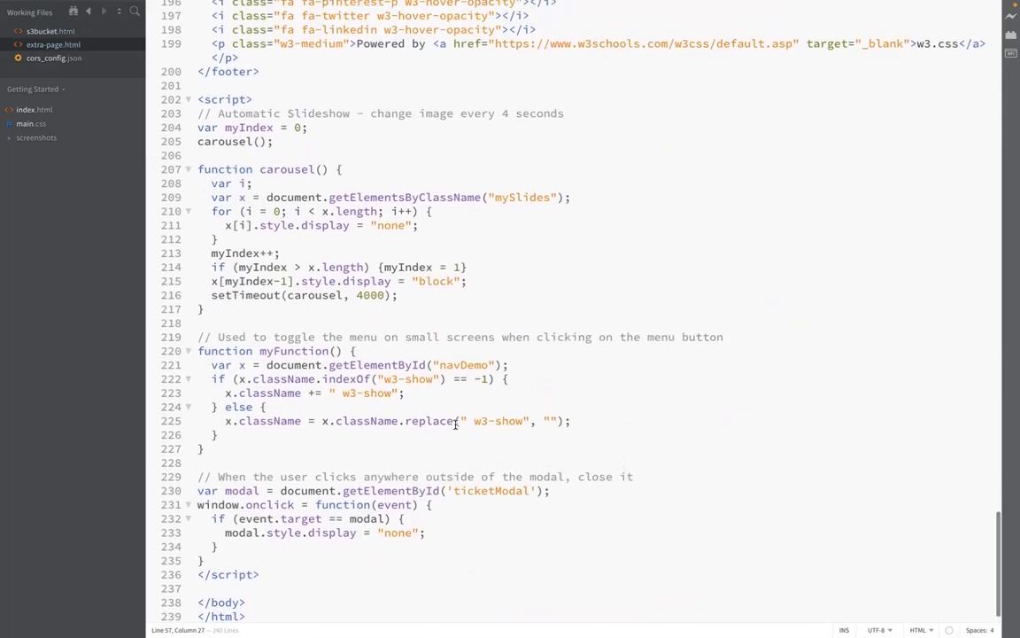
pyautogui.scroll(1, 455, 424)
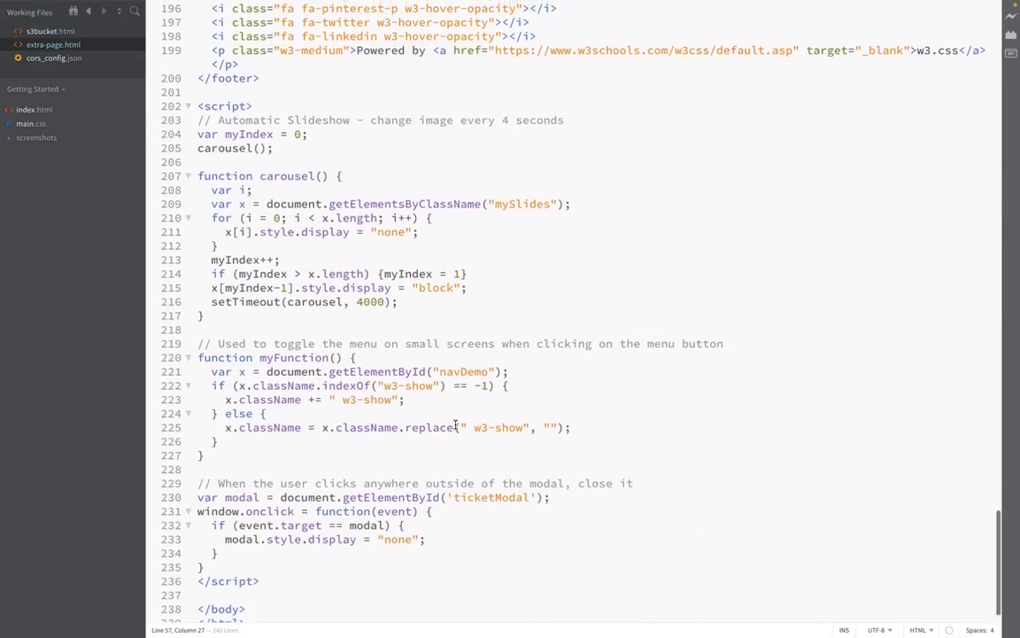
pyautogui.scroll(1, 455, 425)
pyautogui.scroll(2, 455, 424)
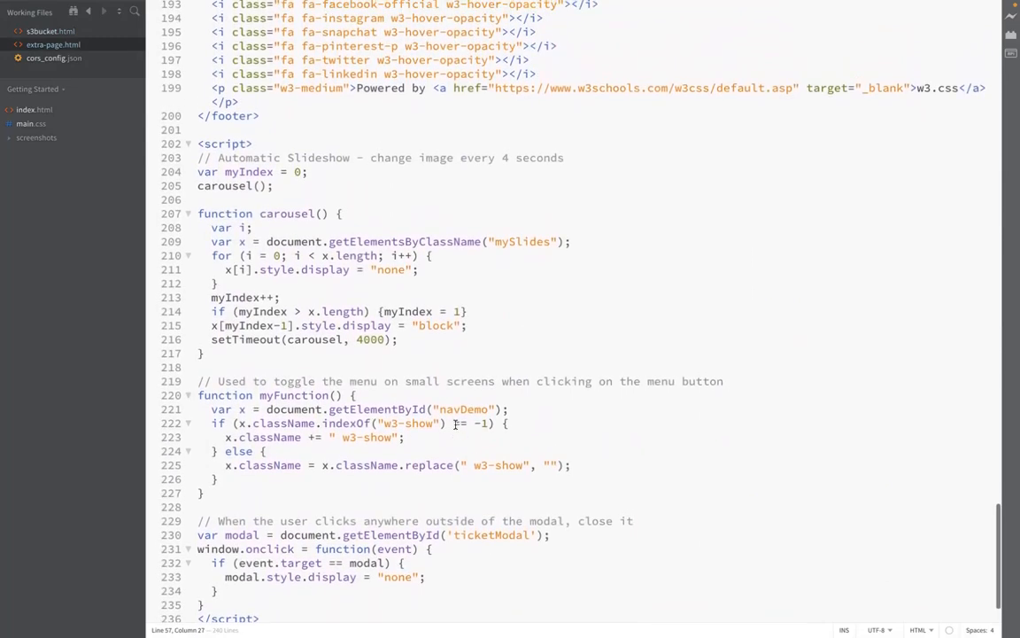
pyautogui.scroll(2, 456, 424)
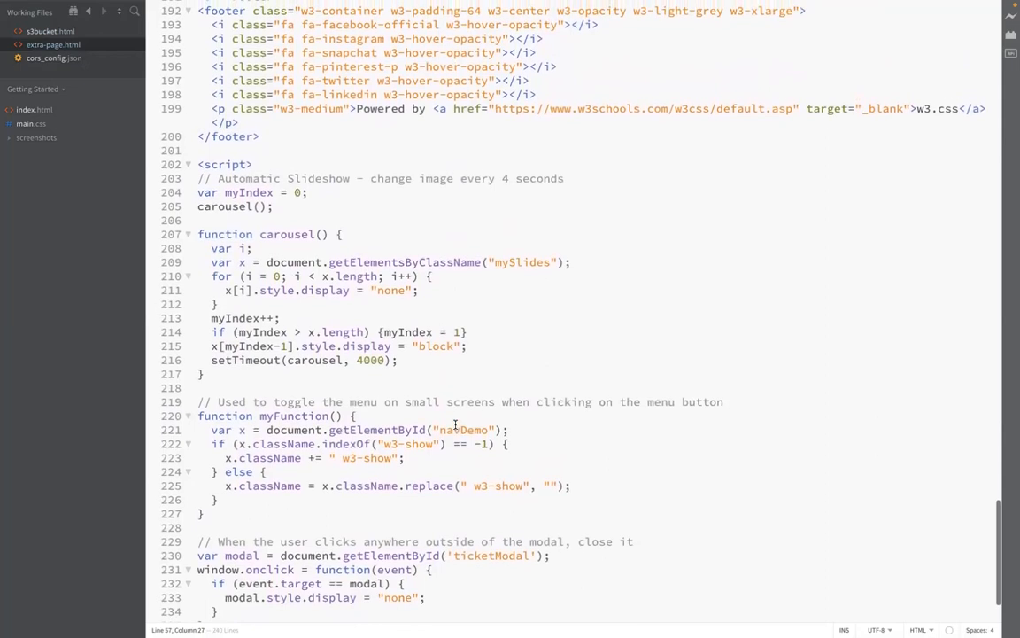
pyautogui.scroll(1, 456, 424)
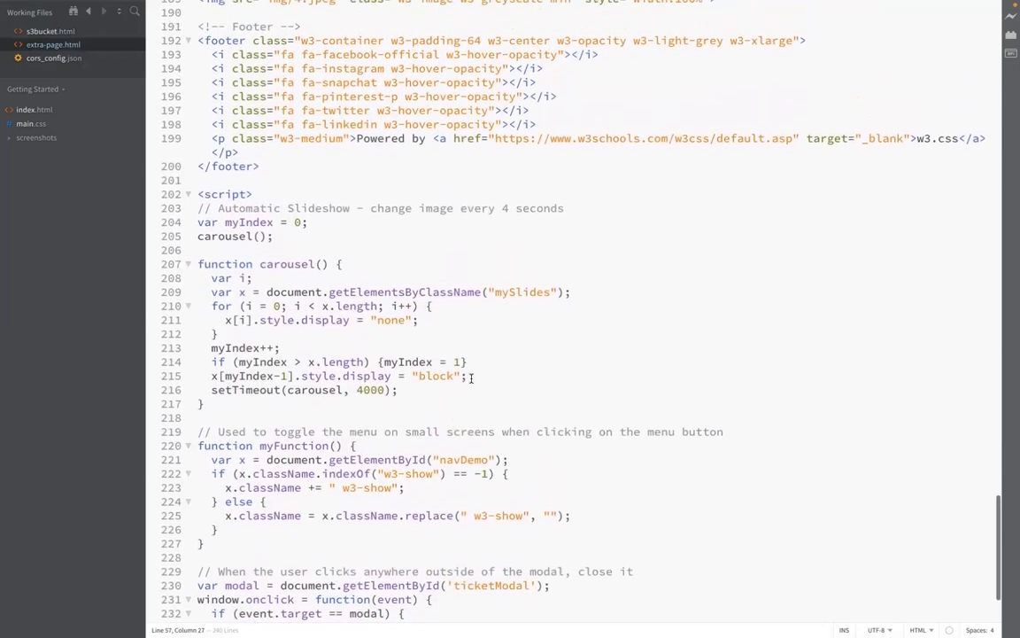
pyautogui.scroll(2, 522, 379)
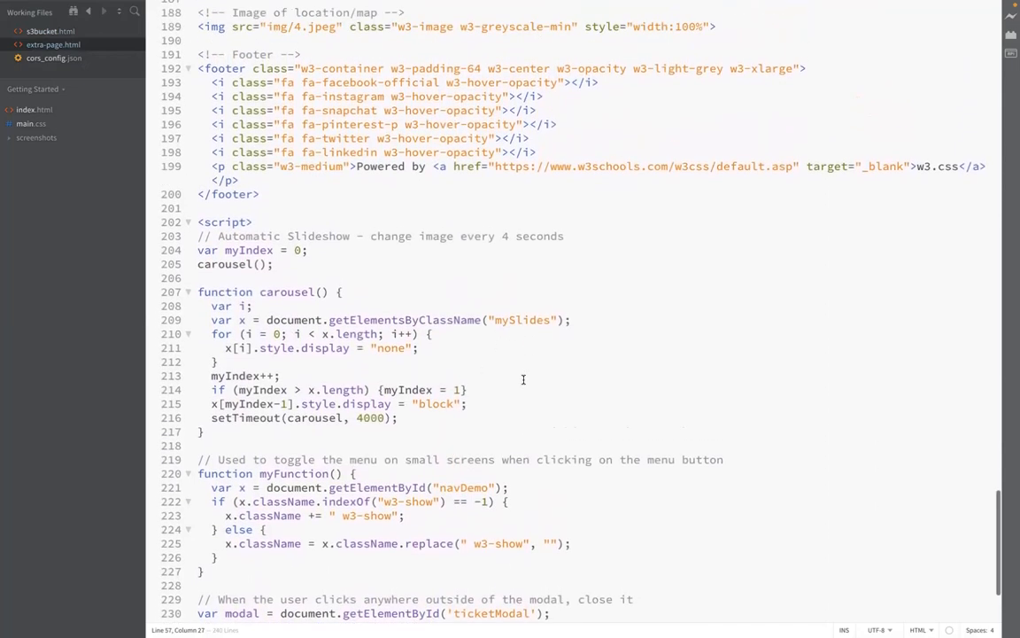
pyautogui.scroll(6, 522, 379)
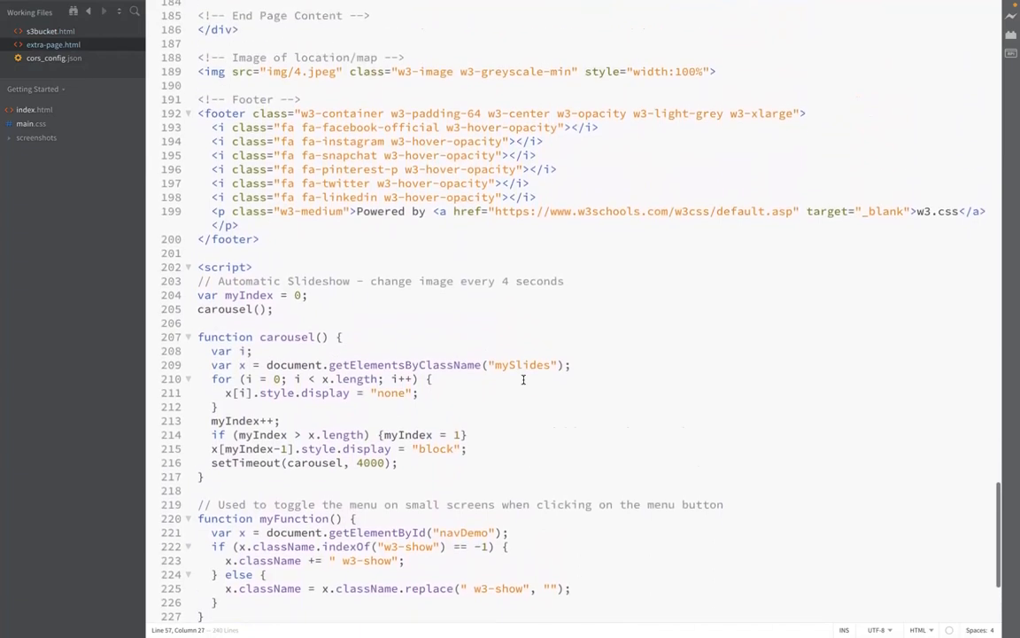
pyautogui.scroll(2, 523, 379)
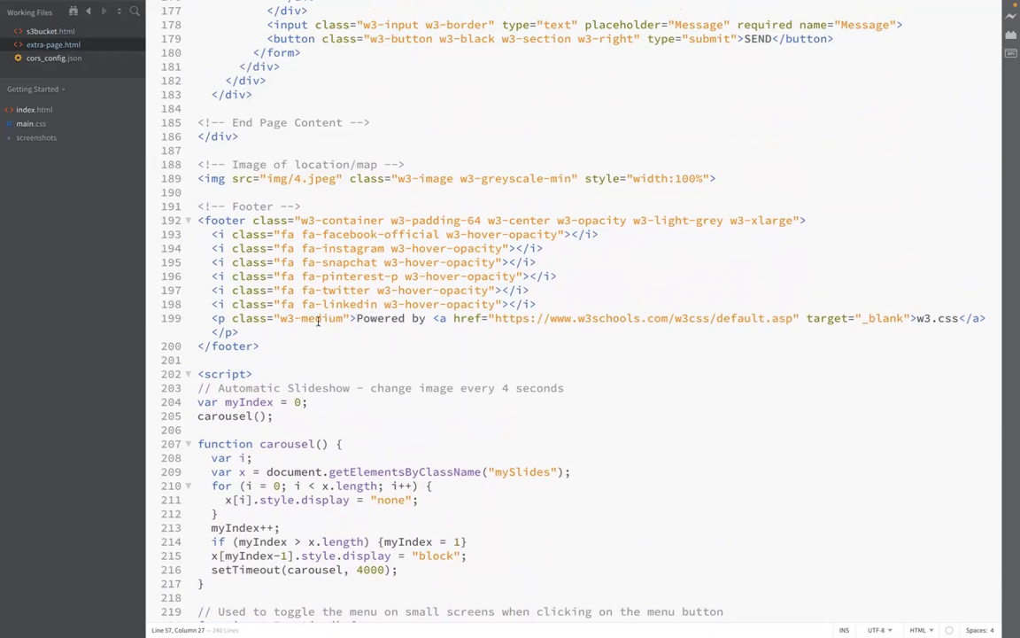
pyautogui.scroll(2, 433, 289)
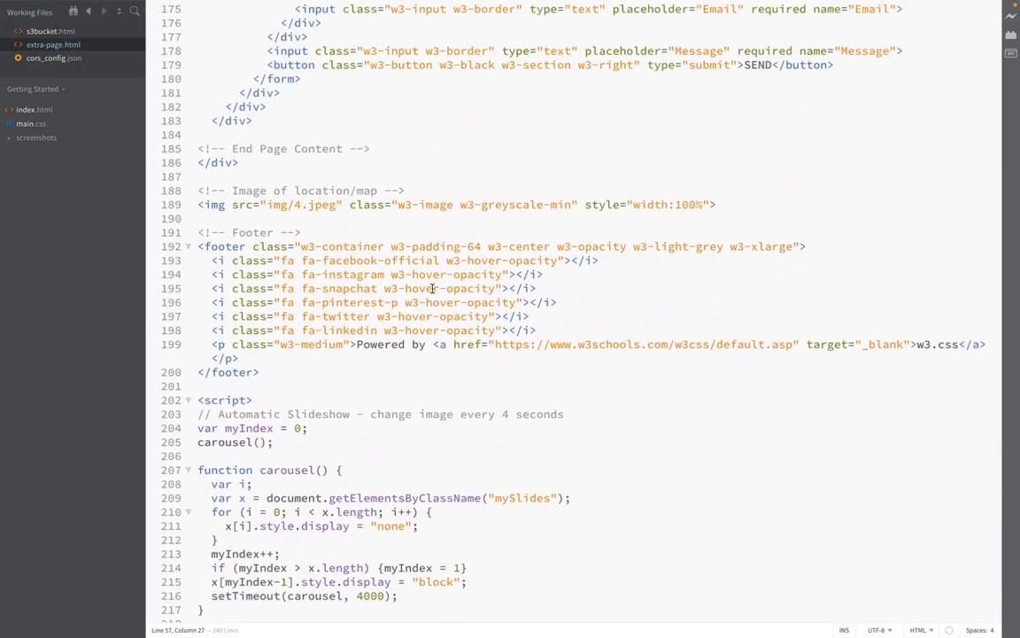
pyautogui.scroll(5, 434, 288)
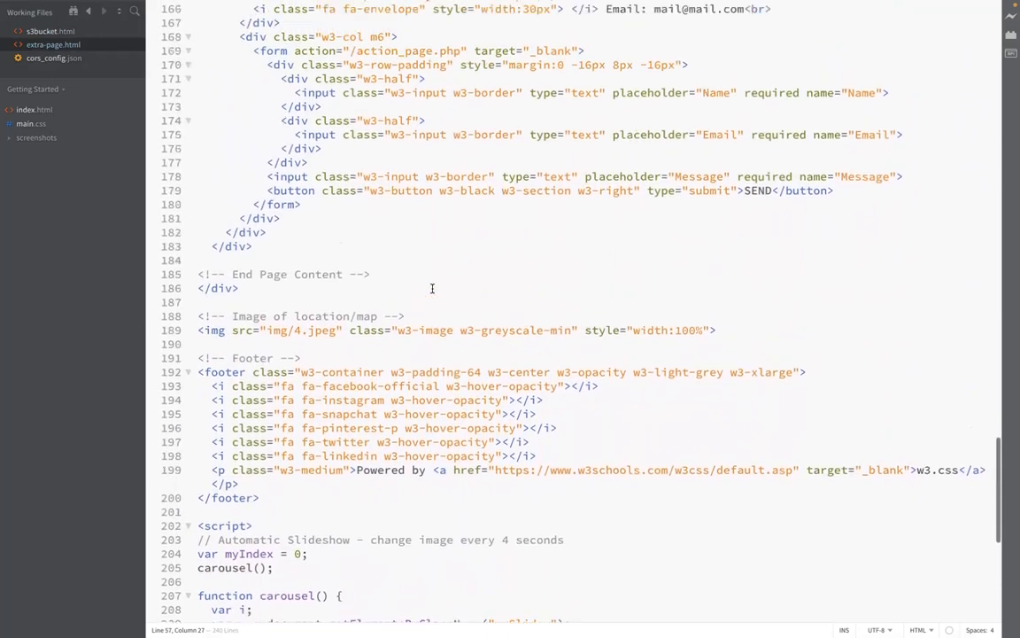
pyautogui.scroll(4, 432, 288)
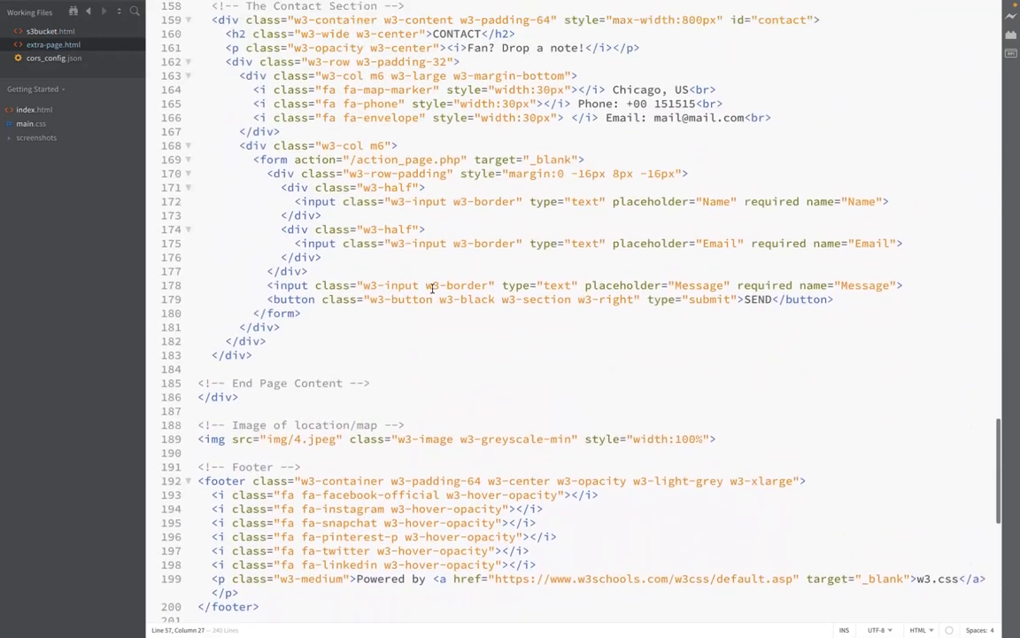
pyautogui.scroll(2, 433, 290)
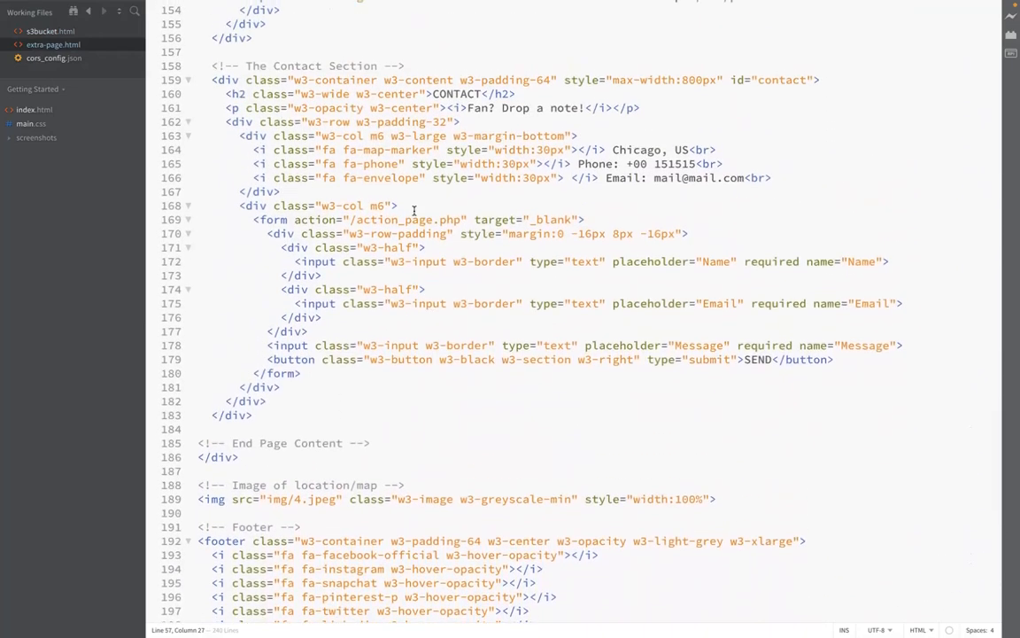
pyautogui.scroll(4, 436, 219)
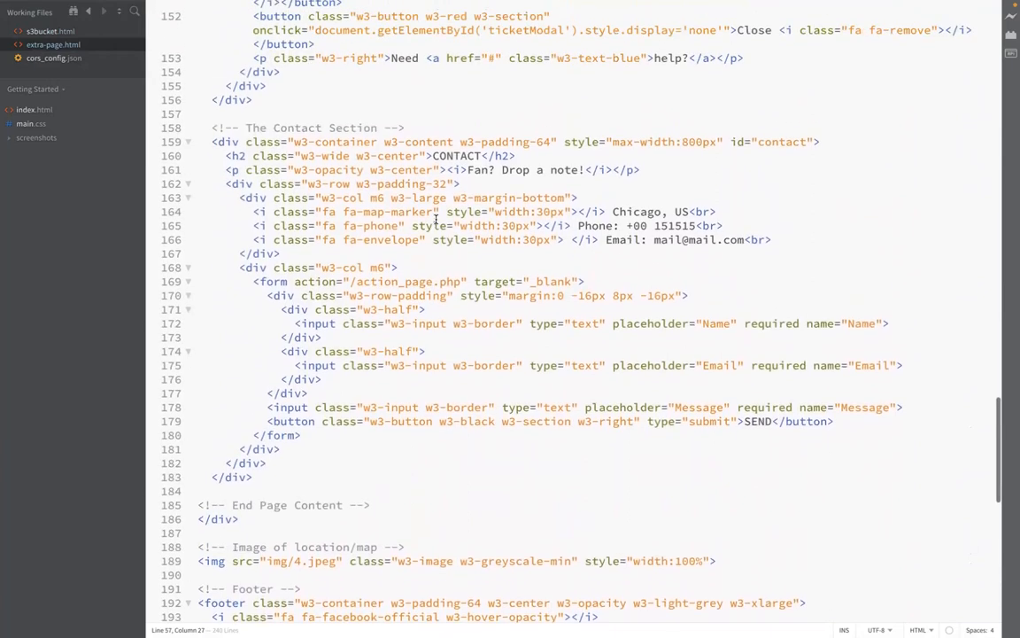
pyautogui.scroll(4, 435, 218)
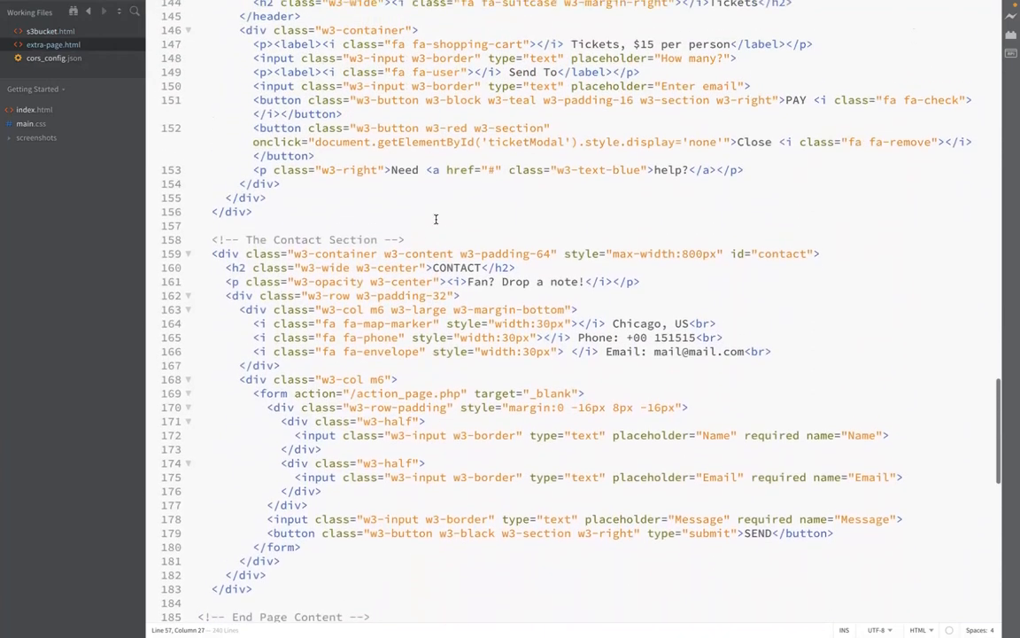
pyautogui.scroll(2, 436, 218)
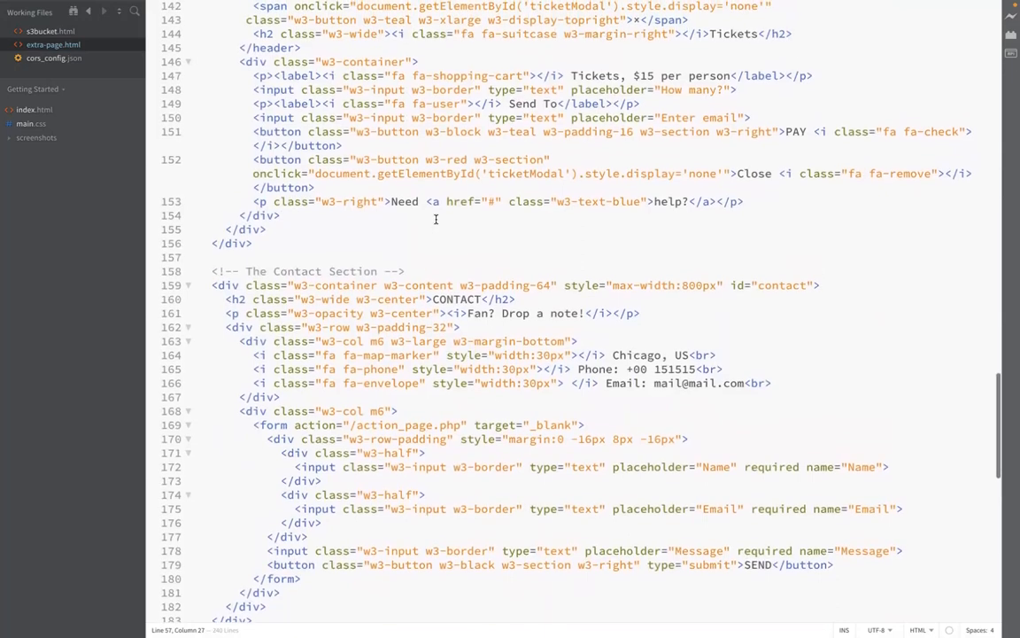
pyautogui.scroll(5, 436, 219)
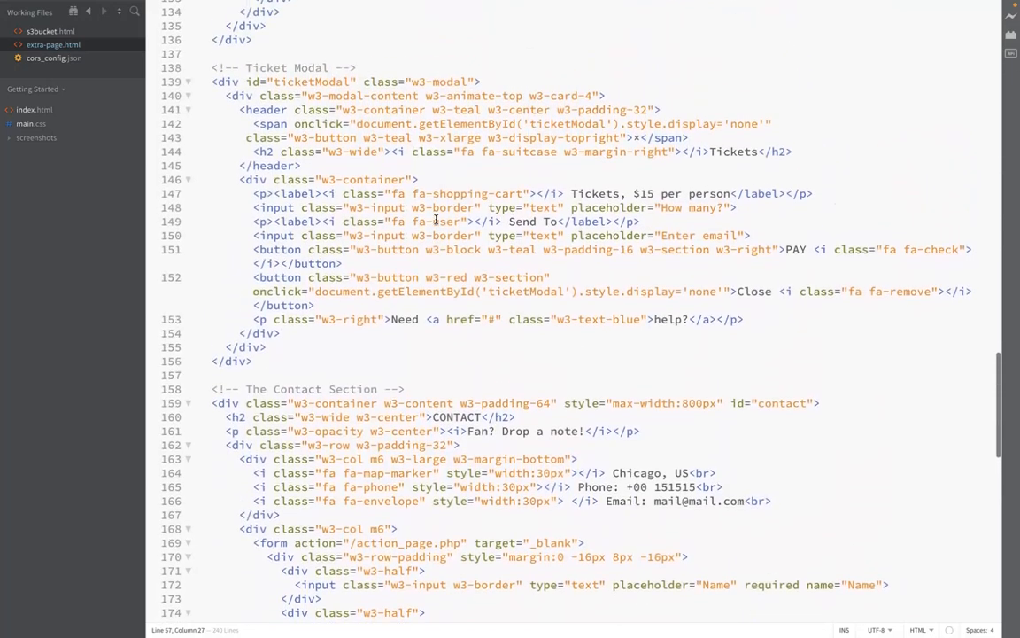
pyautogui.scroll(6, 436, 219)
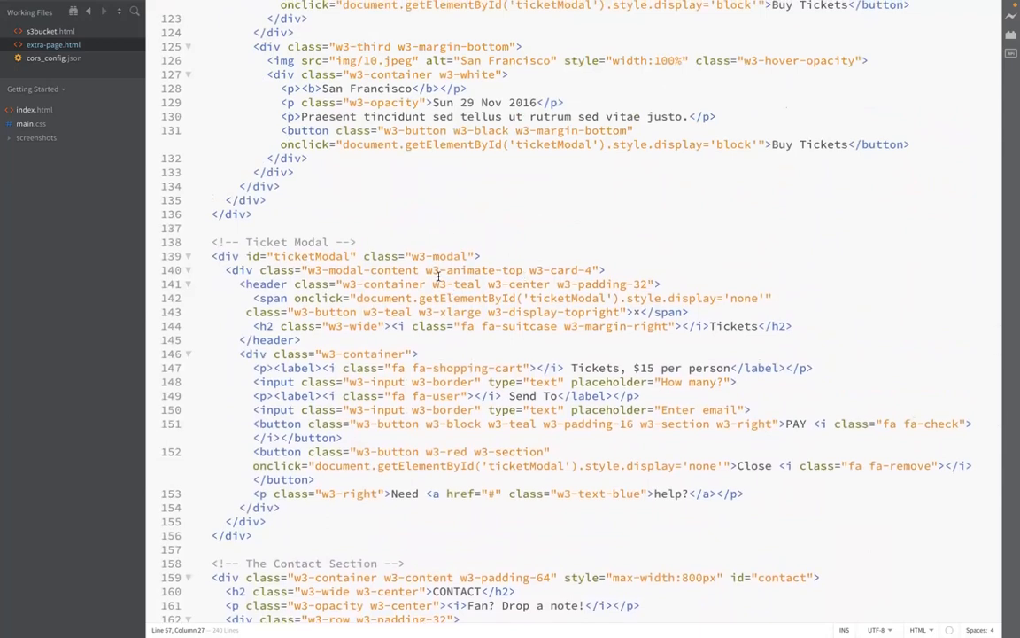
pyautogui.scroll(3, 440, 273)
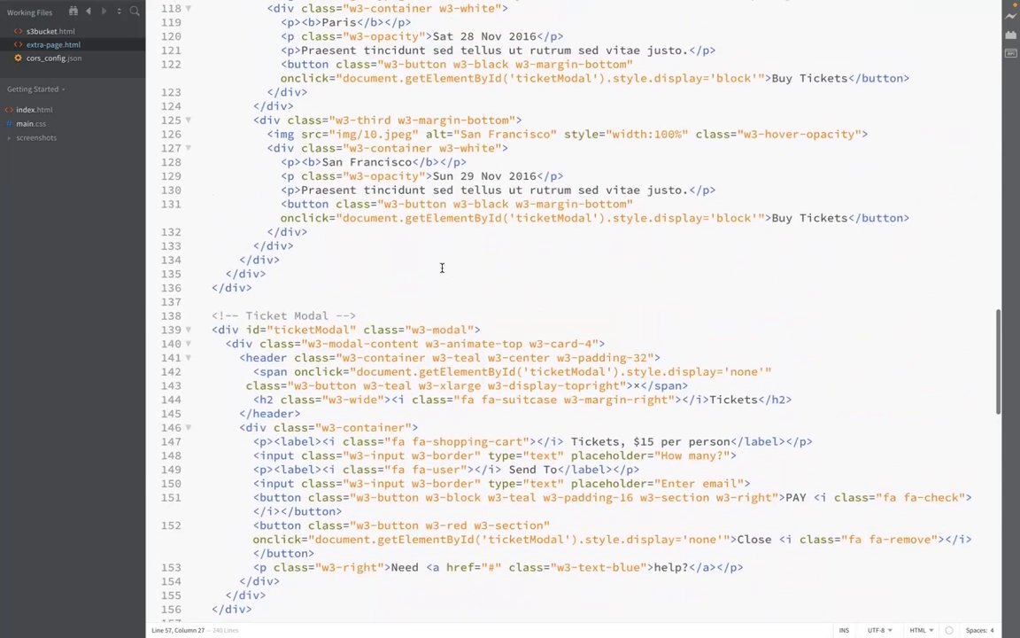
pyautogui.scroll(-1, 442, 268)
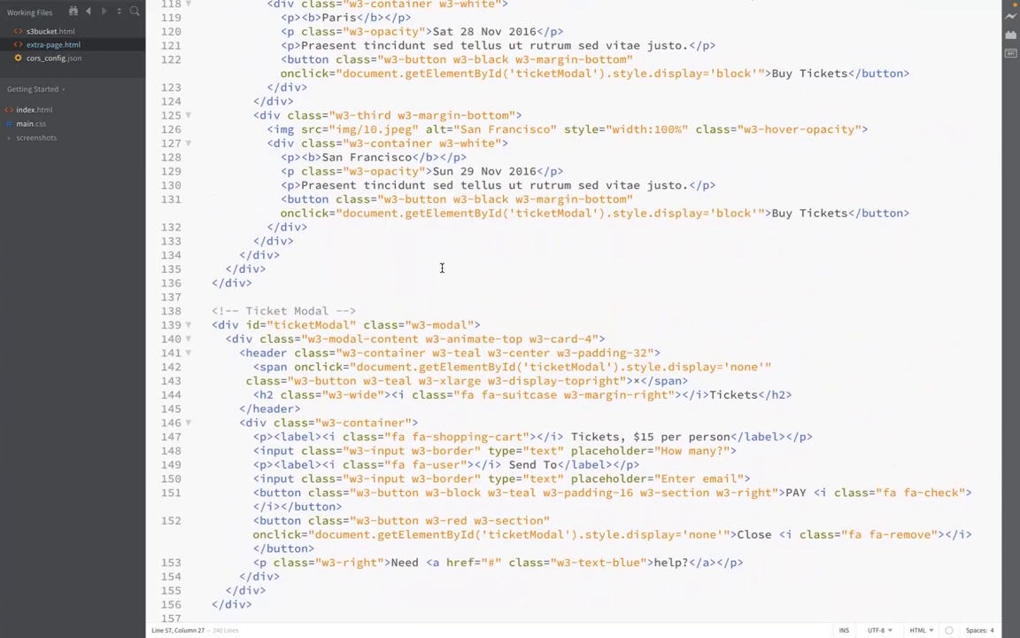
pyautogui.scroll(1, 442, 267)
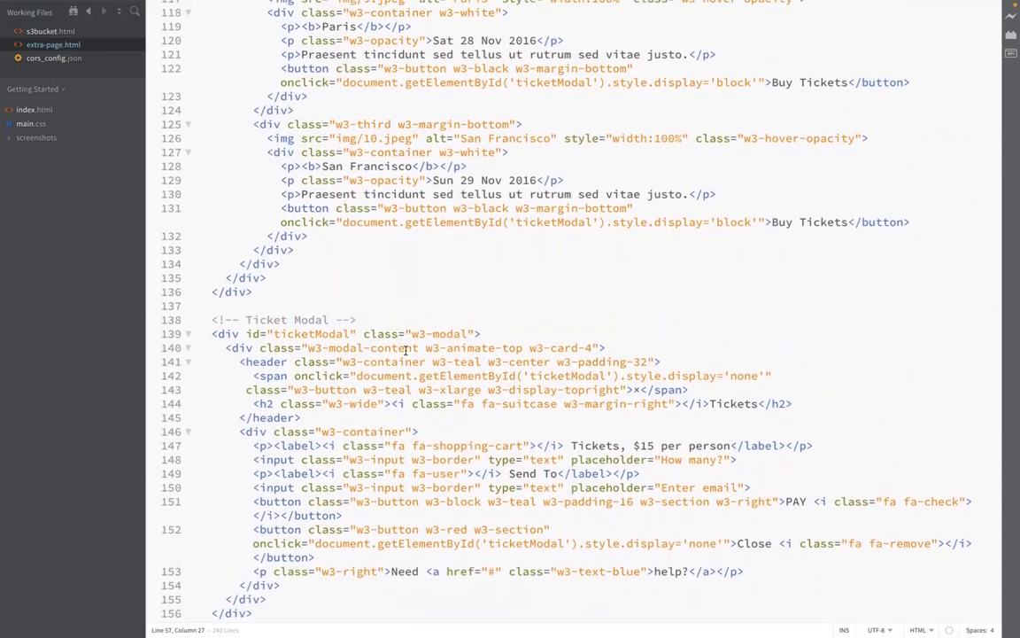
pyautogui.scroll(3, 405, 350)
pyautogui.scroll(1, 406, 349)
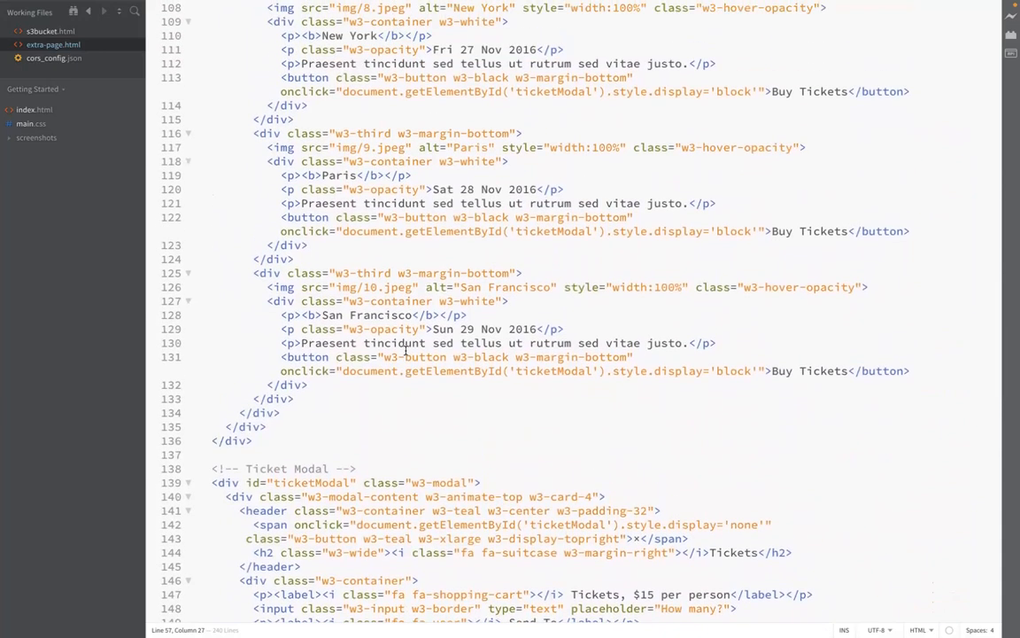
# Step: Scroll up in extra-page.html and change the Chicago slide's image source to img/14.jpeg
pyautogui.scroll(2, 405, 350)
pyautogui.scroll(2, 406, 350)
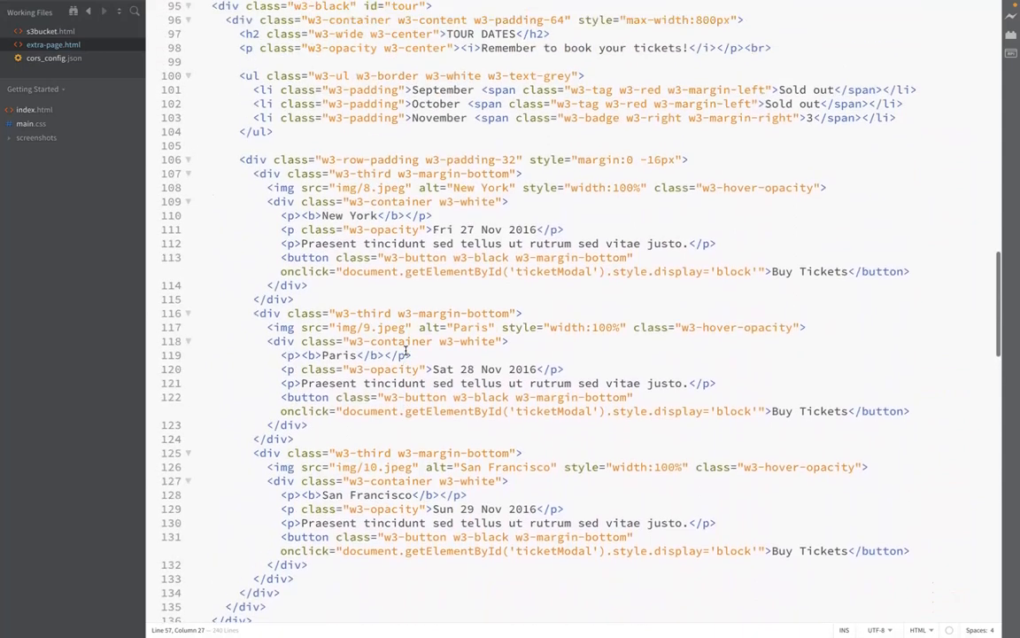
pyautogui.scroll(3, 406, 351)
pyautogui.scroll(3, 405, 352)
pyautogui.scroll(3, 406, 349)
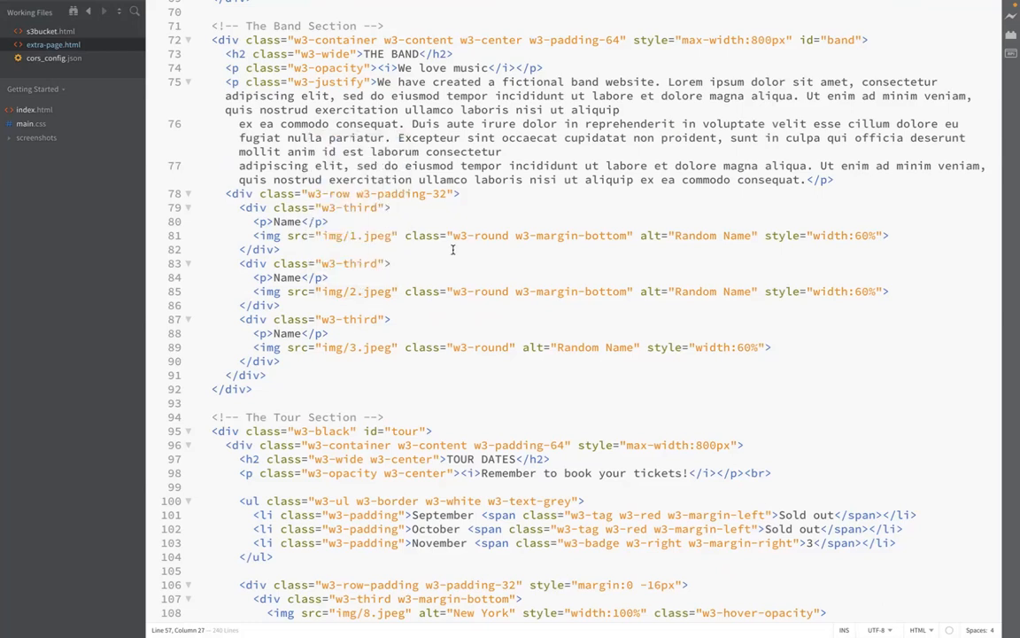
pyautogui.scroll(6, 453, 250)
pyautogui.scroll(1, 453, 249)
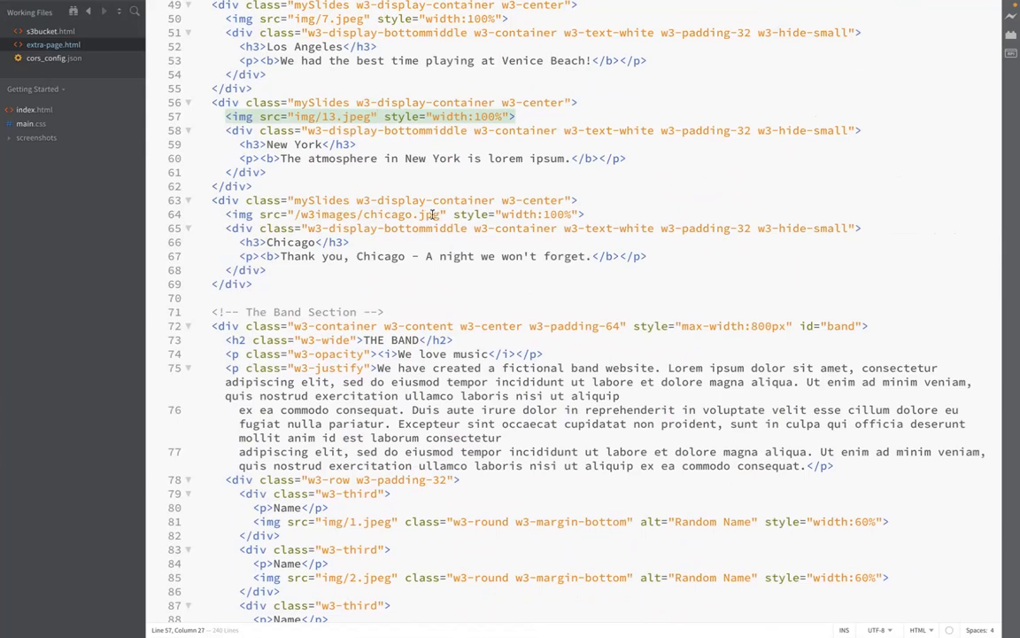
pyautogui.click(437, 214)
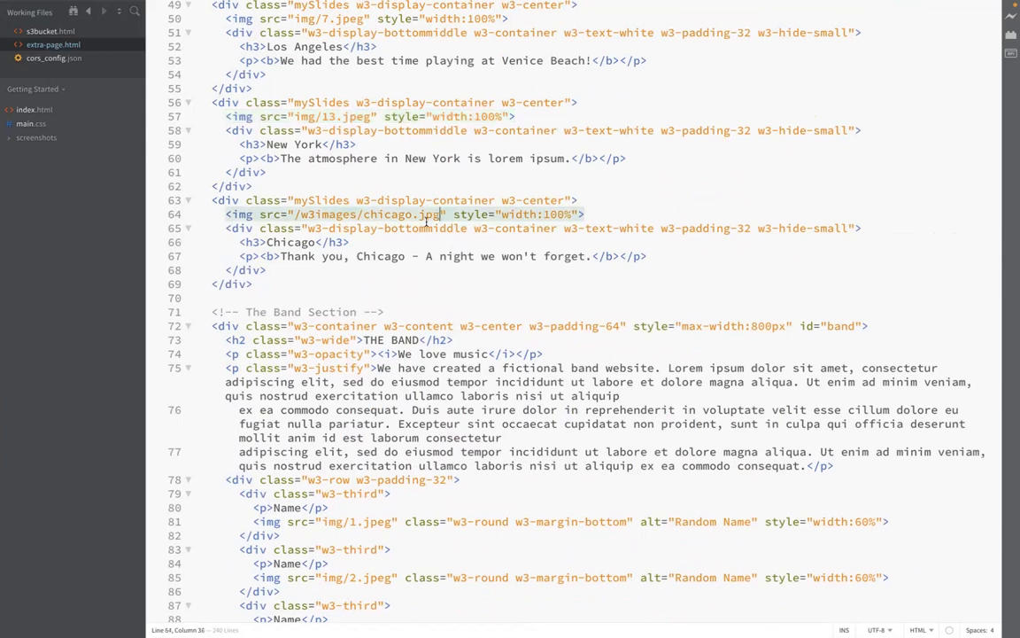
pyautogui.press('BackSpace')
pyautogui.press('BackSpace')
pyautogui.press('BackSpace')
pyautogui.press('BackSpace')
pyautogui.press('BackSpace')
pyautogui.press('BackSpace')
pyautogui.press('BackSpace')
pyautogui.press('BackSpace')
pyautogui.press('BackSpace')
pyautogui.press('BackSpace')
pyautogui.press('BackSpace')
pyautogui.press('BackSpace')
pyautogui.press('BackSpace')
pyautogui.press('BackSpace')
pyautogui.press('BackSpace')
pyautogui.press('BackSpace')
pyautogui.press('BackSpace')
pyautogui.press('BackSpace')
pyautogui.press('BackSpace')
pyautogui.press('BackSpace')
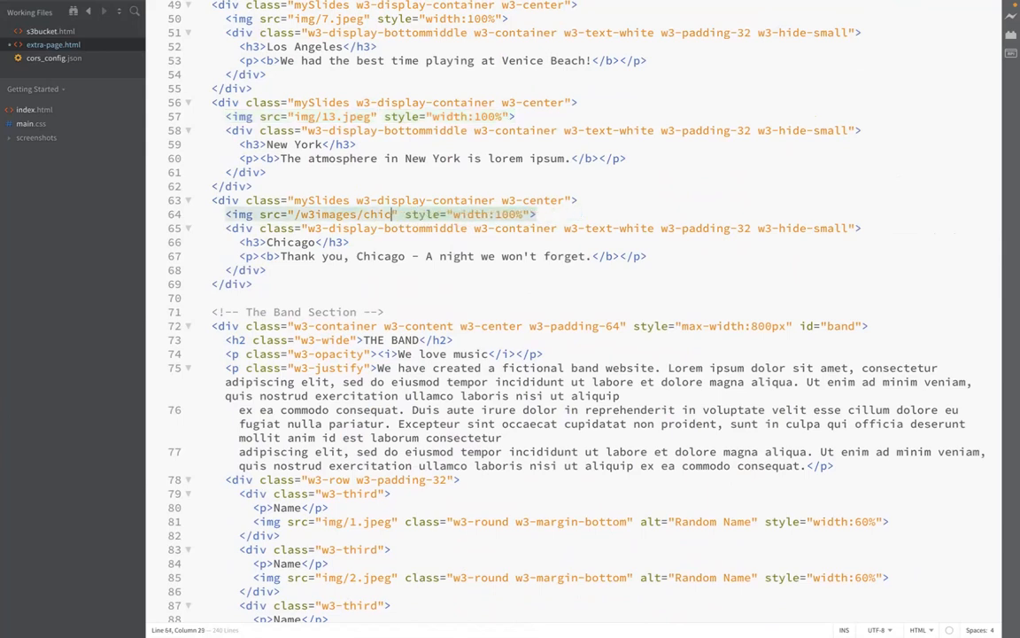
pyautogui.press('BackSpace')
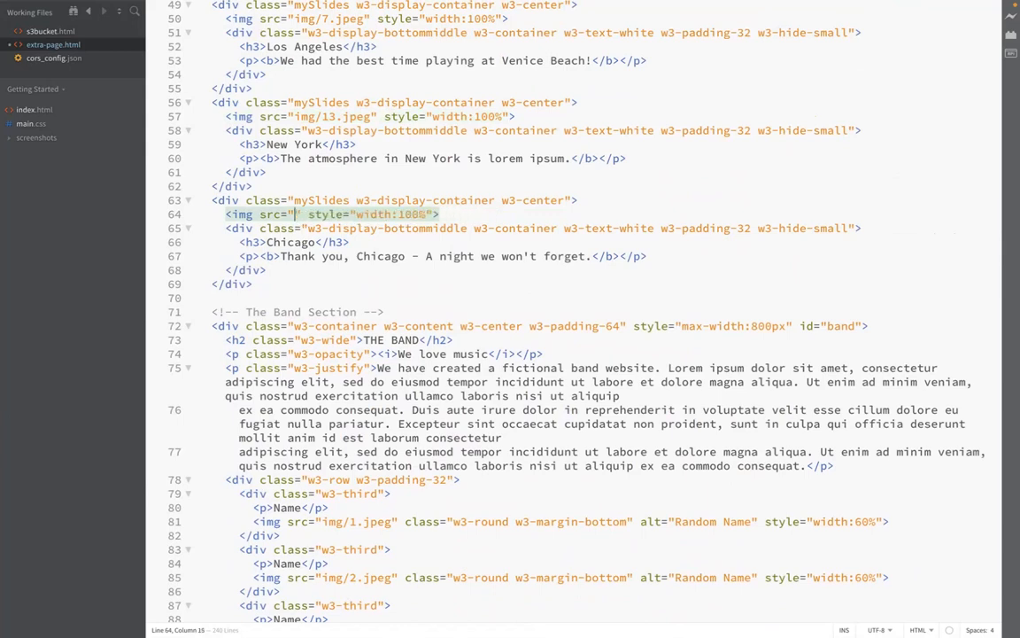
pyautogui.write('img/')
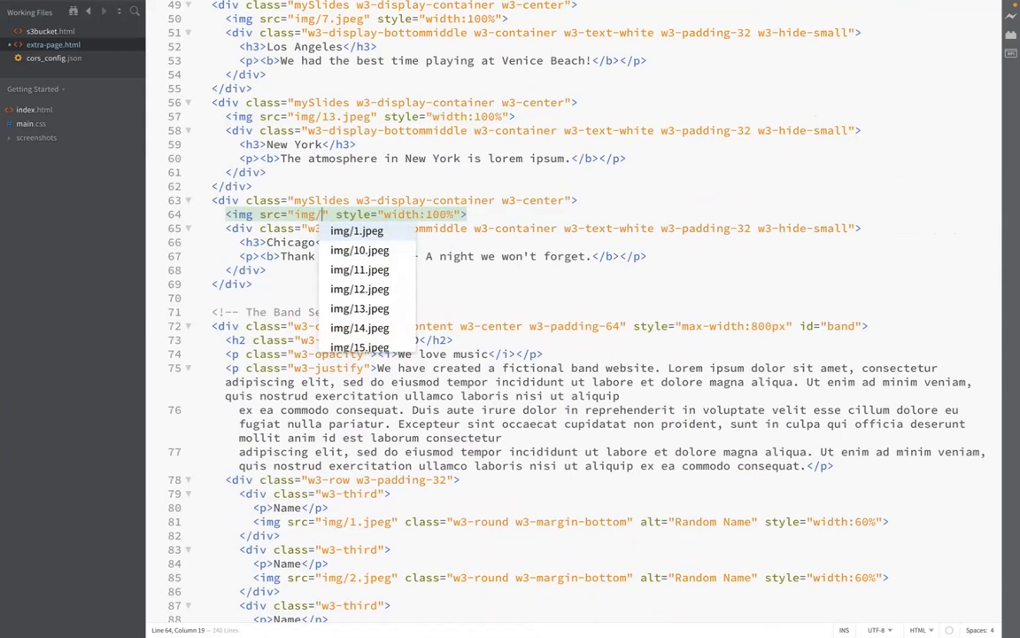
pyautogui.press('Down')
pyautogui.press('Down')
pyautogui.press('Down')
pyautogui.press('Down')
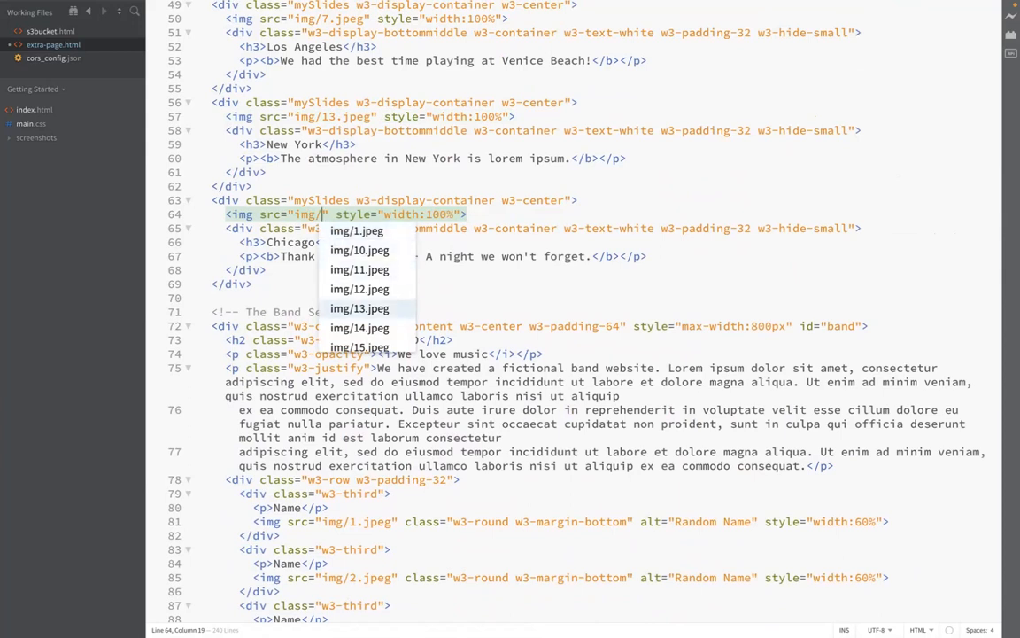
pyautogui.press('Down')
pyautogui.press('Return')
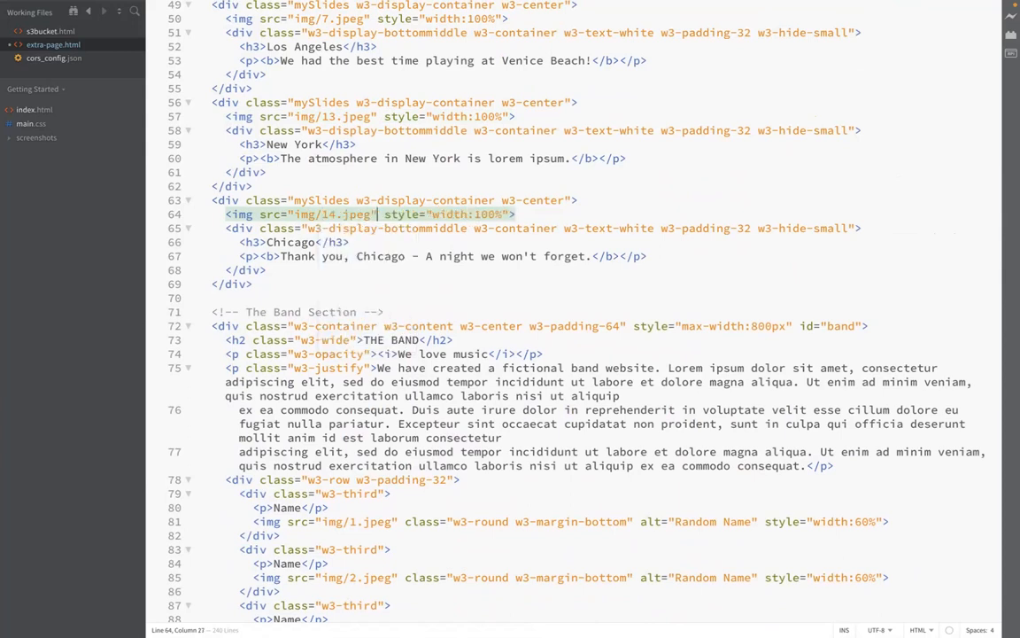
# Step: Scroll up through extra-page.html to the top, examining the slideshow, navbar and head sections
pyautogui.moveTo(334, 215)
pyautogui.scroll(1, 437, 201)
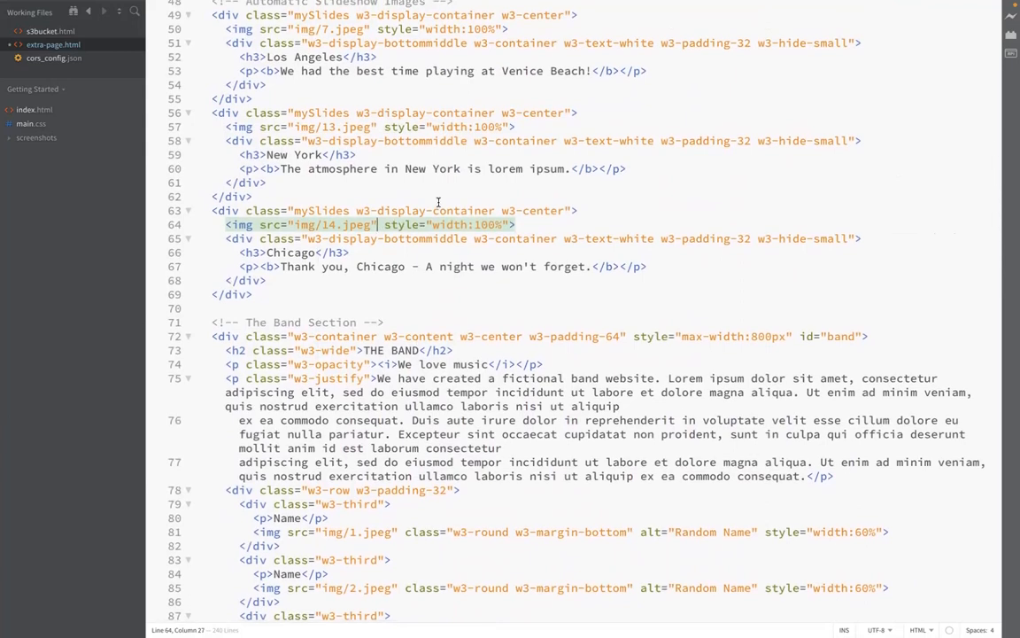
pyautogui.scroll(2, 438, 202)
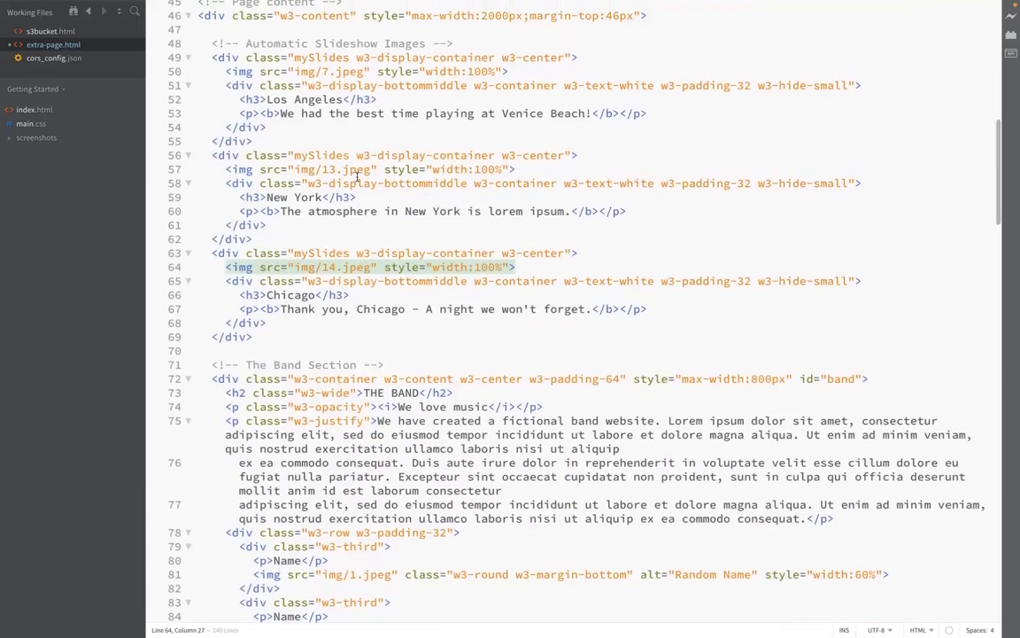
pyautogui.scroll(4, 419, 215)
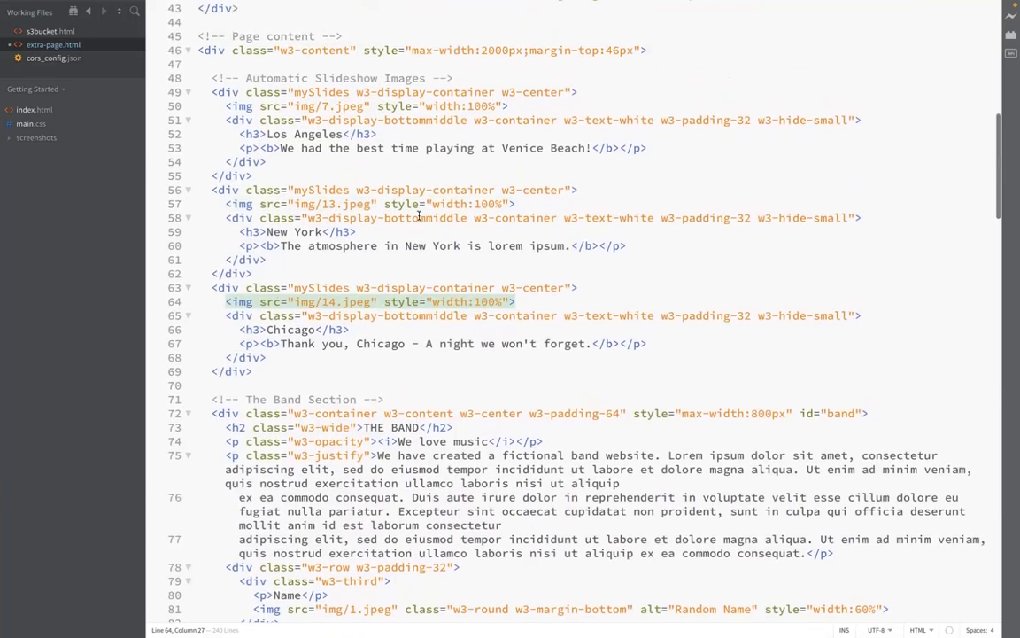
pyautogui.scroll(4, 419, 215)
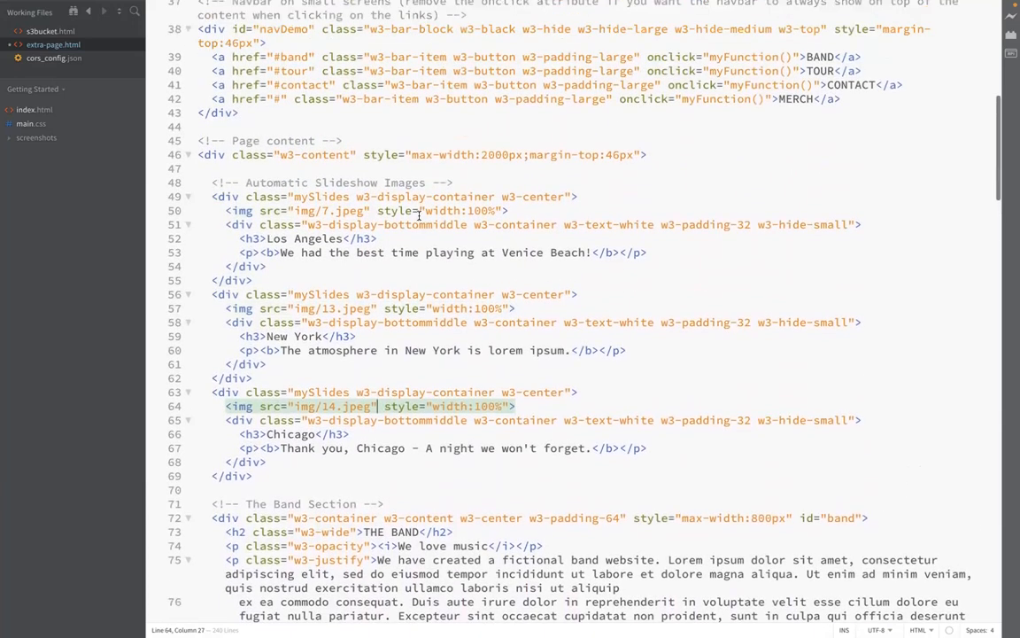
pyautogui.scroll(3, 419, 215)
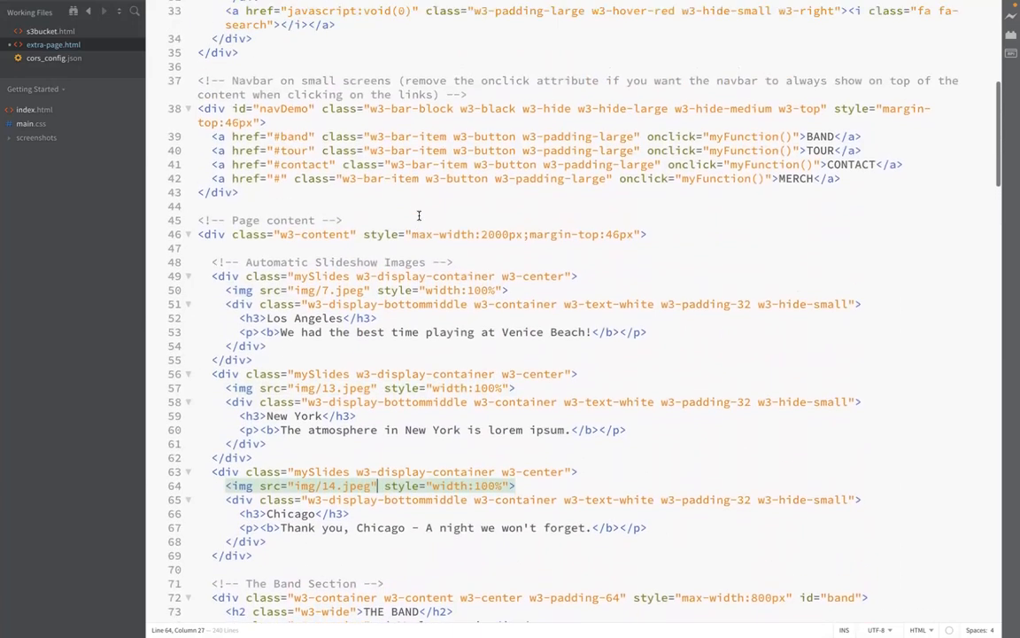
pyautogui.scroll(3, 419, 216)
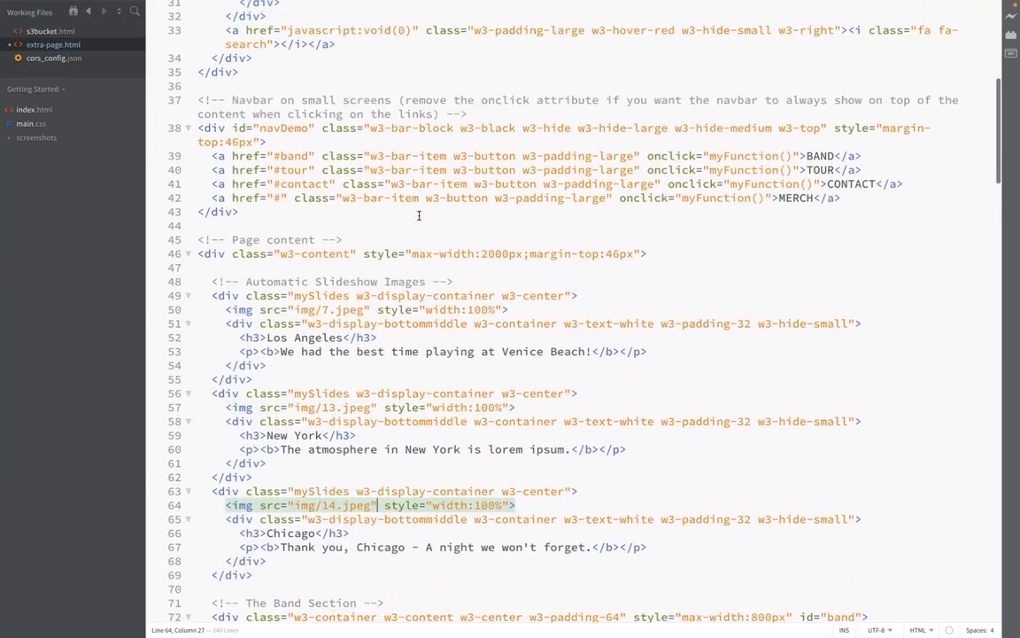
pyautogui.scroll(2, 419, 215)
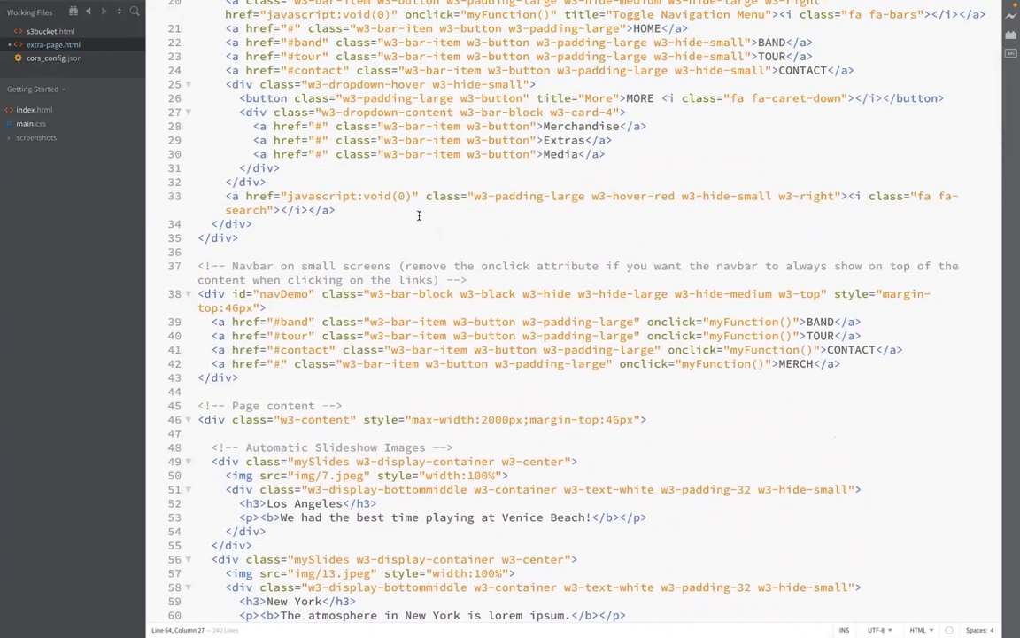
pyautogui.scroll(7, 419, 215)
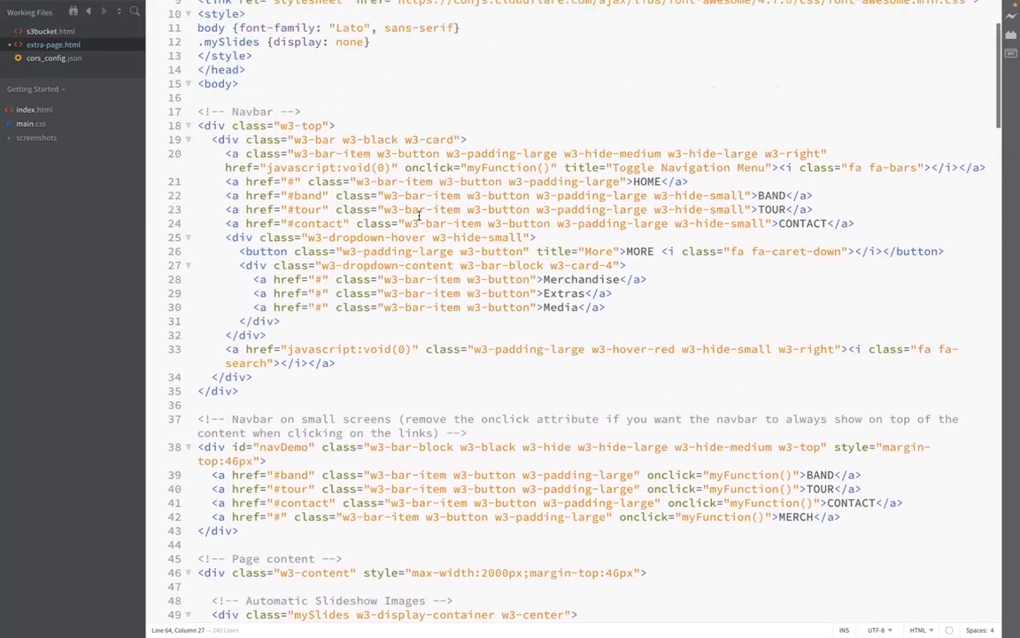
pyautogui.scroll(4, 419, 215)
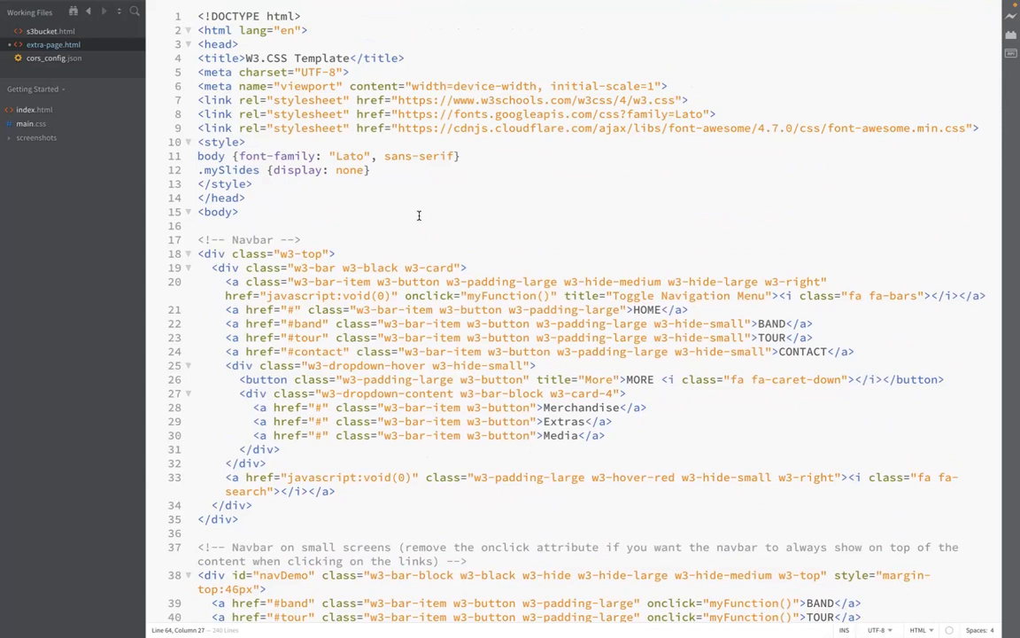
# Step: Return to s3bucket.html and scroll up through it to its style section
pyautogui.click(48, 35)
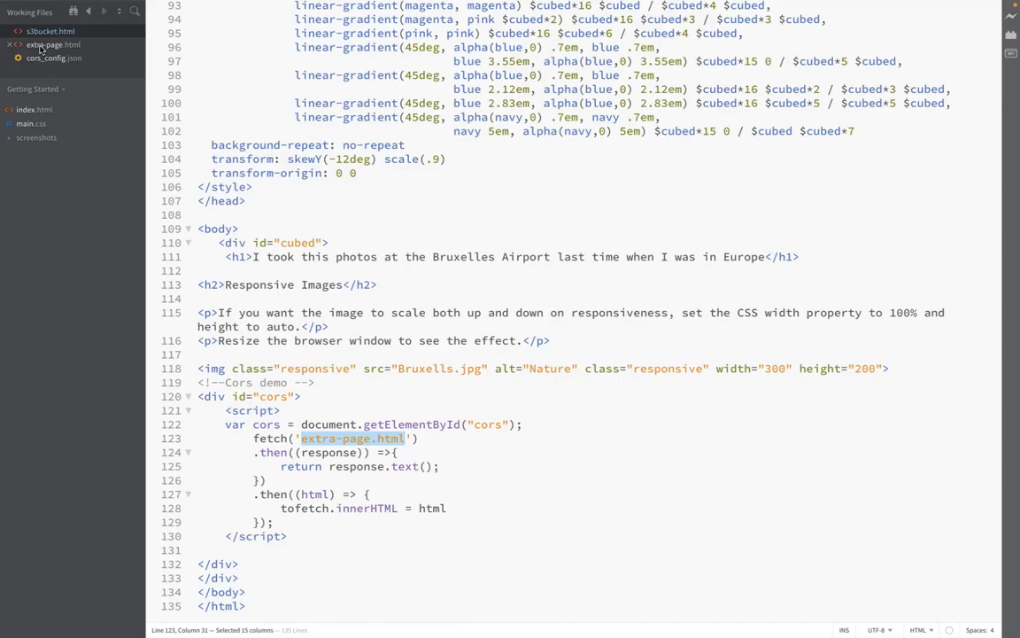
pyautogui.hotkey('ctrl', 'Left')
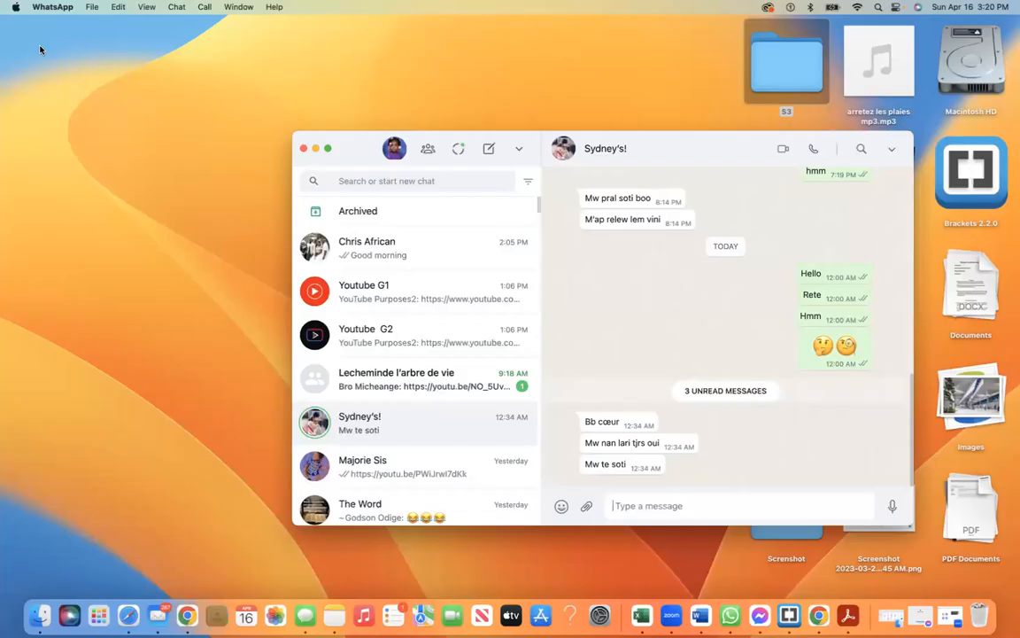
pyautogui.hotkey('ctrl', 'Right')
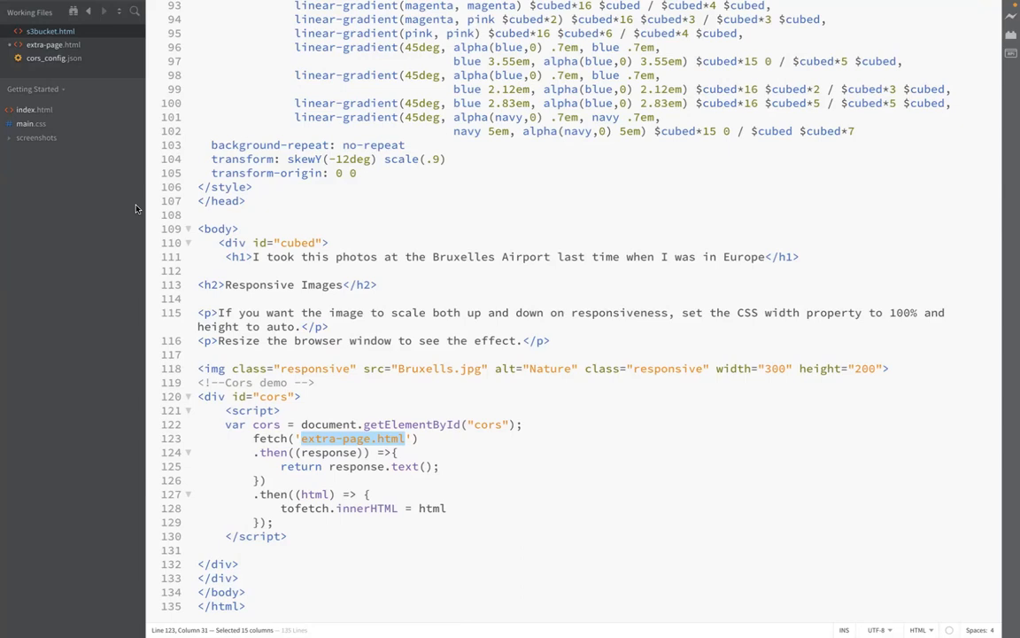
pyautogui.scroll(10, 358, 197)
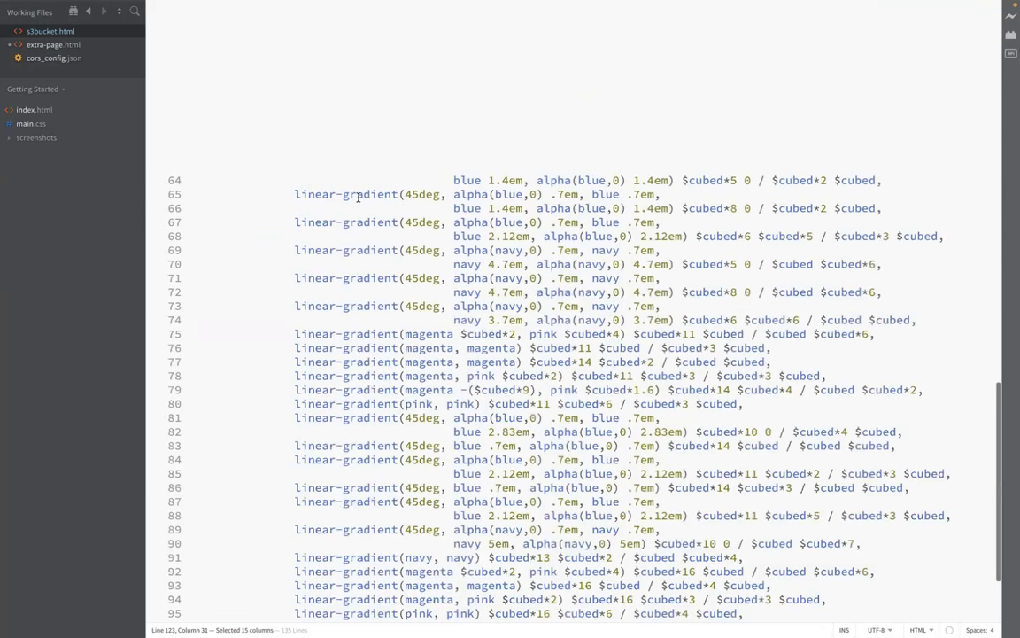
pyautogui.scroll(10, 358, 198)
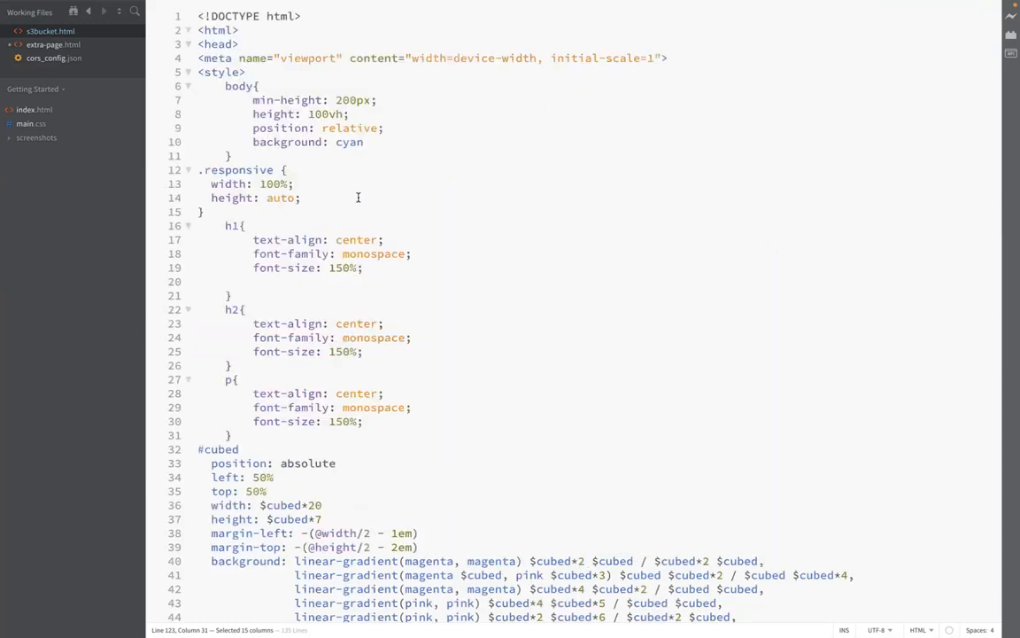
# Step: Switch to the S3 console in the browser and delete the tom1-test-buckets3 bucket, confirming with its name
pyautogui.press('super+Tab')
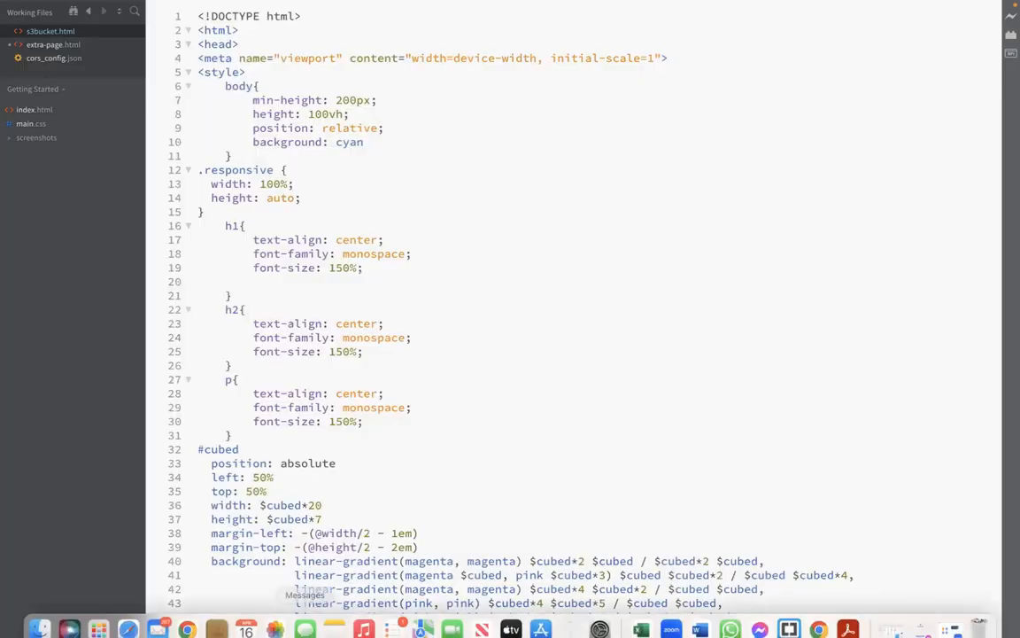
pyautogui.click(187, 625)
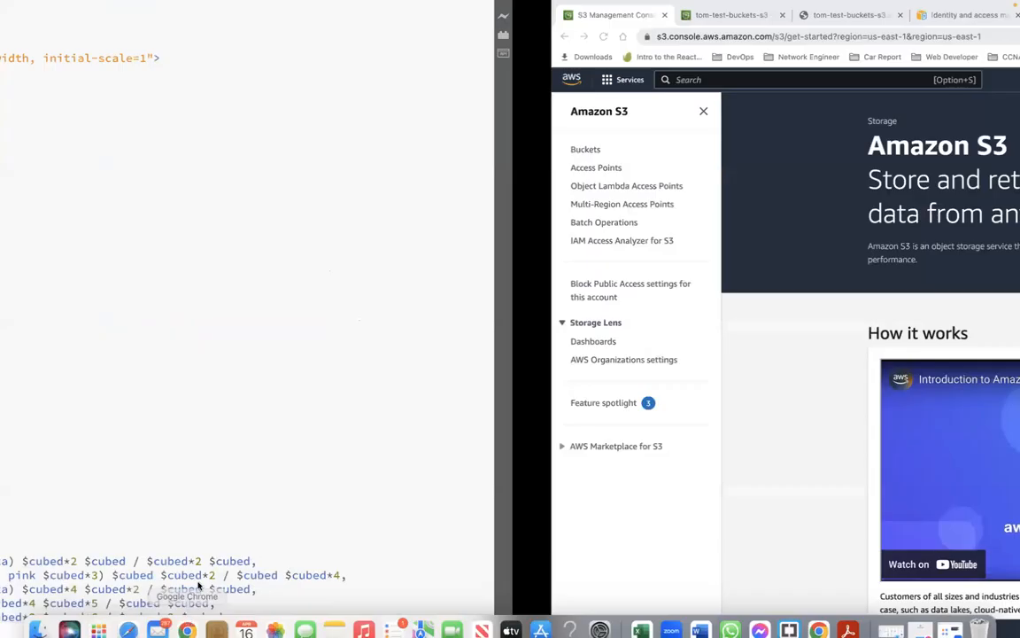
pyautogui.click(31, 151)
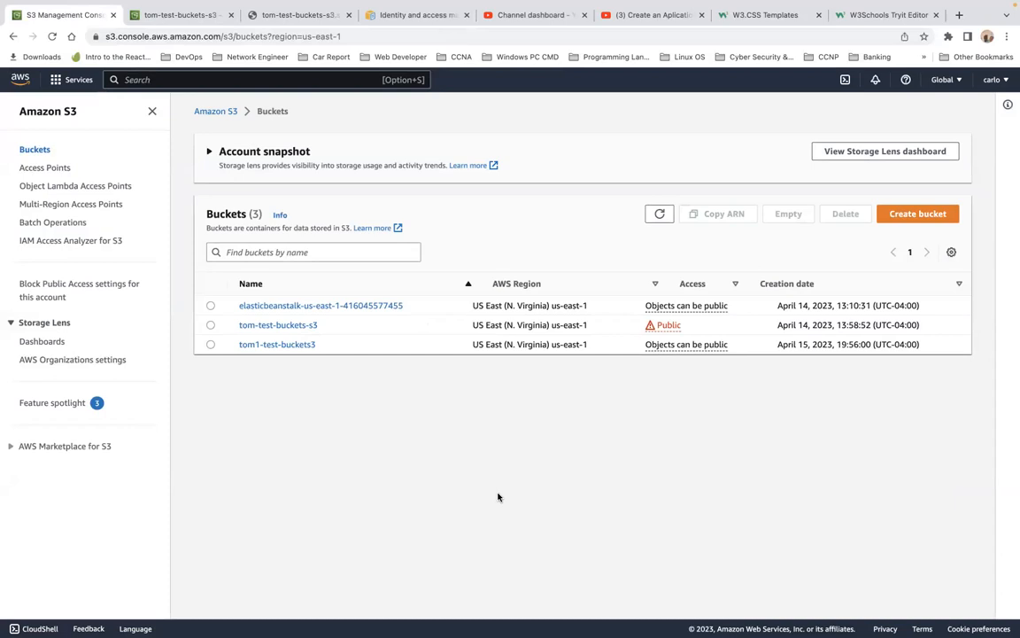
pyautogui.click(210, 344)
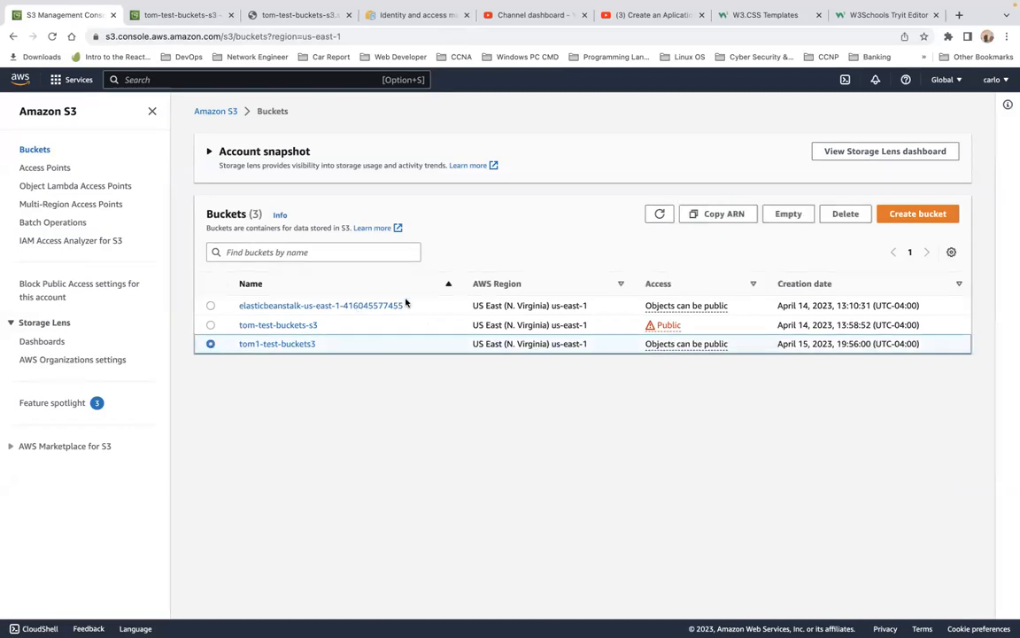
pyautogui.click(833, 214)
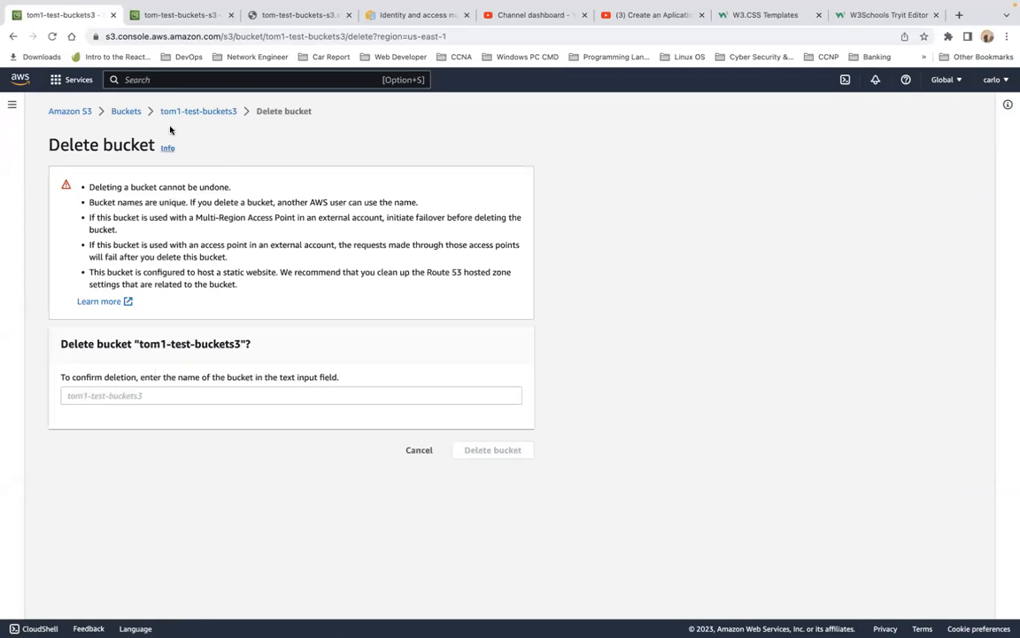
pyautogui.moveTo(159, 111); pyautogui.dragTo(237, 113)
pyautogui.press('super+c')
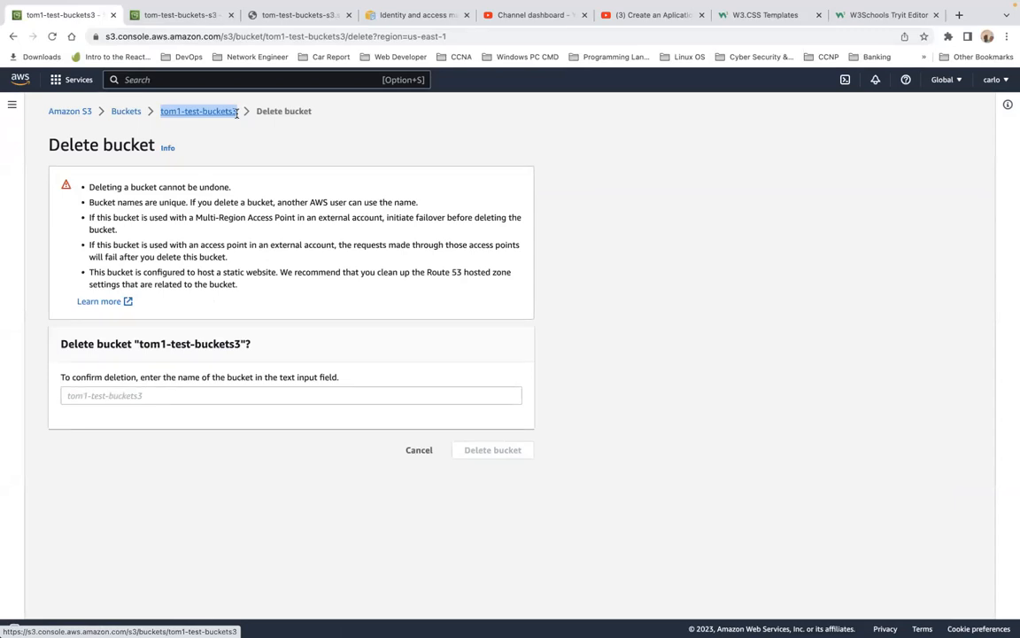
pyautogui.click(89, 398)
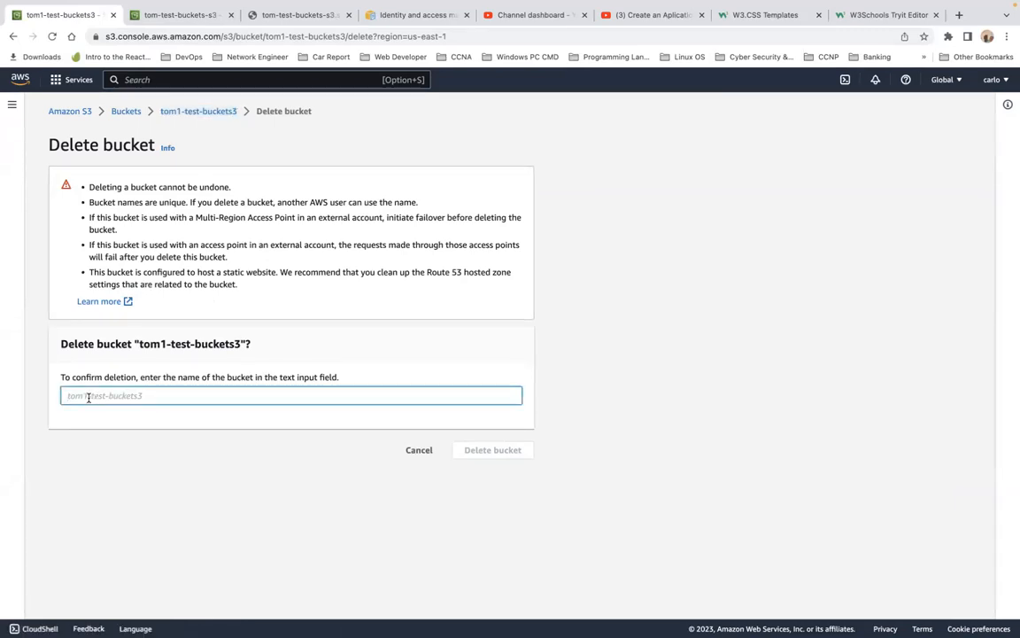
pyautogui.press('super+v')
pyautogui.click(498, 453)
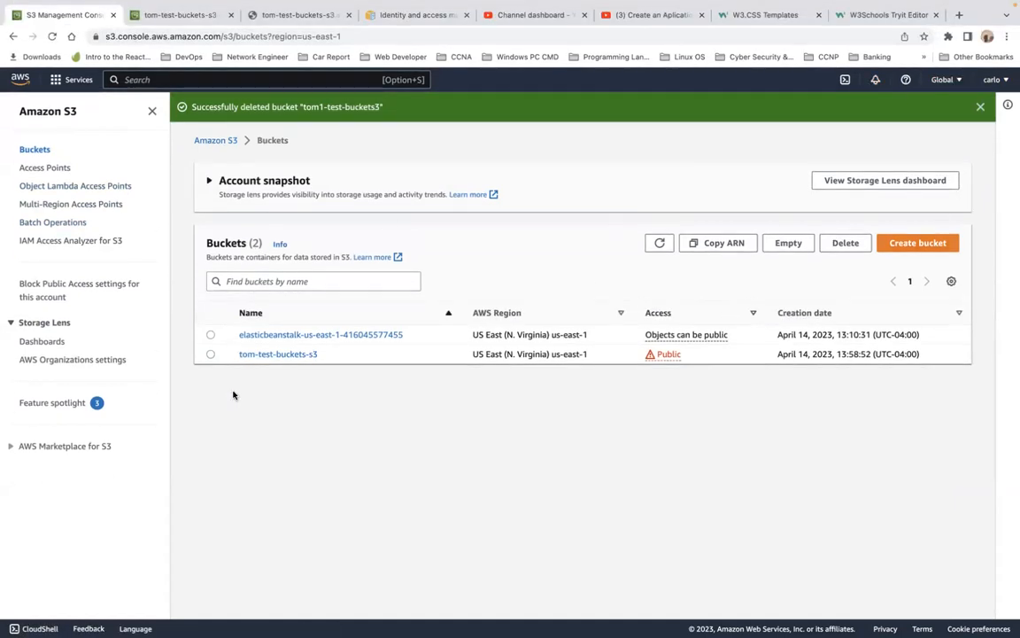
pyautogui.click(926, 249)
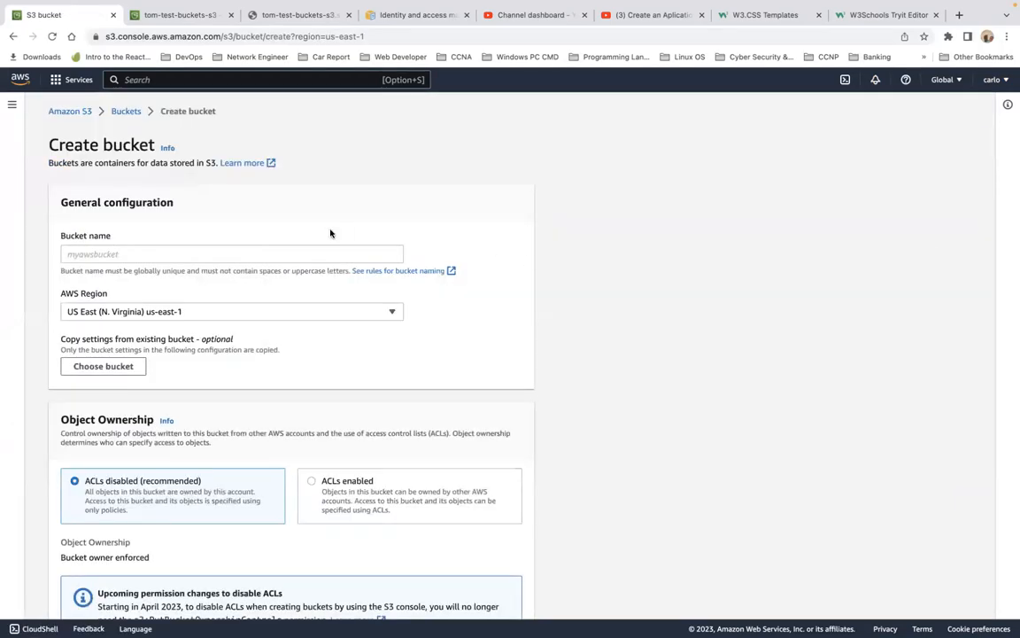
pyautogui.click(271, 253)
pyautogui.write('tom')
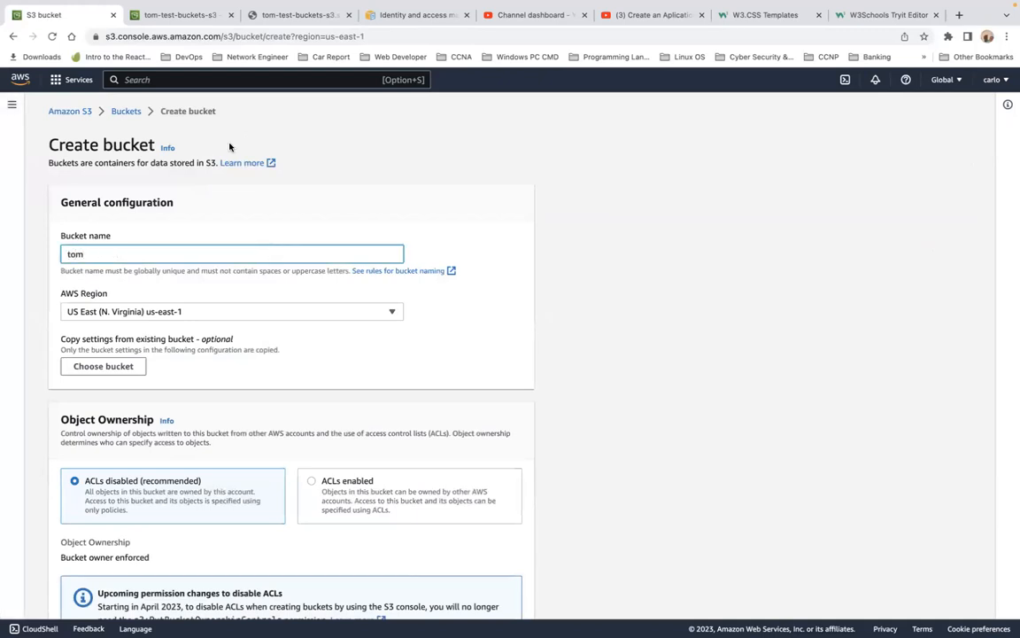
pyautogui.click(129, 117)
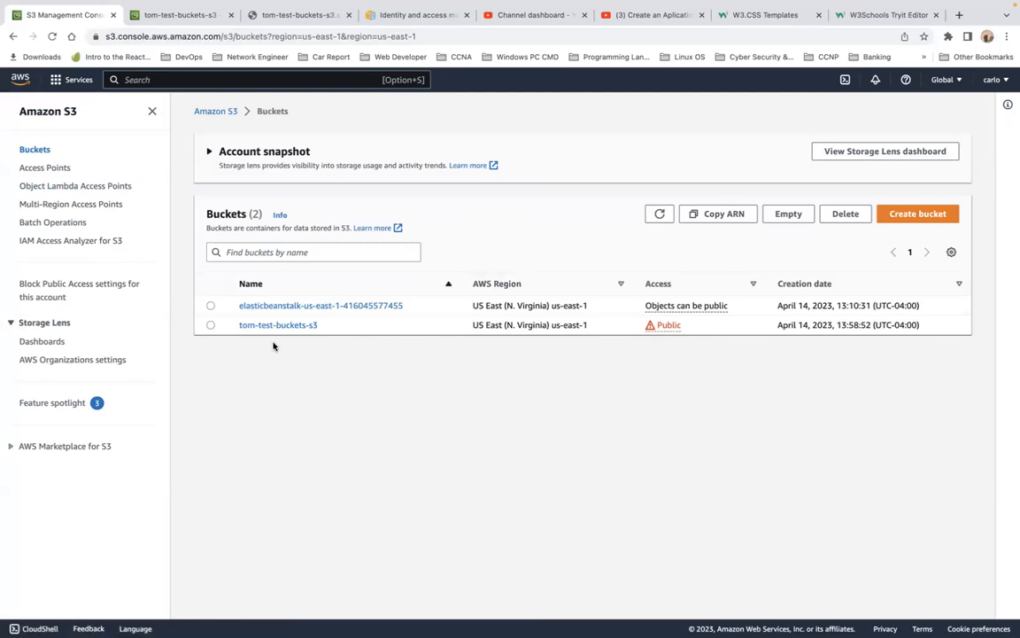
# Step: Open the tom-test-buckets-s3 bucket
pyautogui.click(288, 326)
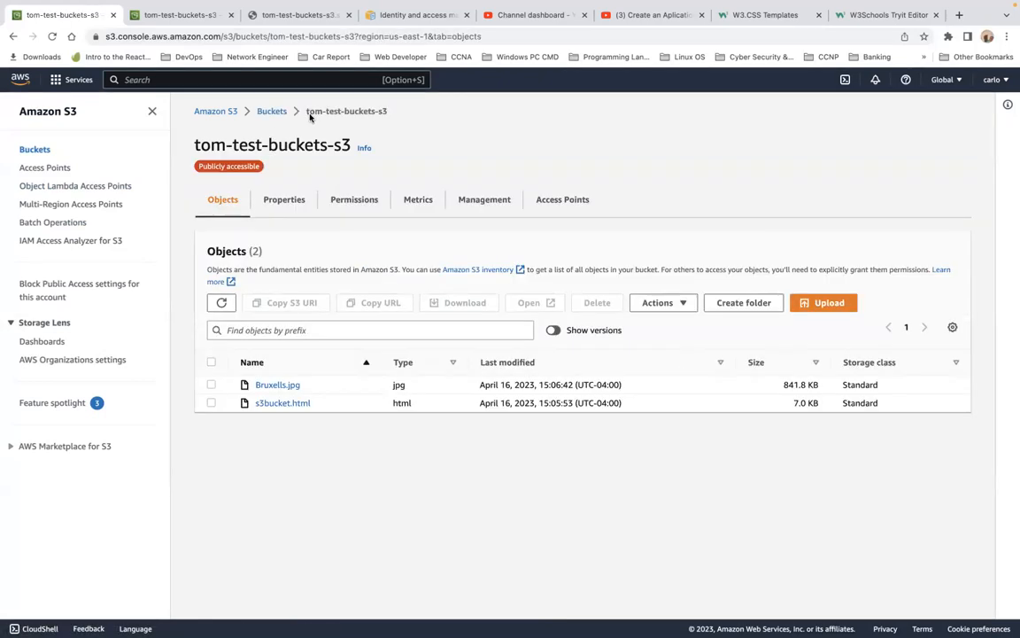
# Step: Copy the current bucket's name and start creating a new bucket named tom-test-buckets1-s3
pyautogui.moveTo(305, 115); pyautogui.dragTo(389, 116)
pyautogui.press('super+c')
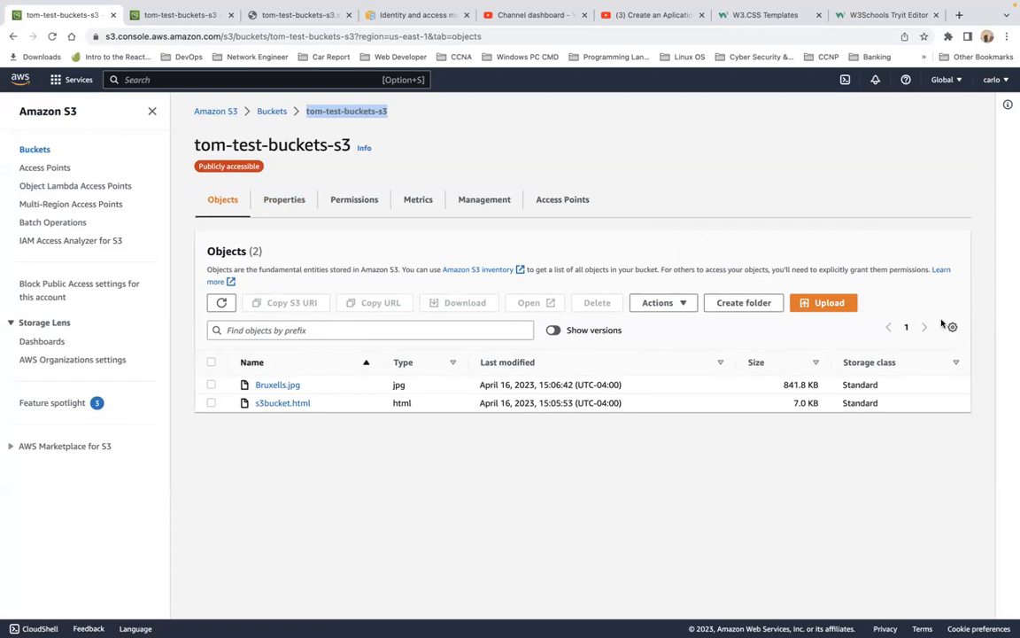
pyautogui.click(34, 151)
pyautogui.click(918, 214)
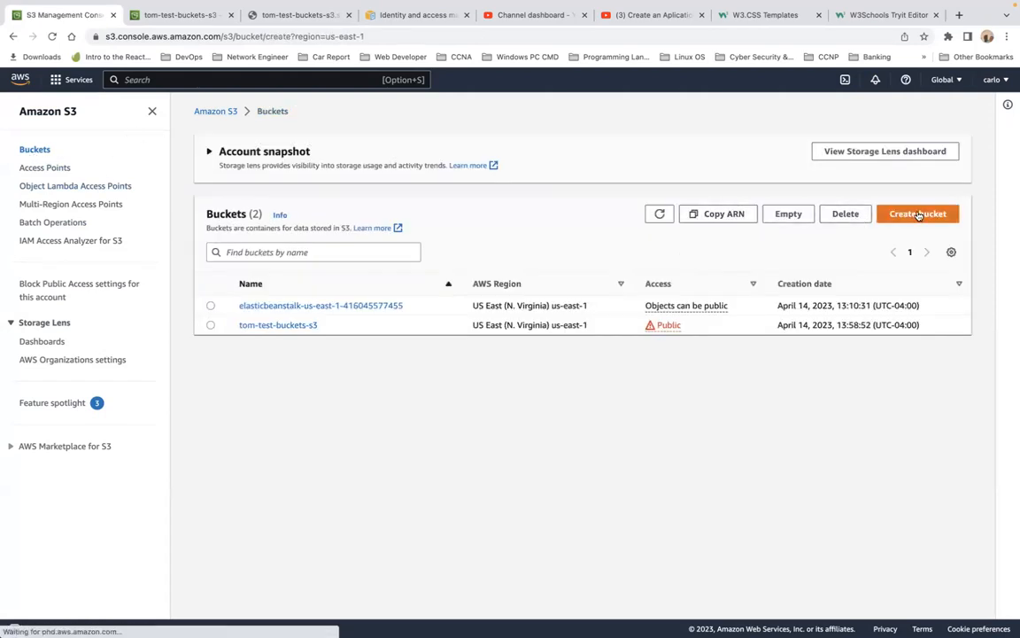
pyautogui.click(181, 256)
pyautogui.press('super+v')
pyautogui.click(135, 256)
pyautogui.write('1')
# Step: Set the new bucket's AWS Region to EU (London) eu-west-2
pyautogui.scroll(-1, 310, 382)
pyautogui.click(270, 275)
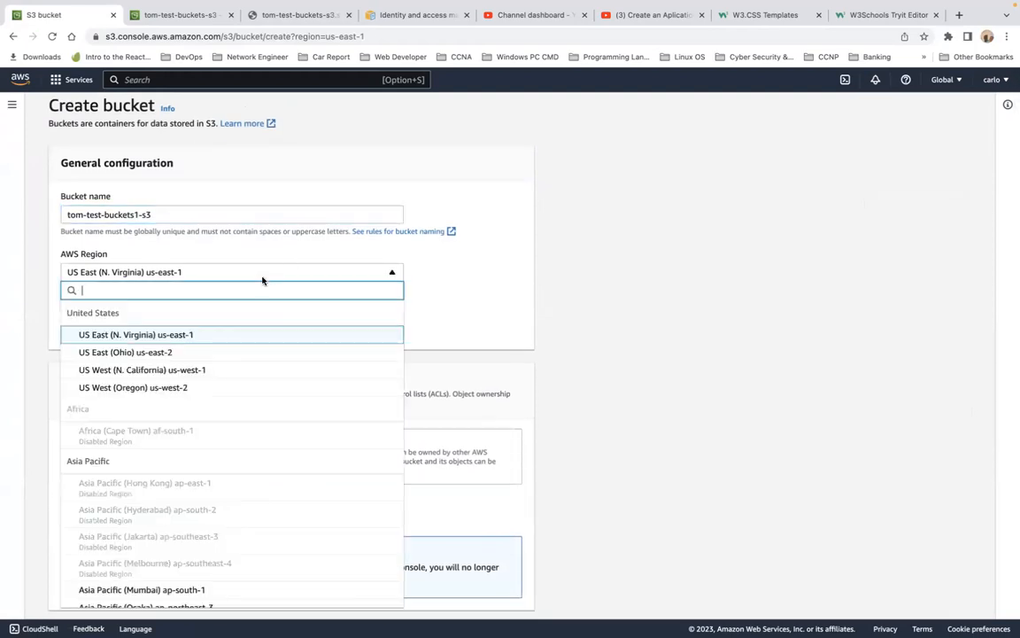
pyautogui.scroll(-2, 276, 446)
pyautogui.scroll(-3, 275, 445)
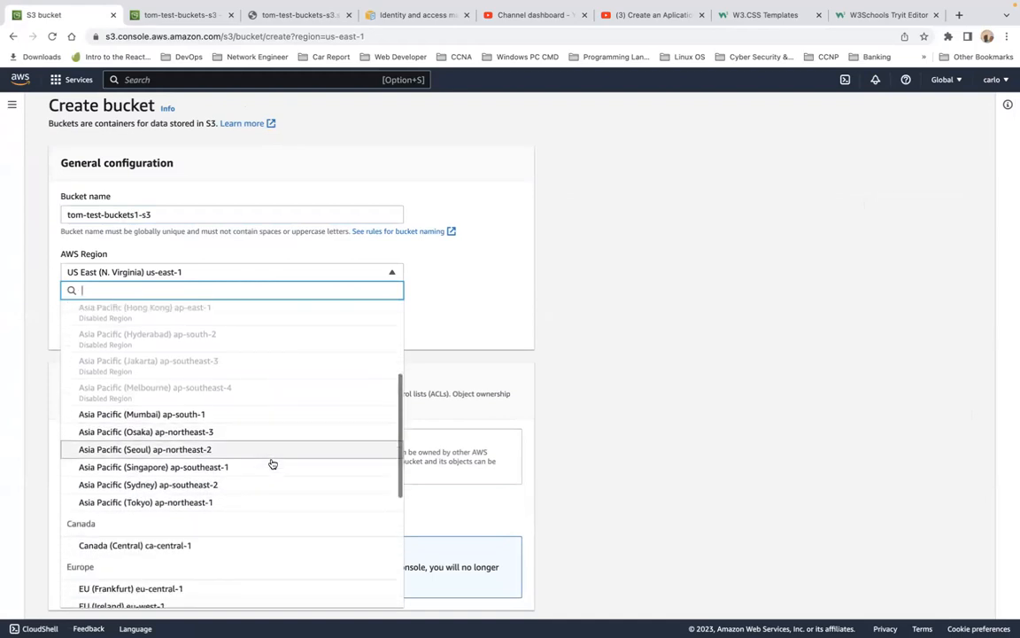
pyautogui.scroll(-1, 273, 464)
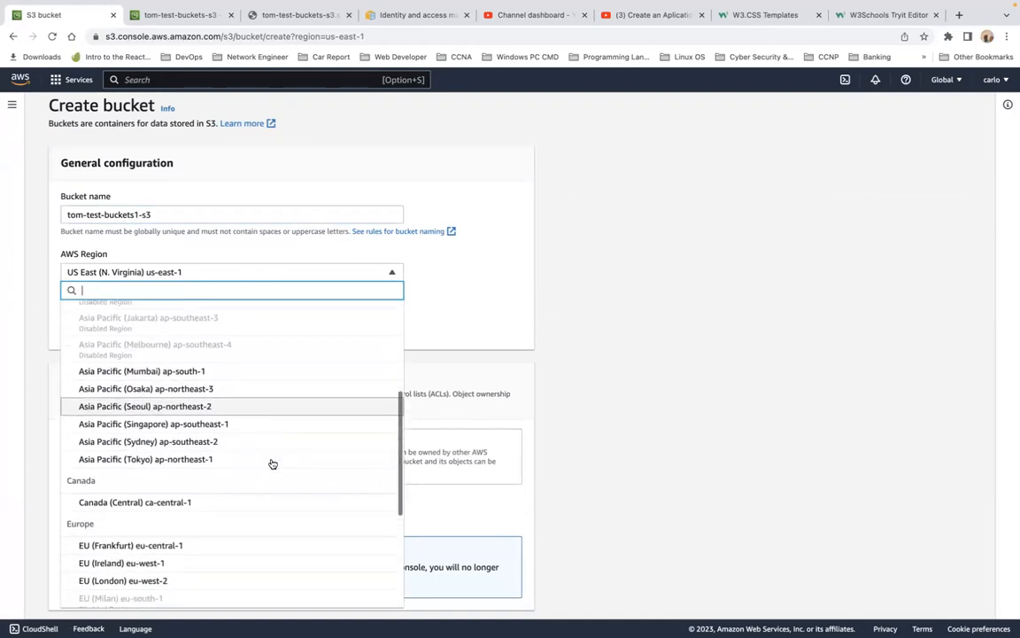
pyautogui.click(217, 576)
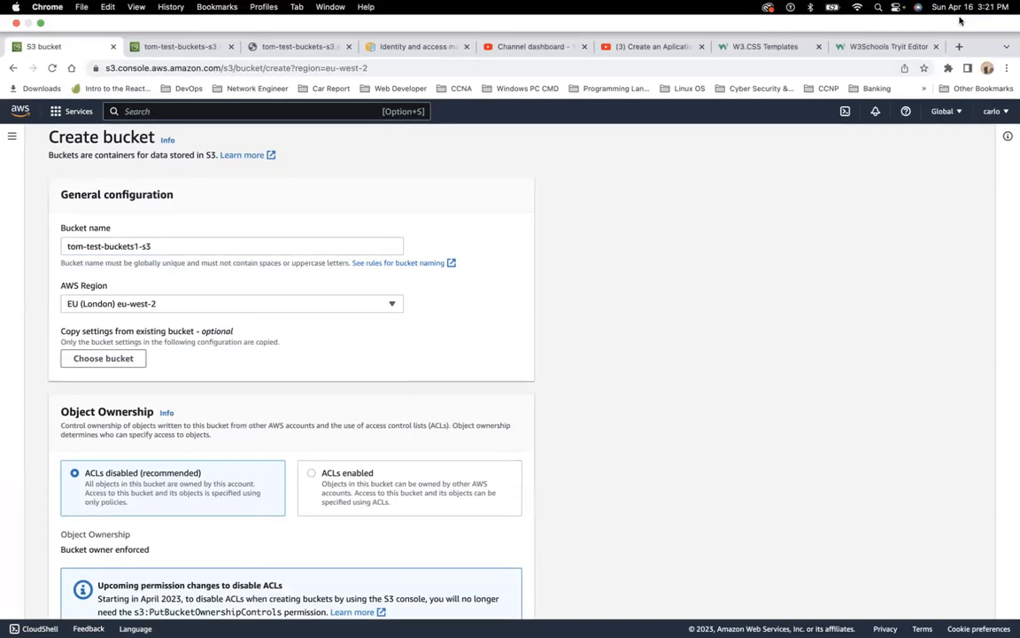
# Step: Open a new browser tab and search Google for "what is cors in aws"
pyautogui.click(961, 47)
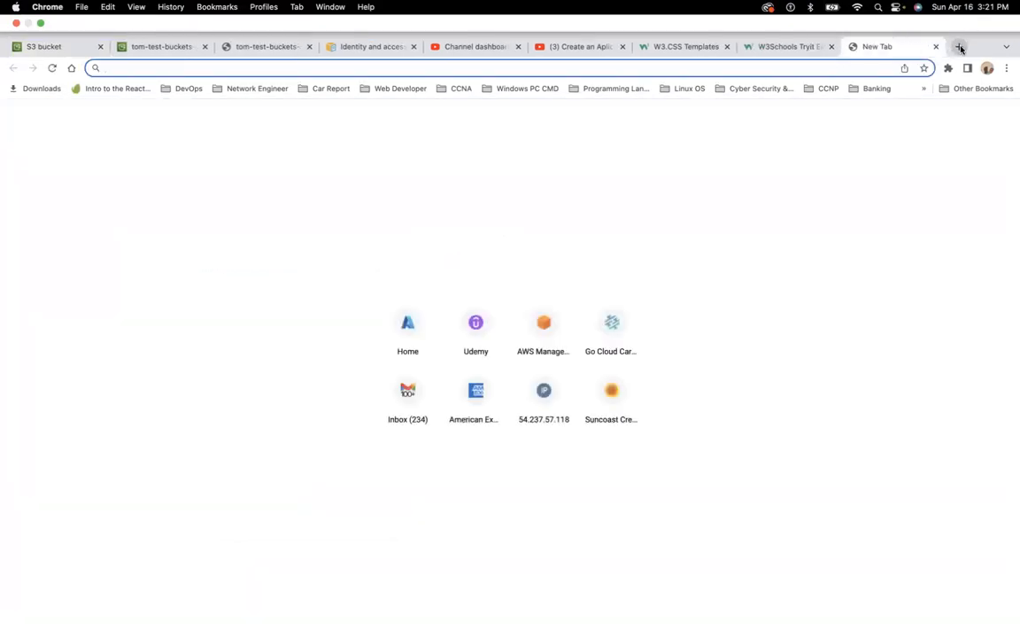
pyautogui.write('goog')
pyautogui.press('Return')
pyautogui.write('what s')
pyautogui.press('BackSpace')
pyautogui.press('BackSpace')
pyautogui.press('BackSpace')
pyautogui.write('is cors ')
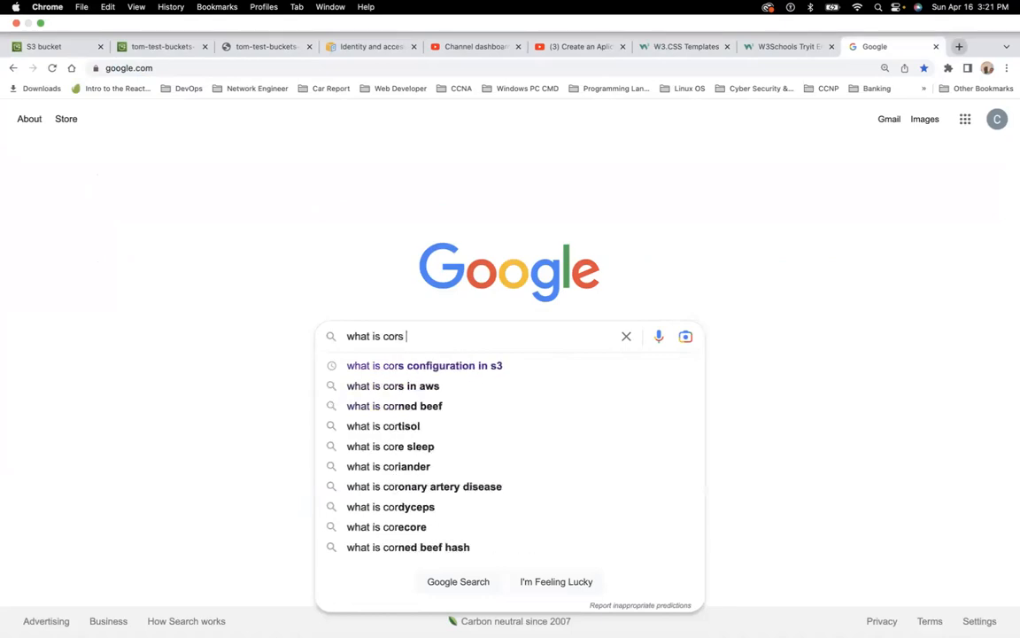
pyautogui.write('in ')
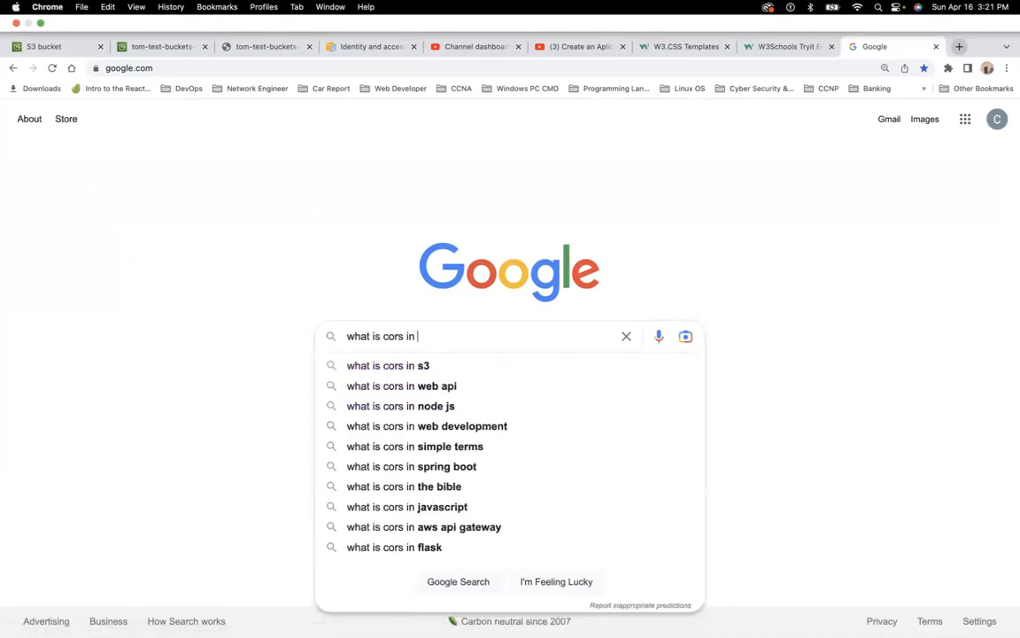
pyautogui.write('aws')
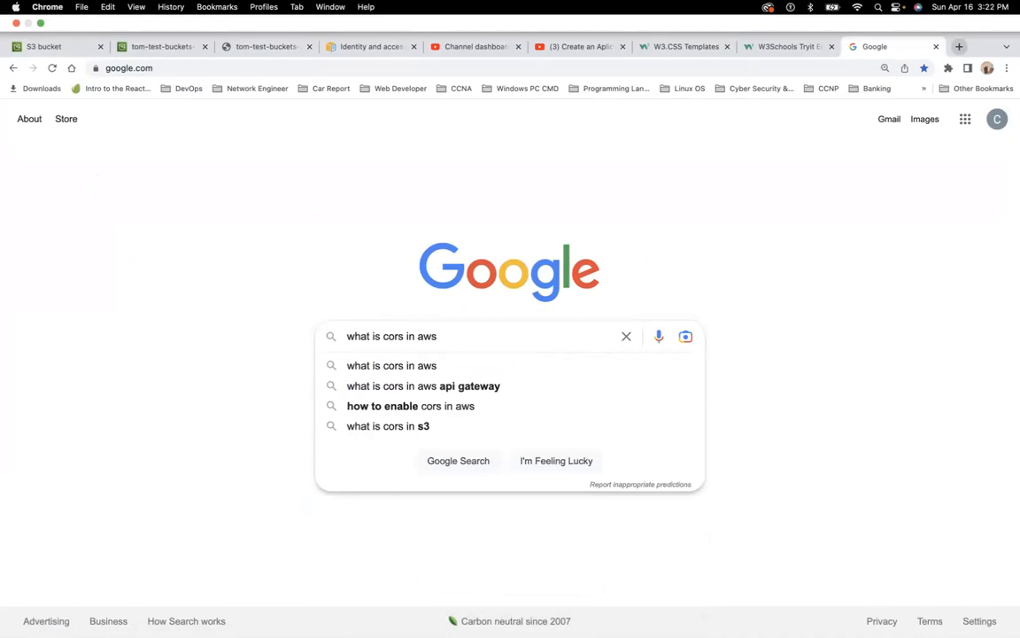
pyautogui.click(424, 364)
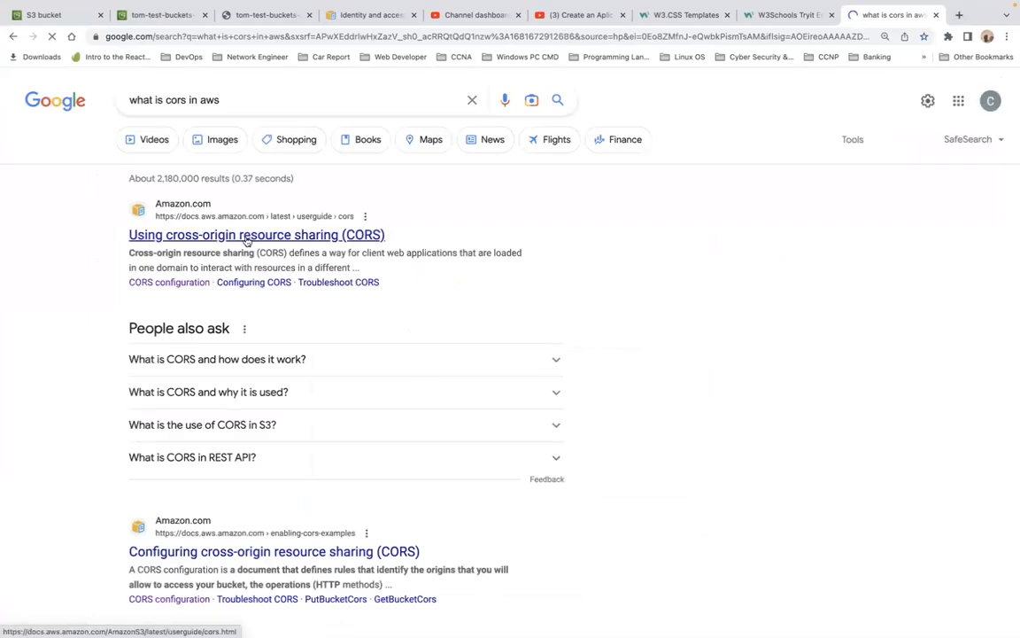
# Step: Open the AWS guide page on using cross-origin resource sharing (CORS) and read its introduction
pyautogui.click(247, 236)
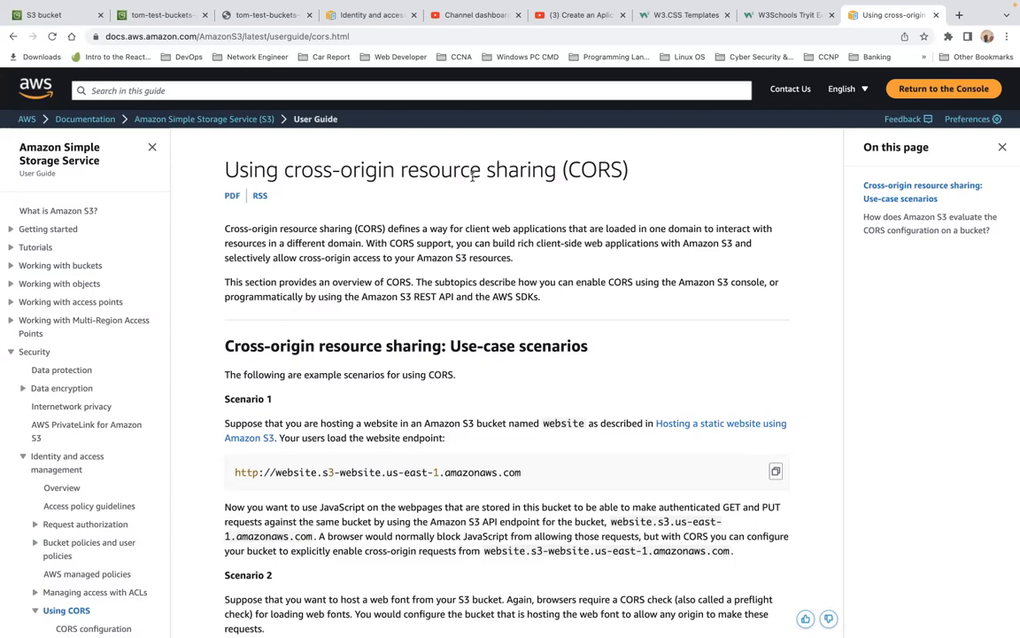
pyautogui.scroll(-1, 486, 393)
pyautogui.scroll(-5, 485, 392)
pyautogui.scroll(-2, 485, 393)
pyautogui.scroll(6, 486, 393)
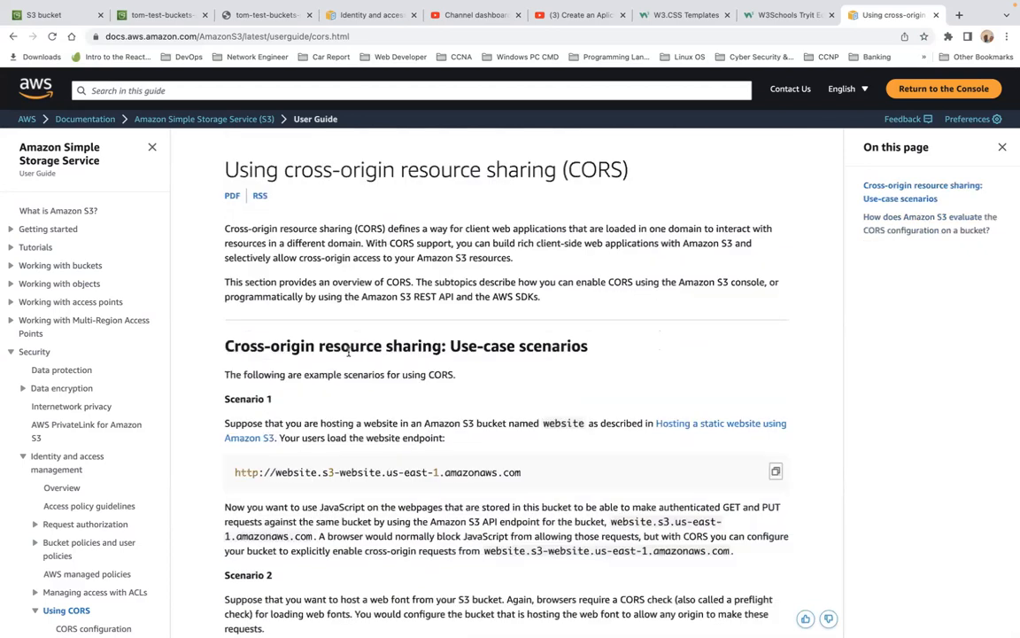
# Step: Close the extra bucket, website and IAM documentation tabs and return to the Create bucket tab
pyautogui.click(132, 15)
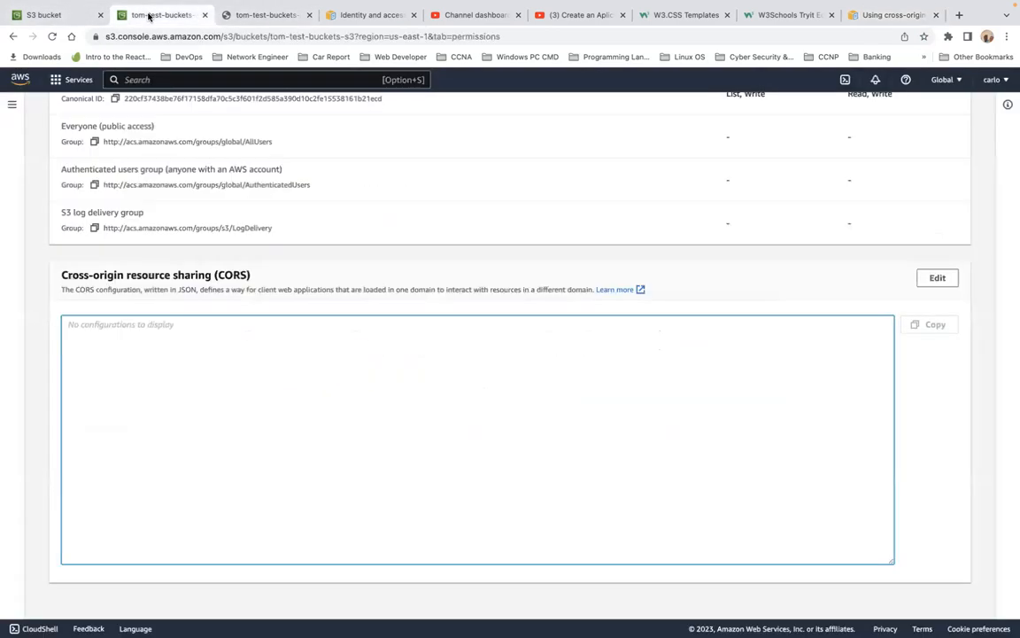
pyautogui.click(65, 15)
pyautogui.click(205, 15)
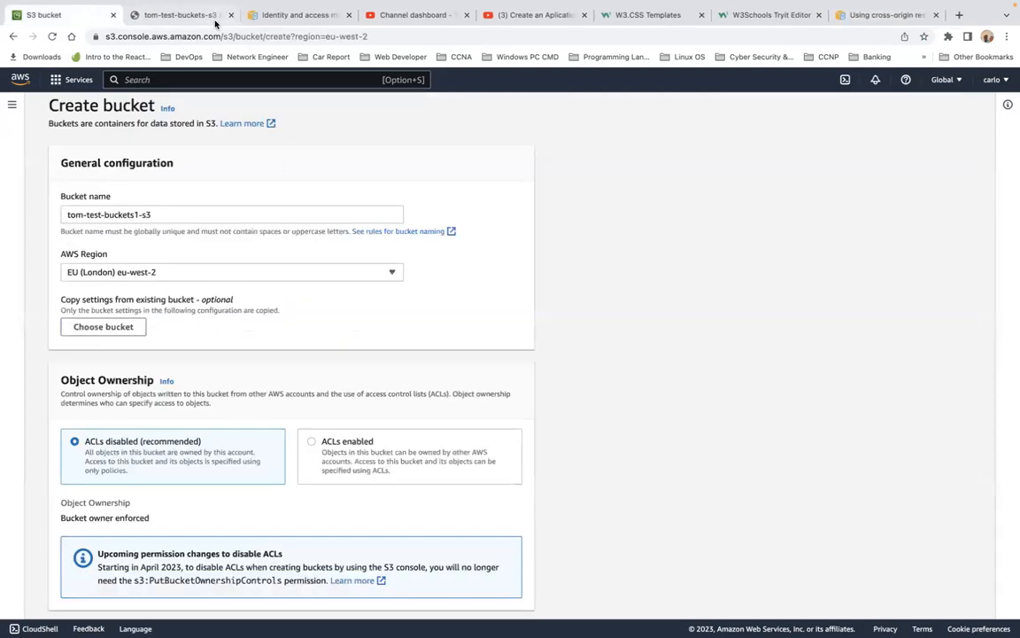
pyautogui.click(196, 15)
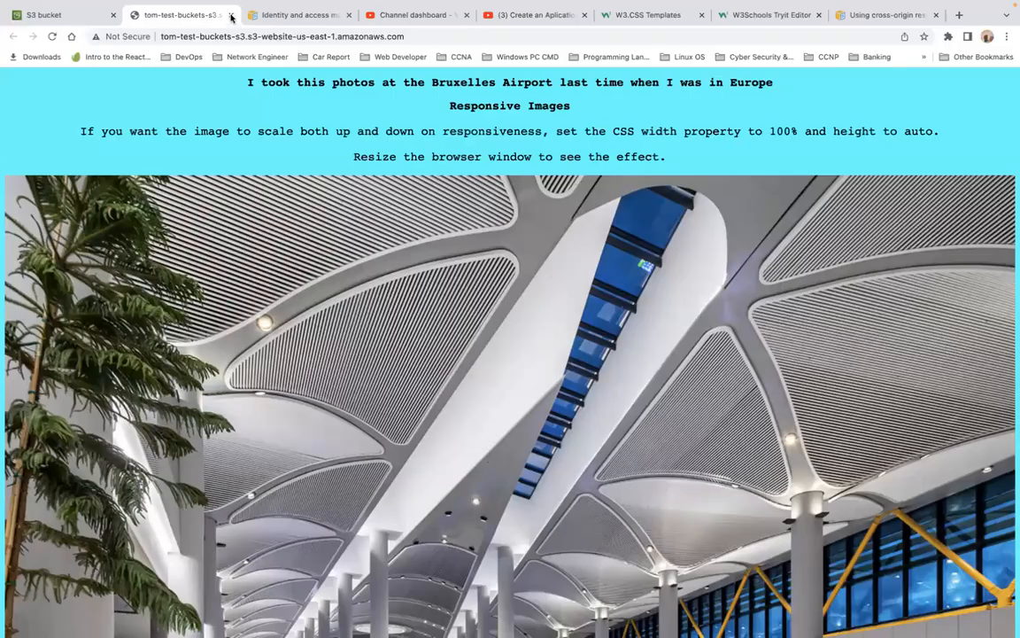
pyautogui.click(230, 15)
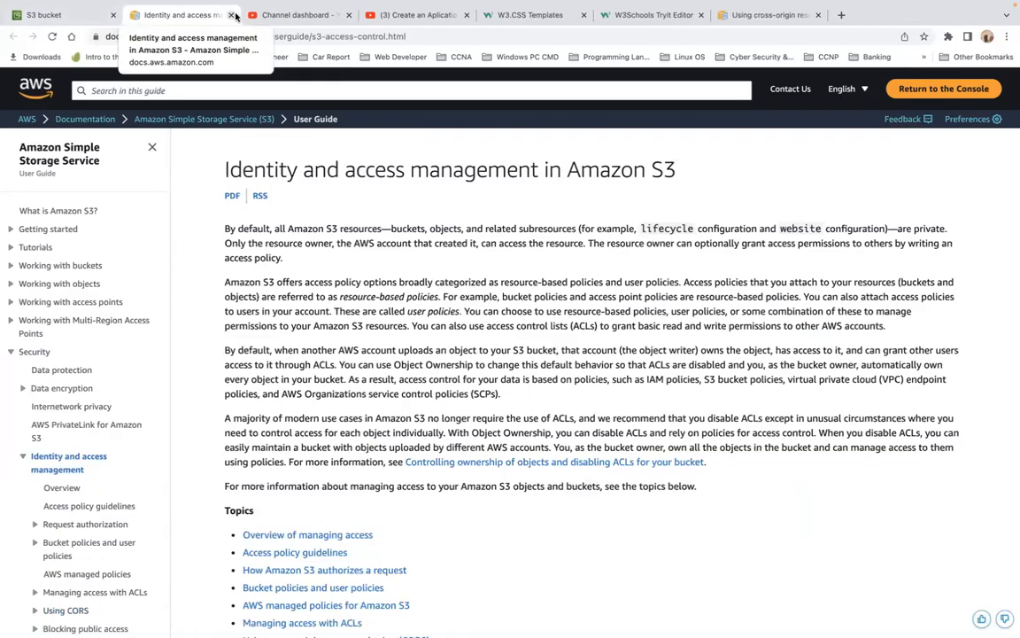
pyautogui.click(232, 15)
pyautogui.click(93, 15)
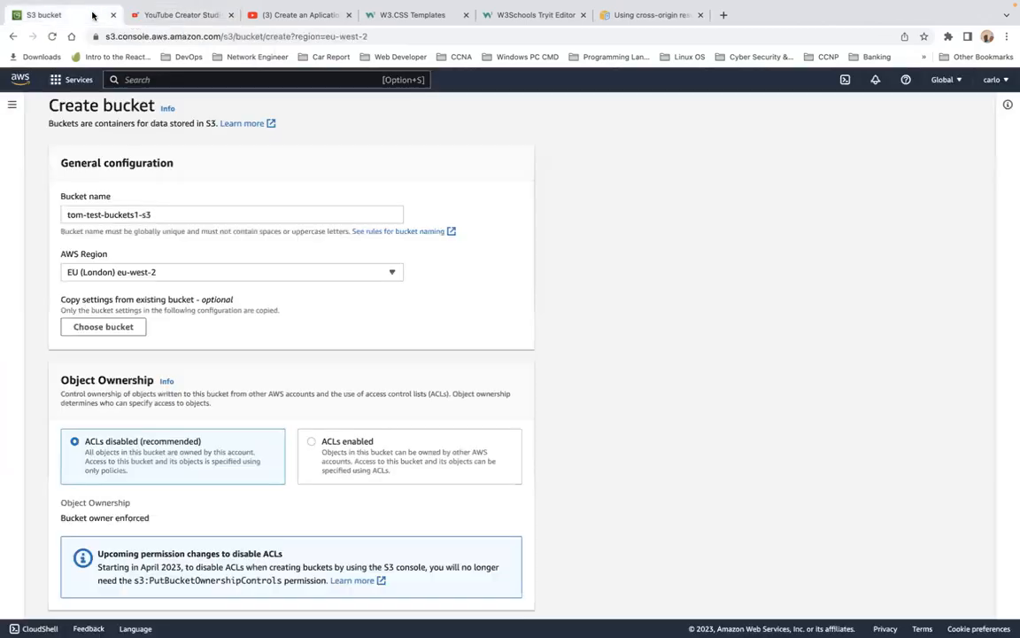
# Step: Turn off Block all public access for the new bucket
pyautogui.scroll(-1, 235, 392)
pyautogui.scroll(-5, 234, 391)
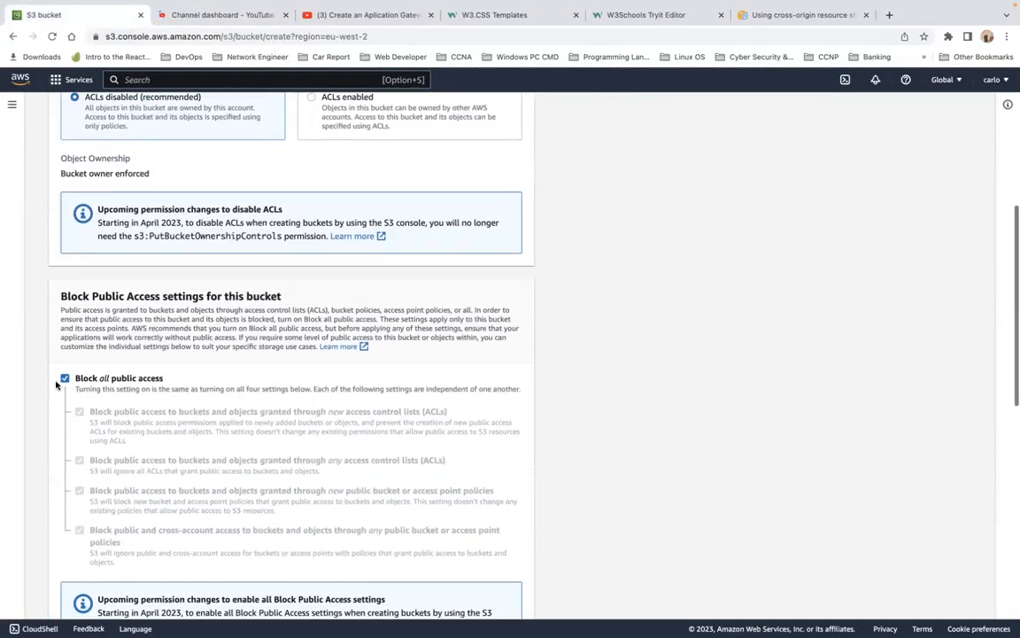
pyautogui.click(62, 379)
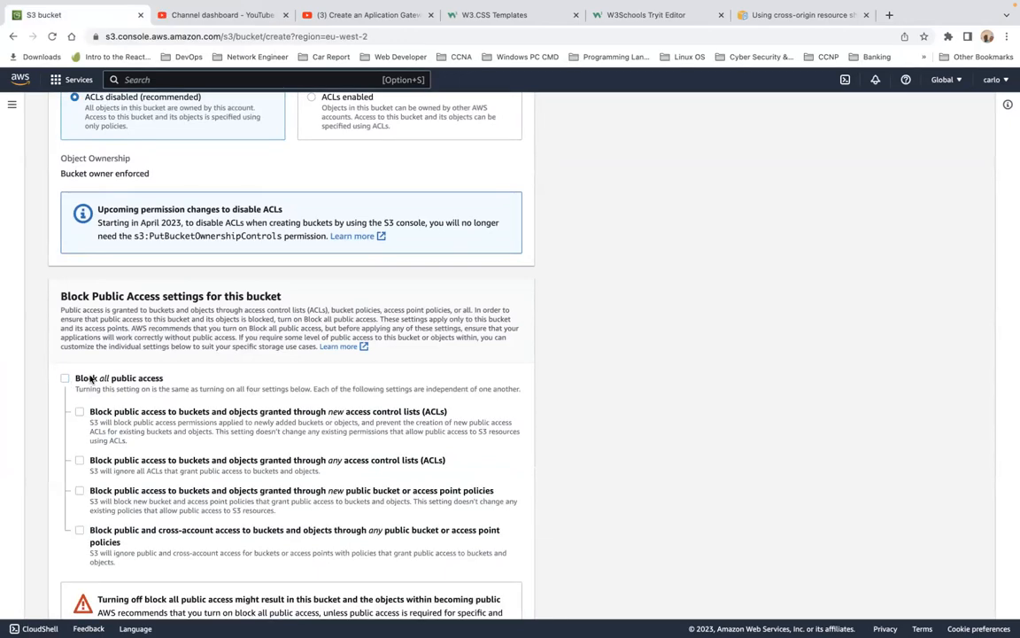
# Step: Enable Bucket Versioning for the new bucket
pyautogui.scroll(-3, 133, 388)
pyautogui.scroll(-1, 132, 388)
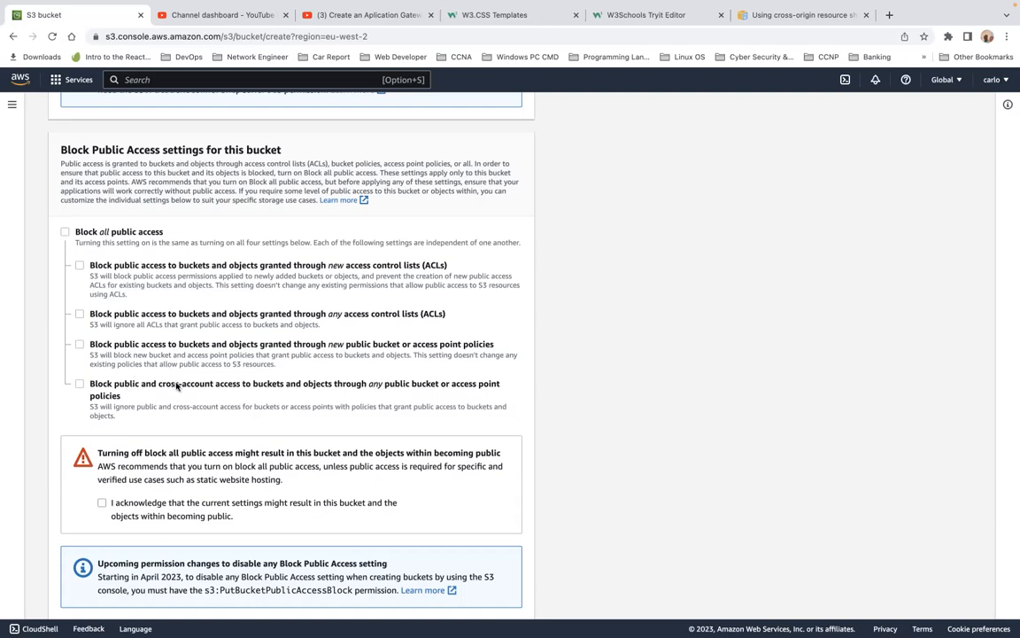
pyautogui.scroll(10, 246, 236)
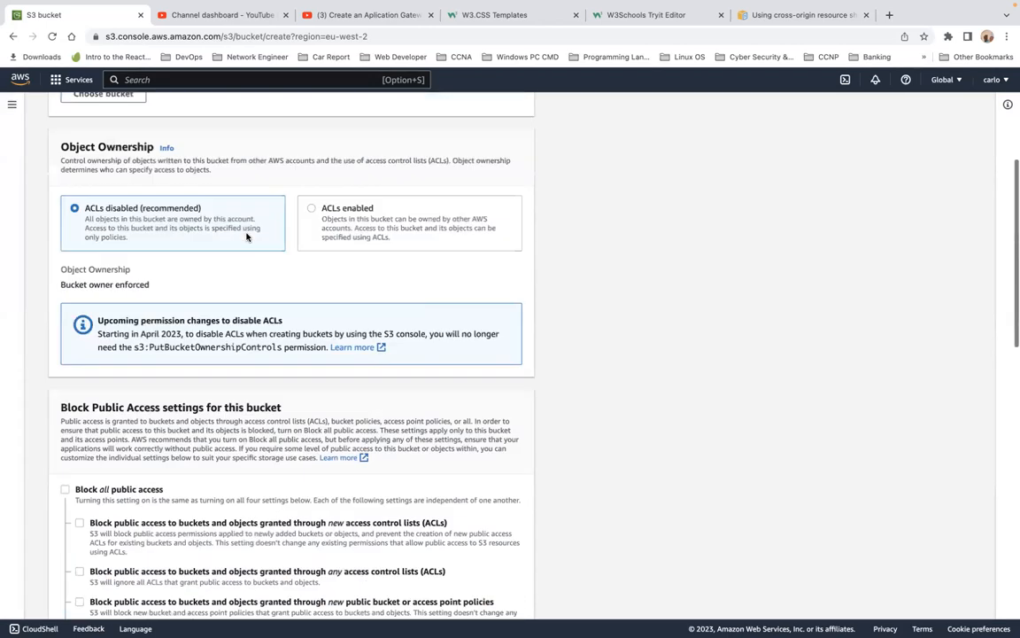
pyautogui.scroll(-3, 246, 236)
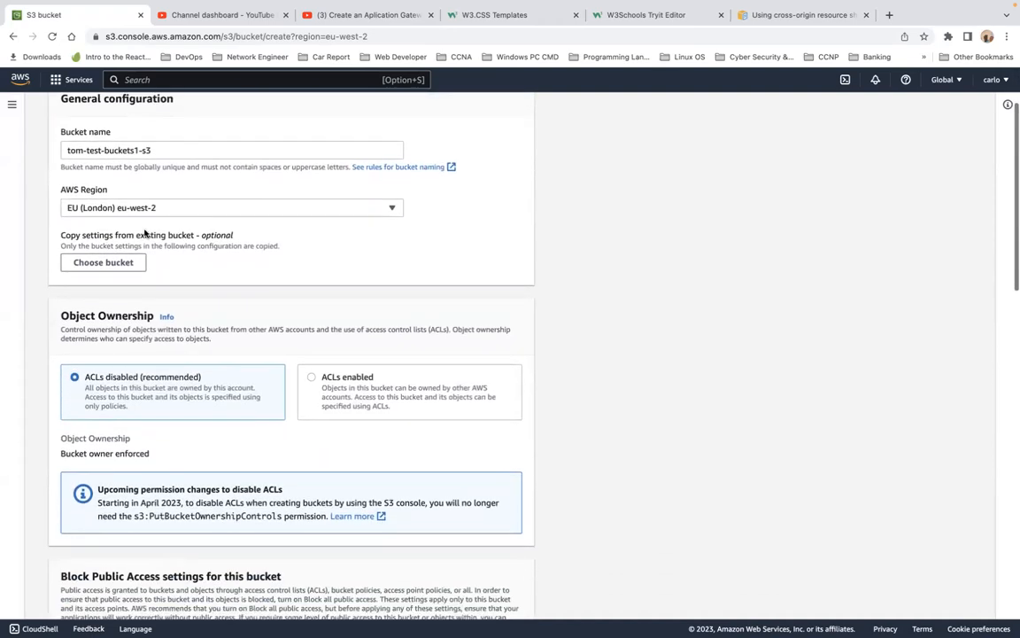
pyautogui.scroll(-5, 272, 267)
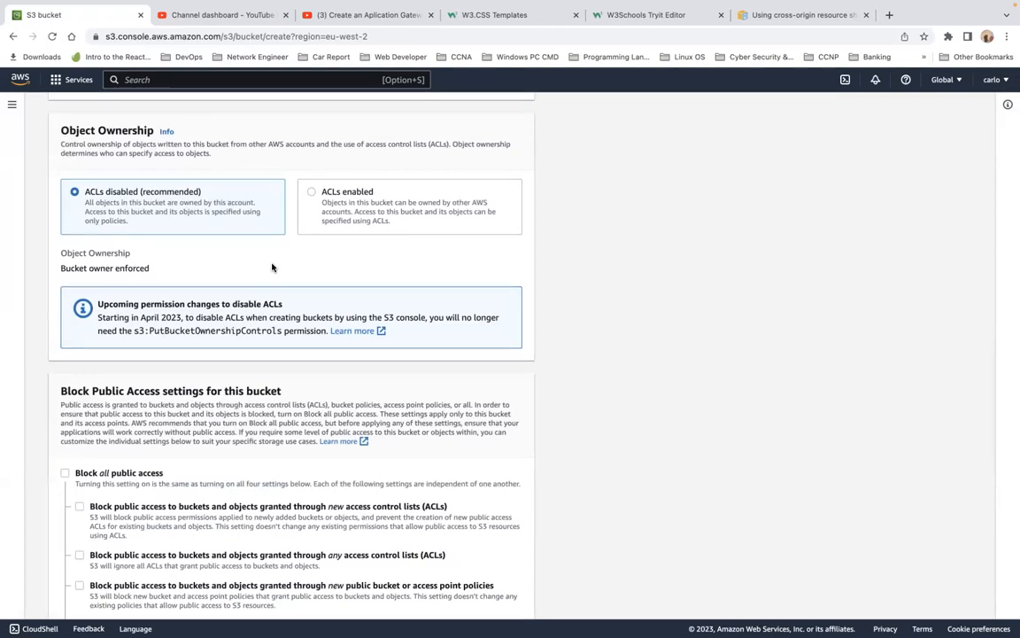
pyautogui.scroll(-8, 272, 266)
pyautogui.scroll(-7, 272, 267)
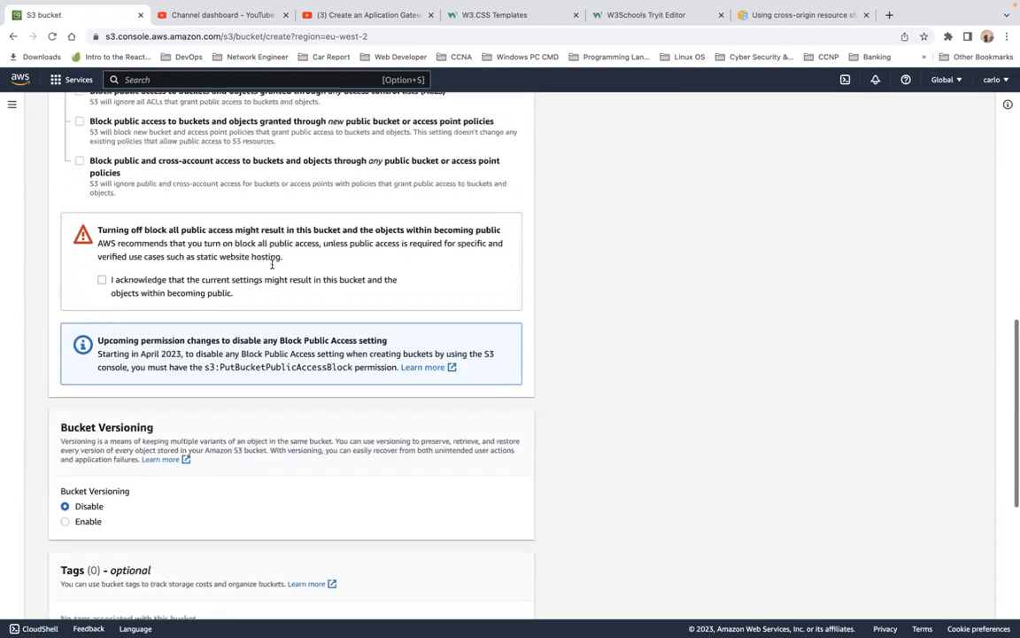
pyautogui.scroll(-1, 272, 264)
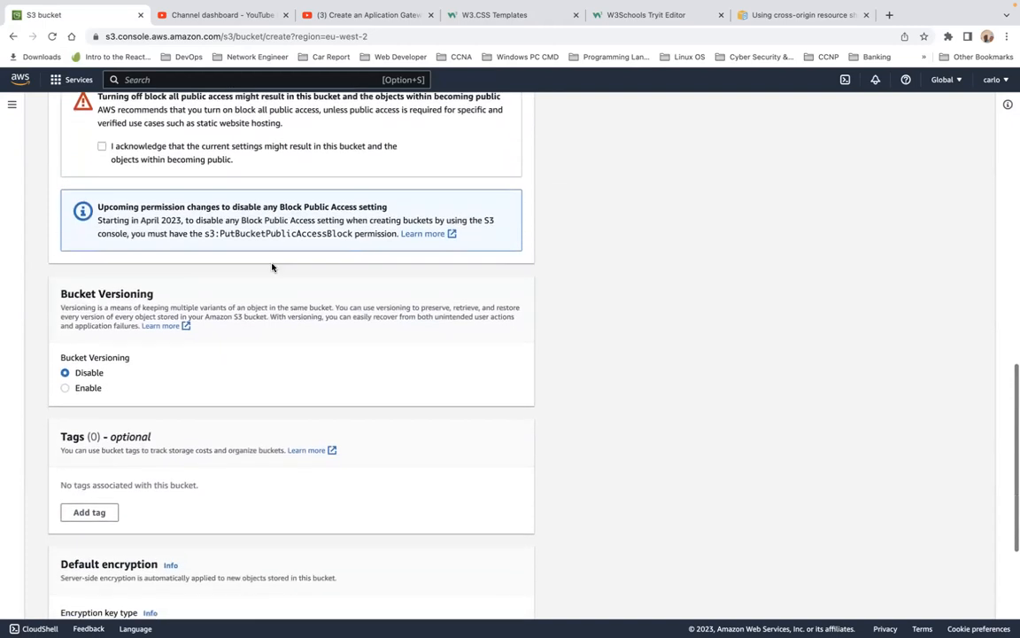
pyautogui.click(84, 388)
# Step: Expand the new bucket's Advanced settings to review the Object Lock options
pyautogui.scroll(-7, 231, 386)
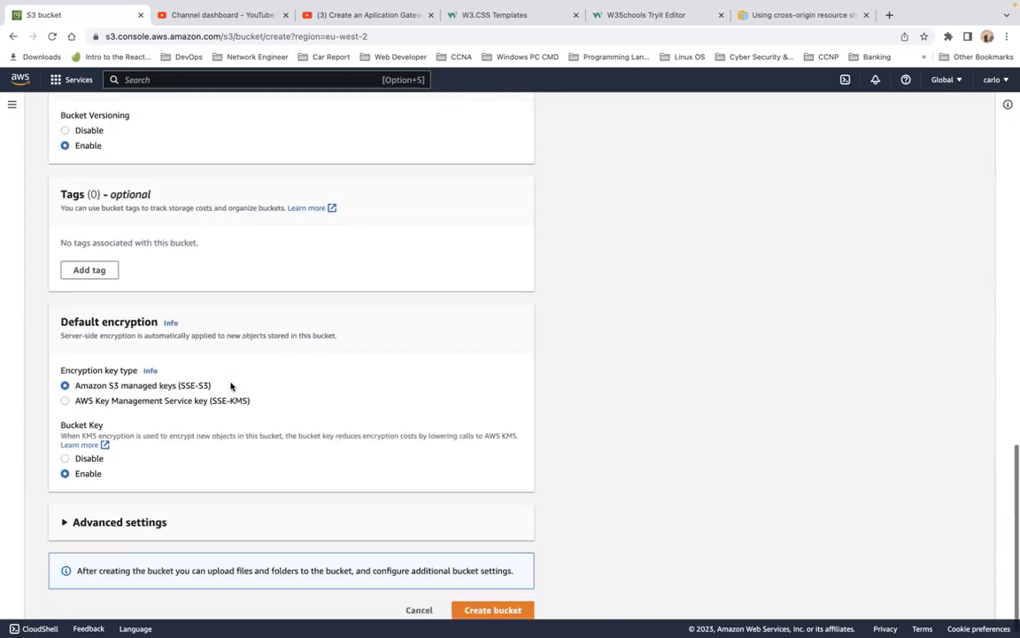
pyautogui.click(68, 511)
pyautogui.scroll(-5, 234, 503)
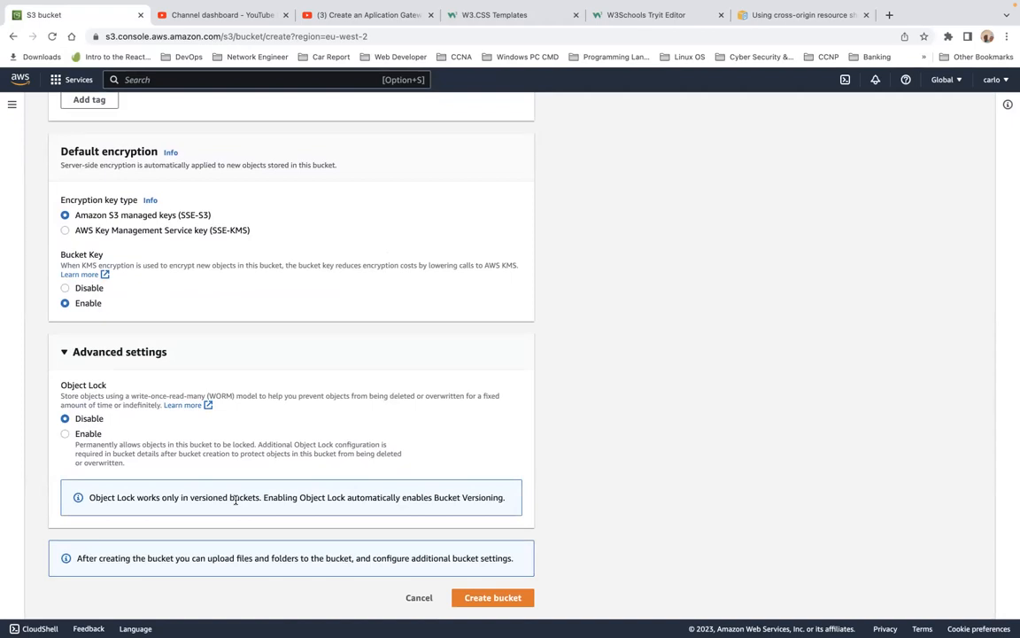
pyautogui.scroll(20, 235, 500)
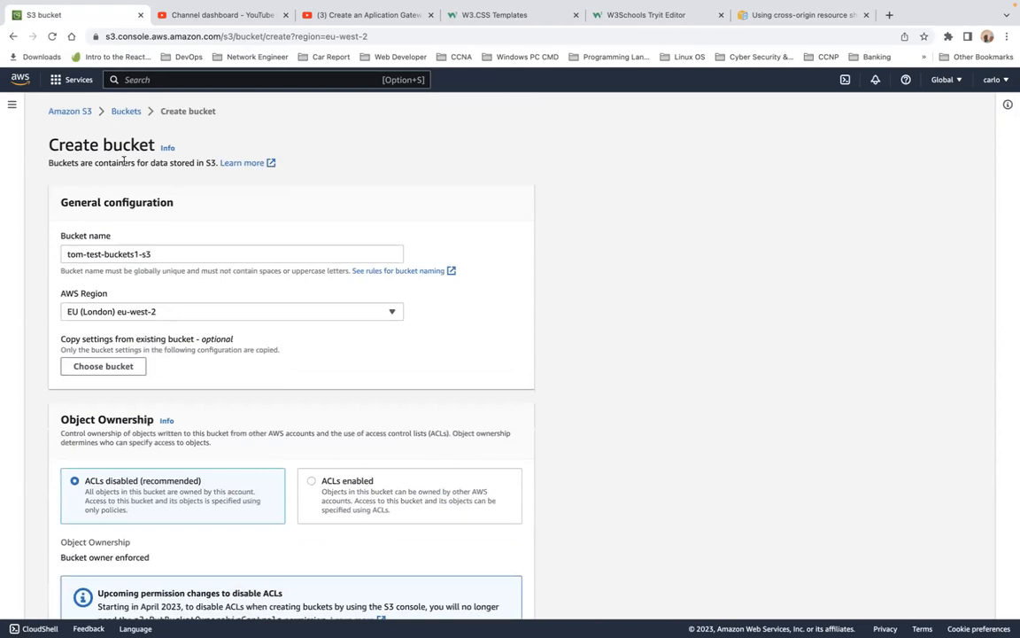
# Step: Open the tom-test-buckets-s3 bucket, start an upload and add extra-page.html from the S3 folder
pyautogui.click(127, 115)
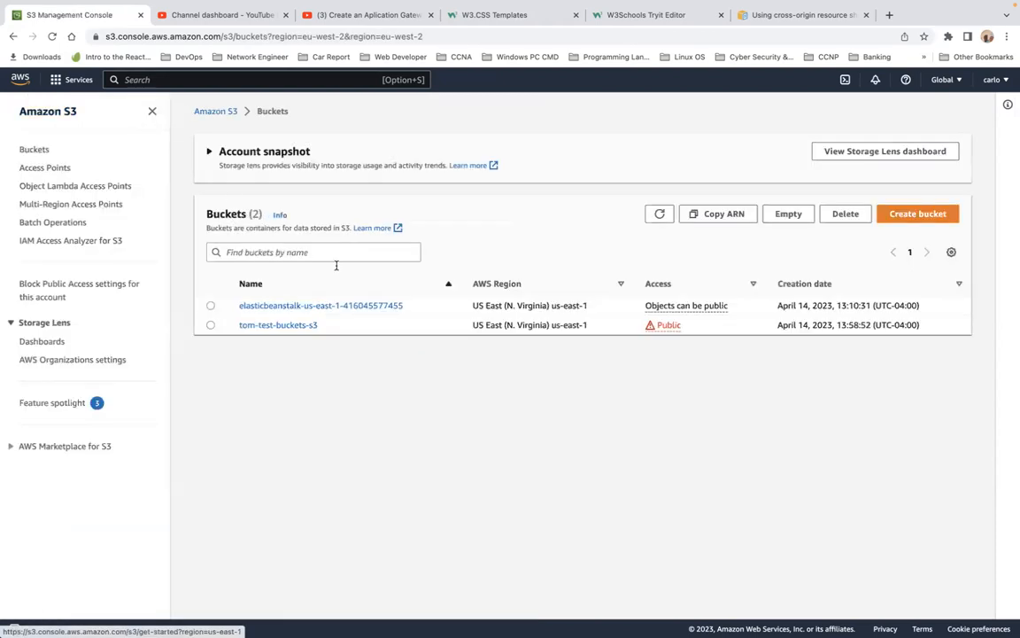
pyautogui.click(273, 325)
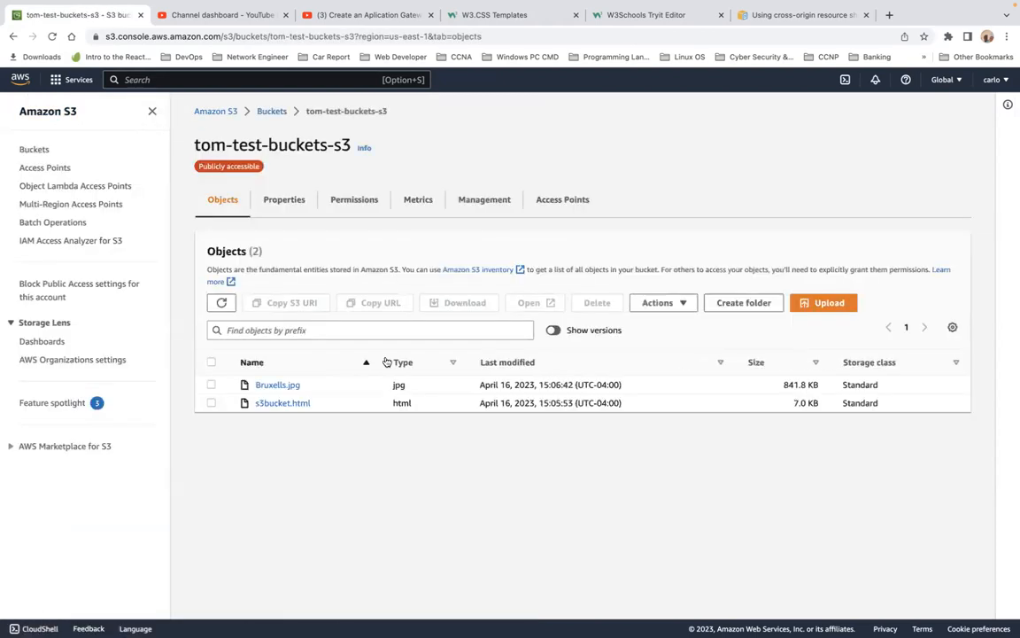
pyautogui.click(829, 307)
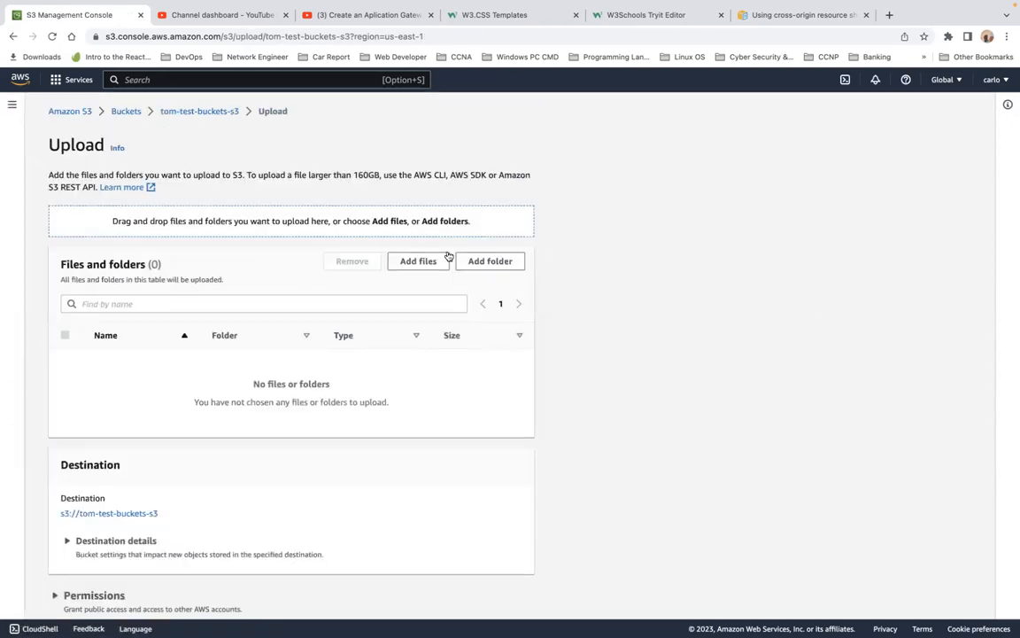
pyautogui.click(426, 263)
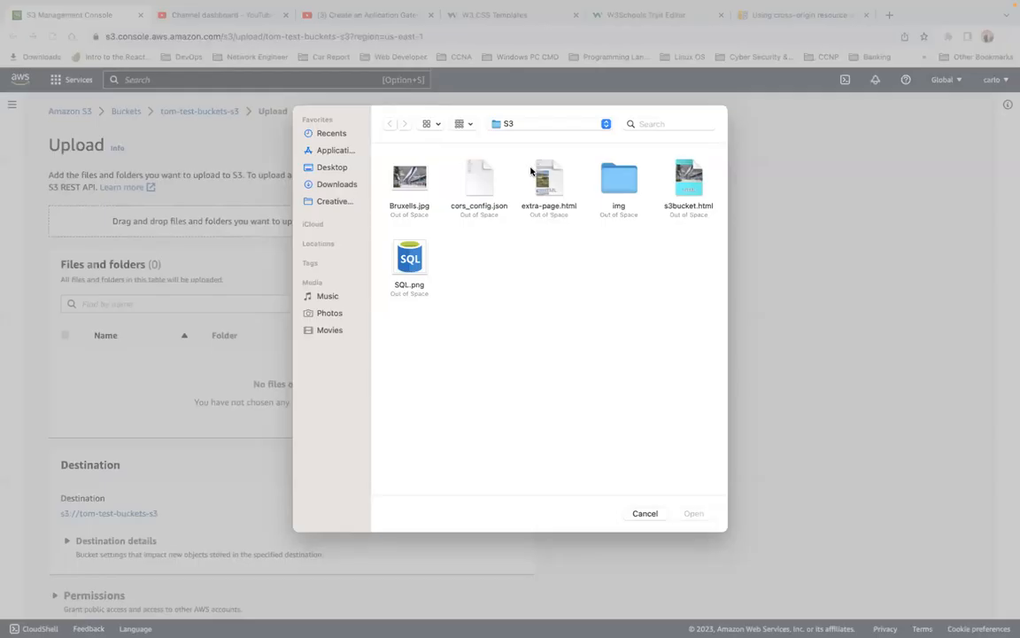
pyautogui.click(542, 181)
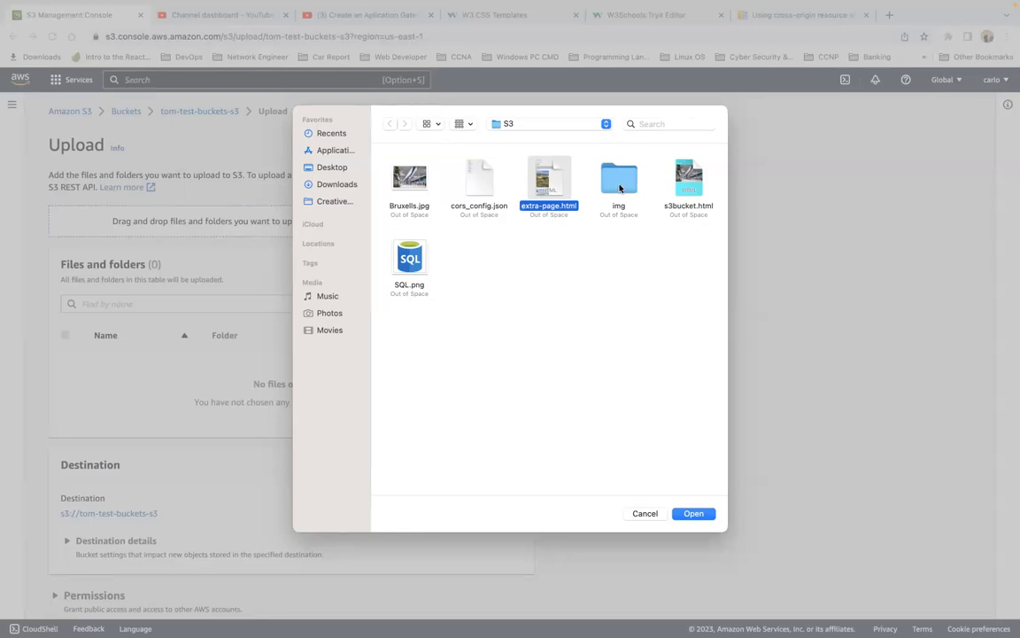
pyautogui.click(702, 513)
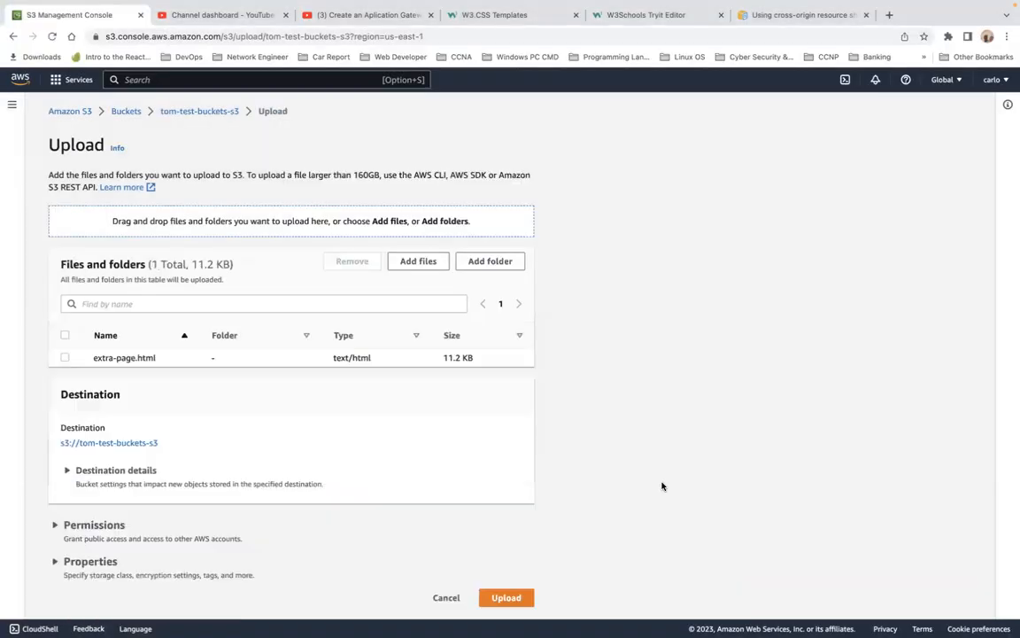
# Step: Add all images inside the img folder to the same upload and upload everything to the bucket
pyautogui.click(418, 261)
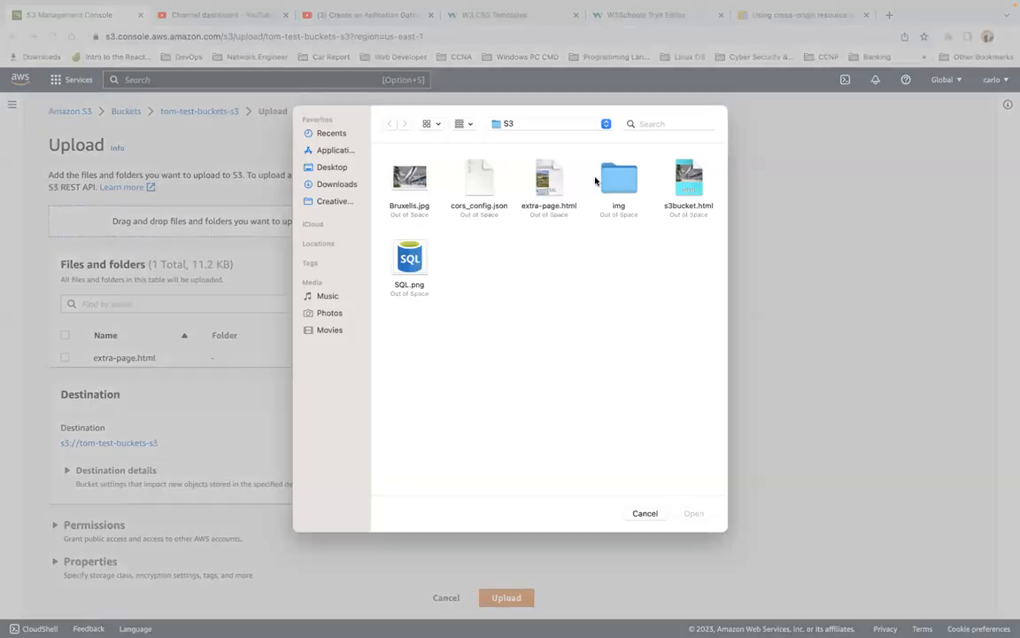
pyautogui.click(619, 180)
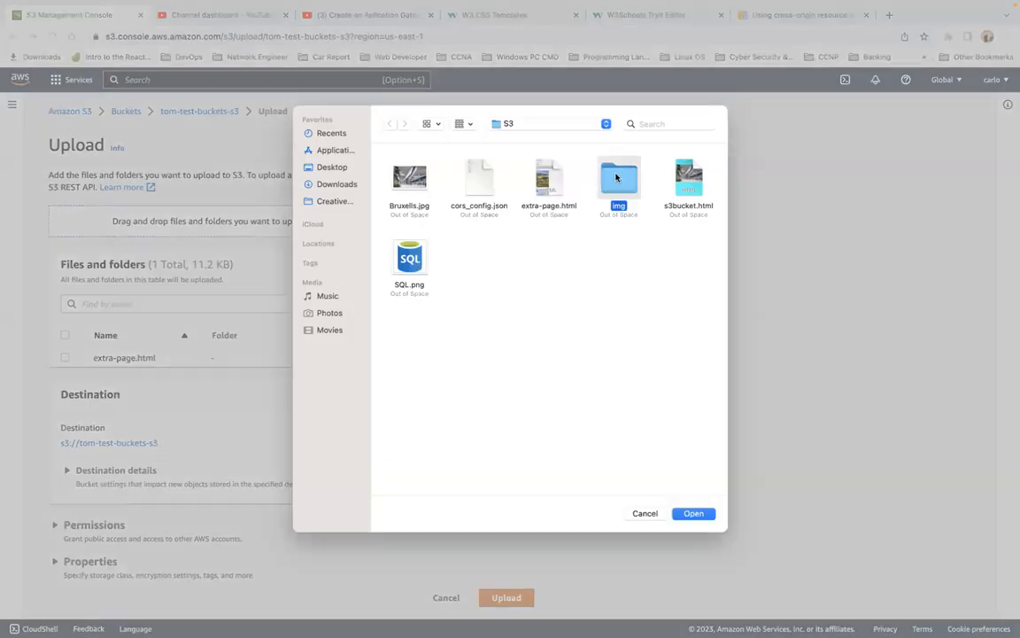
pyautogui.click(699, 514)
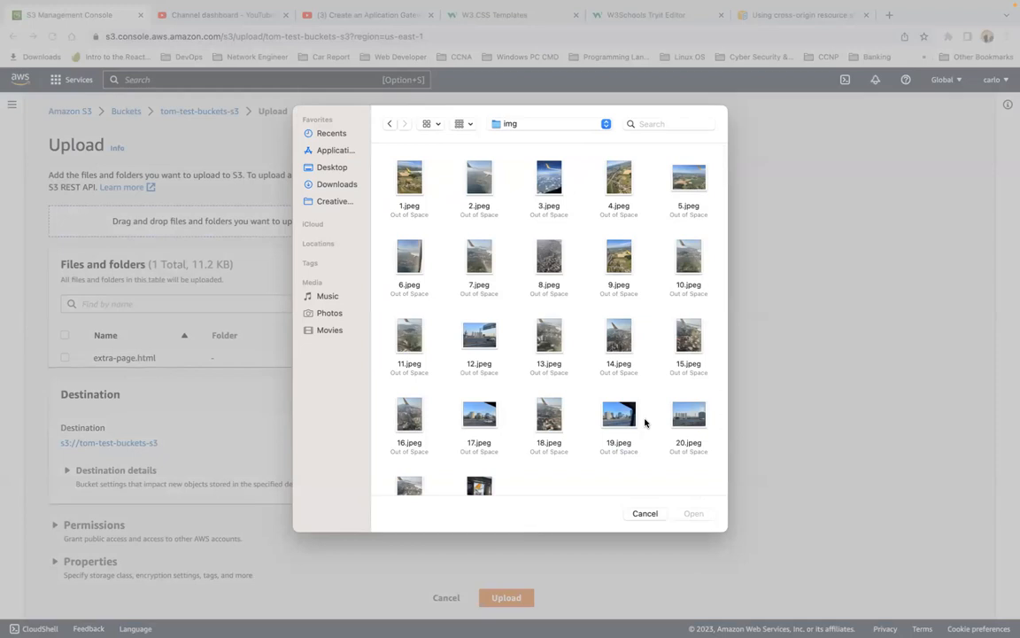
pyautogui.press('super+a')
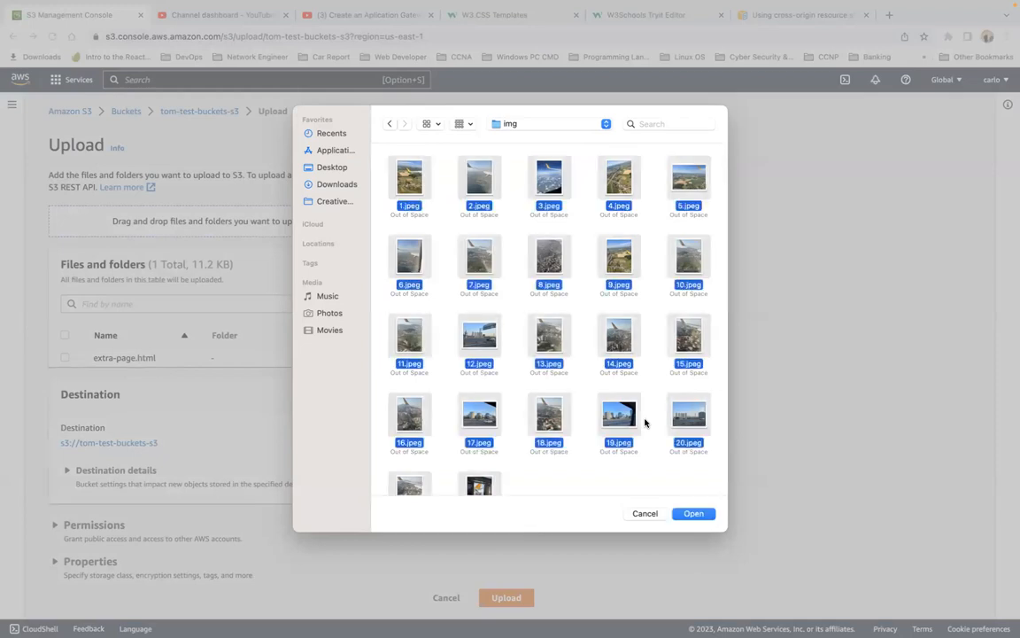
pyautogui.click(694, 514)
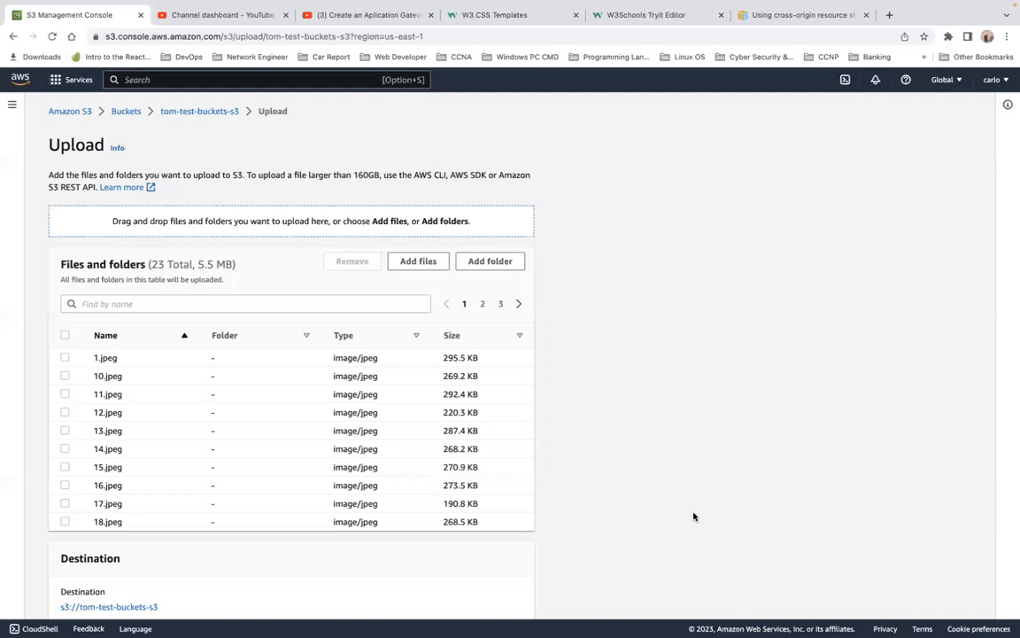
pyautogui.scroll(-3, 339, 444)
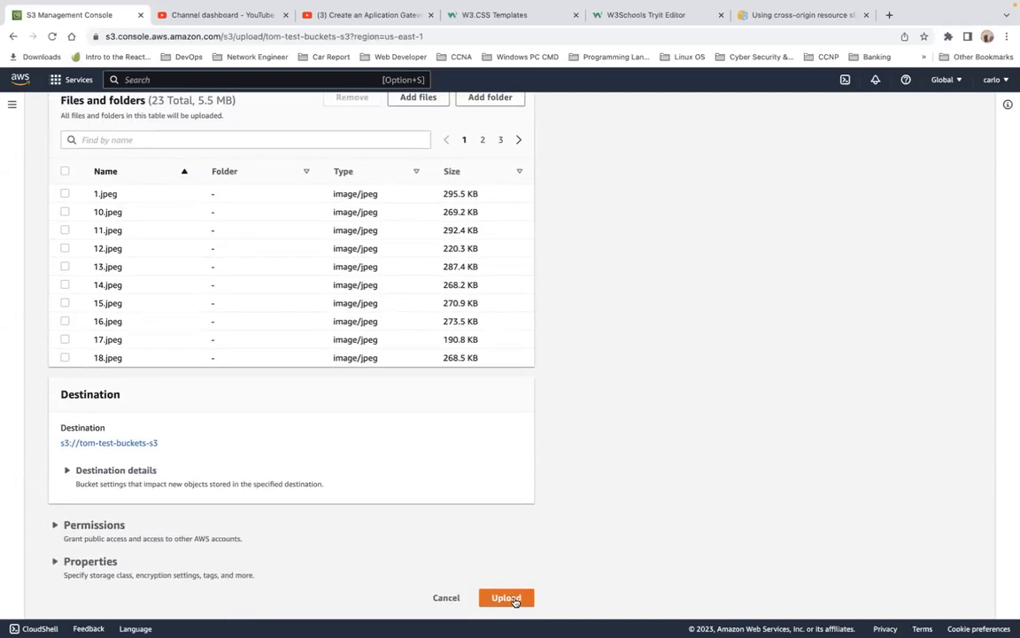
pyautogui.click(508, 600)
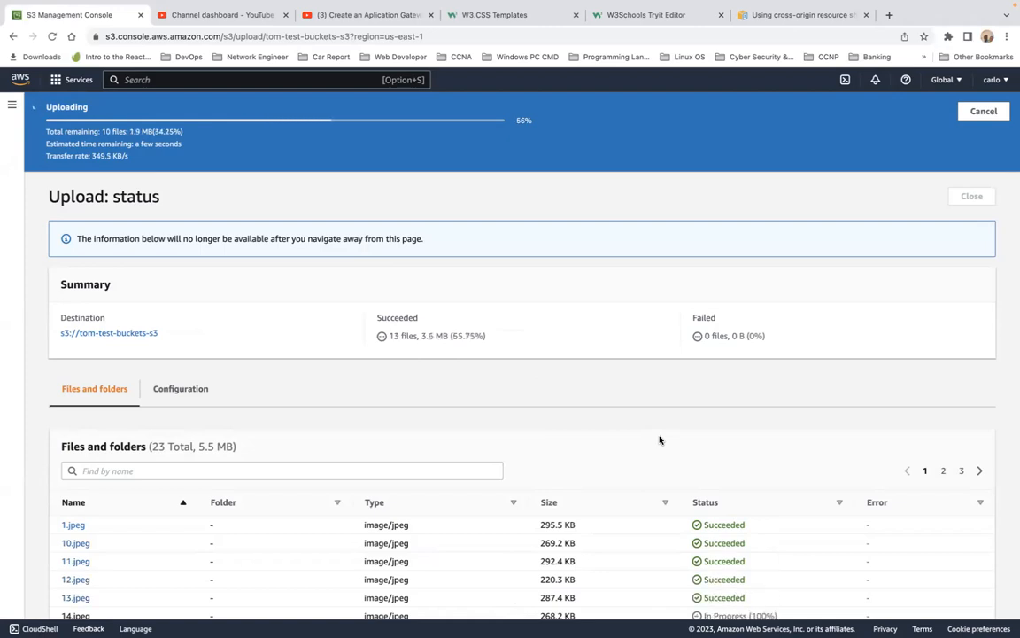
pyautogui.scroll(-3, 659, 439)
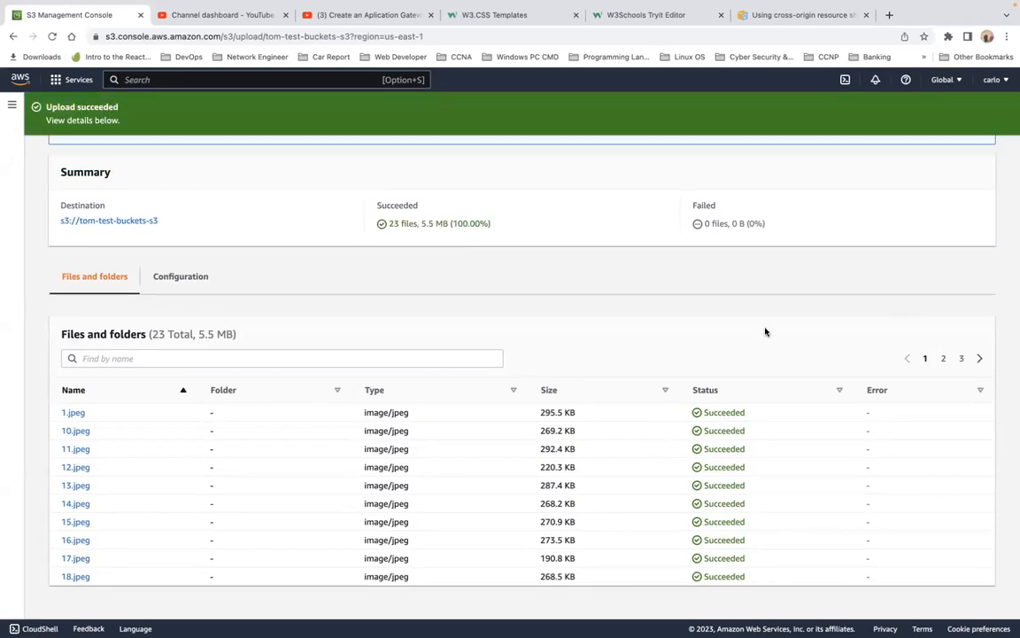
pyautogui.scroll(2, 766, 328)
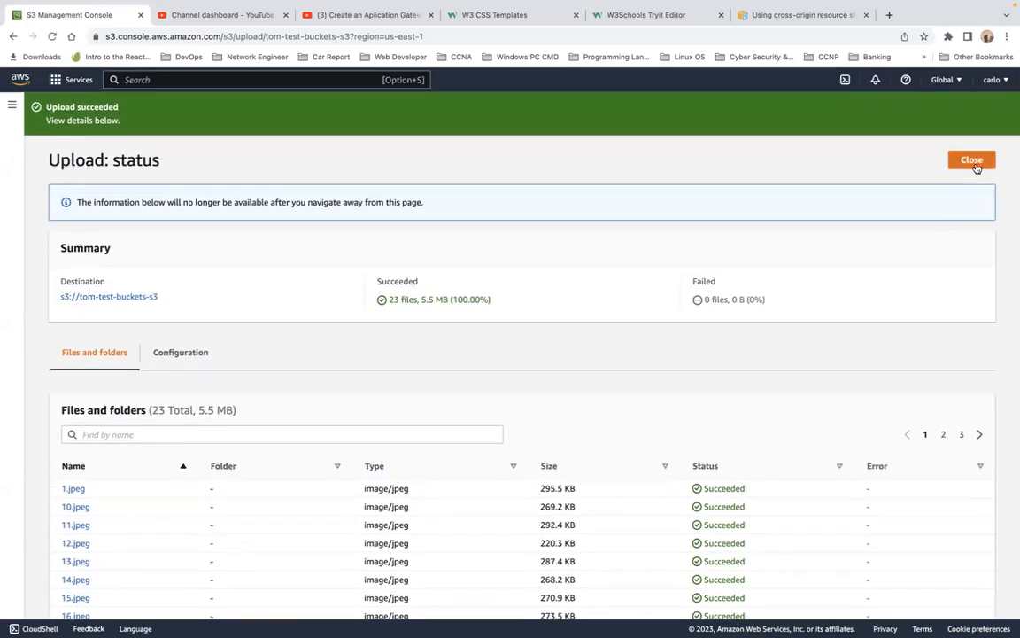
pyautogui.click(974, 161)
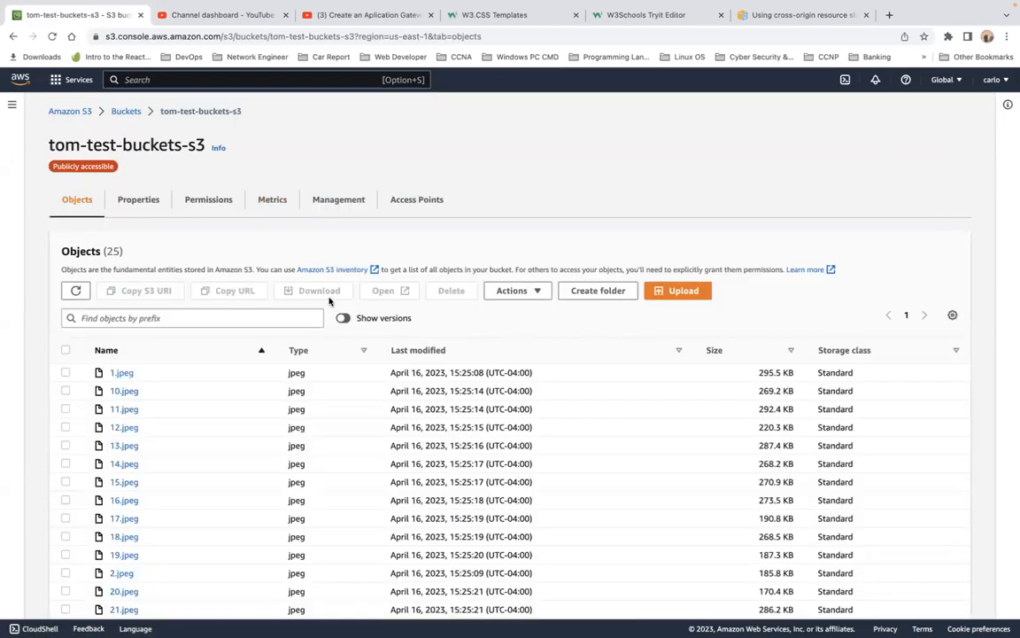
# Step: Upload the whole img folder from the S3 directory into the bucket as a folder
pyautogui.click(659, 297)
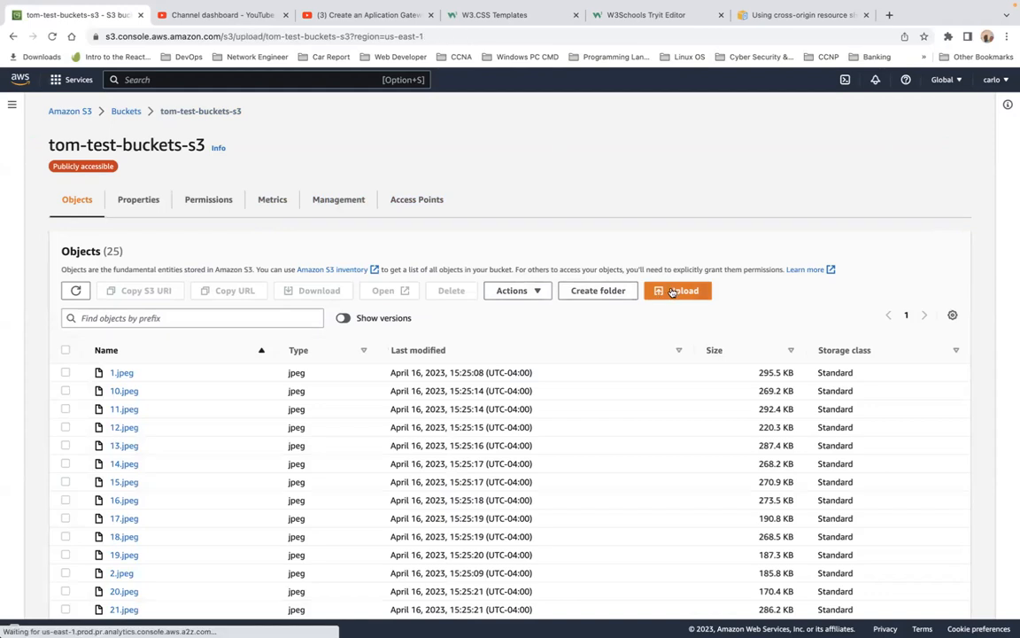
pyautogui.click(420, 260)
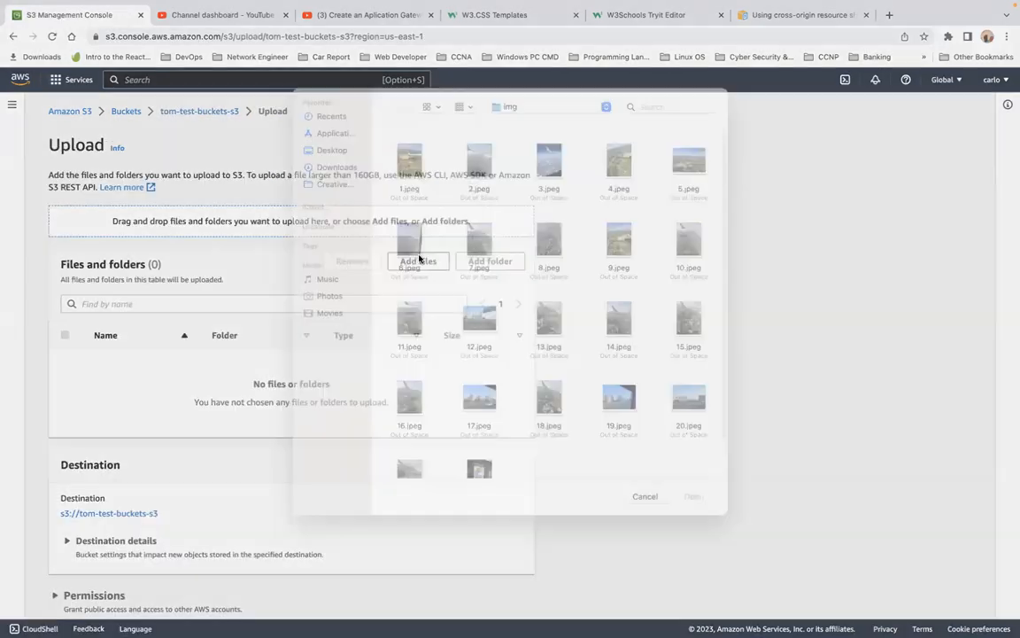
pyautogui.click(634, 513)
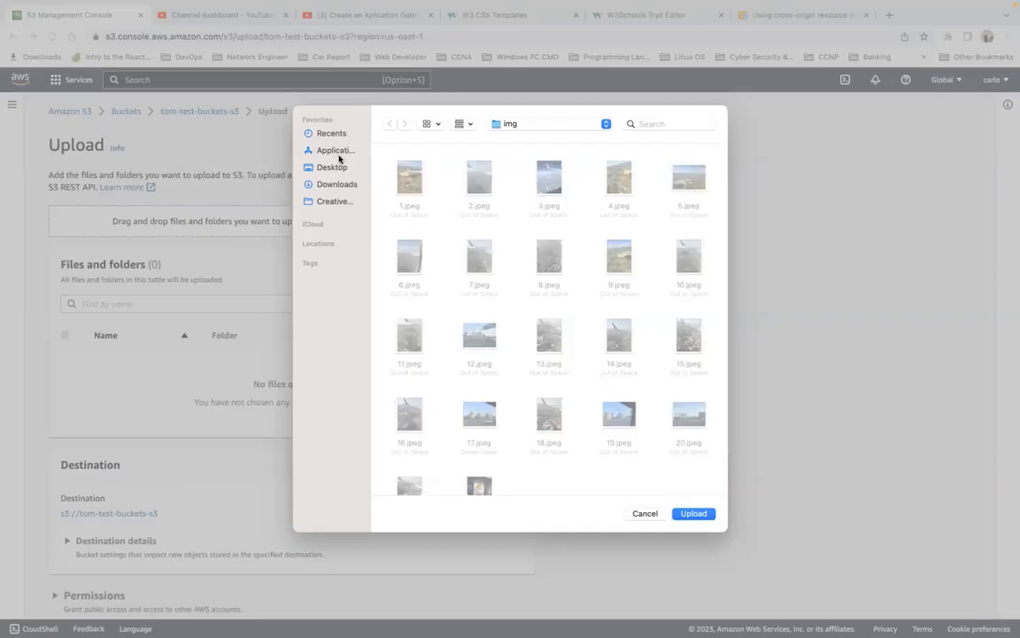
pyautogui.click(605, 125)
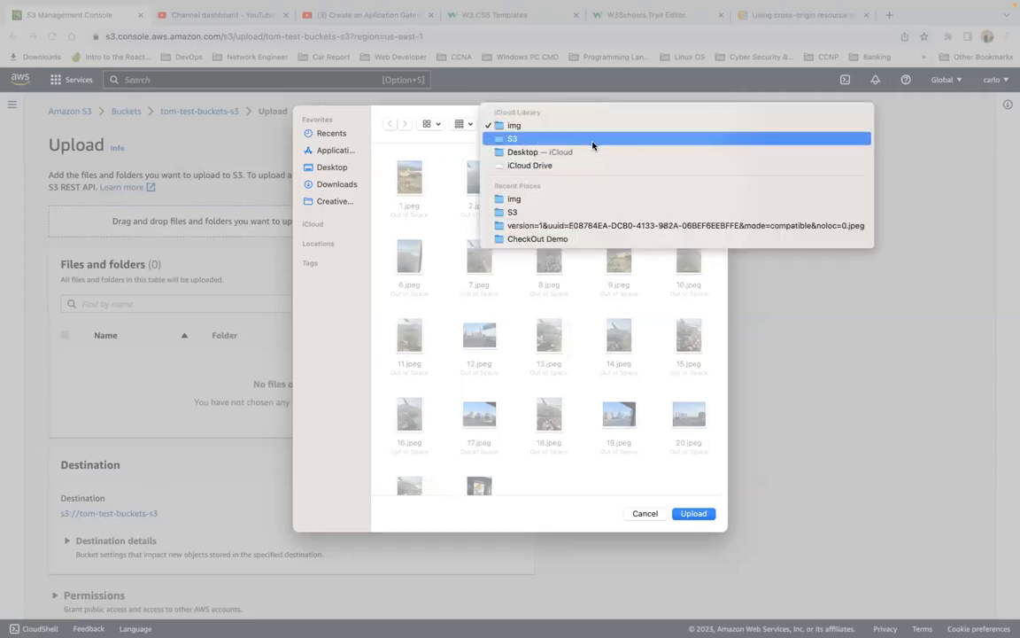
pyautogui.click(592, 145)
pyautogui.click(622, 192)
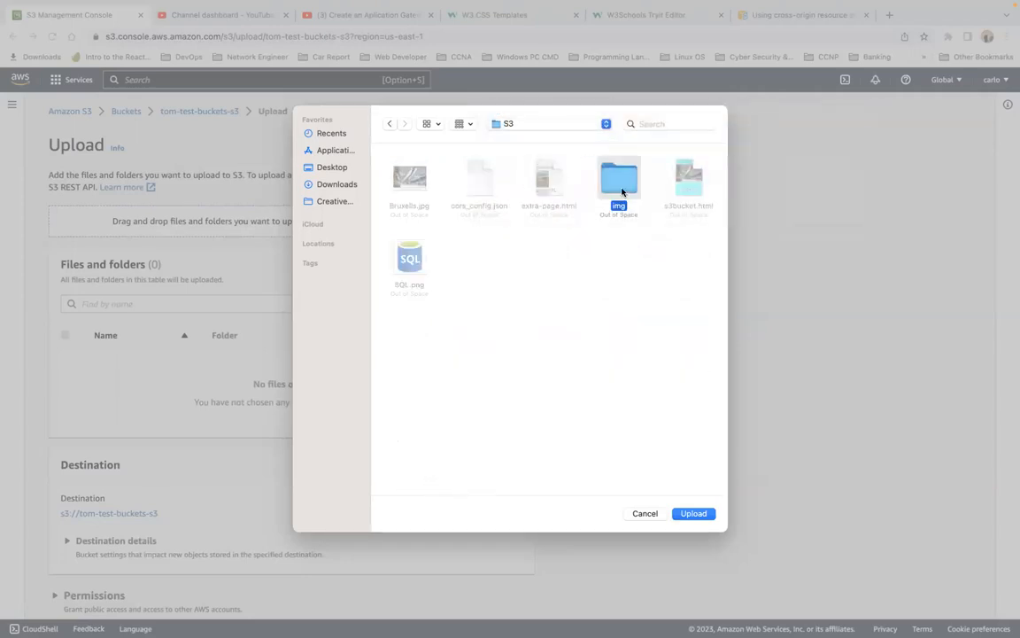
pyautogui.click(698, 516)
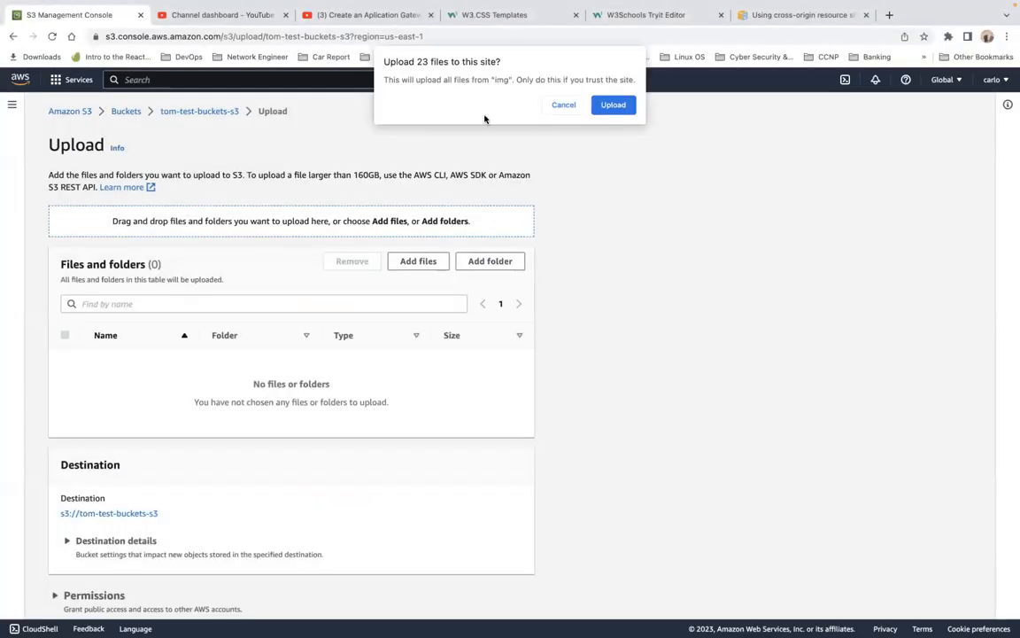
pyautogui.click(614, 105)
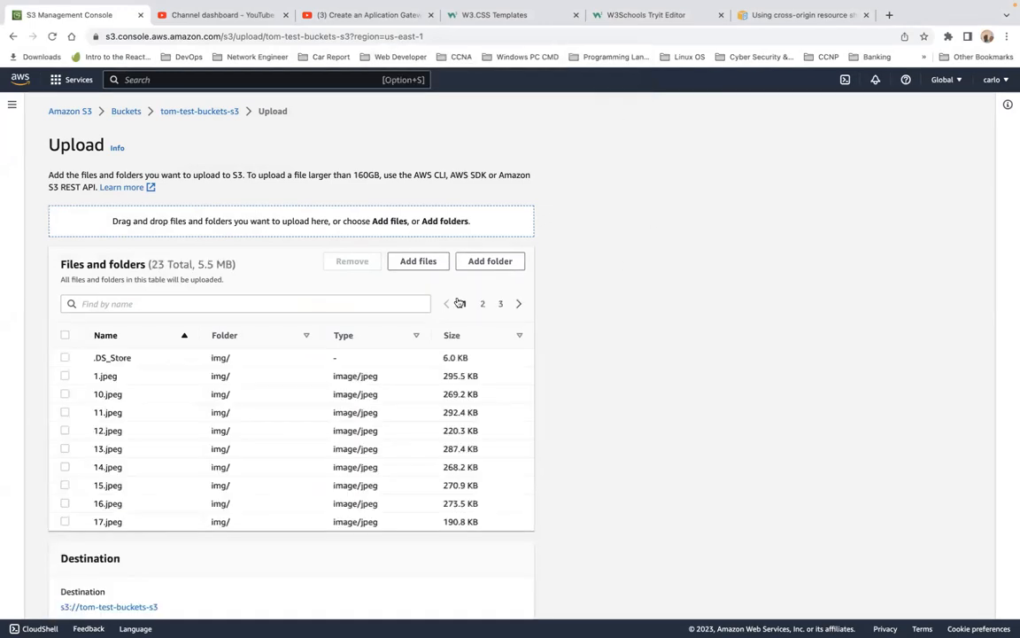
pyautogui.scroll(-3, 460, 302)
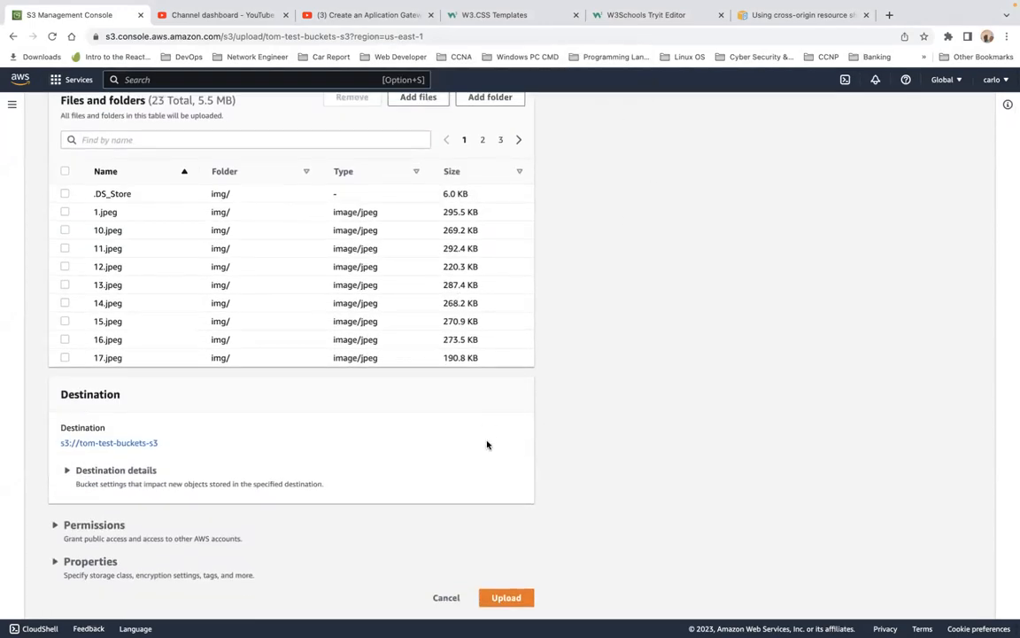
pyautogui.click(524, 599)
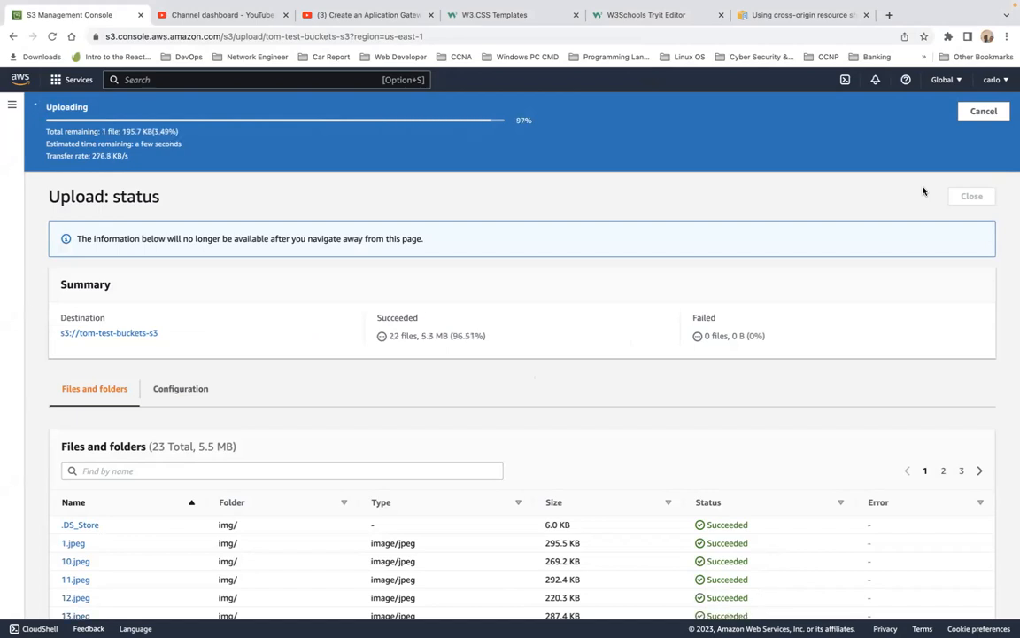
pyautogui.click(968, 163)
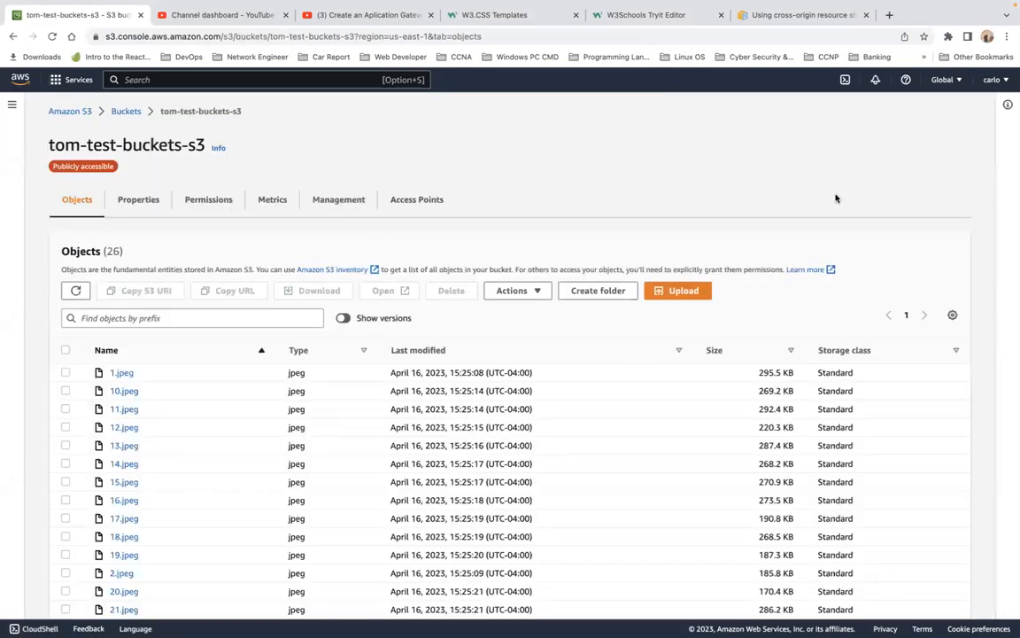
# Step: Check the uploaded objects and open the bucket's static website endpoint from its properties
pyautogui.scroll(-5, 629, 440)
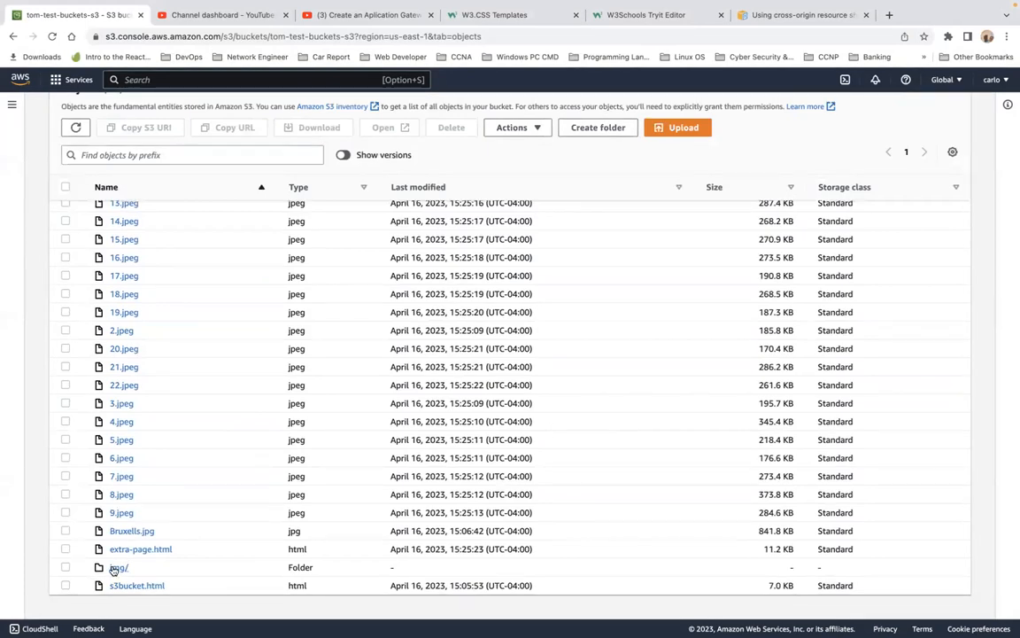
pyautogui.scroll(5, 225, 402)
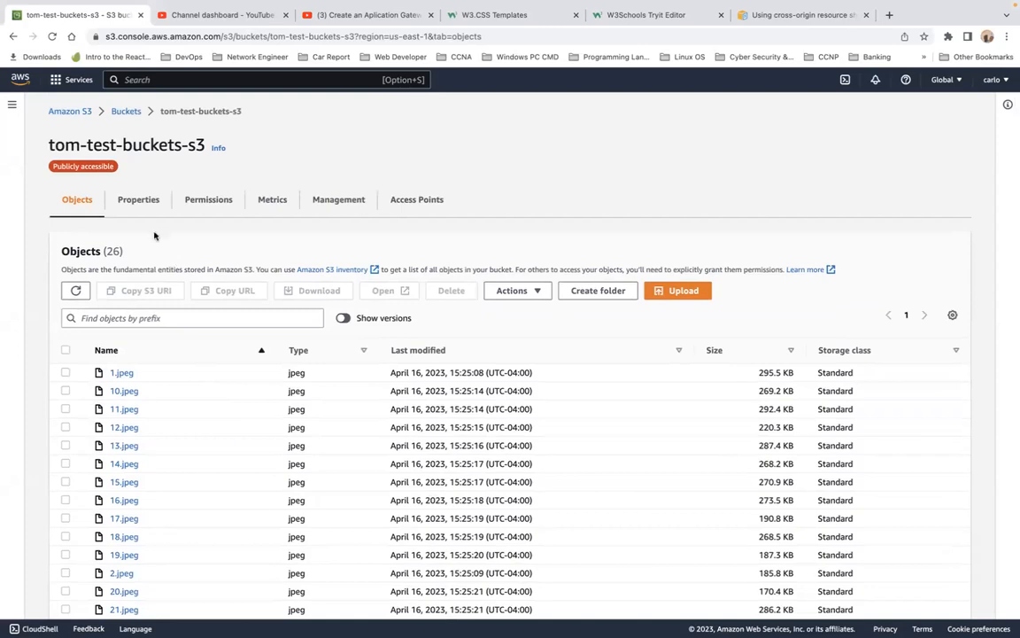
pyautogui.click(141, 205)
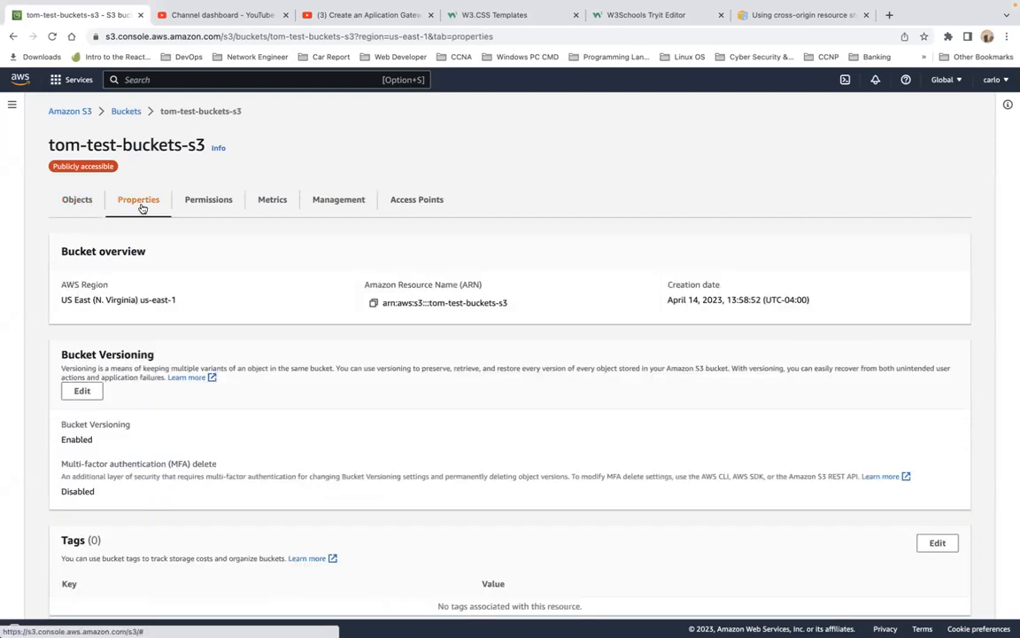
pyautogui.scroll(-15, 226, 406)
pyautogui.scroll(-8, 226, 406)
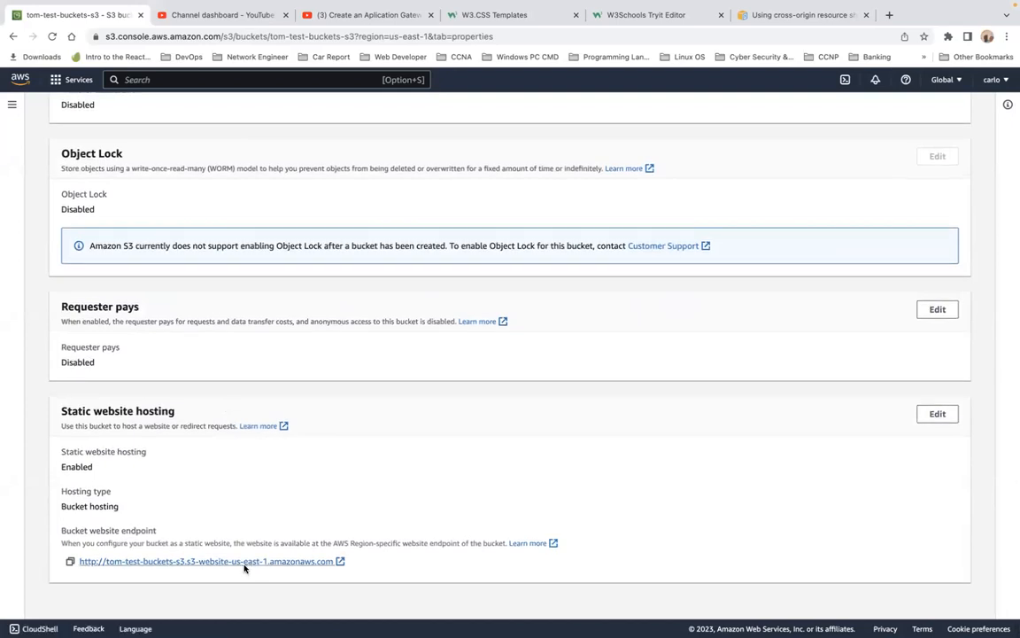
pyautogui.click(244, 564)
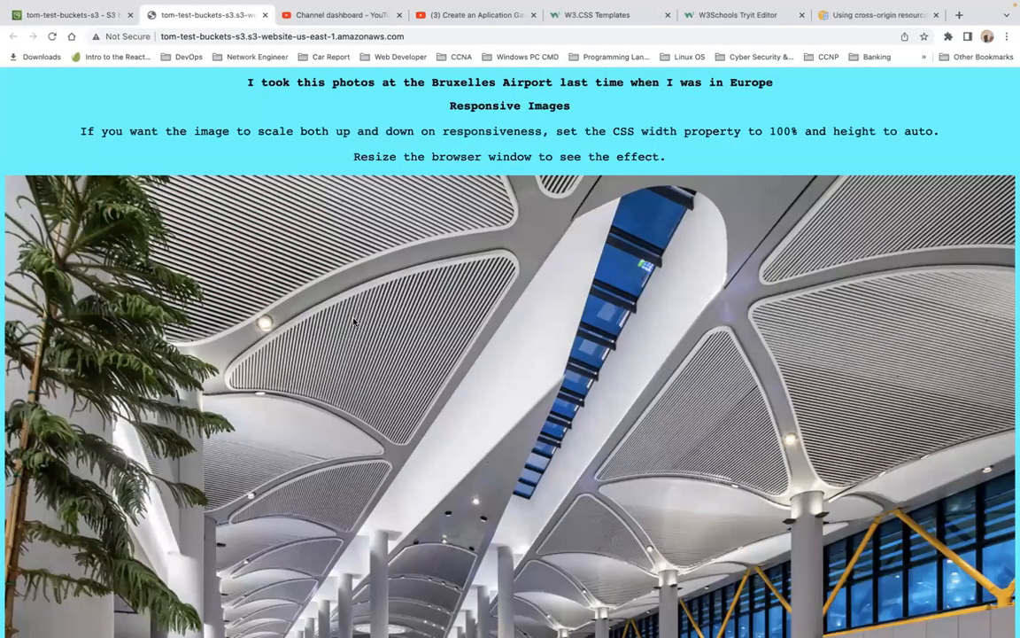
# Step: Reload and scroll through the hosted website page to view its text and airport photo
pyautogui.scroll(-3, 353, 322)
pyautogui.click(51, 35)
pyautogui.scroll(-1, 253, 171)
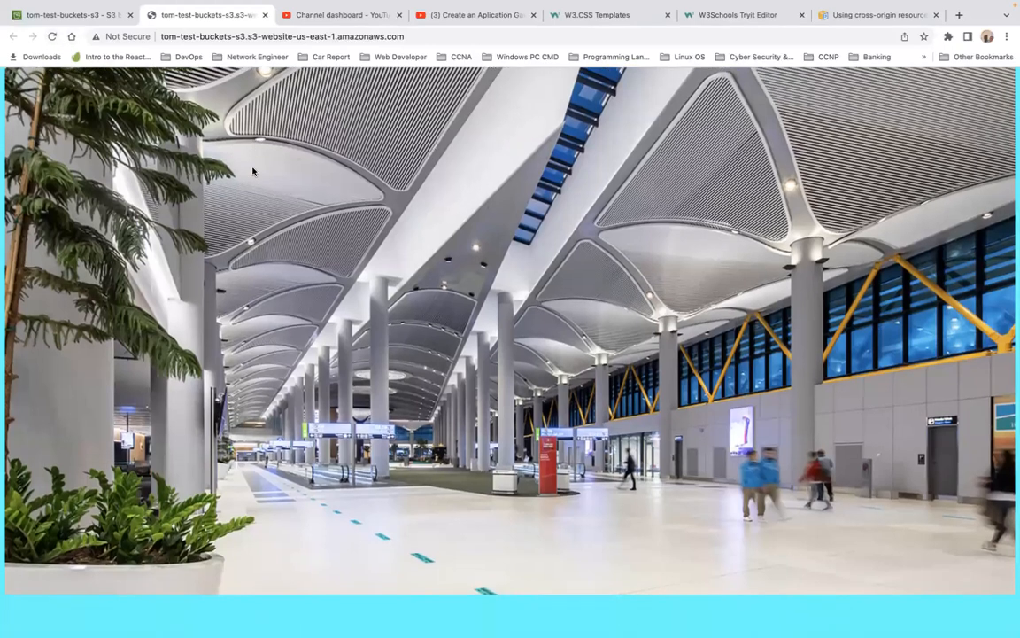
pyautogui.scroll(3, 253, 171)
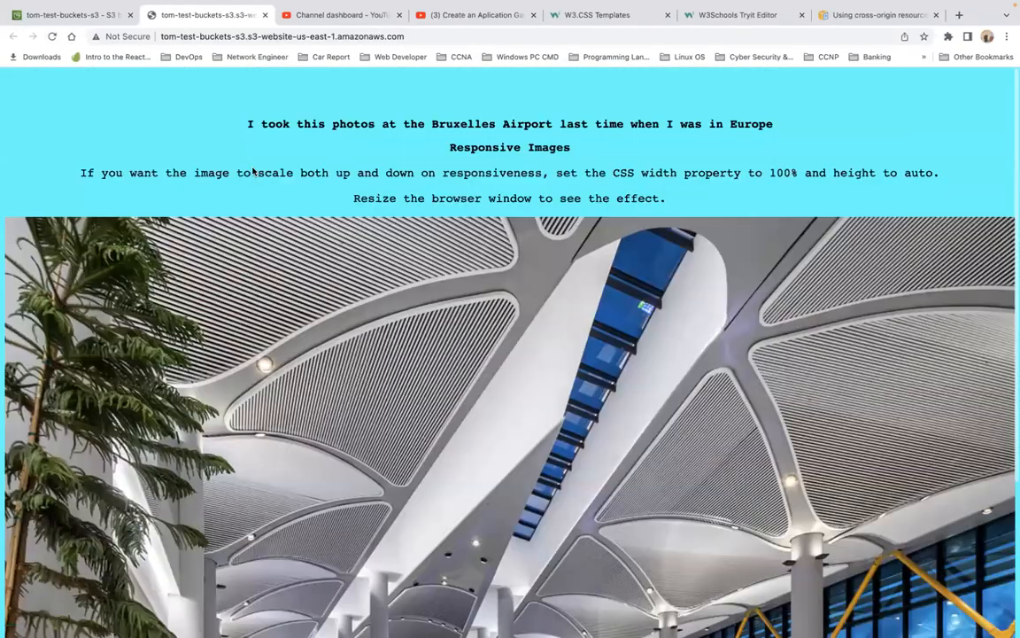
pyautogui.scroll(-1, 252, 171)
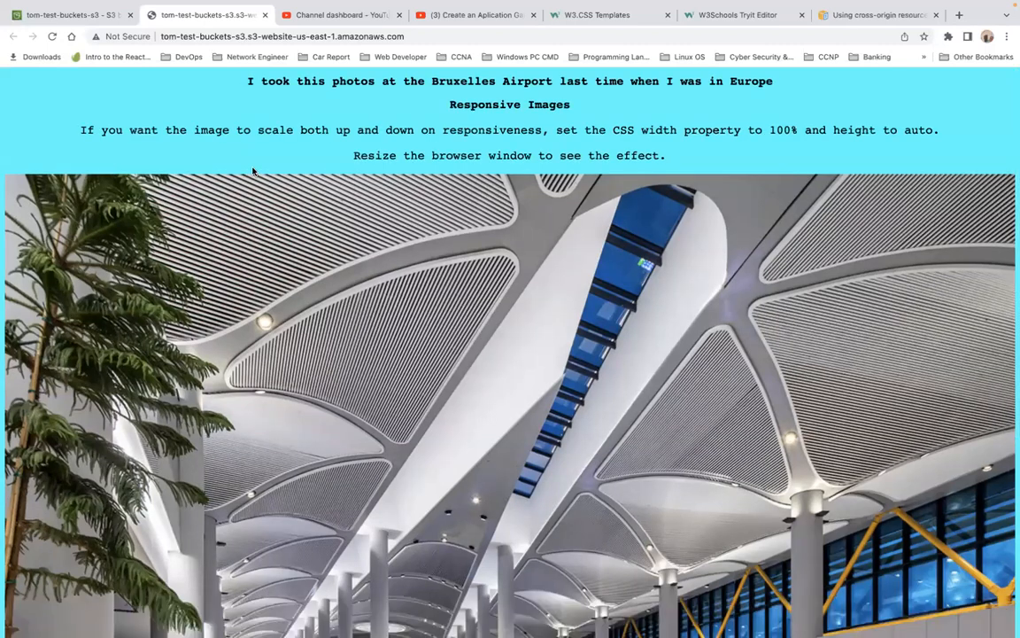
pyautogui.scroll(-5, 253, 171)
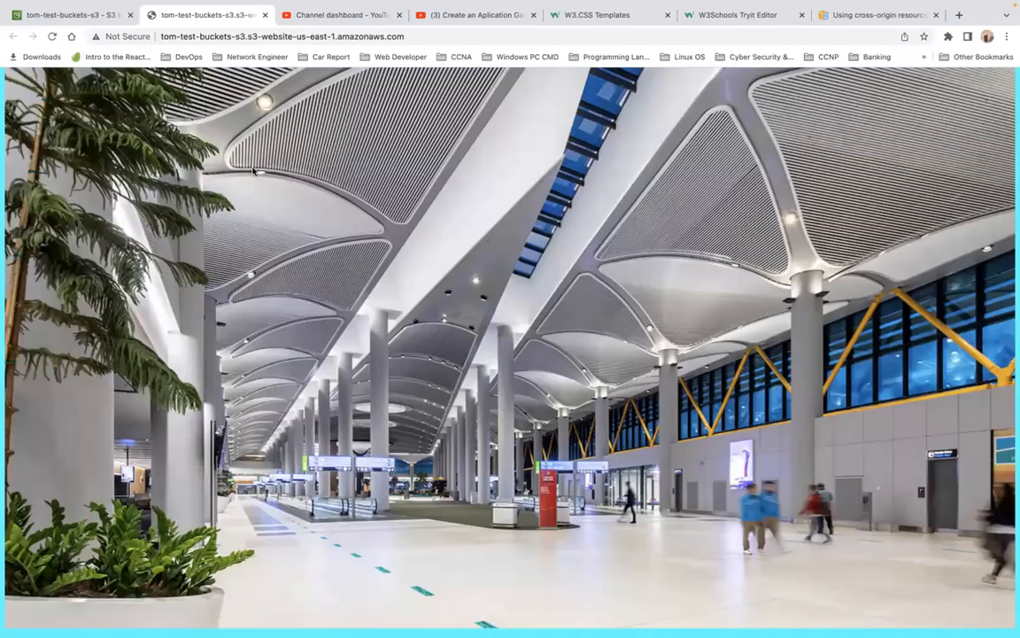
pyautogui.scroll(5, 253, 171)
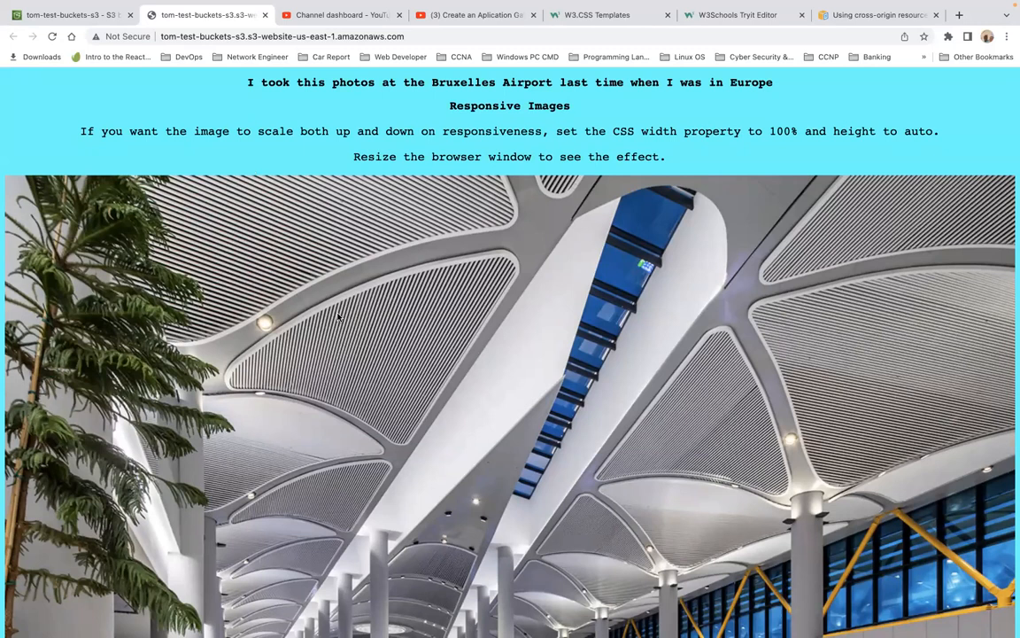
# Step: Return from the hosted page to the bucket in the S3 console and open its objects list
pyautogui.scroll(-3, 351, 332)
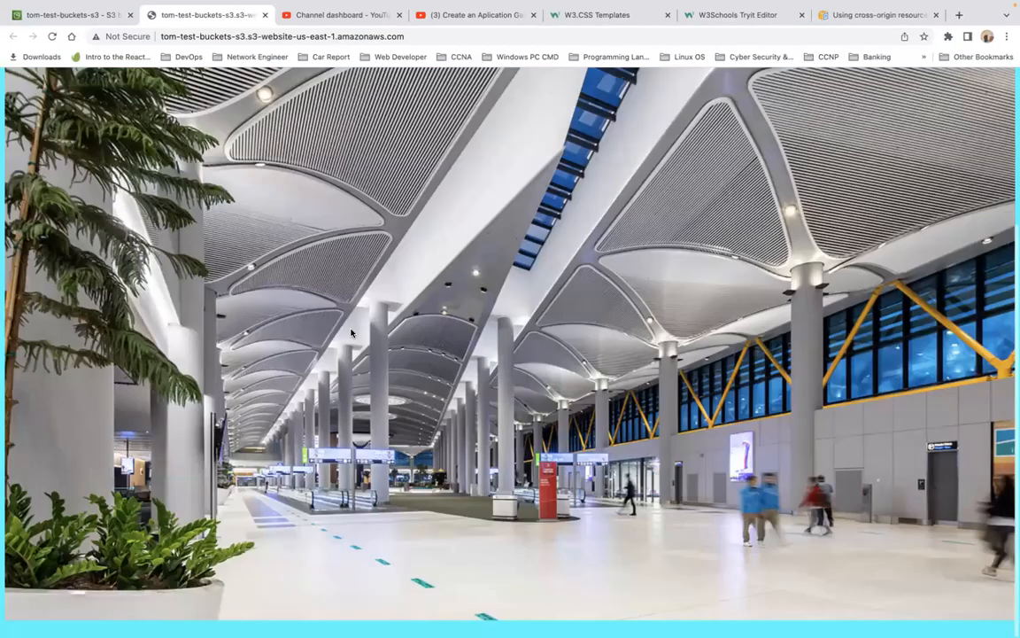
pyautogui.scroll(3, 351, 333)
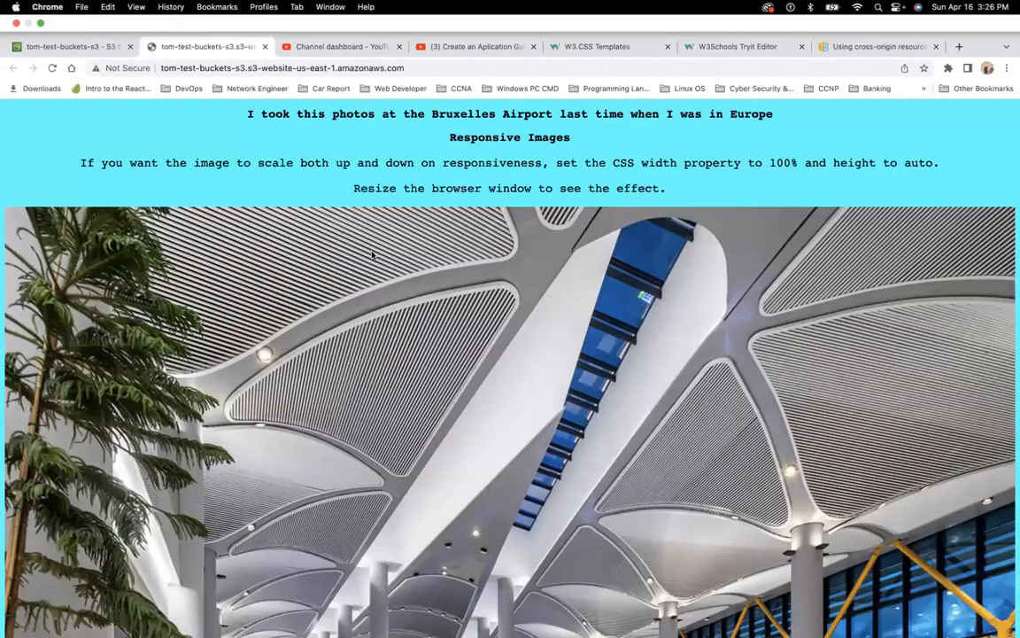
pyautogui.hotkey('ctrl', 'shift', 'Tab')
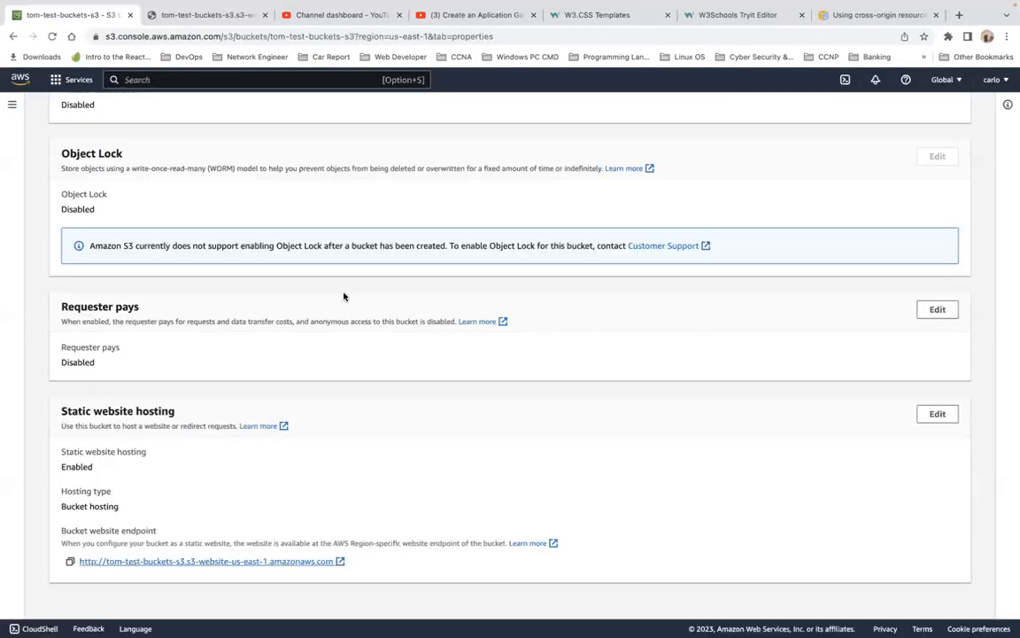
pyautogui.scroll(20, 344, 297)
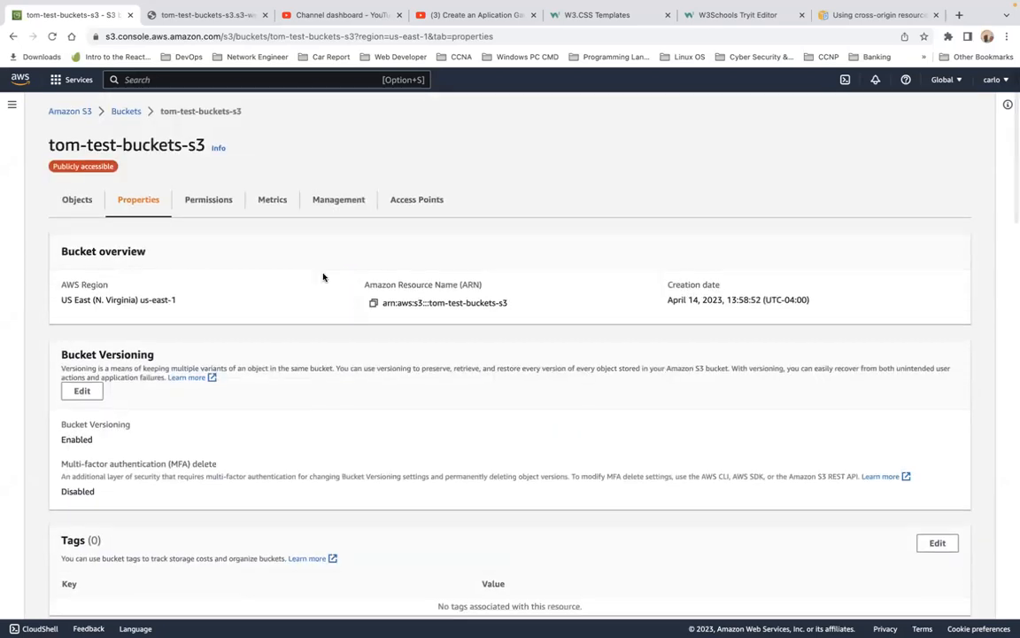
pyautogui.click(80, 200)
pyautogui.scroll(-10, 299, 343)
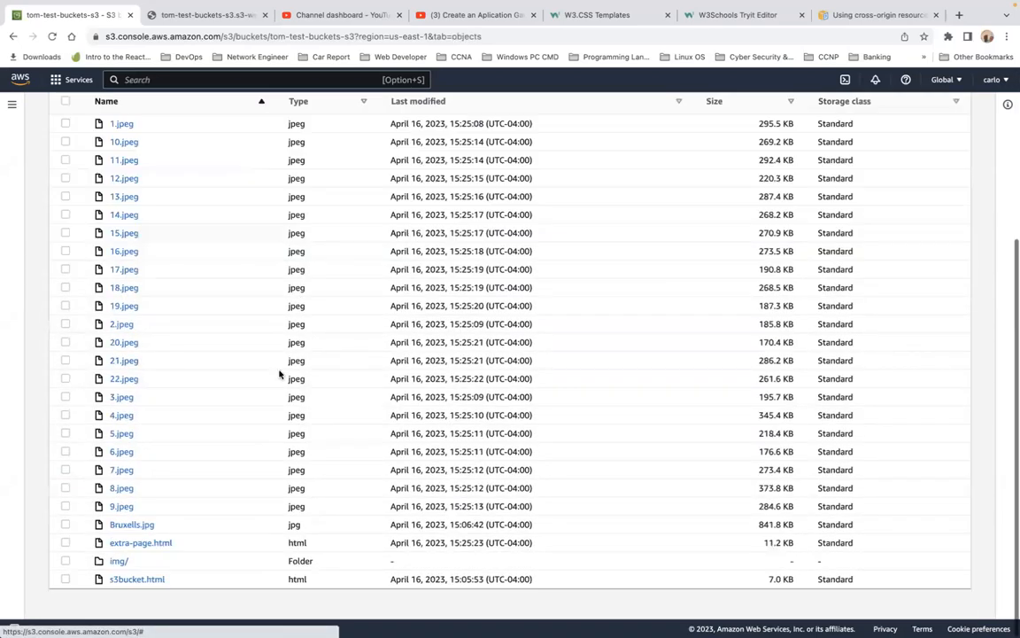
# Step: Open the extra-page.html object's details and follow its Object URL
pyautogui.click(142, 549)
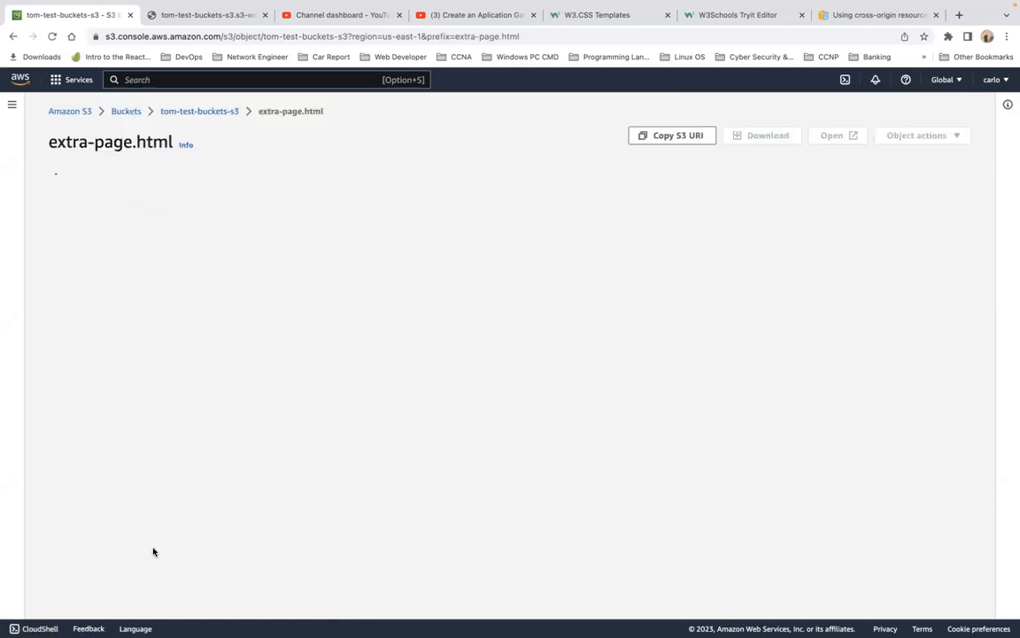
pyautogui.doubleClick(153, 547)
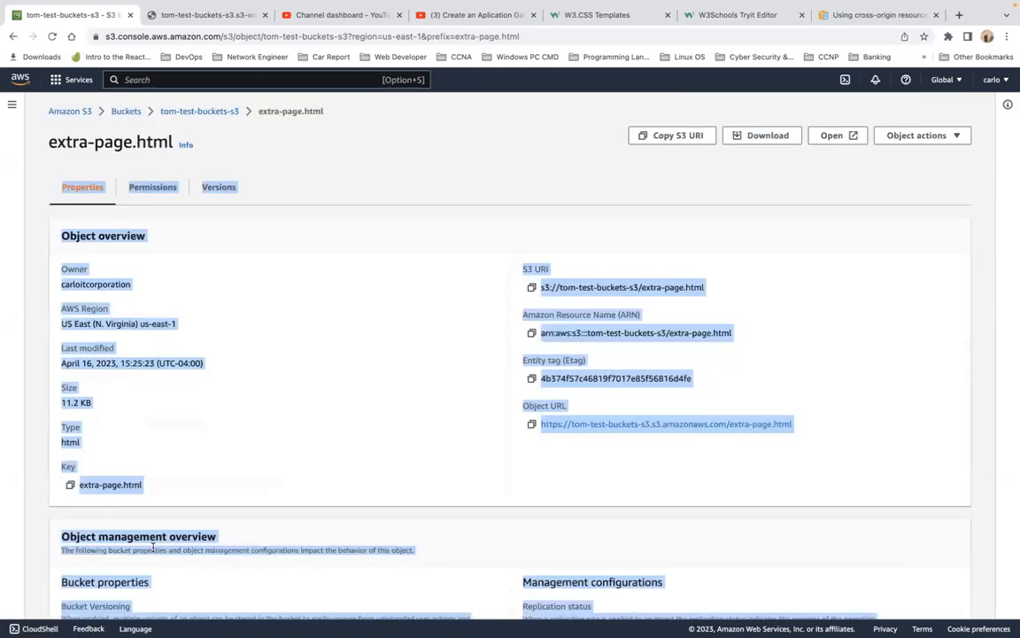
pyautogui.click(280, 390)
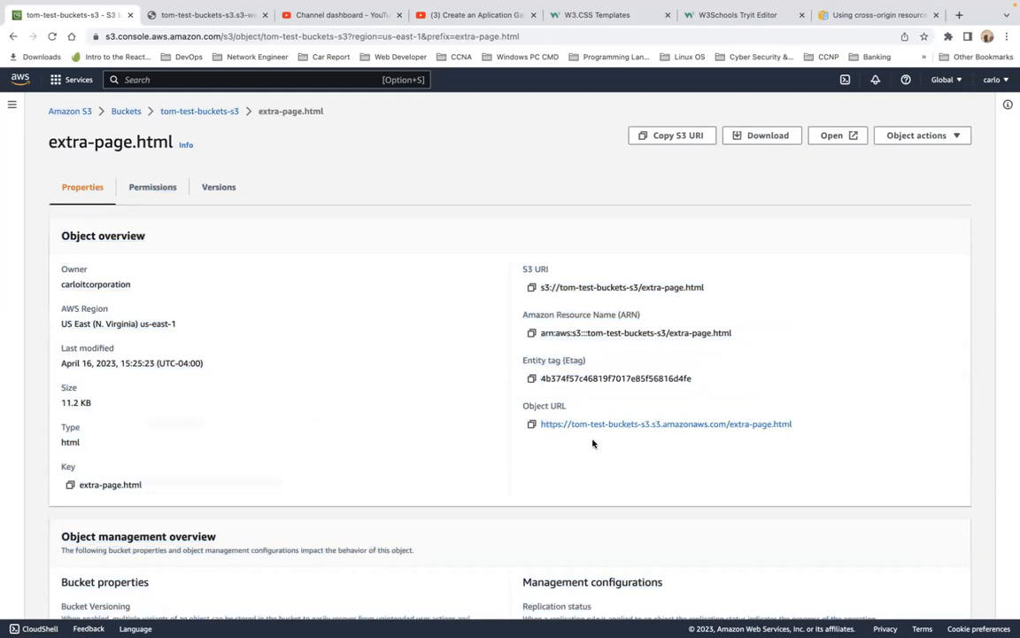
pyautogui.click(625, 426)
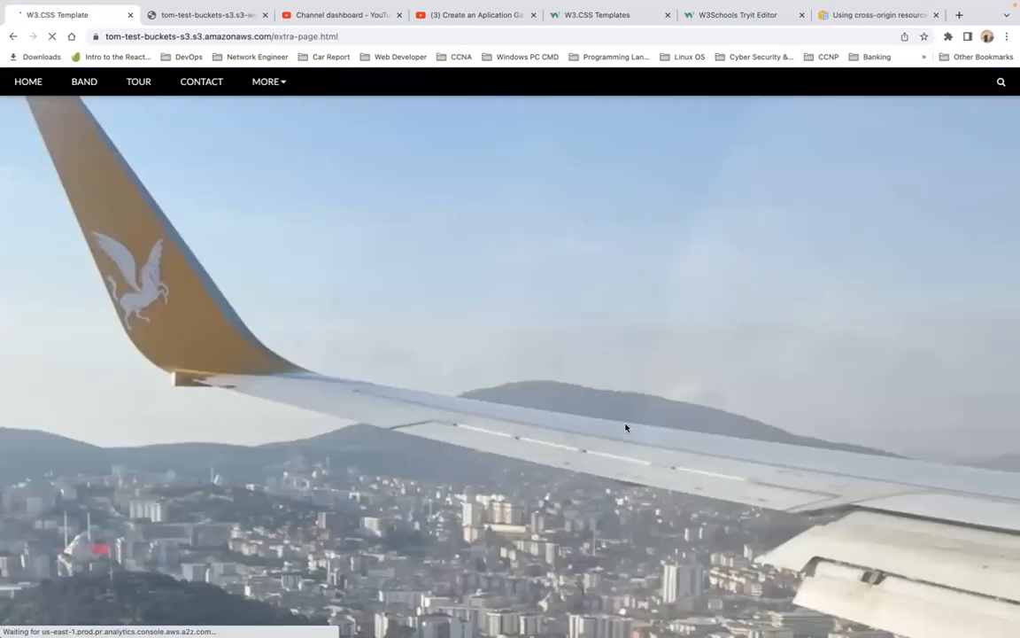
# Step: Scroll through the extra-page.html page served from the object URL, then reload it
pyautogui.scroll(-5, 626, 427)
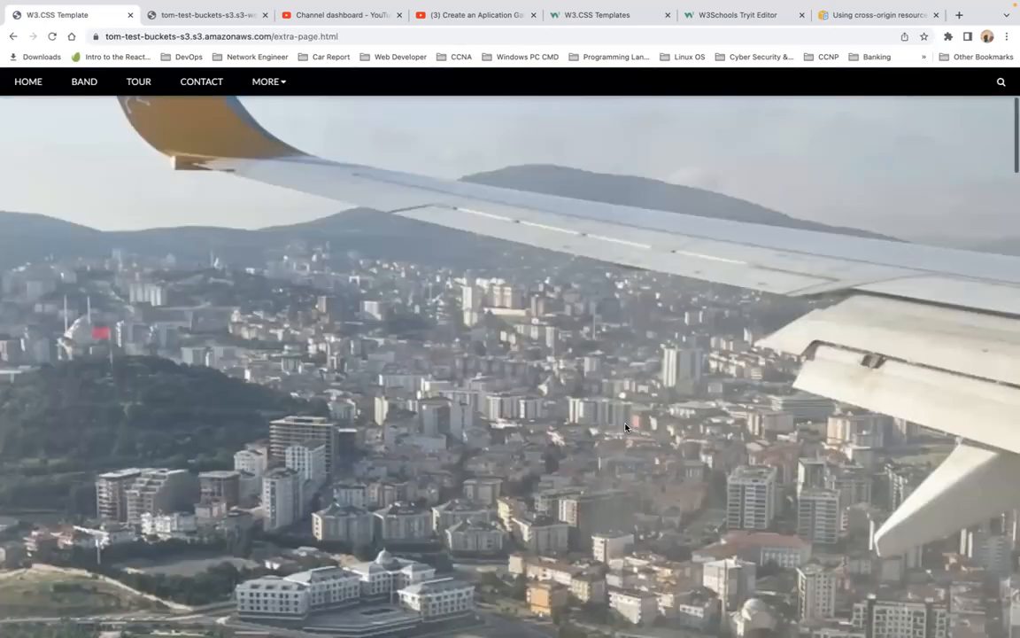
pyautogui.scroll(-20, 625, 427)
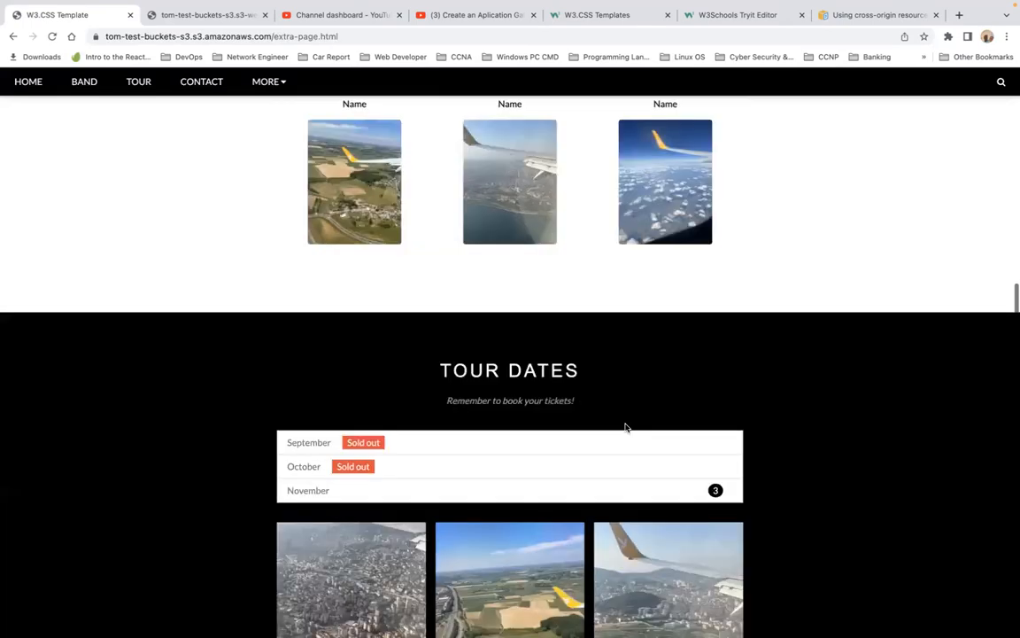
pyautogui.scroll(-15, 626, 427)
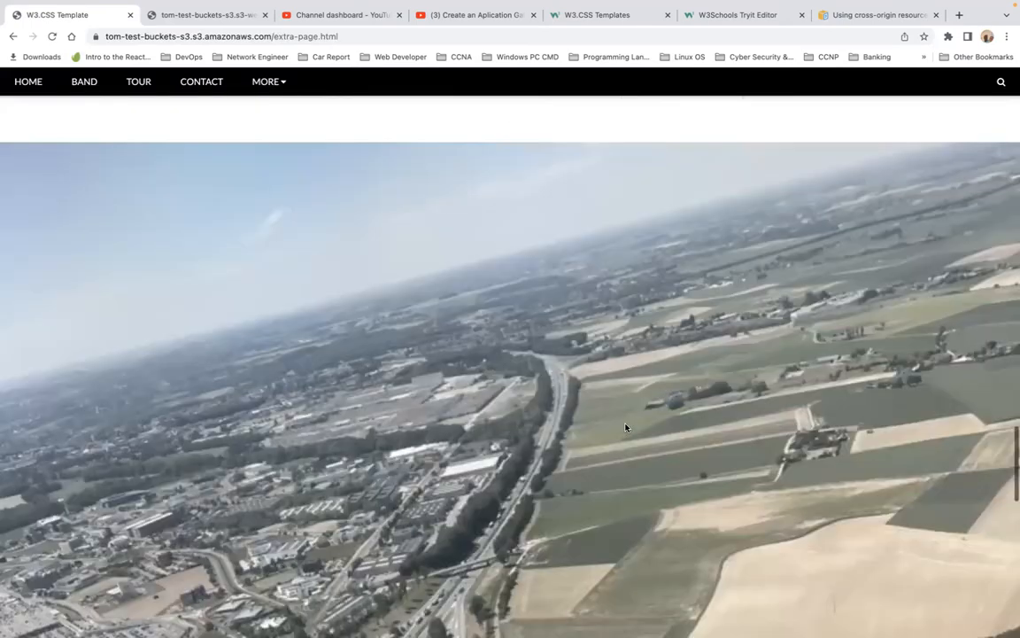
pyautogui.scroll(-4, 625, 427)
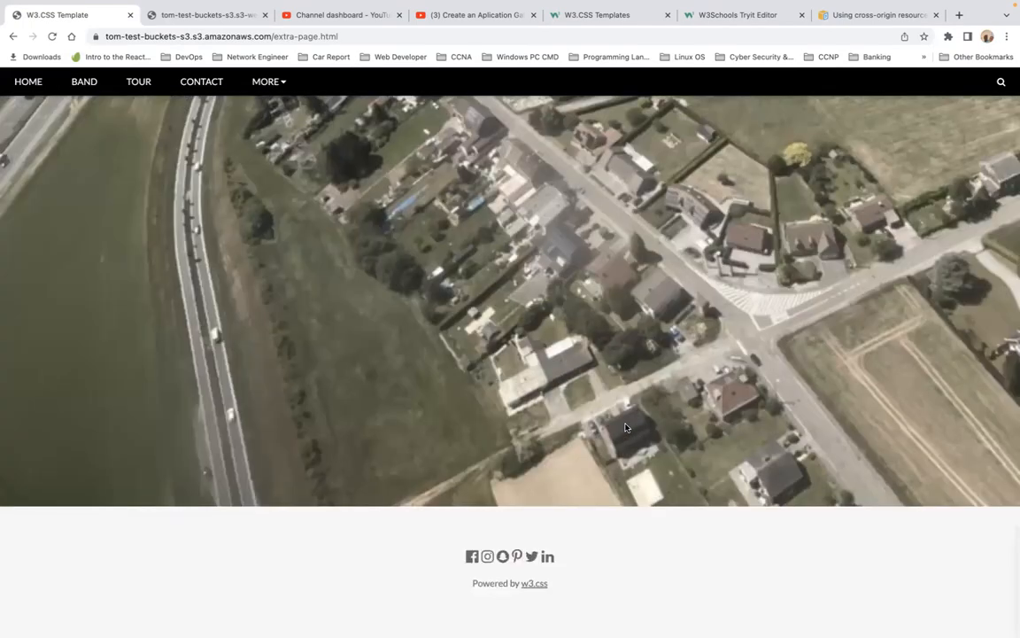
pyautogui.scroll(20, 625, 427)
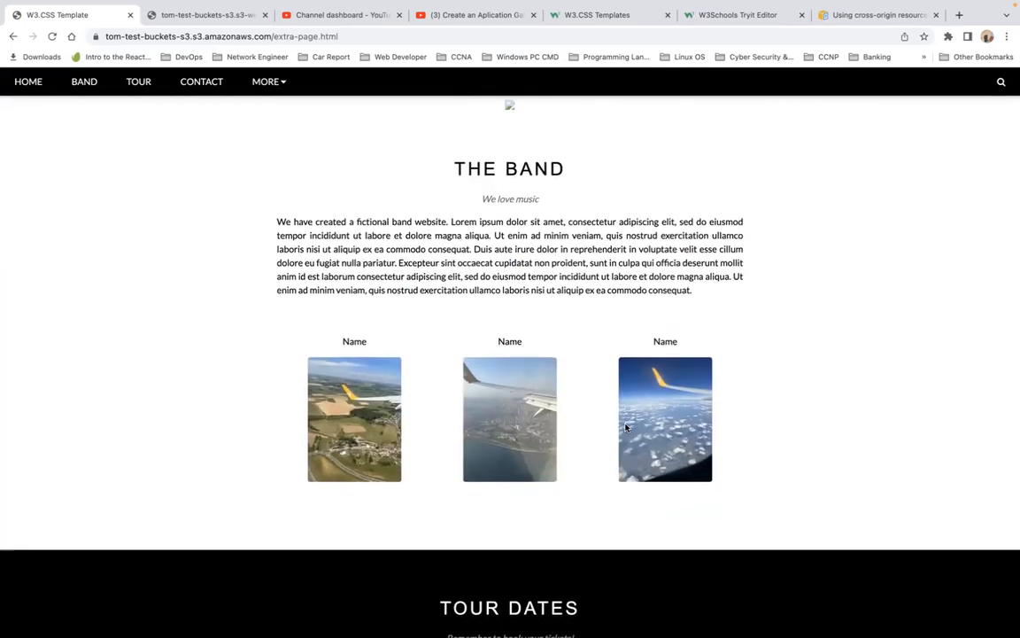
pyautogui.click(52, 37)
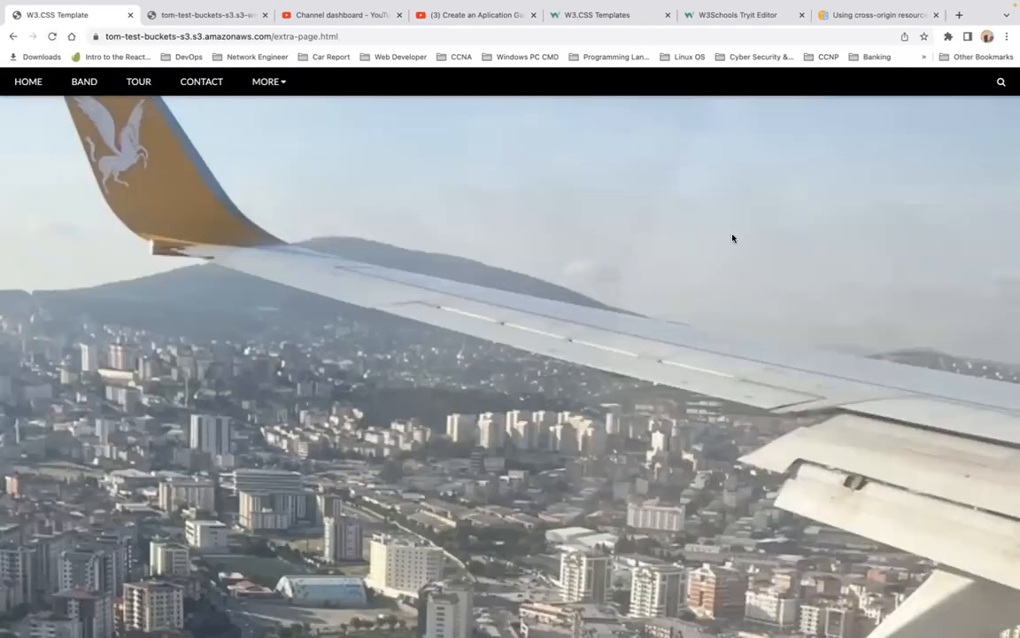
# Step: Scroll through the reloaded extra page's band, tour dates and contact sections and its photos
pyautogui.scroll(-2, 708, 362)
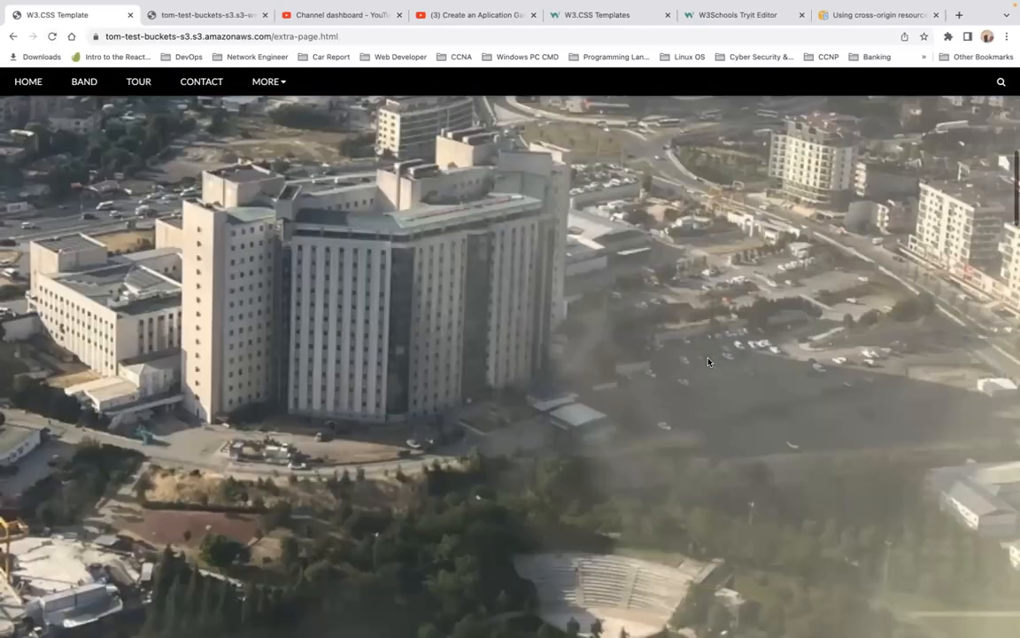
pyautogui.scroll(-5, 709, 362)
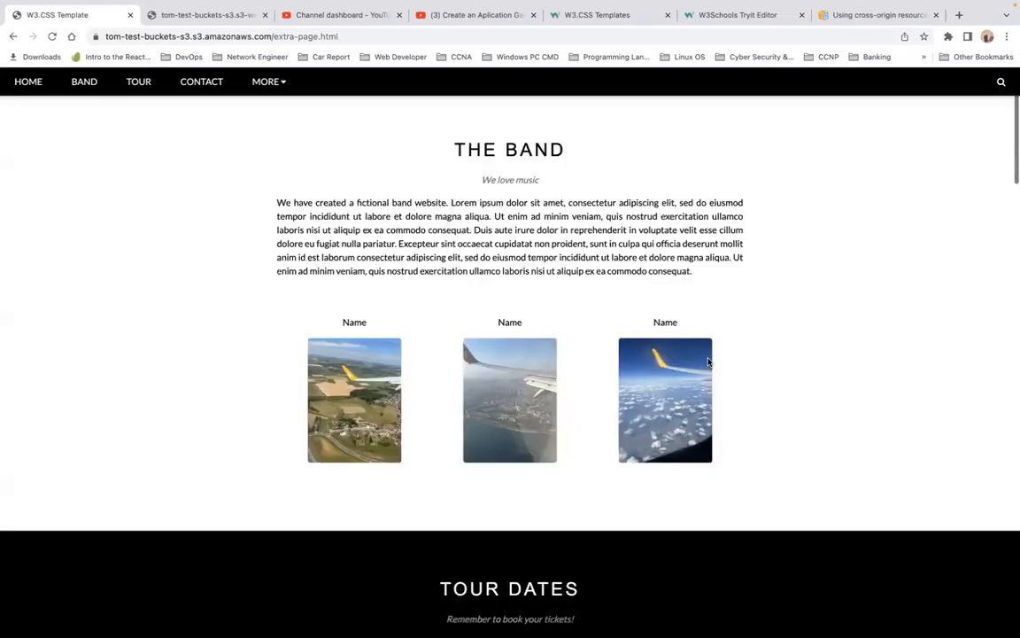
pyautogui.scroll(-5, 709, 362)
pyautogui.scroll(-1, 709, 363)
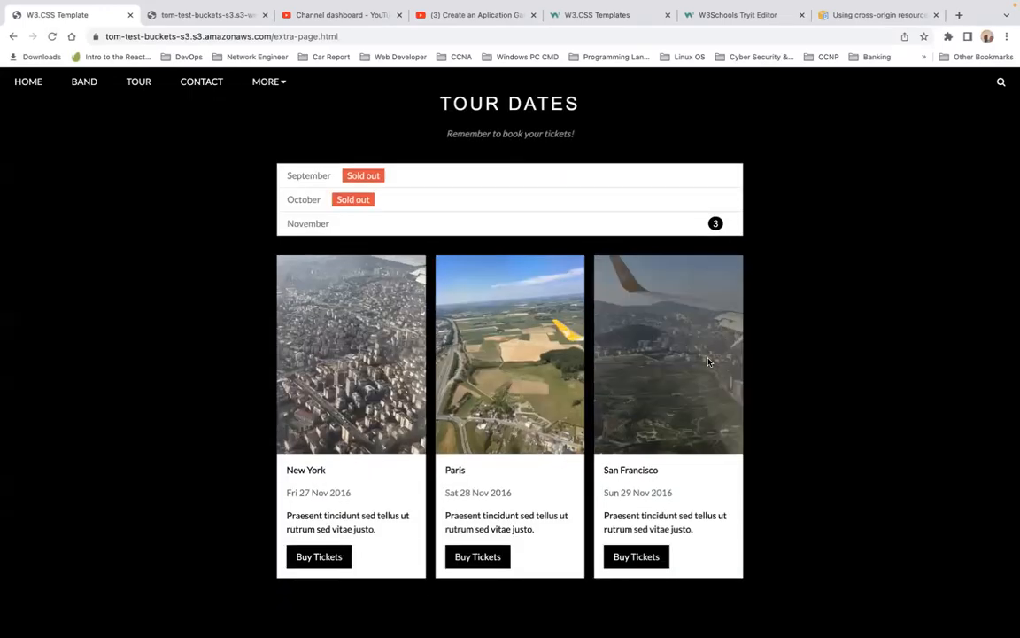
pyautogui.scroll(-6, 709, 362)
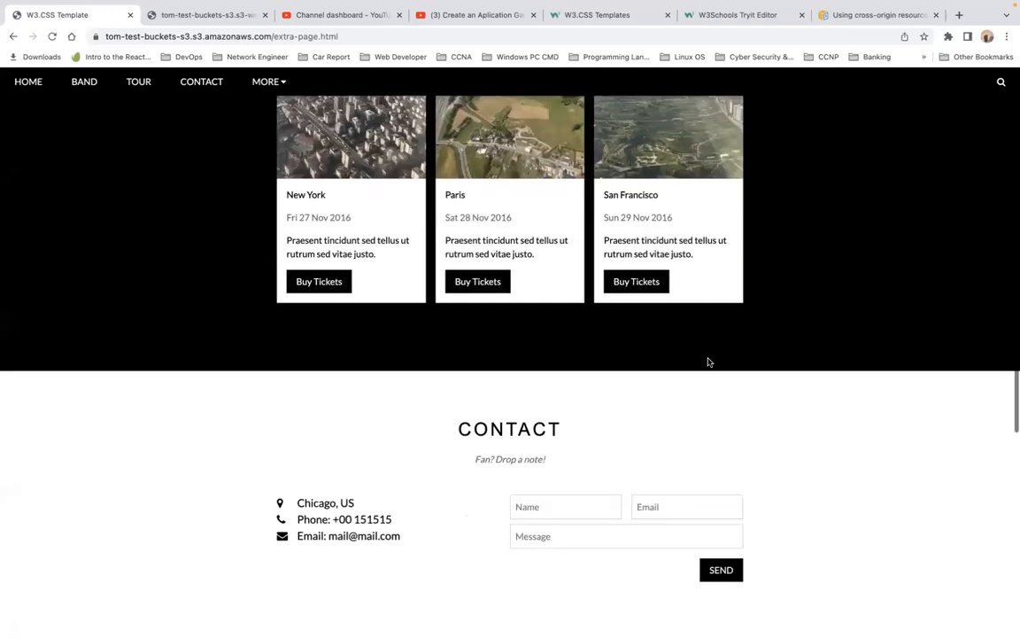
pyautogui.scroll(-5, 709, 362)
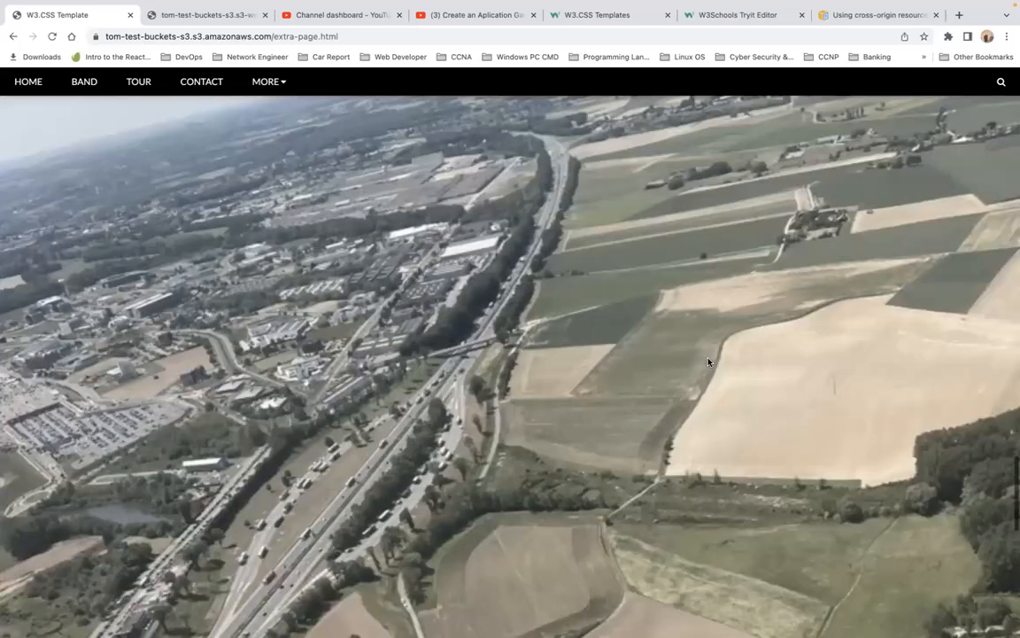
pyautogui.scroll(-5, 709, 363)
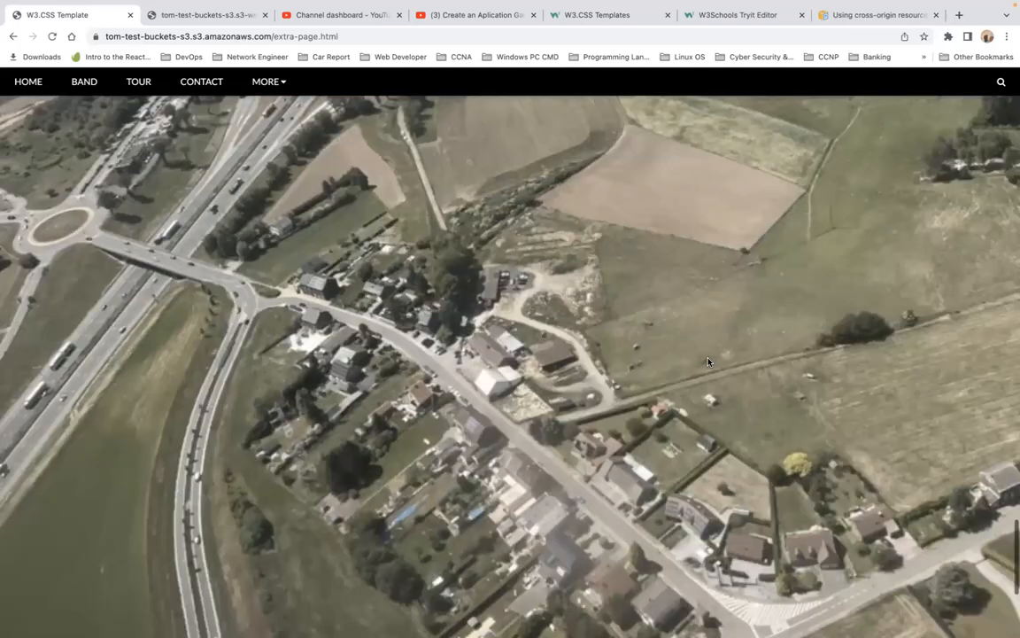
pyautogui.scroll(3, 709, 362)
pyautogui.scroll(20, 709, 362)
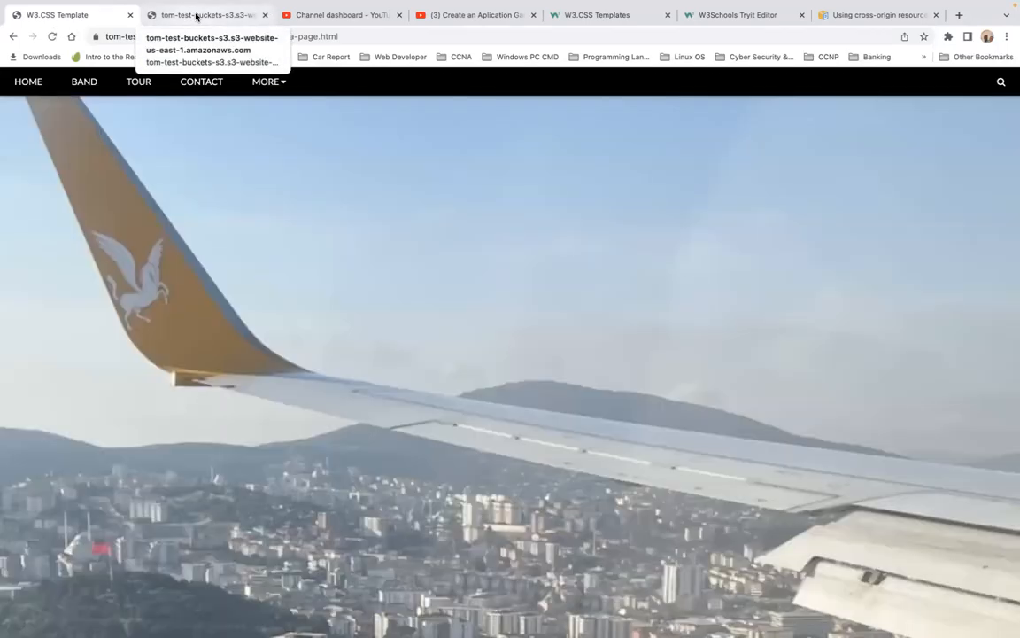
# Step: Switch back and forth between the static website tab and the extra page tab to compare them
pyautogui.click(196, 16)
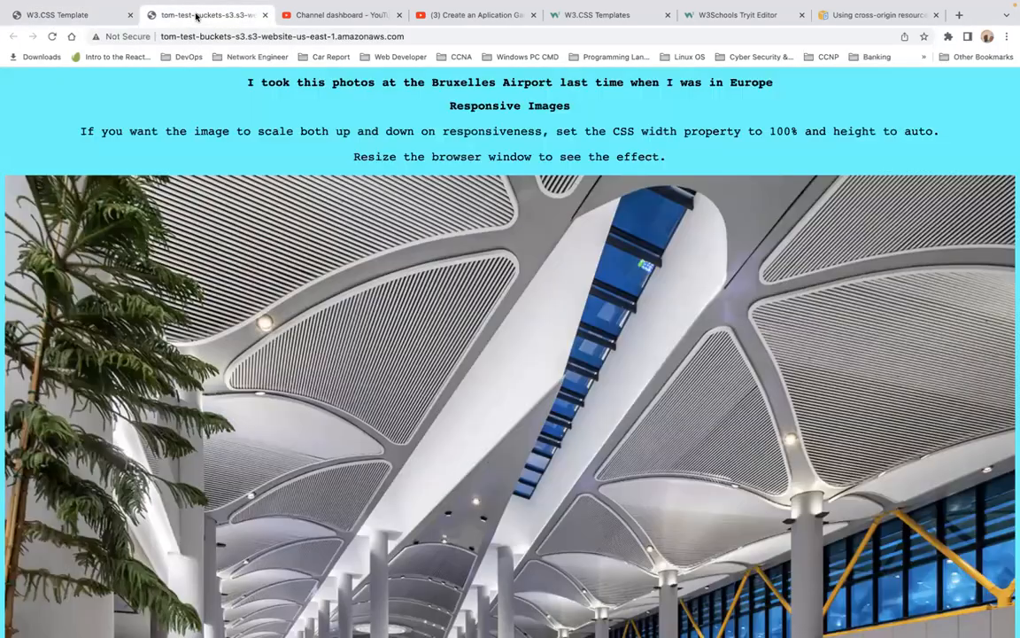
pyautogui.click(83, 19)
pyautogui.click(216, 17)
pyautogui.click(88, 15)
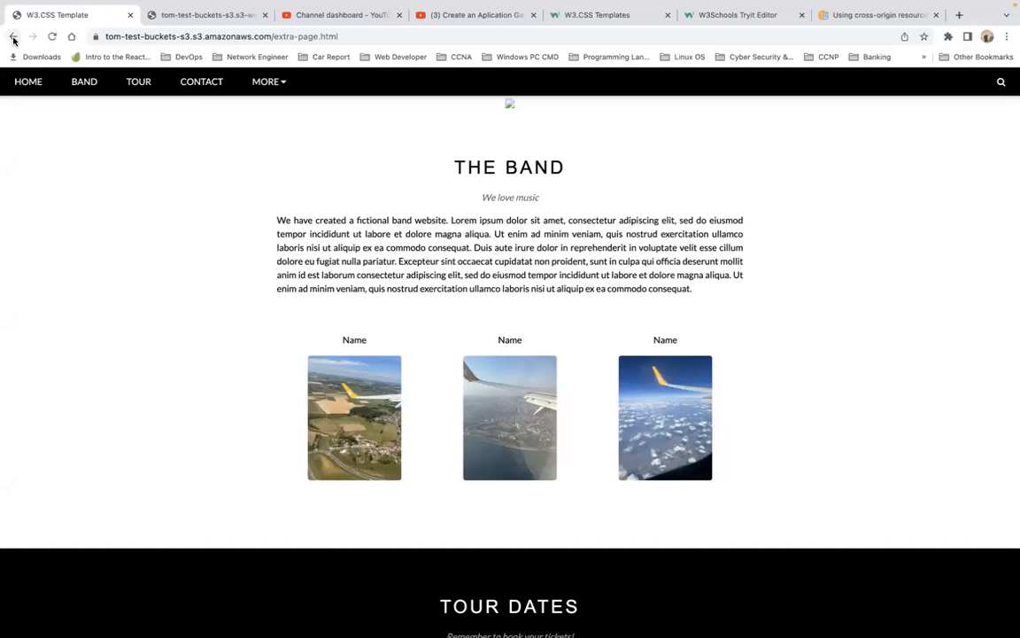
pyautogui.click(219, 17)
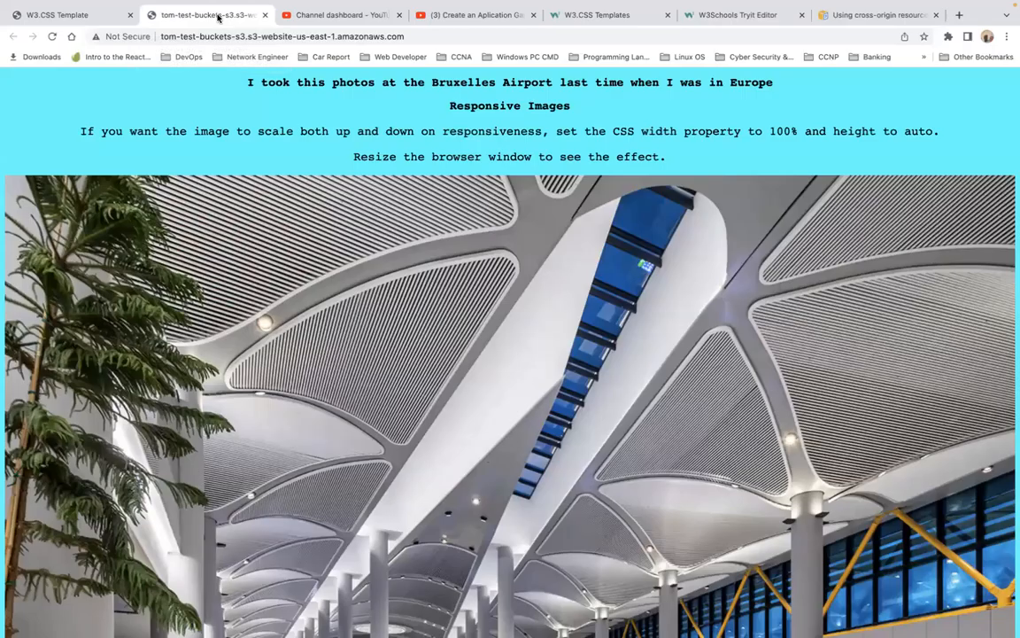
pyautogui.click(69, 16)
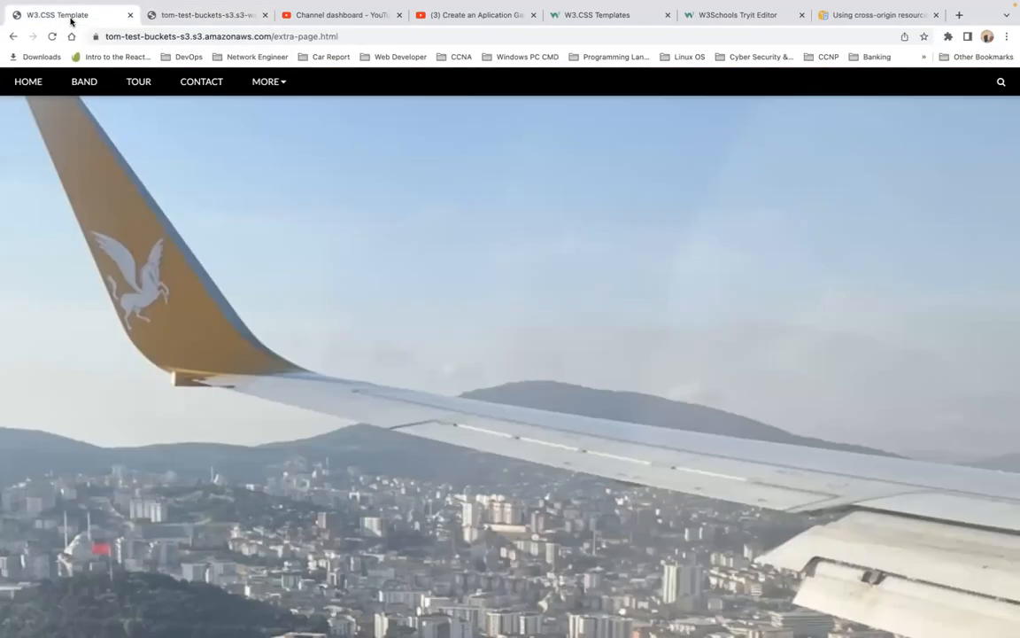
# Step: Start creating a new bucket named tom-test-buckets1-s3 in the EU (London) eu-west-2 region
pyautogui.click(11, 38)
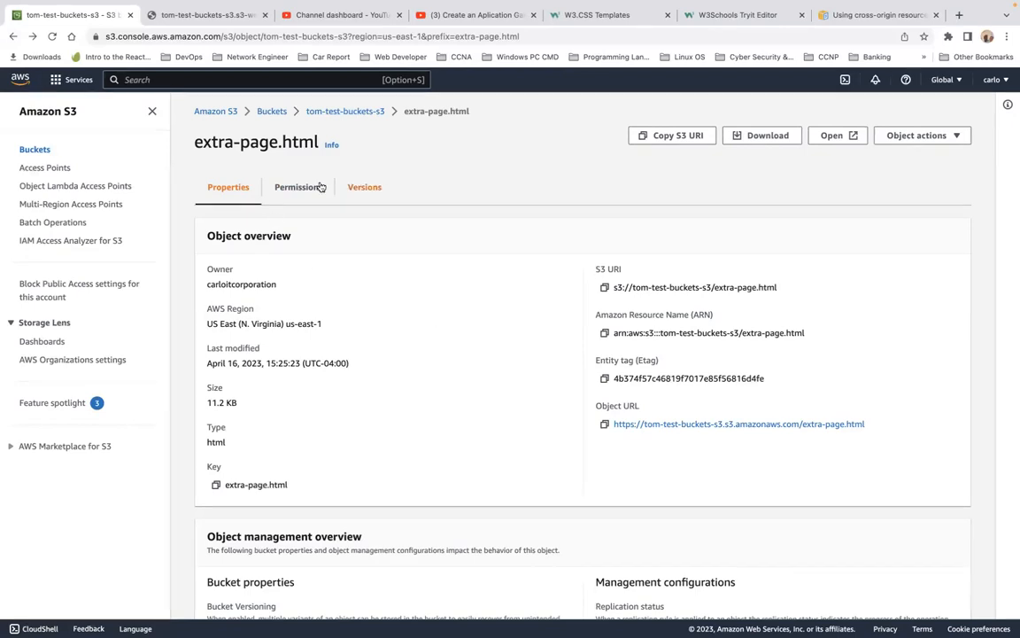
pyautogui.click(273, 111)
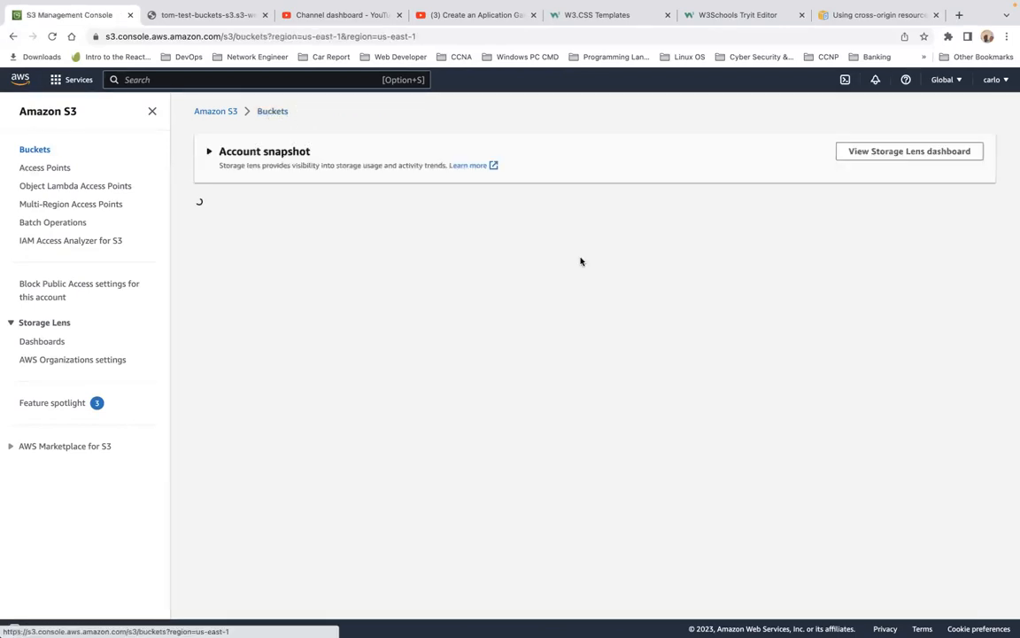
pyautogui.click(917, 213)
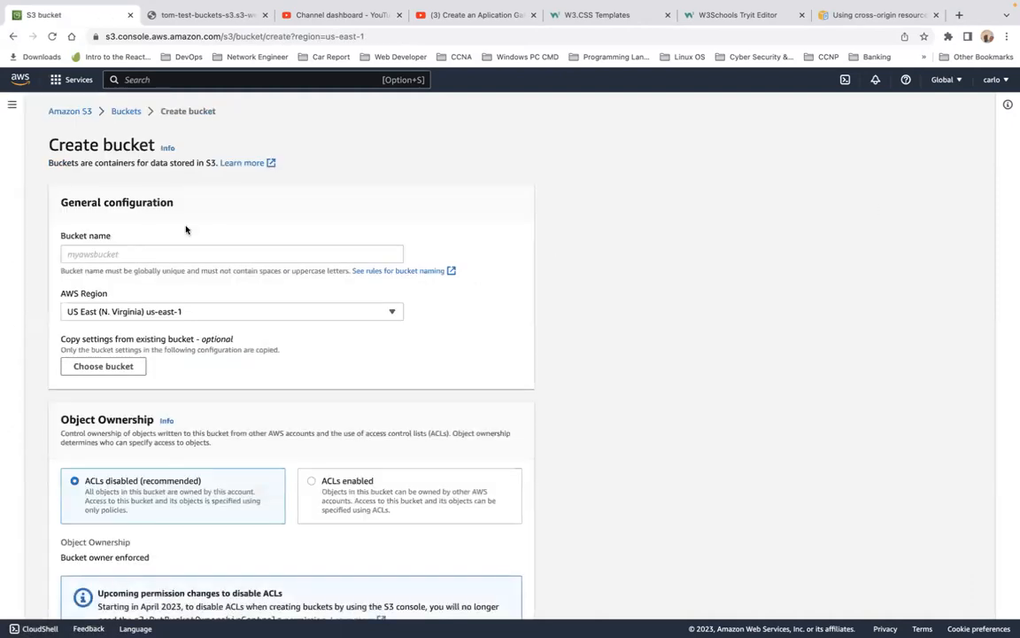
pyautogui.click(142, 254)
pyautogui.write('tom-test-buckets-s3')
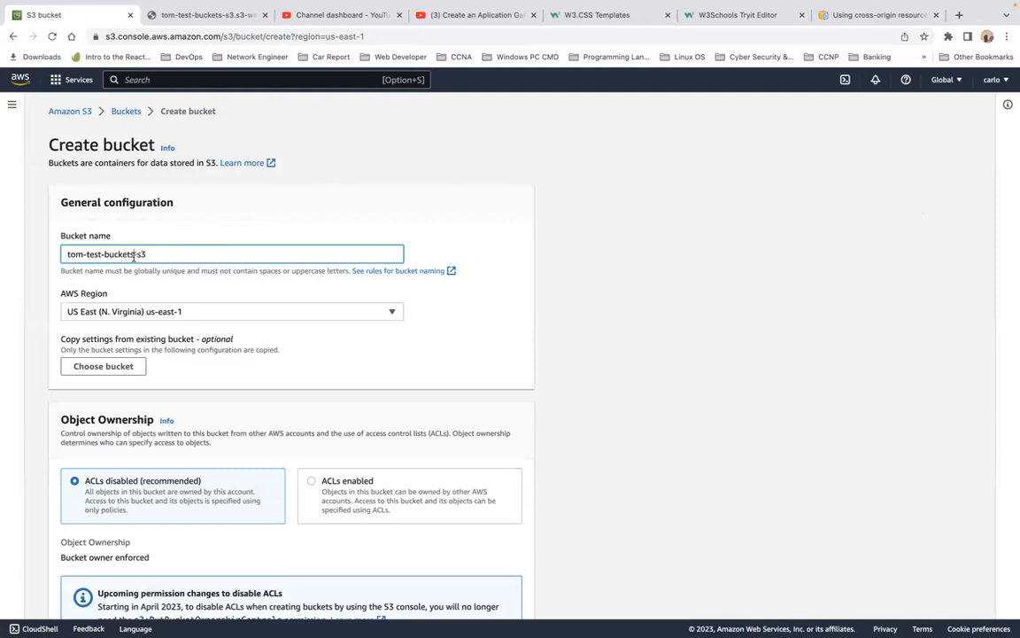
pyautogui.write('1')
pyautogui.click(333, 319)
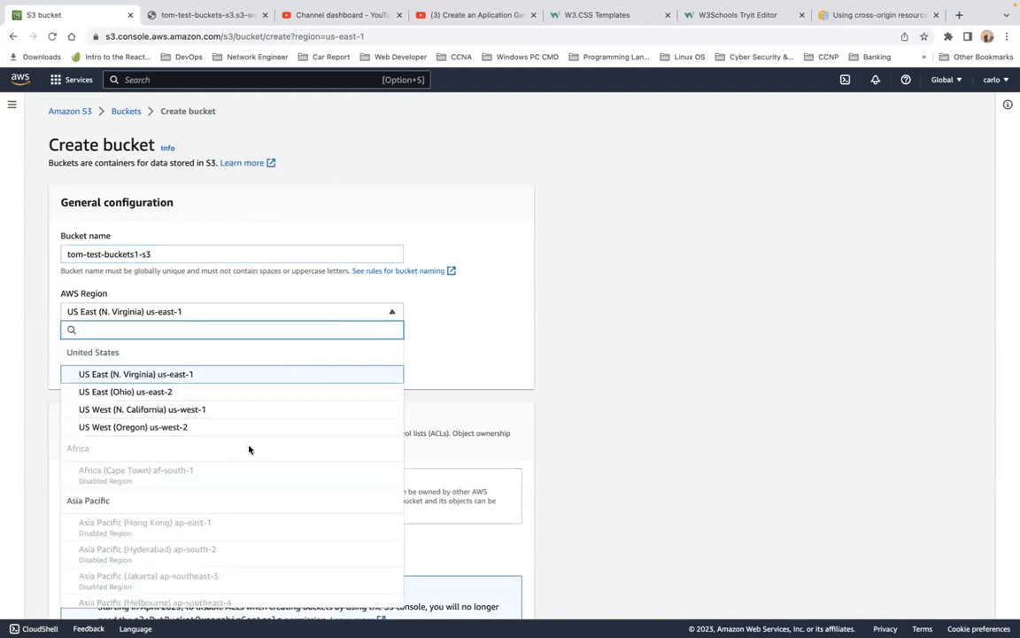
pyautogui.scroll(-5, 248, 452)
pyautogui.scroll(-3, 216, 536)
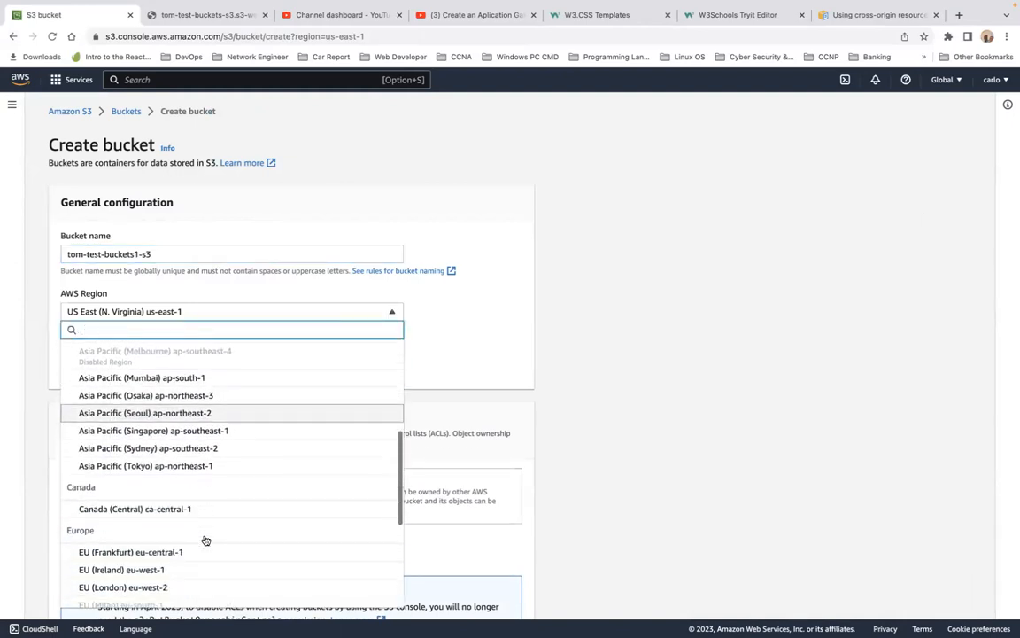
pyautogui.click(171, 582)
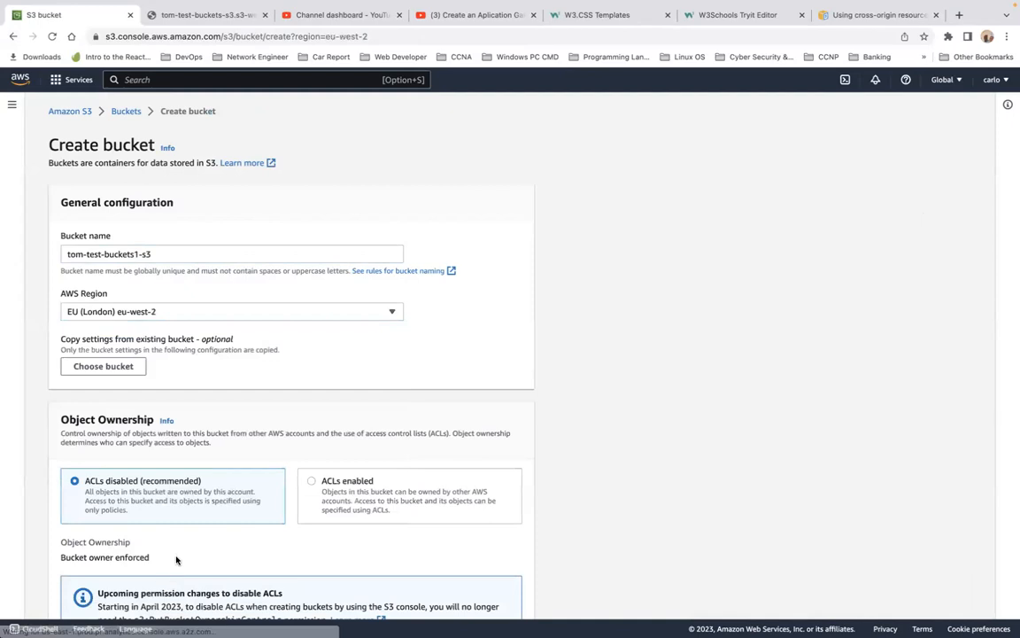
# Step: Turn off Block all public access for the new bucket
pyautogui.scroll(-3, 295, 385)
pyautogui.scroll(-5, 295, 386)
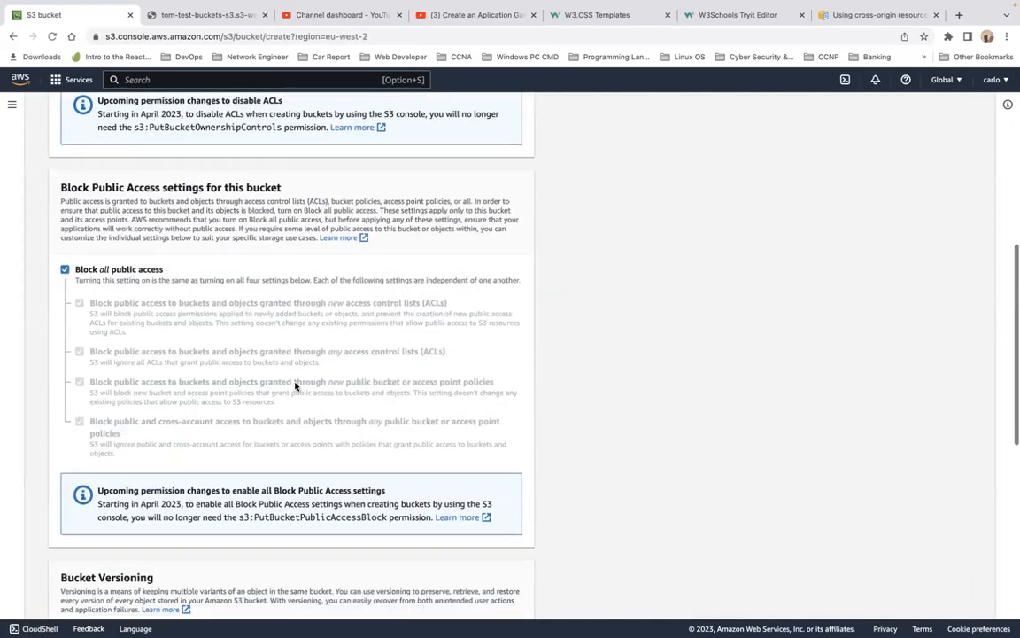
pyautogui.click(63, 178)
pyautogui.scroll(-6, 195, 228)
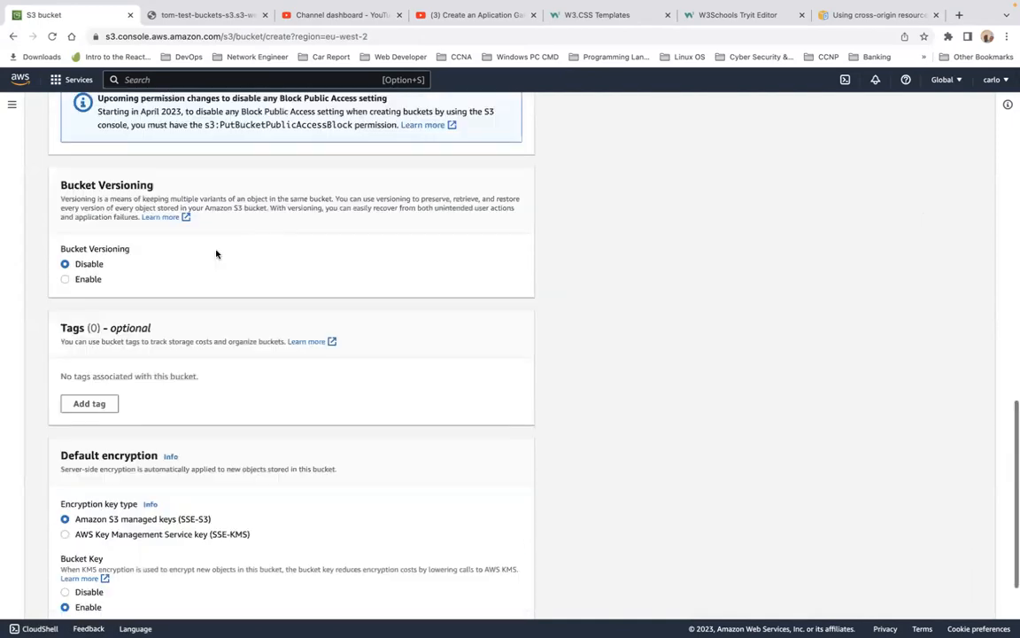
# Step: Acknowledge that the current settings might make the bucket and its objects public
pyautogui.scroll(3, 185, 309)
pyautogui.scroll(3, 185, 309)
pyautogui.click(106, 244)
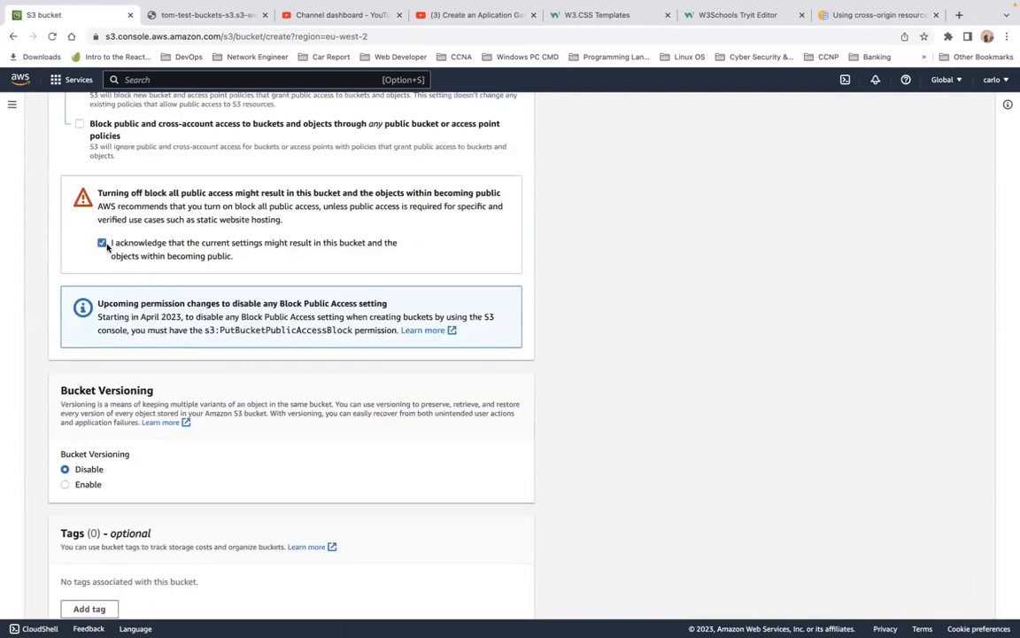
pyautogui.scroll(-5, 251, 267)
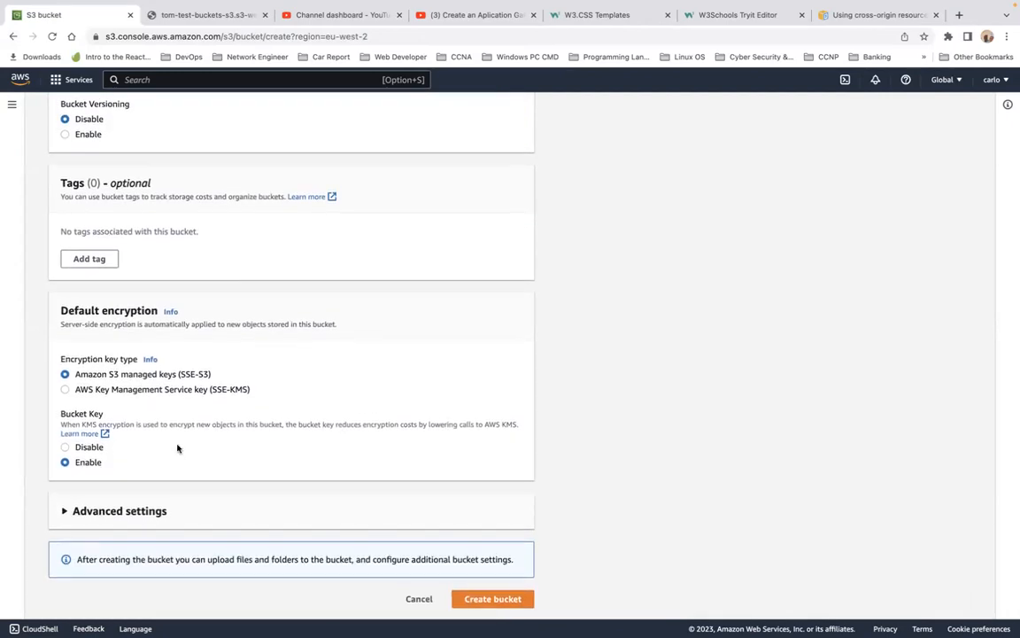
pyautogui.scroll(5, 171, 387)
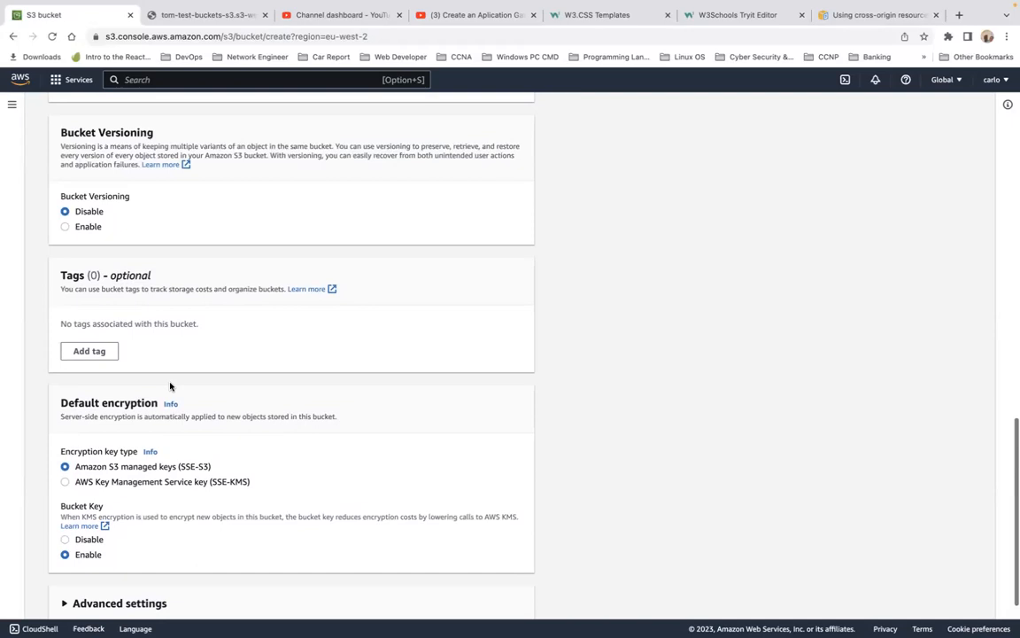
# Step: Enable bucket versioning and create the tom-test-buckets1-s3 bucket
pyautogui.scroll(-1, 171, 387)
pyautogui.click(66, 321)
pyautogui.scroll(-5, 196, 329)
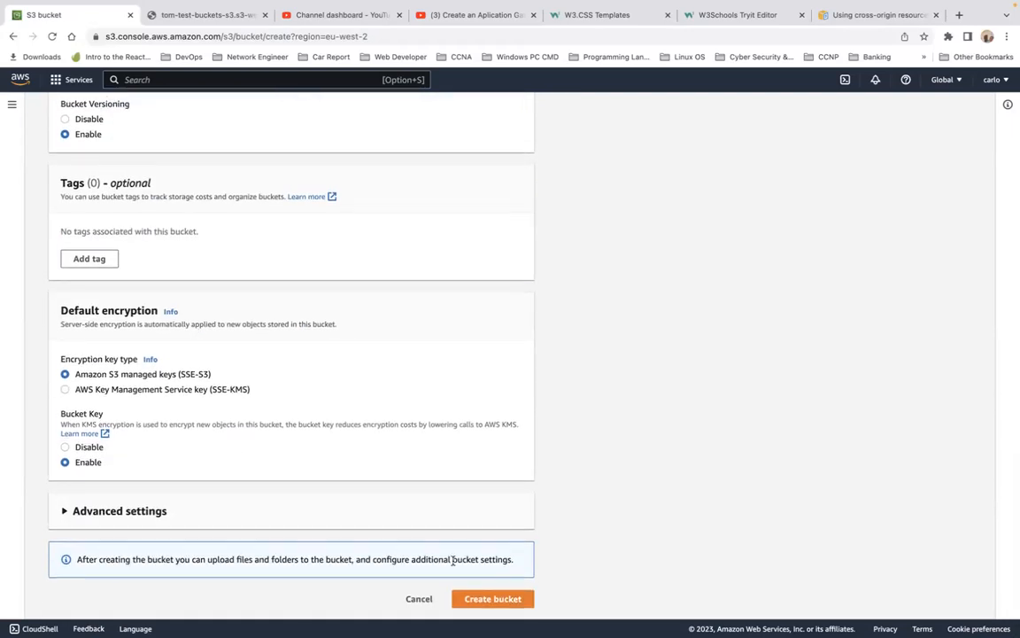
pyautogui.click(497, 599)
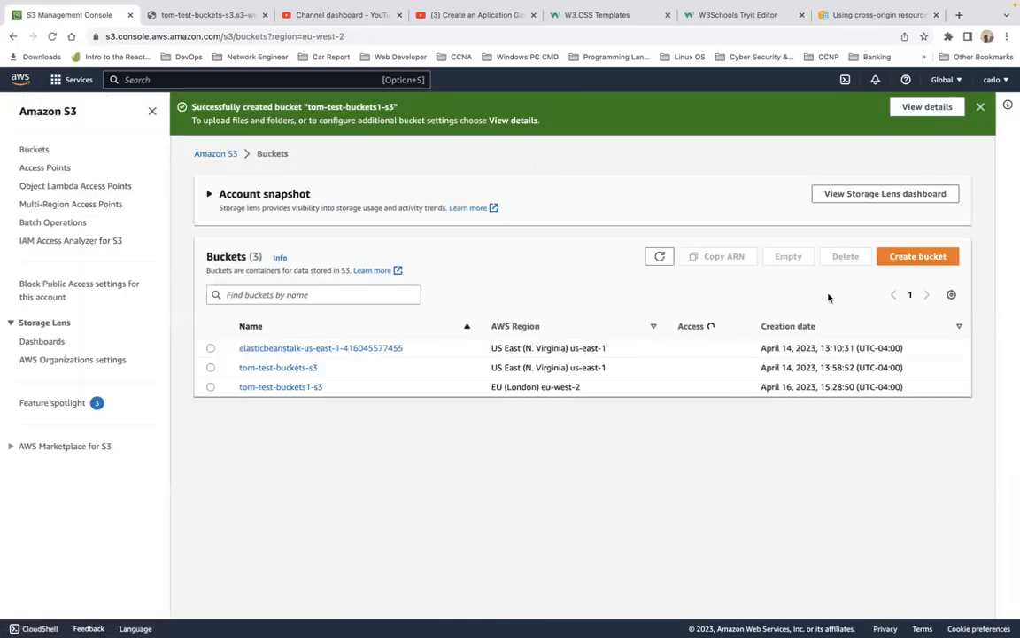
# Step: Open the new bucket's properties and enable static website hosting
pyautogui.click(928, 107)
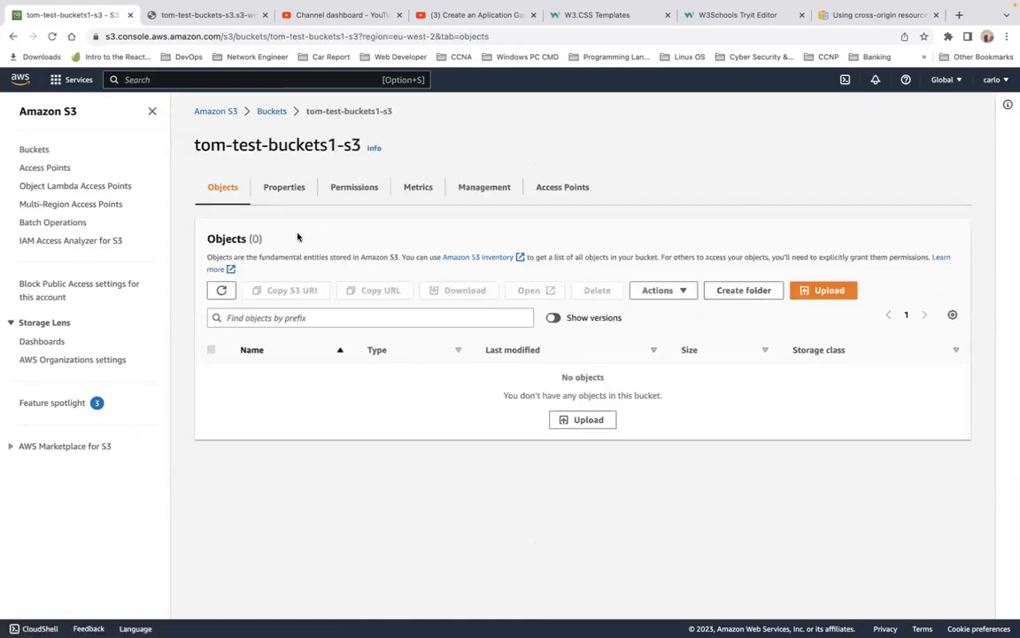
pyautogui.click(280, 189)
pyautogui.scroll(-8, 337, 358)
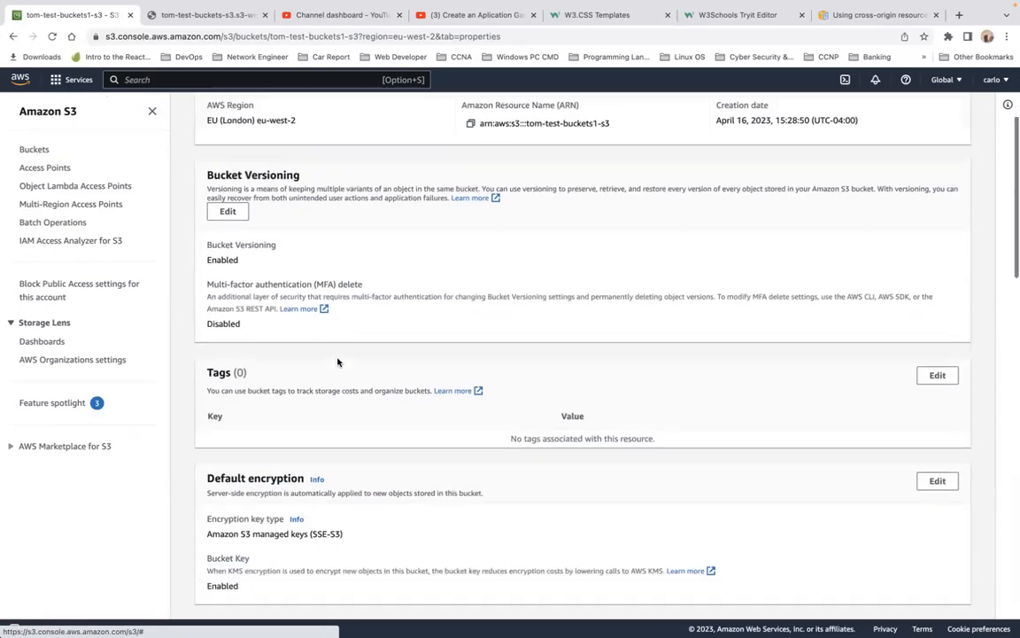
pyautogui.scroll(-12, 337, 361)
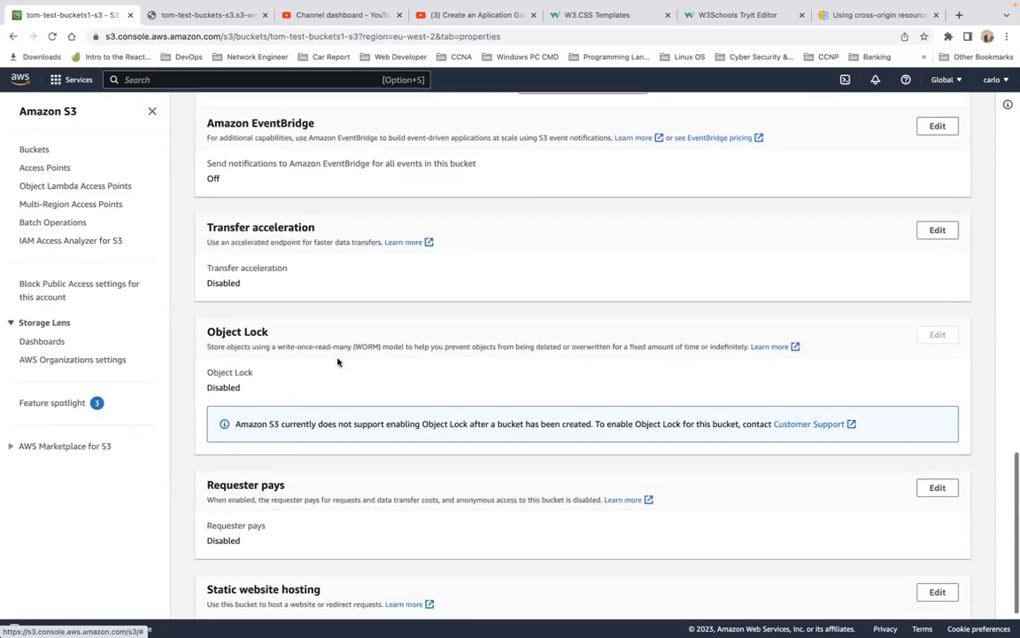
pyautogui.scroll(-3, 338, 360)
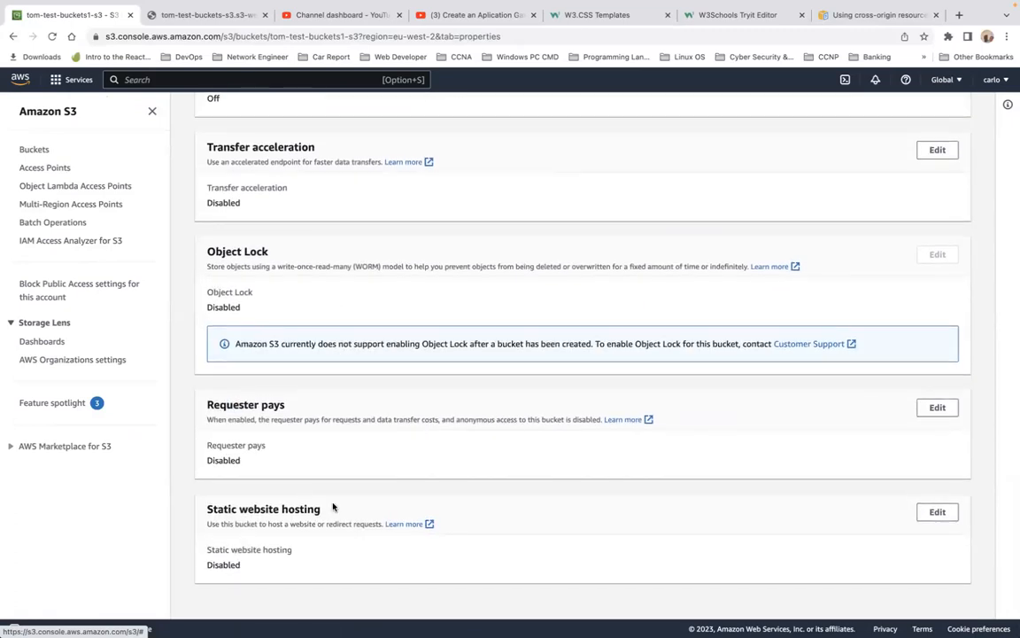
pyautogui.click(936, 513)
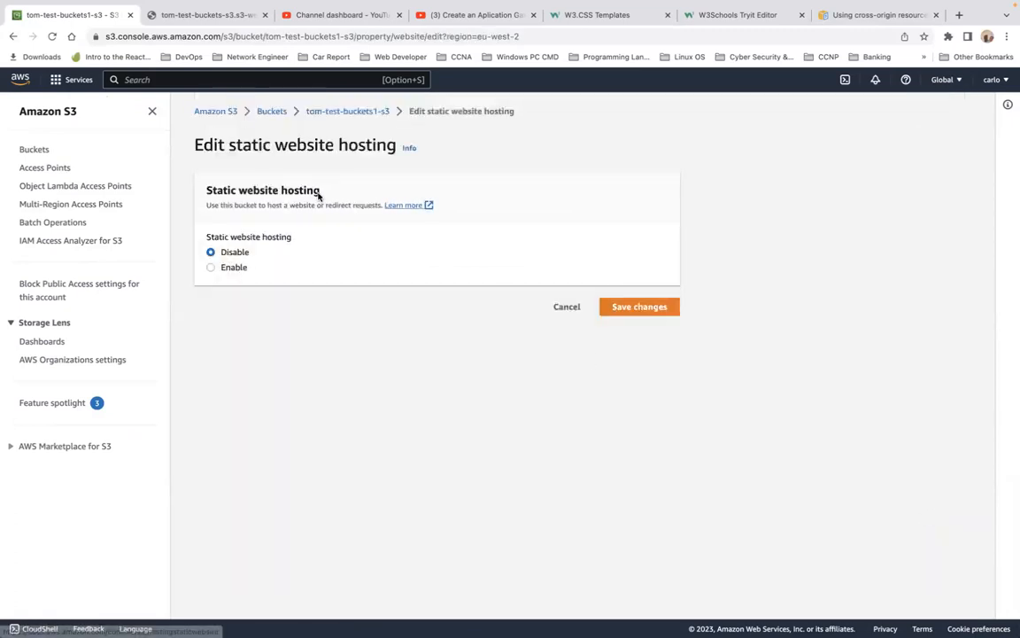
pyautogui.click(210, 266)
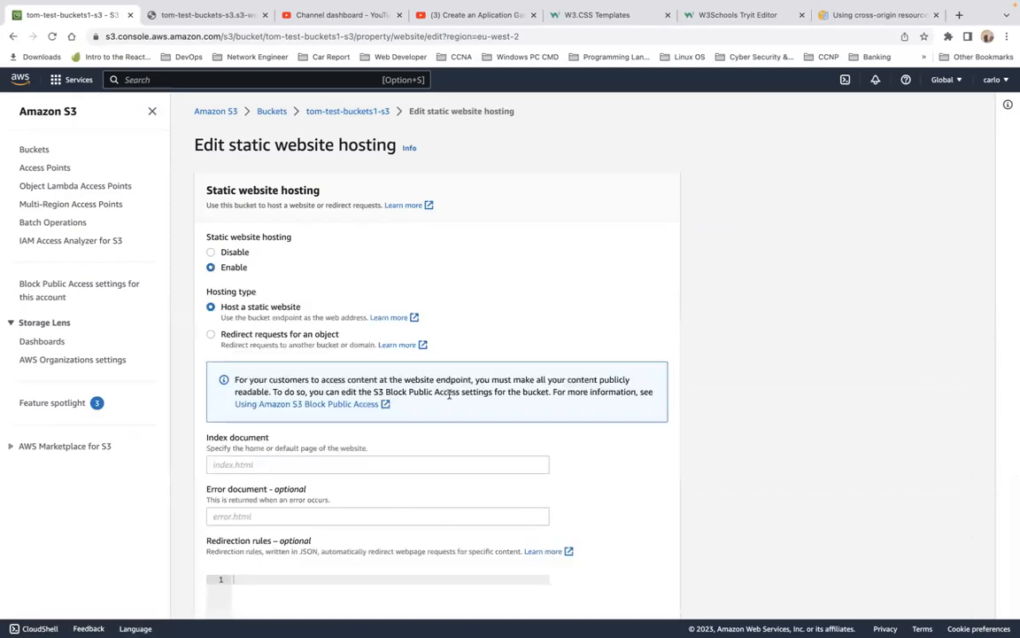
# Step: Set the index document to index.html and save the static website hosting settings
pyautogui.scroll(-1, 438, 396)
pyautogui.scroll(-3, 282, 373)
pyautogui.click(294, 353)
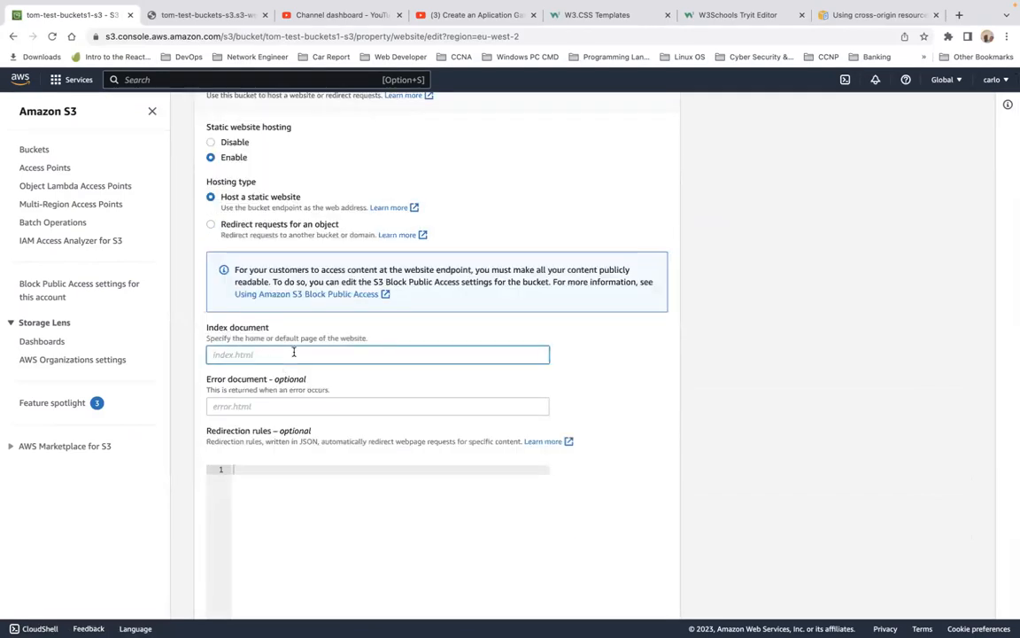
pyautogui.write('inde')
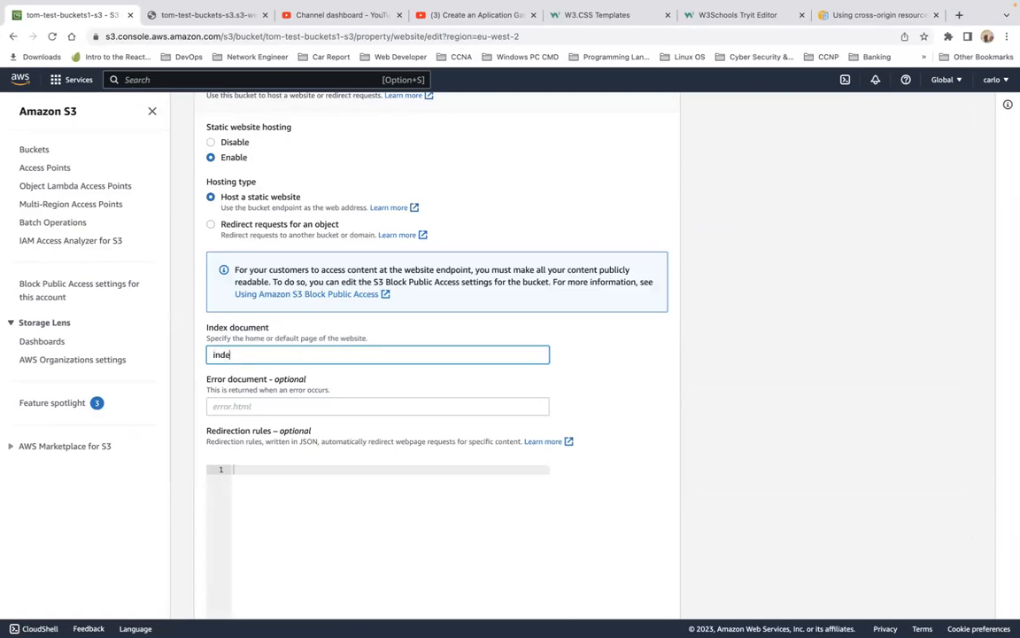
pyautogui.write('x.html')
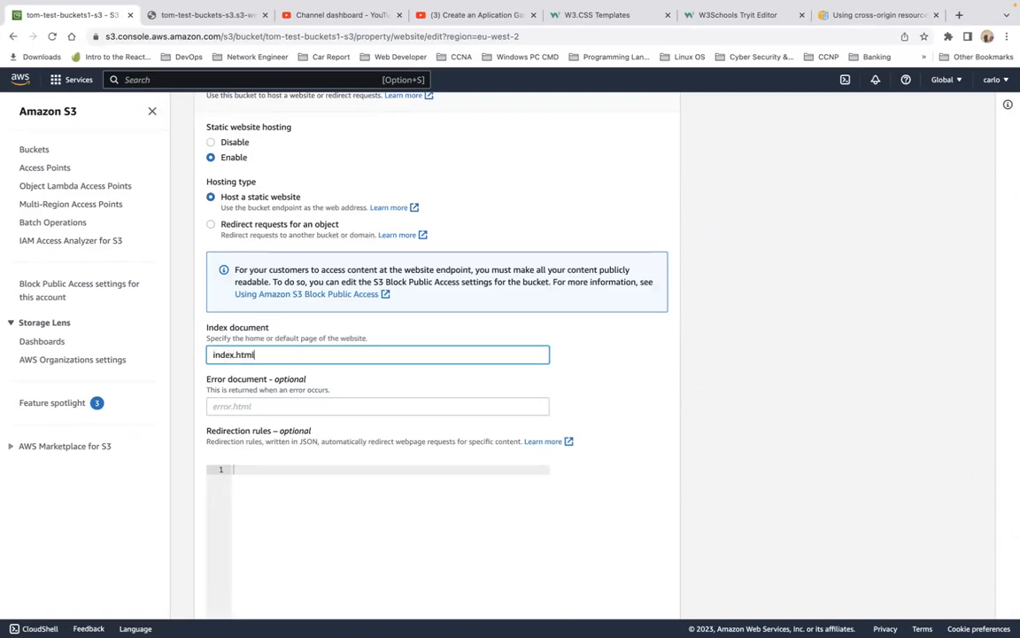
pyautogui.scroll(-4, 447, 507)
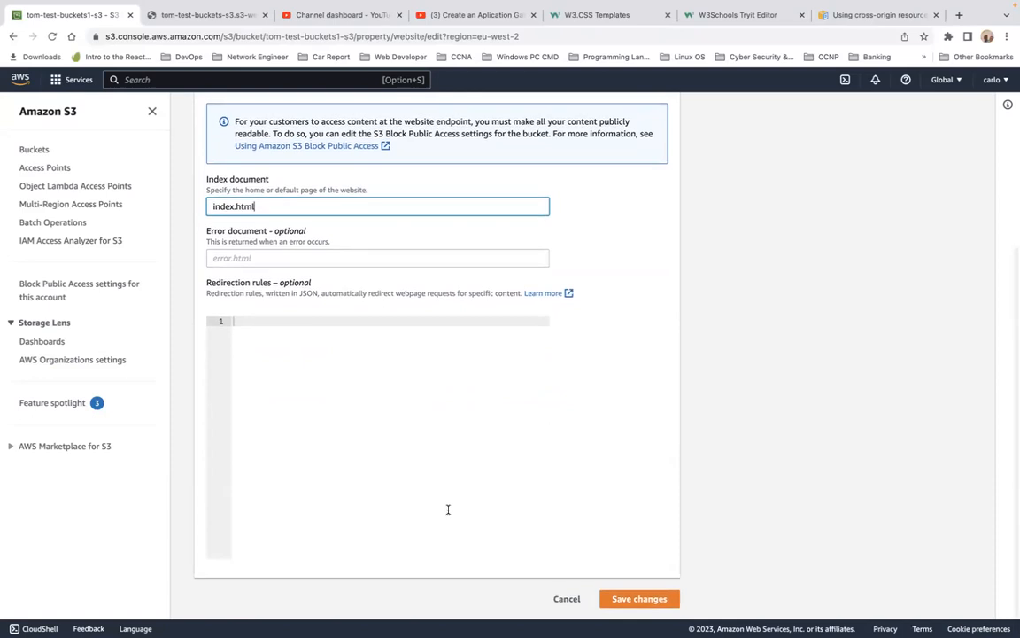
pyautogui.click(623, 599)
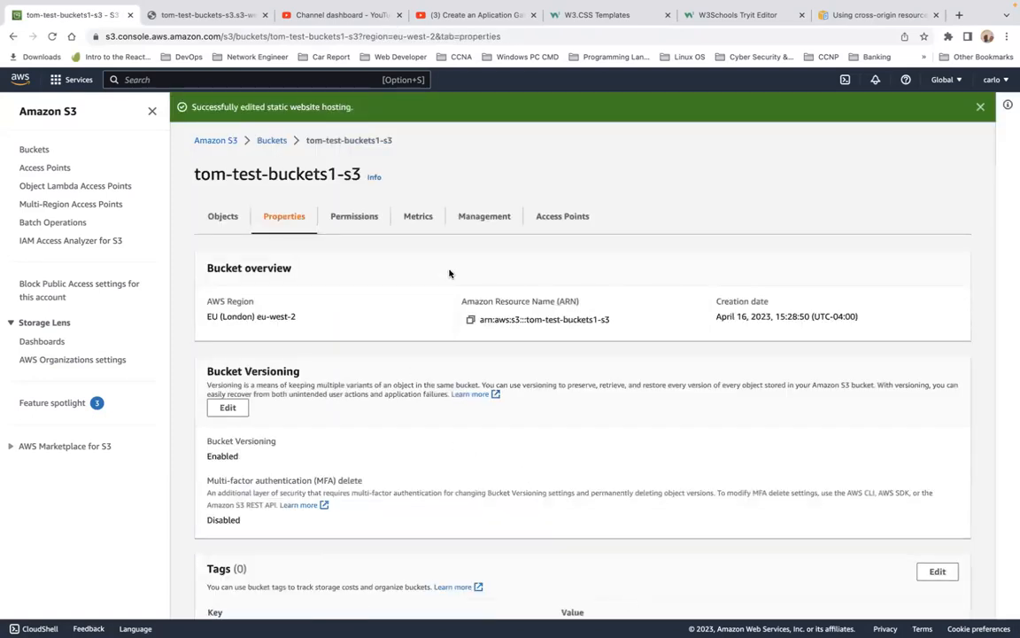
# Step: Review the new bucket's permissions, including its block public access settings
pyautogui.click(354, 217)
pyautogui.scroll(-1, 489, 359)
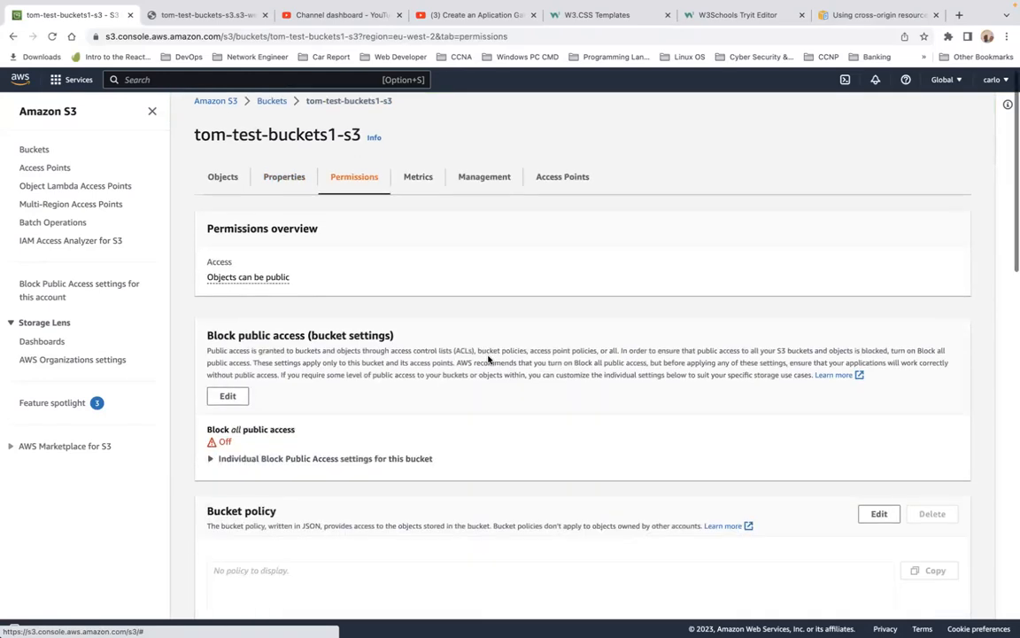
pyautogui.scroll(-1, 488, 359)
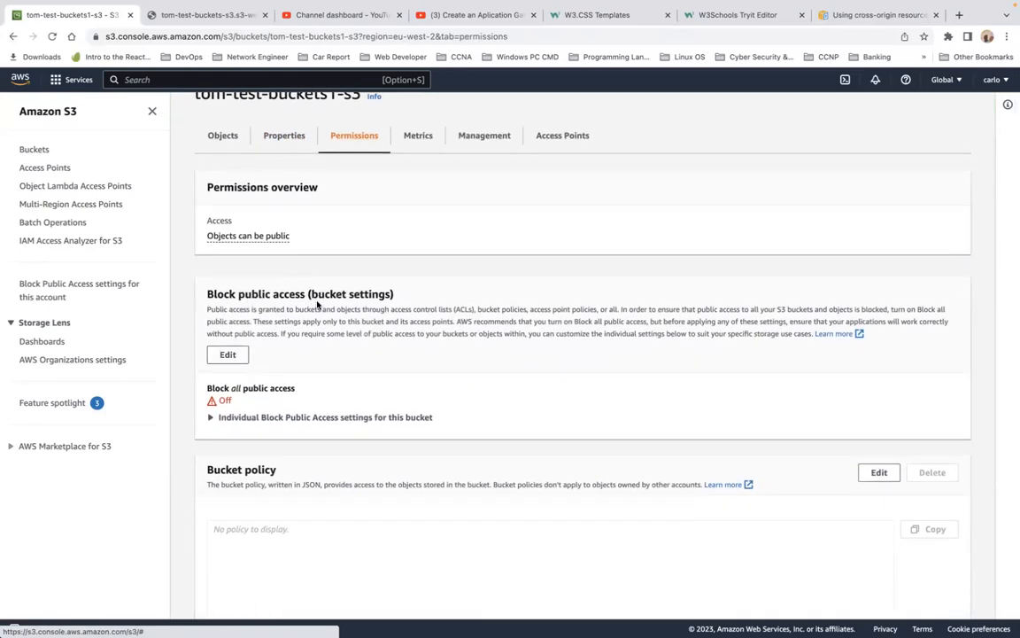
pyautogui.click(229, 355)
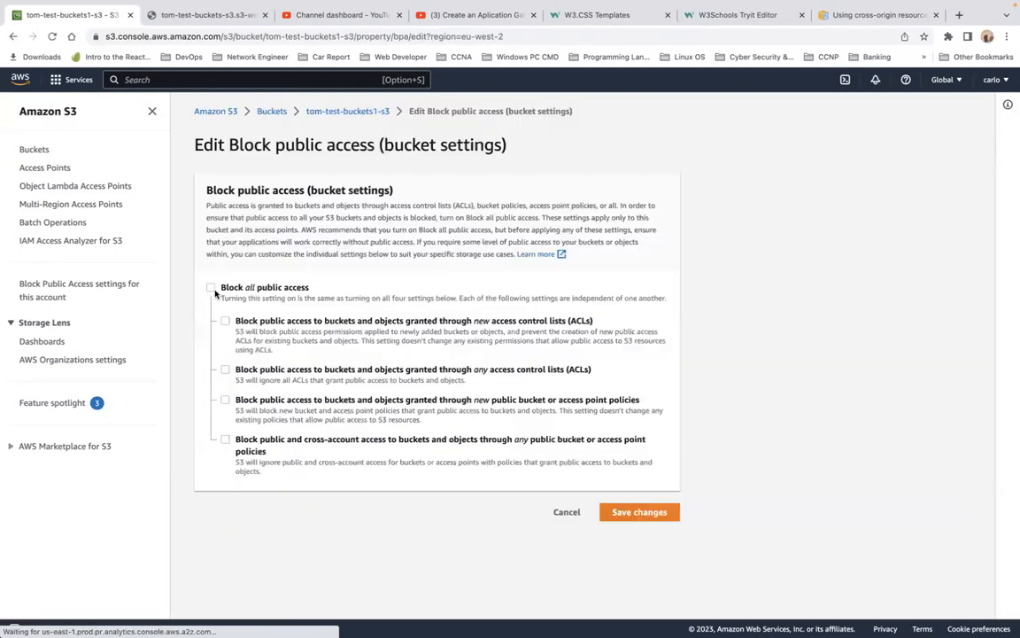
pyautogui.click(567, 512)
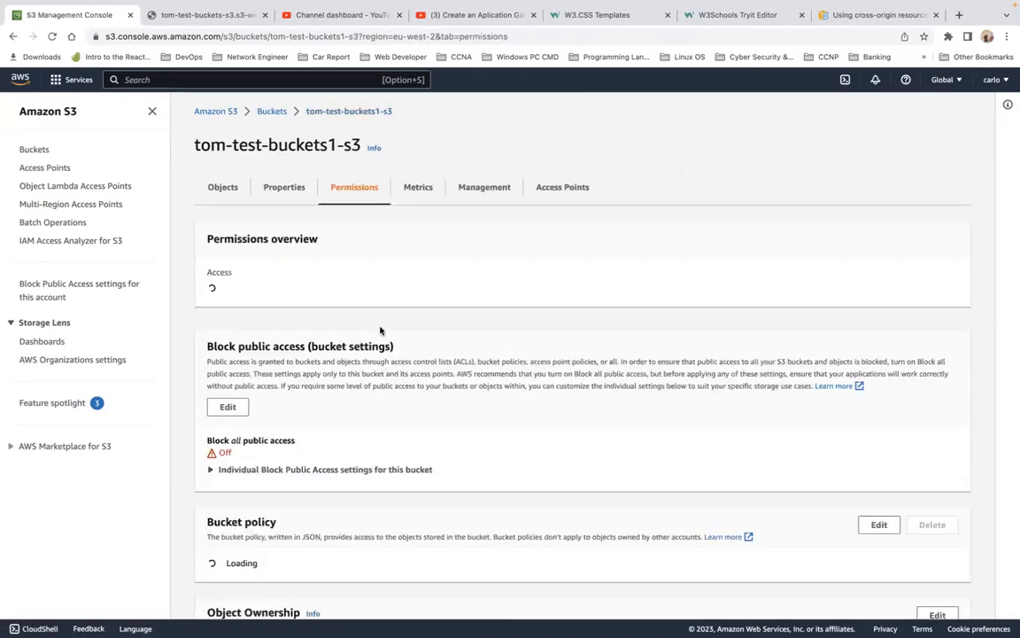
pyautogui.scroll(-1, 372, 448)
pyautogui.scroll(-10, 375, 446)
pyautogui.scroll(-13, 515, 312)
pyautogui.scroll(15, 514, 312)
pyautogui.scroll(2, 515, 313)
pyautogui.click(484, 314)
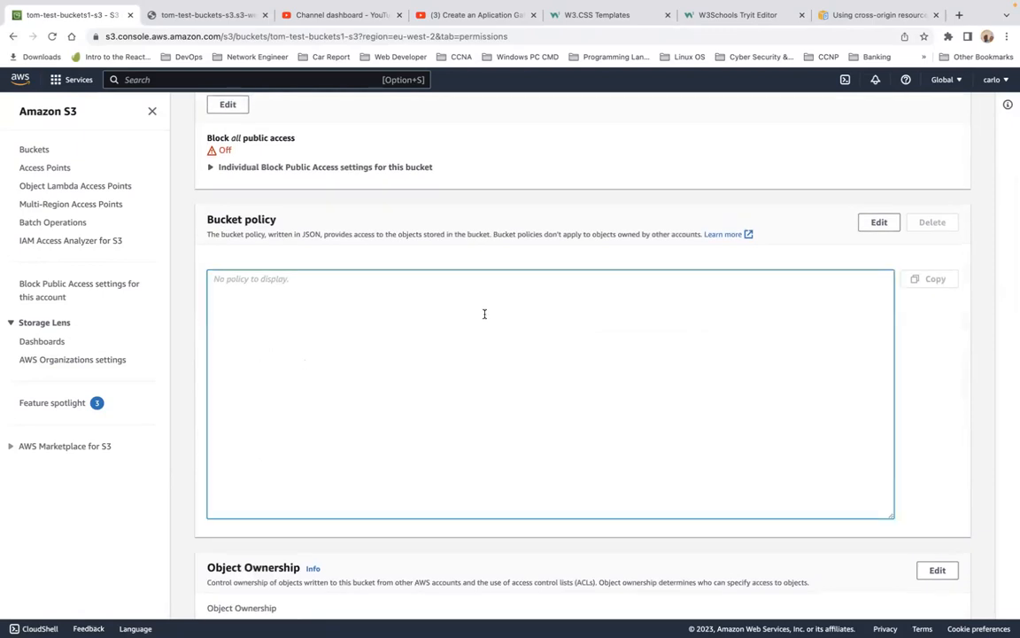
# Step: Open the new bucket's policy editor and duplicate the page in a new browser tab
pyautogui.click(878, 223)
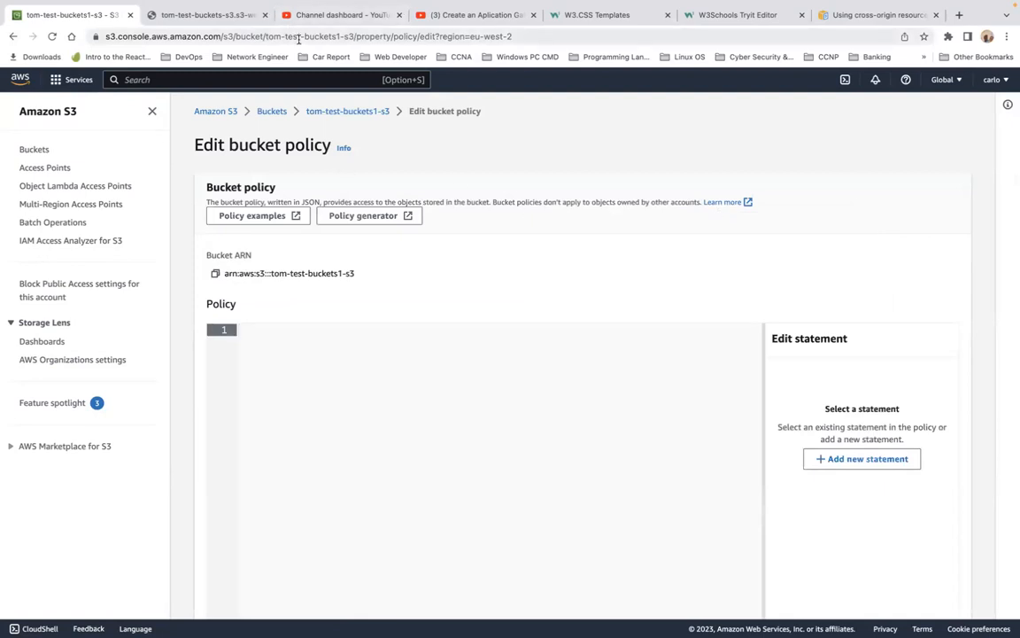
pyautogui.click(299, 36)
pyautogui.press('super+c')
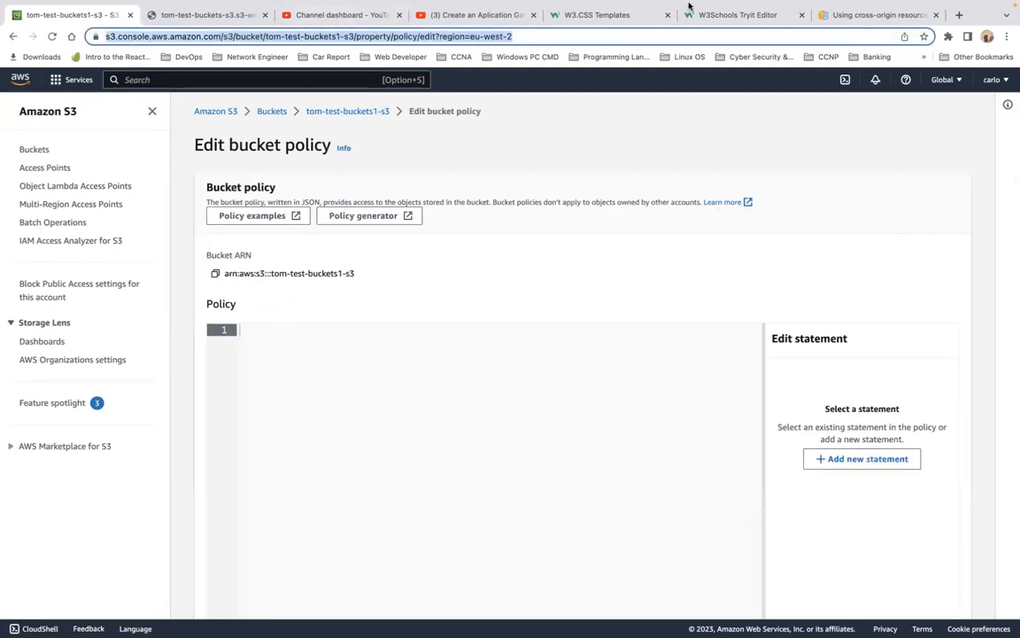
pyautogui.click(961, 47)
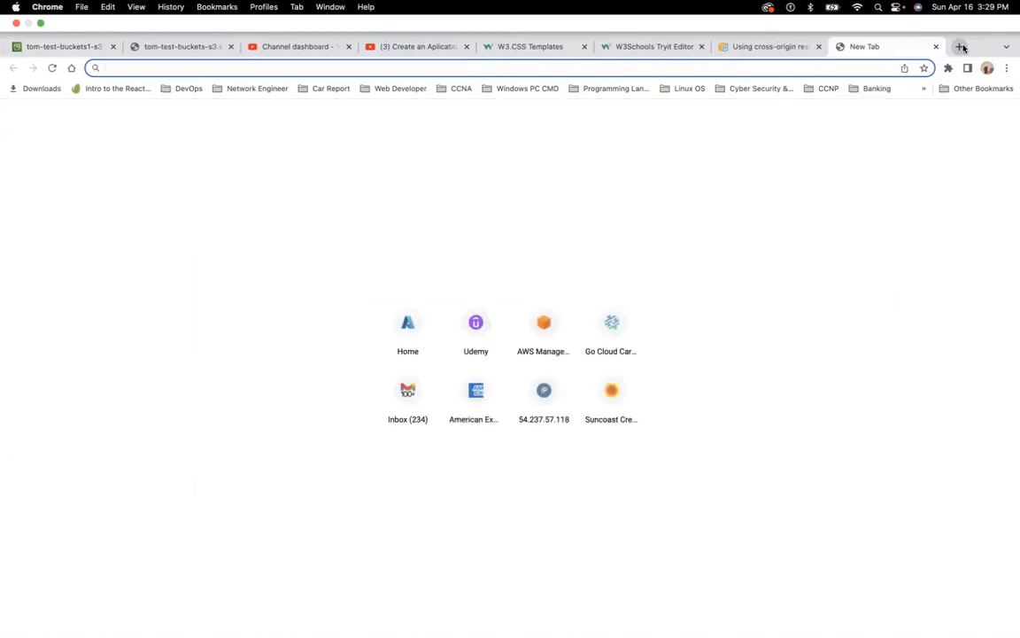
pyautogui.press('super+v')
pyautogui.press('Return')
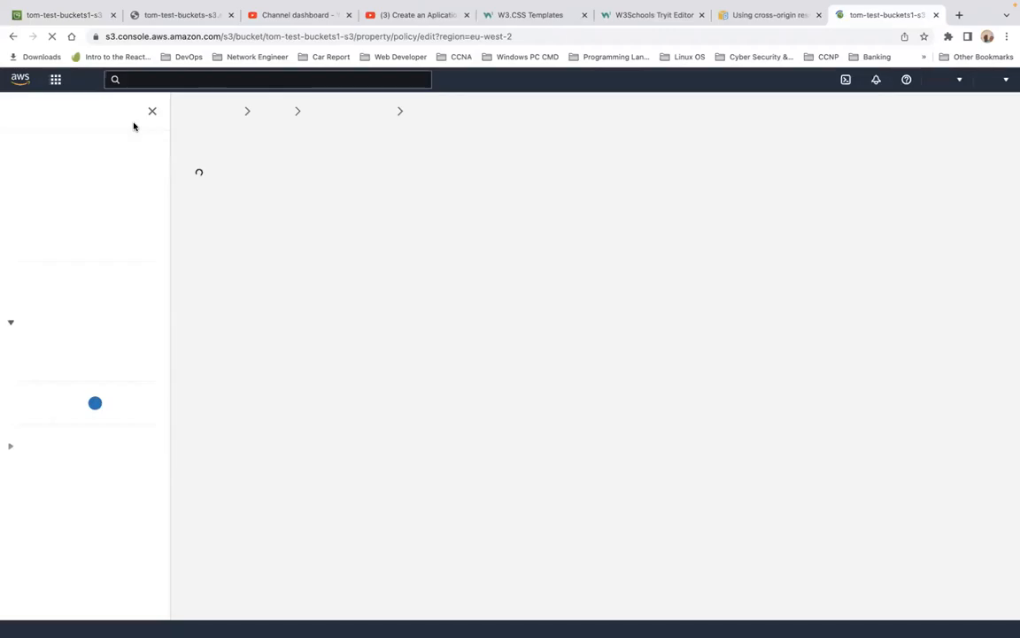
# Step: Go to the tom-test-buckets-s3 bucket's permissions and copy its bucket policy
pyautogui.click(37, 149)
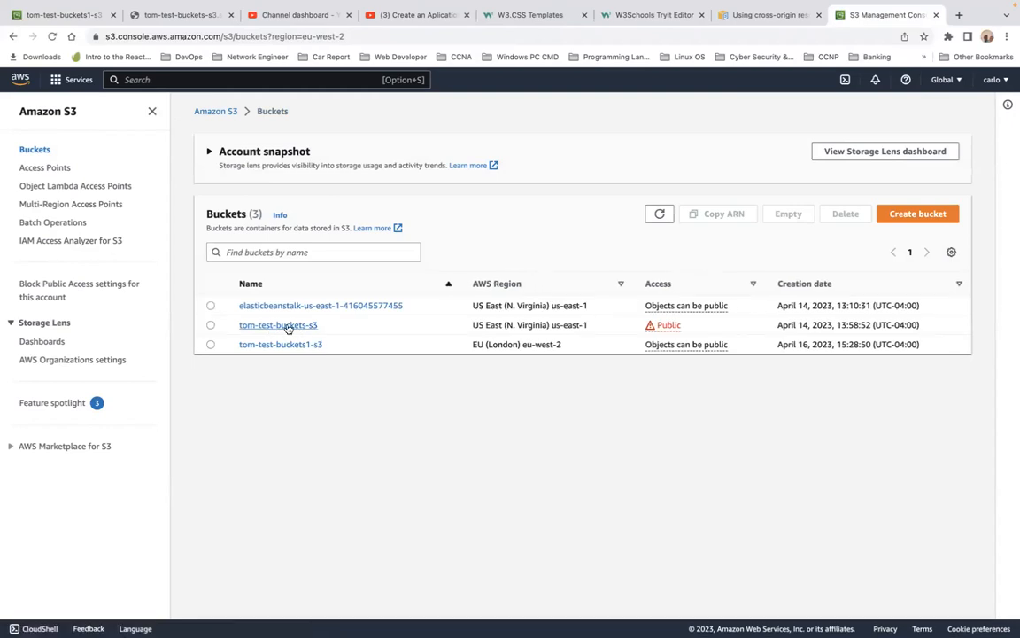
pyautogui.click(288, 326)
pyautogui.click(353, 200)
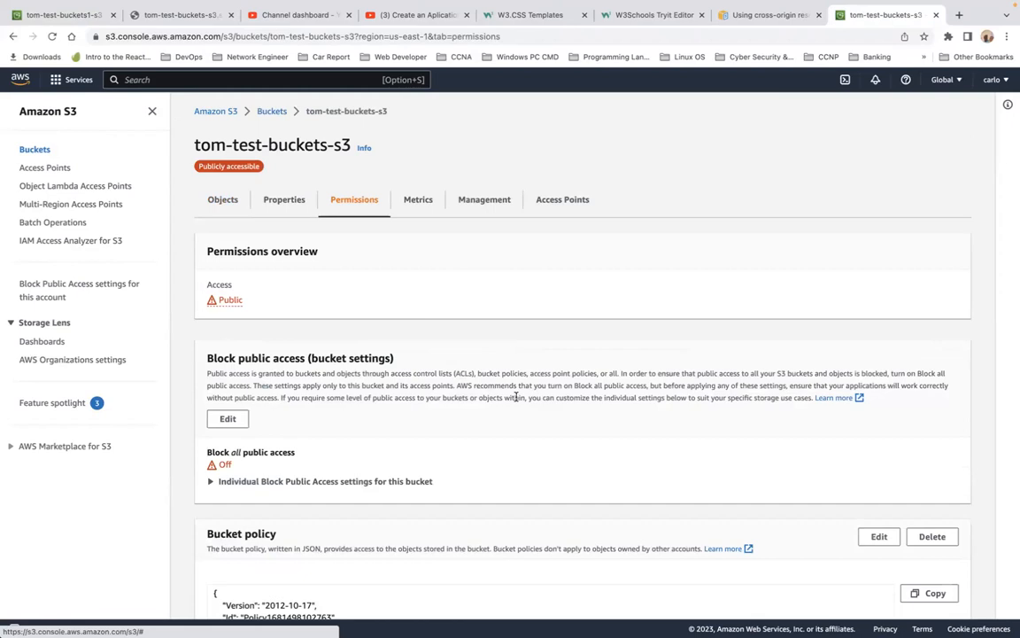
pyautogui.scroll(-7, 516, 399)
pyautogui.scroll(3, 517, 399)
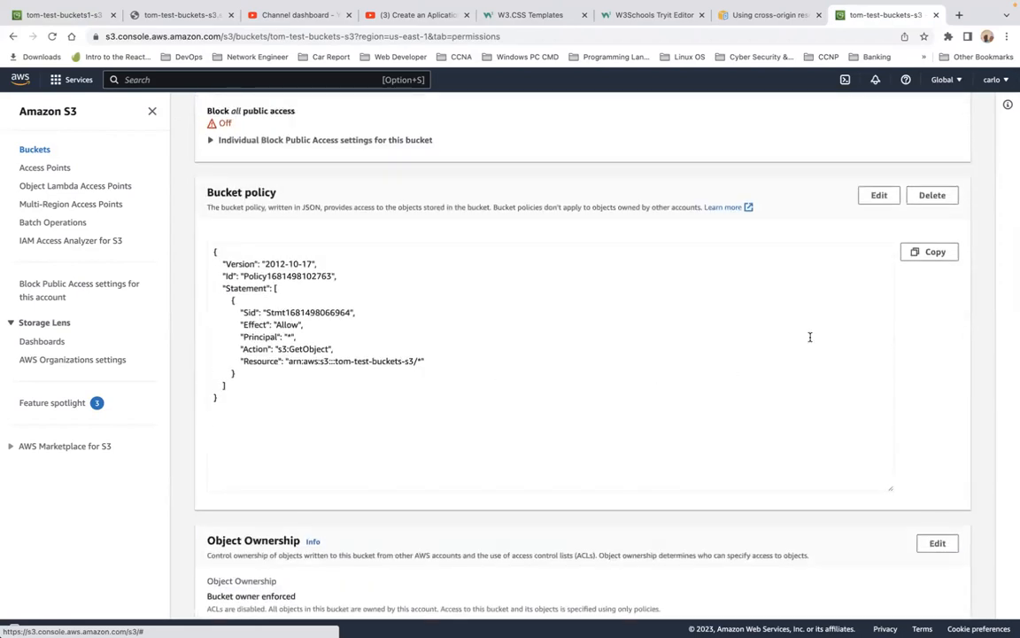
pyautogui.click(932, 252)
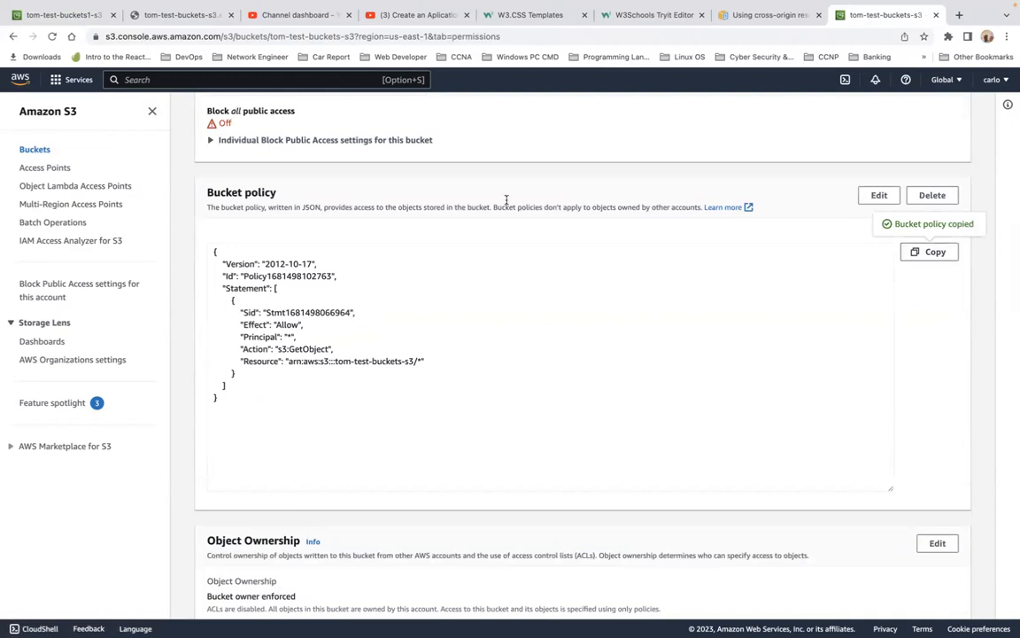
# Step: Paste the copied policy into the new bucket's policy editor
pyautogui.click(84, 45)
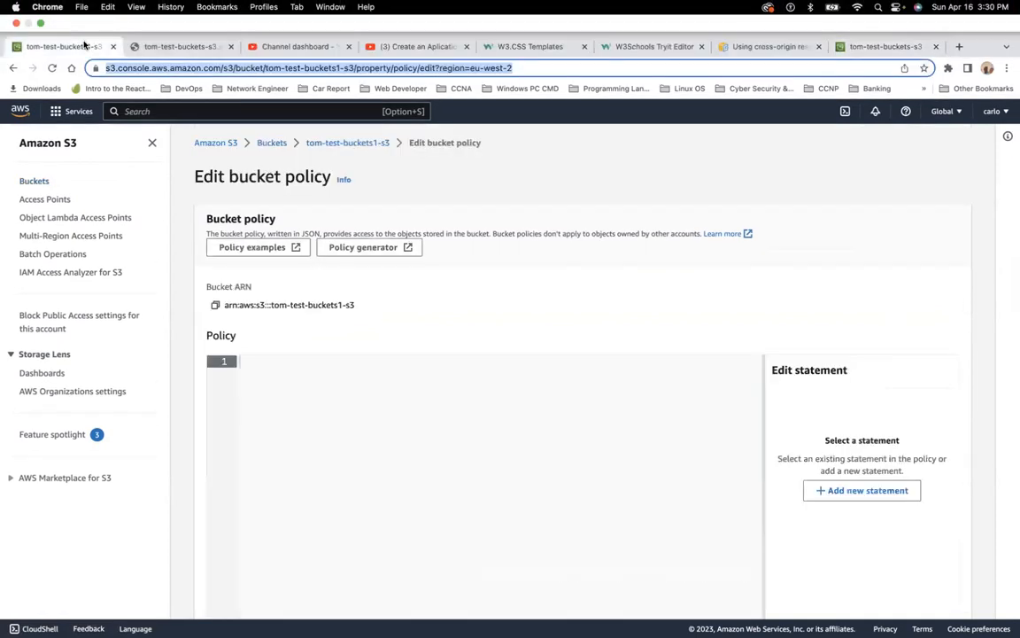
pyautogui.click(420, 435)
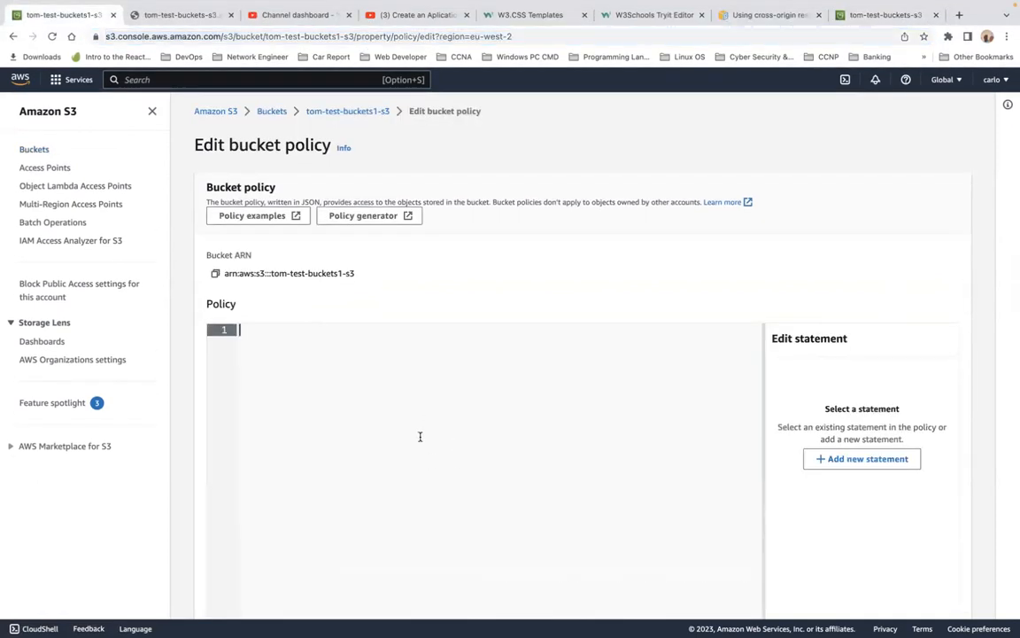
pyautogui.press('super+v')
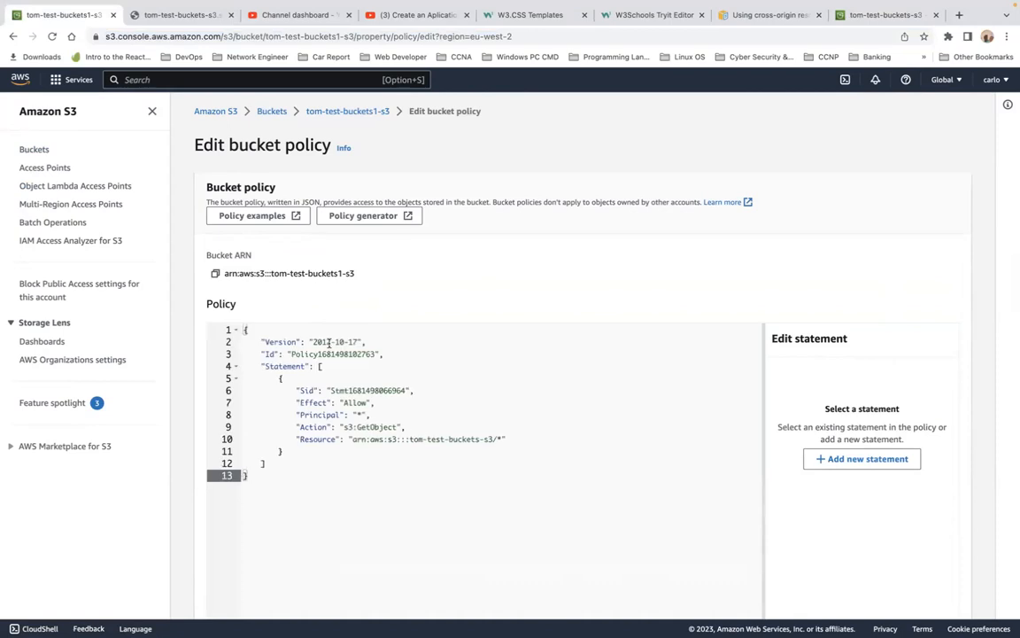
# Step: Copy the new bucket's ARN and replace the policy's resource ARN with it, keeping the /* suffix
pyautogui.click(215, 273)
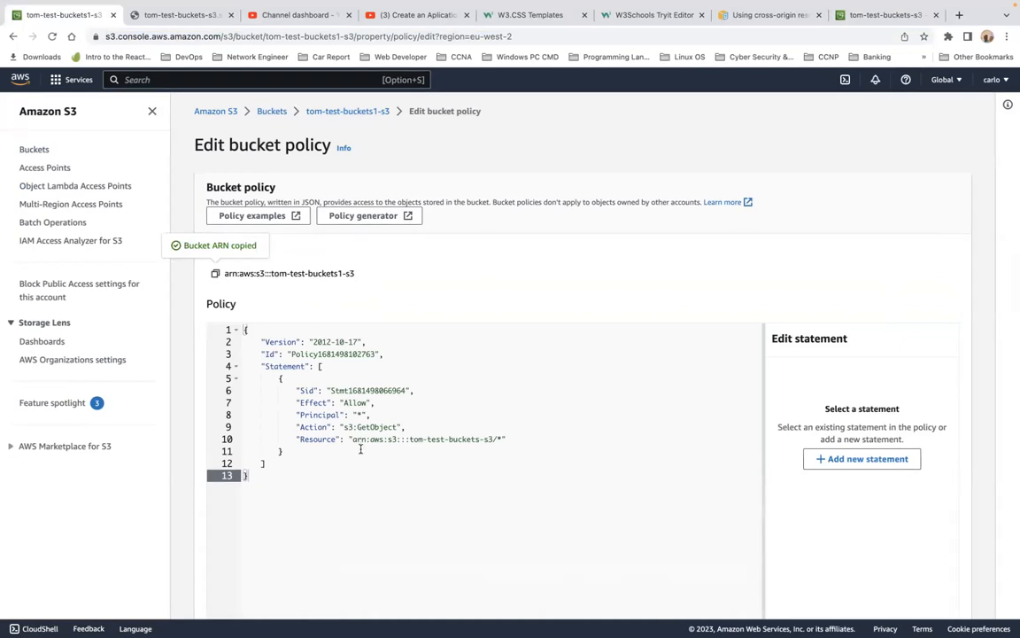
pyautogui.moveTo(352, 439); pyautogui.dragTo(499, 440)
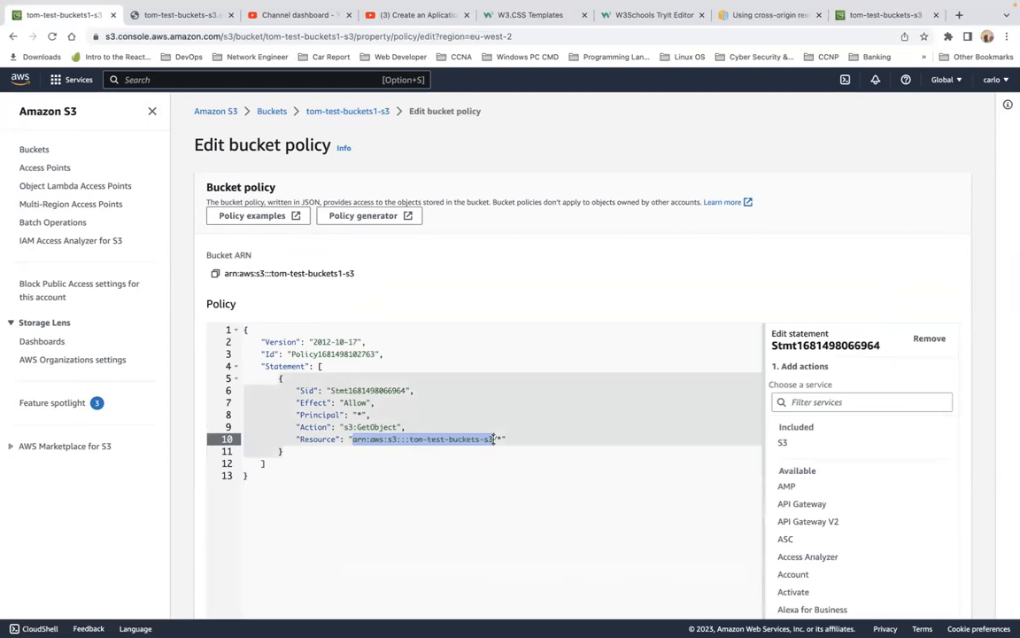
pyautogui.press('super+v')
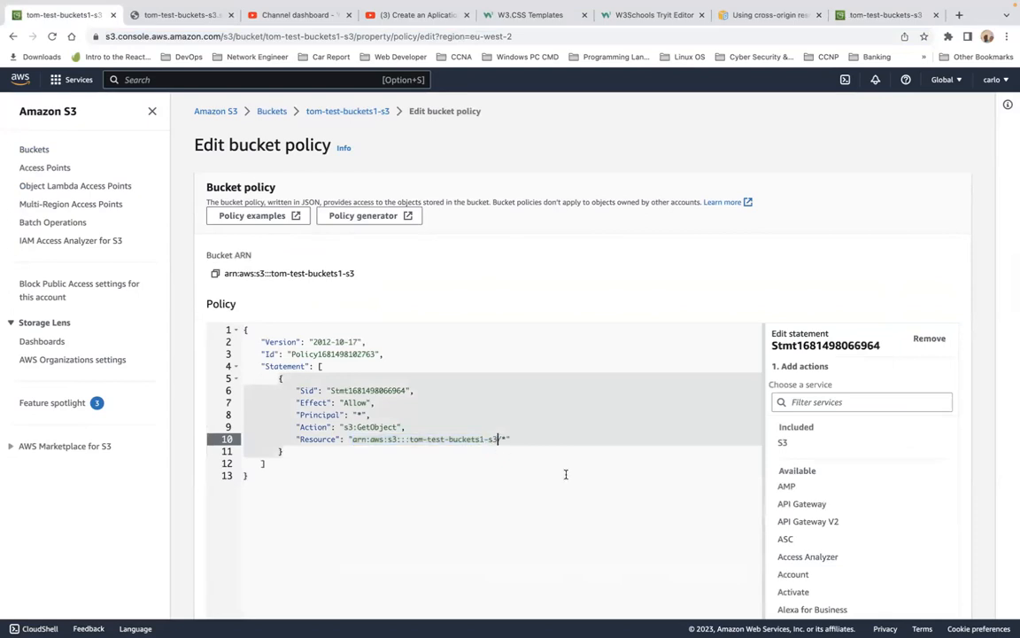
# Step: Save the new bucket's edited bucket policy
pyautogui.click(566, 475)
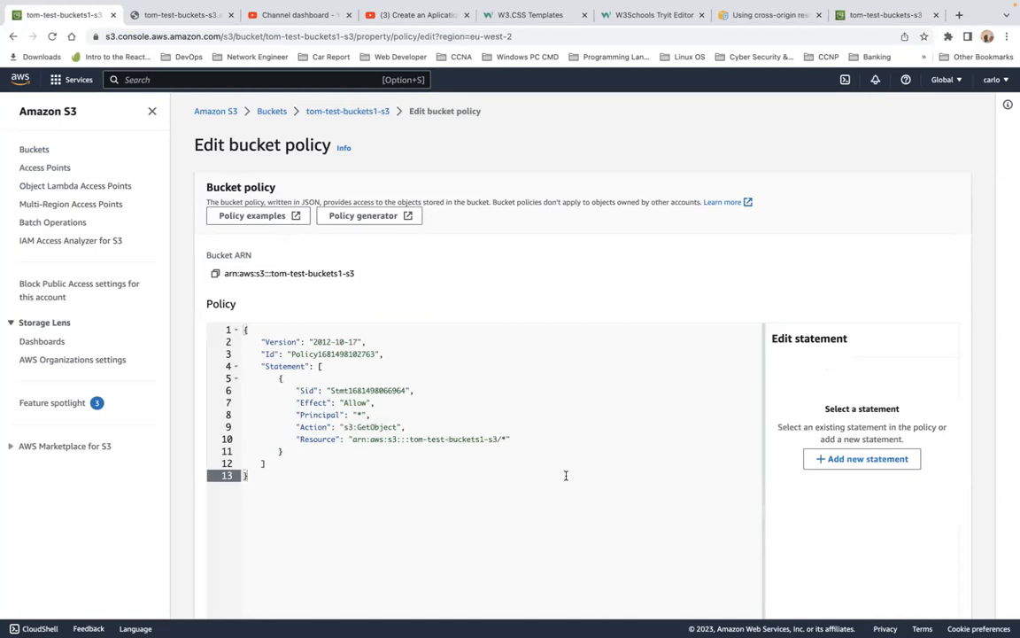
pyautogui.scroll(-4, 604, 306)
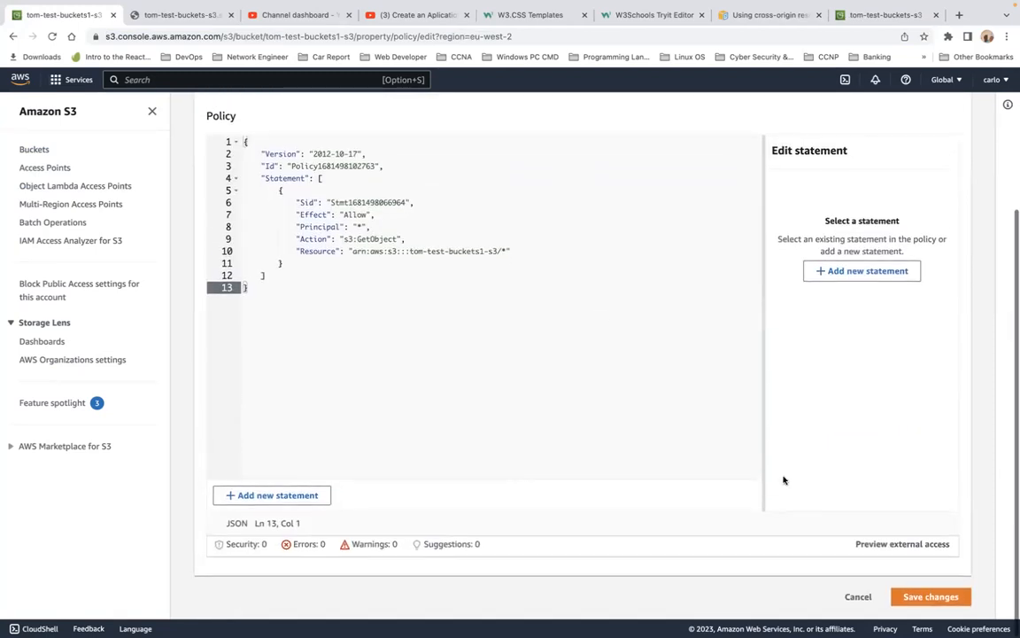
pyautogui.click(926, 600)
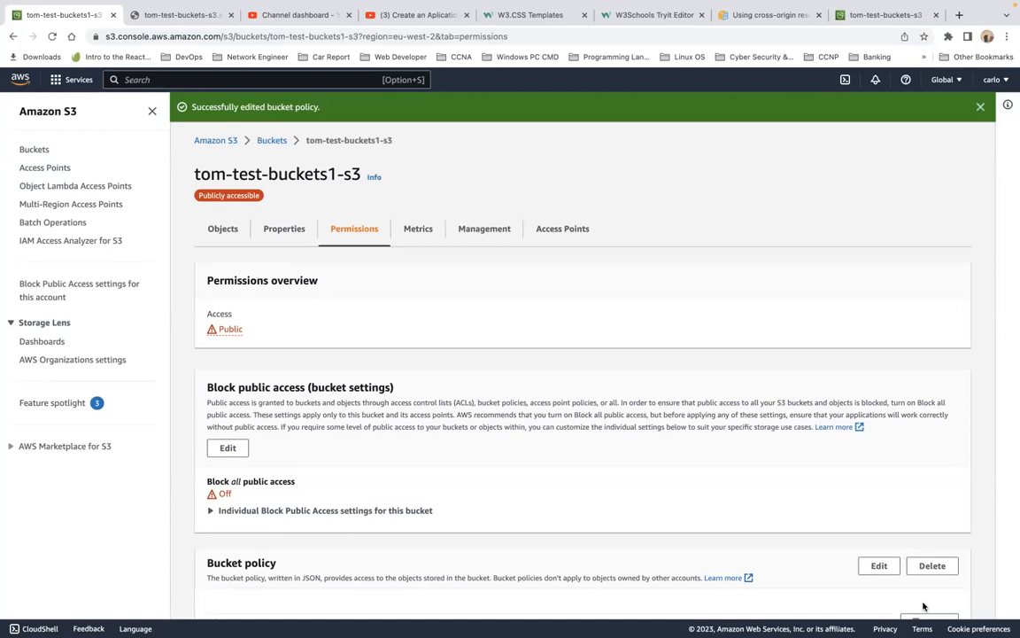
# Step: Open the new bucket's static website endpoint from its properties and continue past the insecure-connection warning
pyautogui.scroll(-3, 923, 606)
pyautogui.scroll(-15, 923, 606)
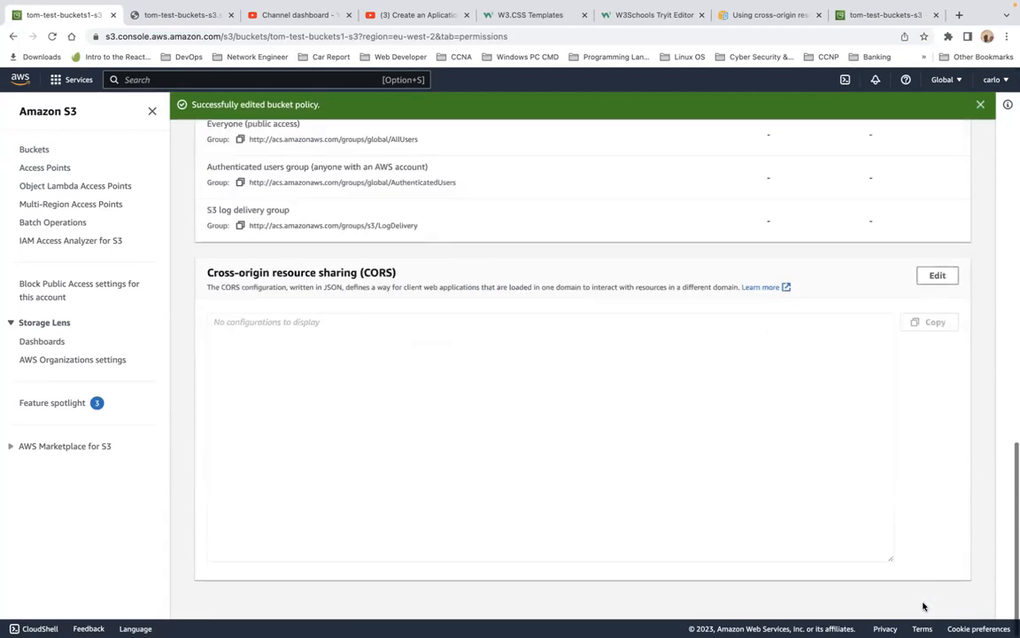
pyautogui.scroll(15, 922, 608)
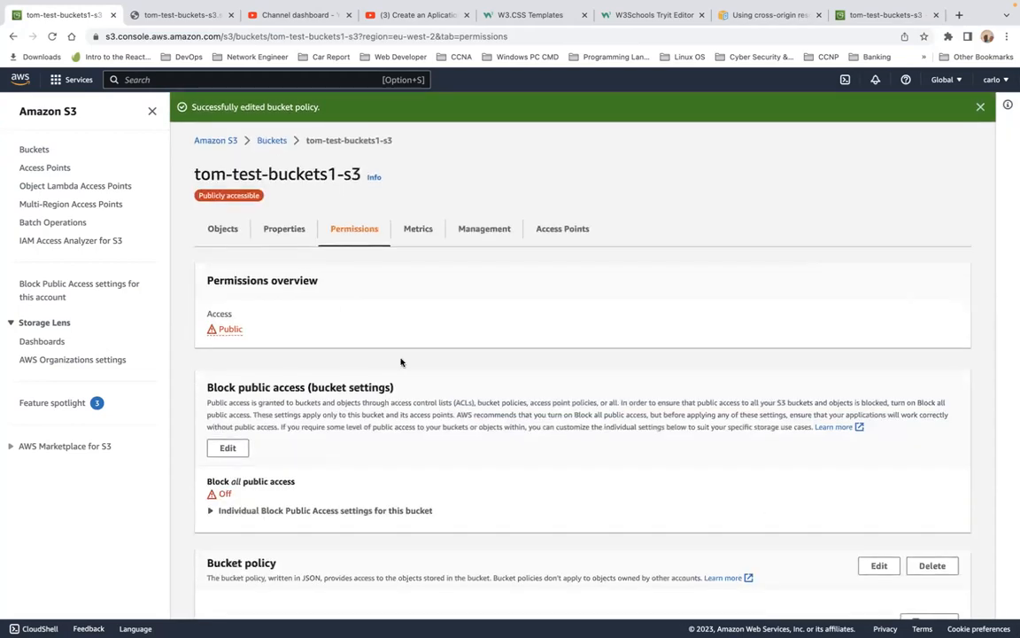
pyautogui.click(282, 231)
pyautogui.scroll(-10, 360, 352)
pyautogui.scroll(-10, 359, 352)
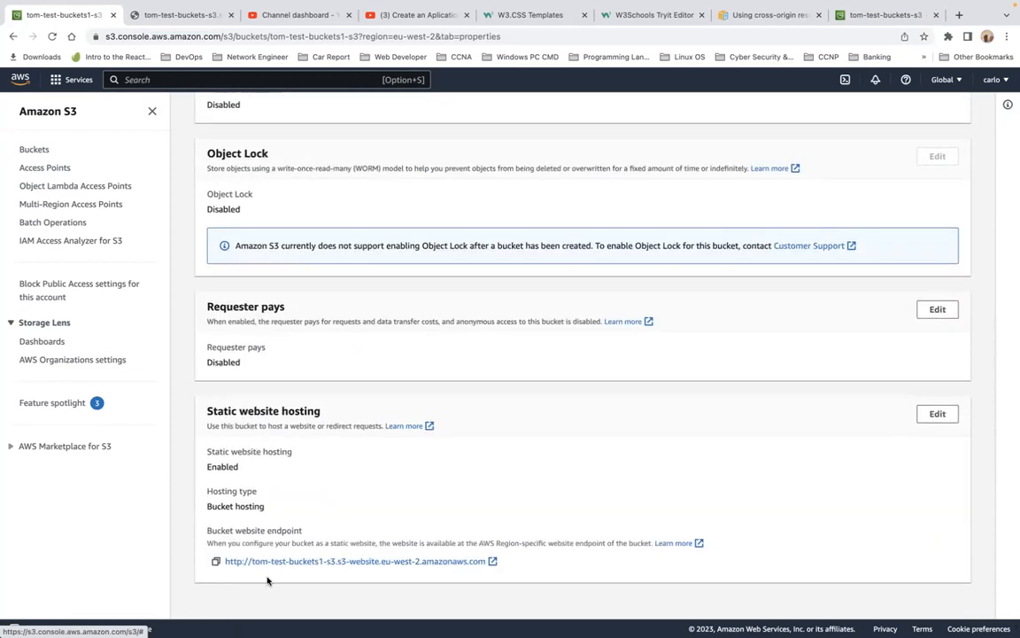
pyautogui.click(250, 563)
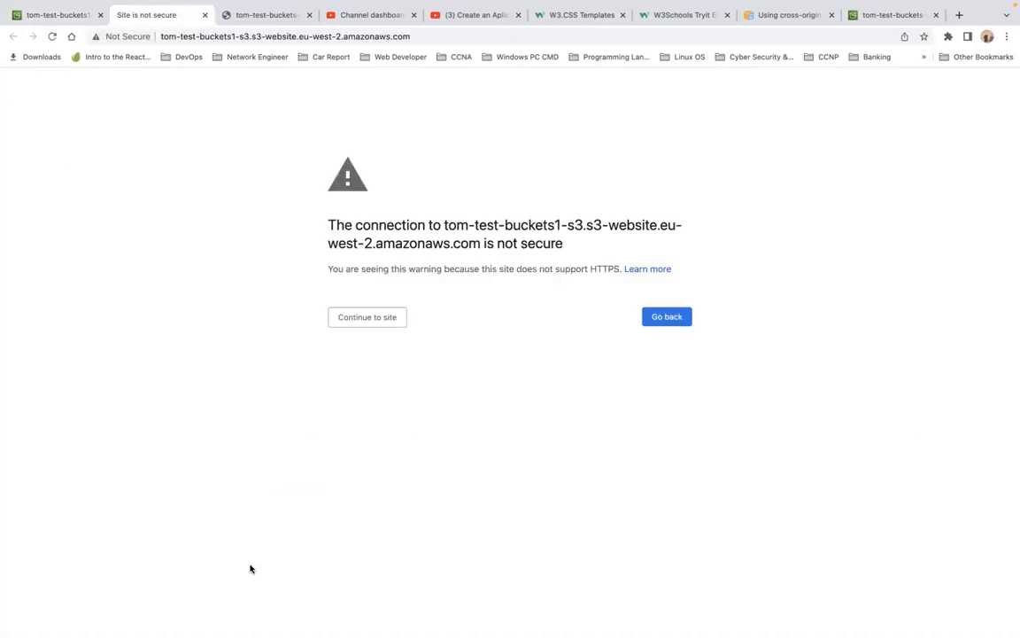
pyautogui.click(390, 324)
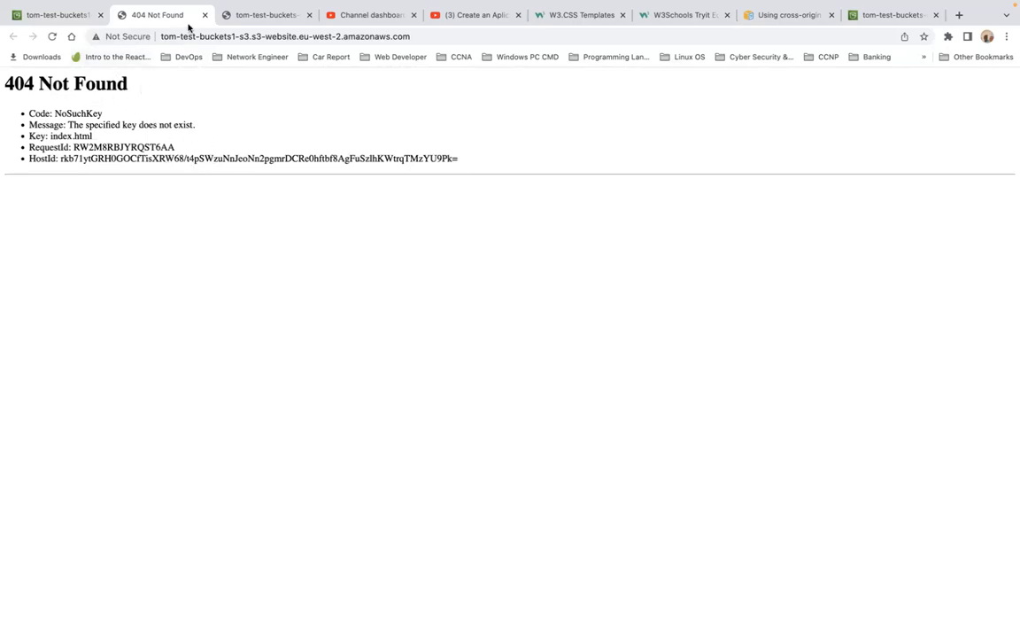
# Step: Compare the endpoint page with the original bucket's website, close the endpoint tab and return to the console
pyautogui.click(258, 16)
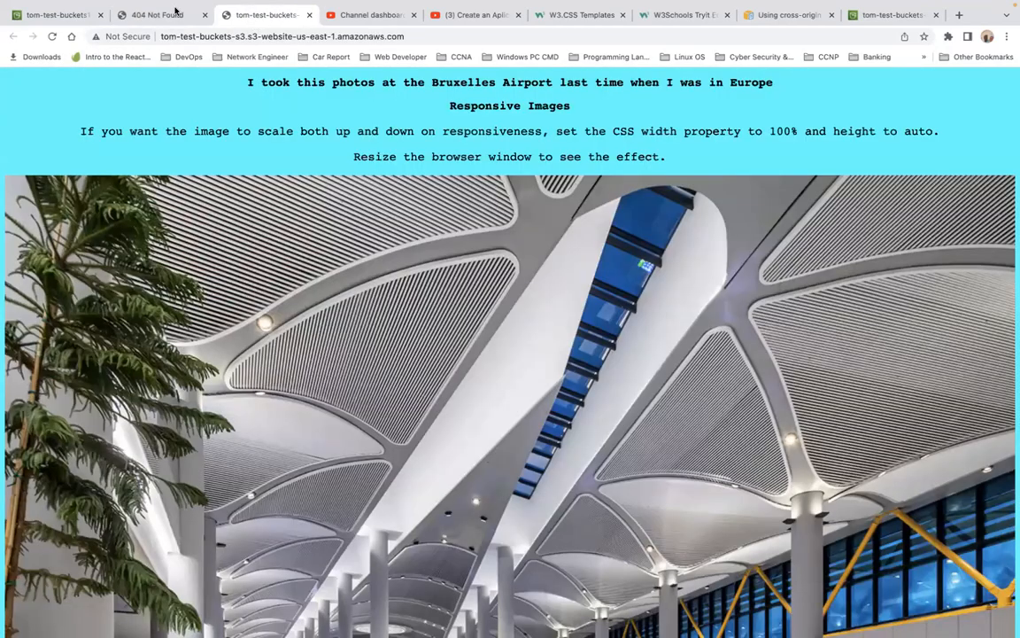
pyautogui.click(171, 16)
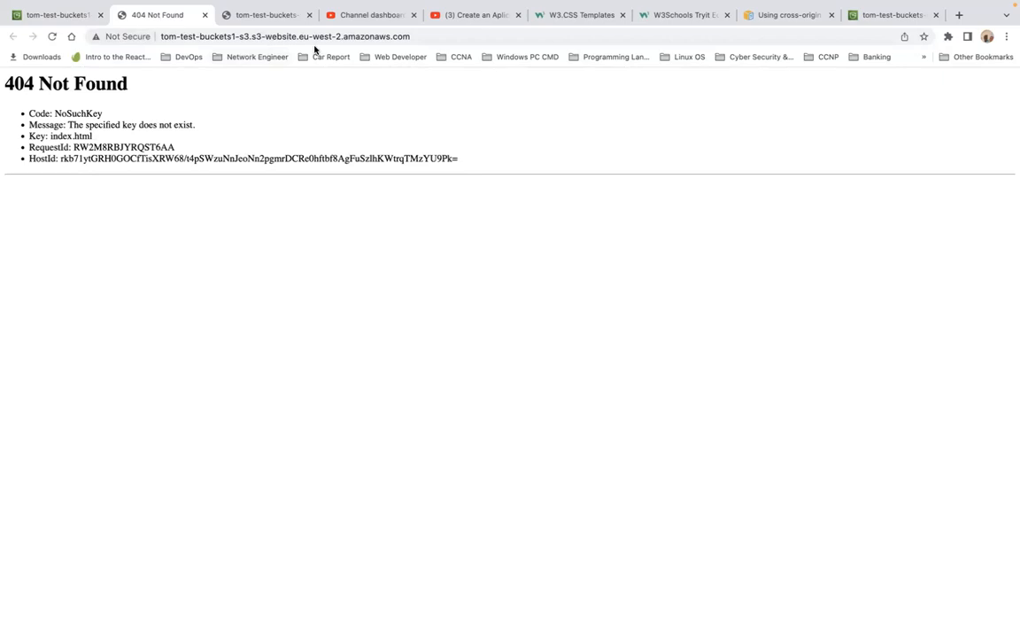
pyautogui.click(202, 16)
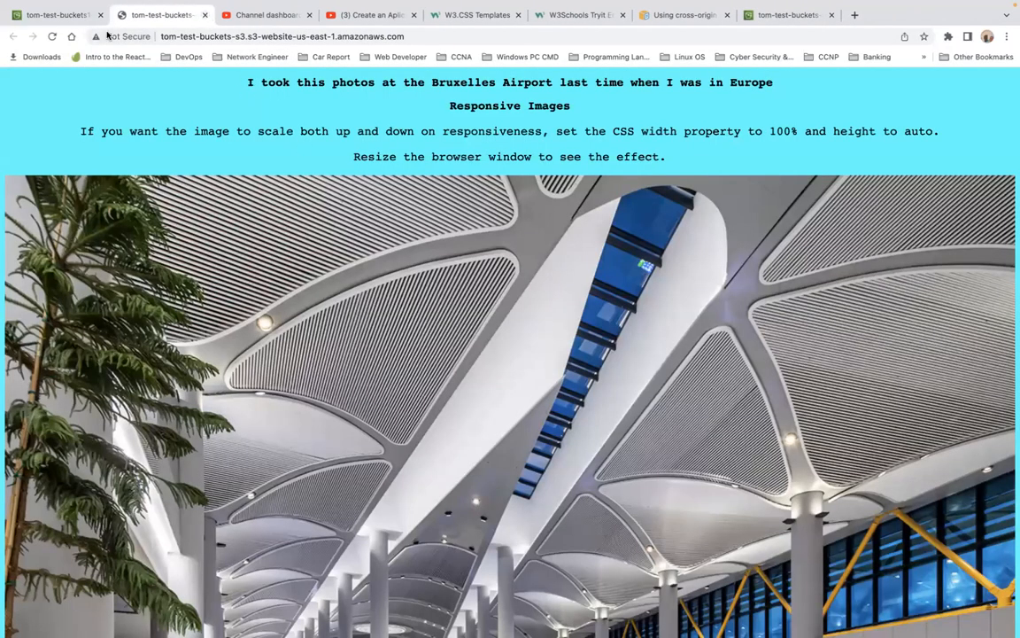
pyautogui.click(62, 16)
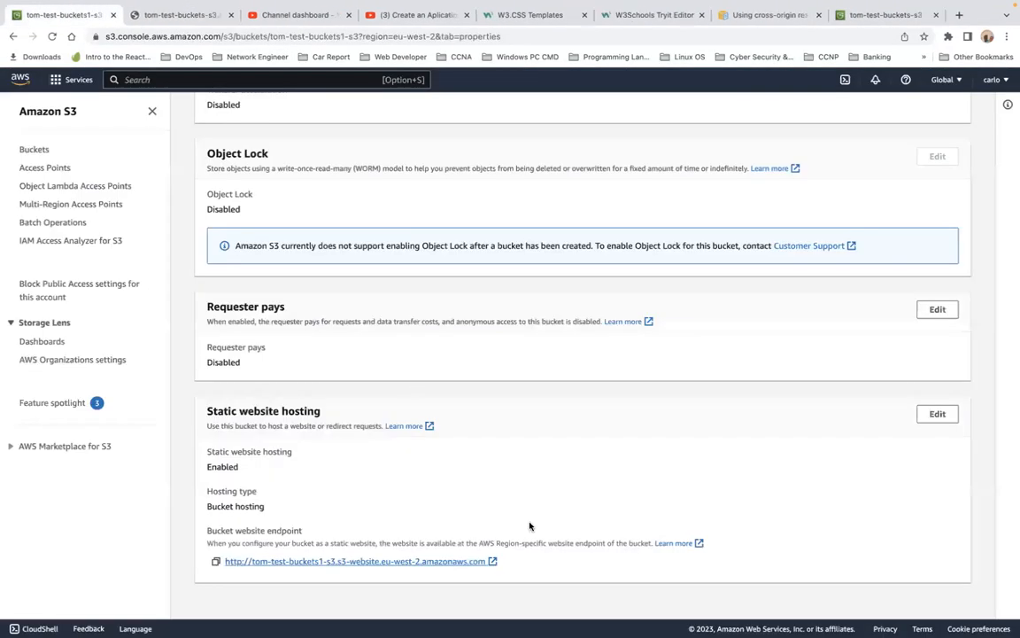
# Step: Upload extra-page.html from the S3 folder to the tom-test-buckets1-s3 bucket
pyautogui.scroll(8, 530, 526)
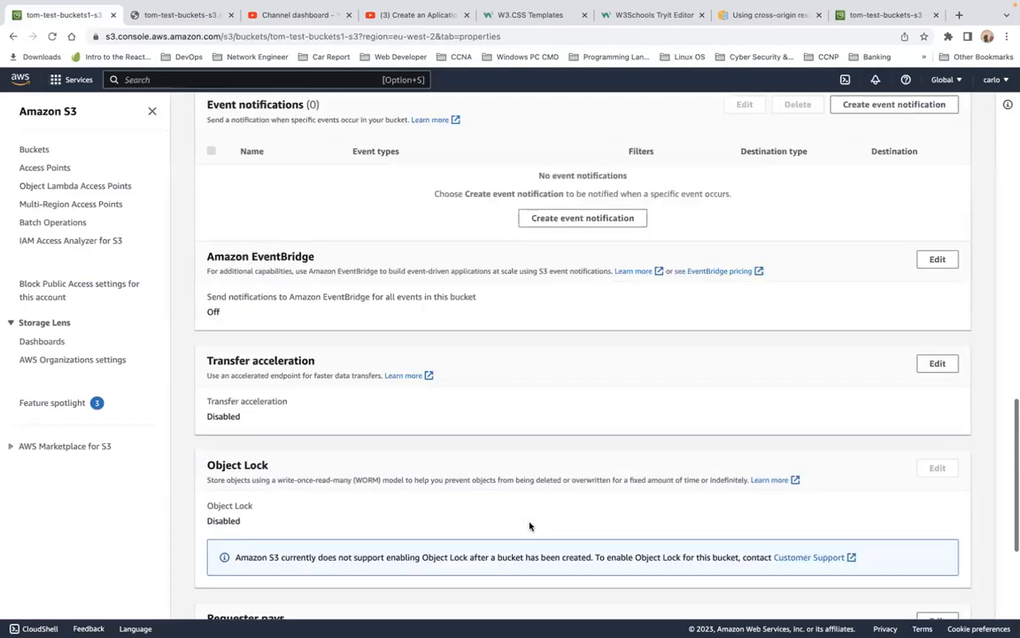
pyautogui.scroll(10, 530, 523)
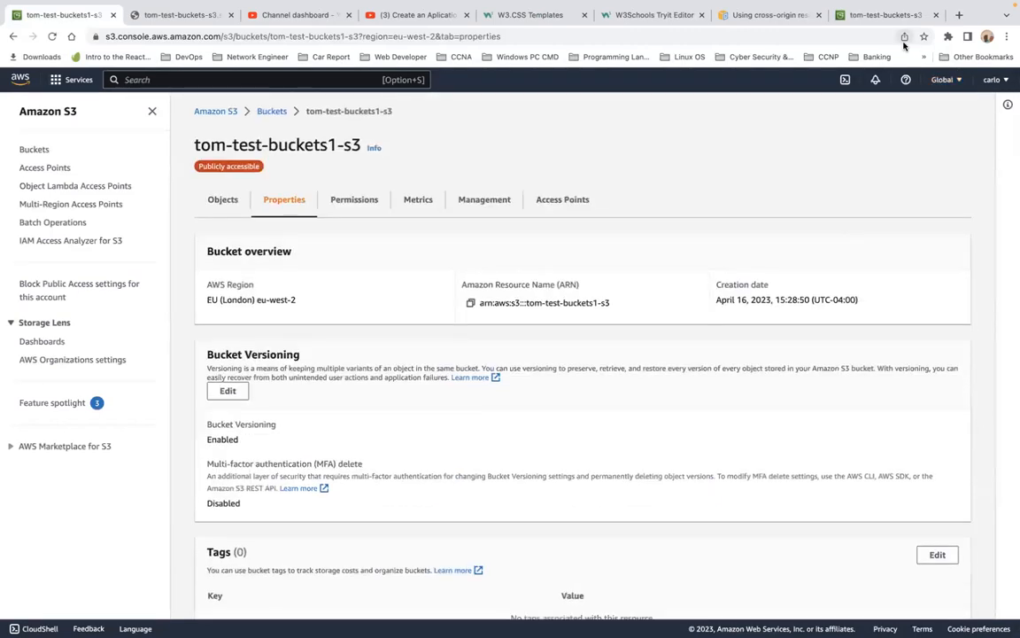
pyautogui.scroll(-3, 574, 299)
pyautogui.scroll(4, 574, 298)
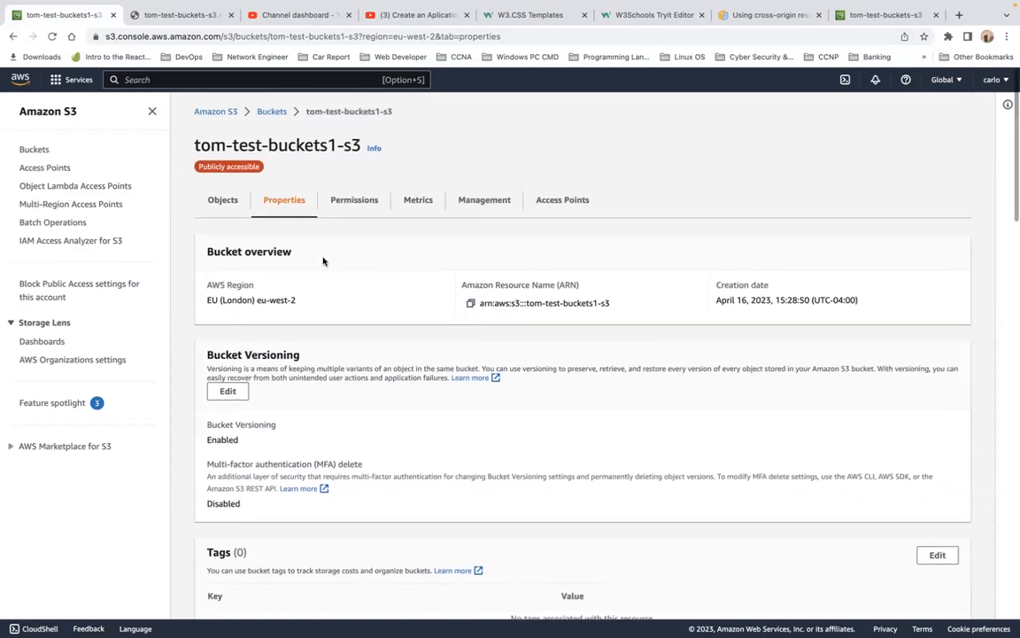
pyautogui.click(222, 203)
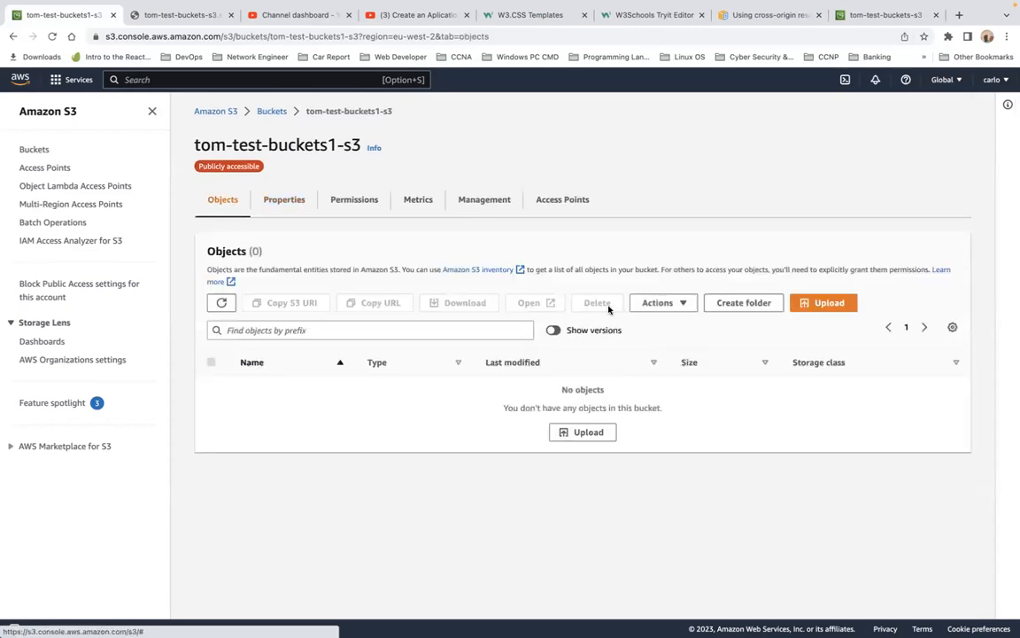
pyautogui.click(825, 309)
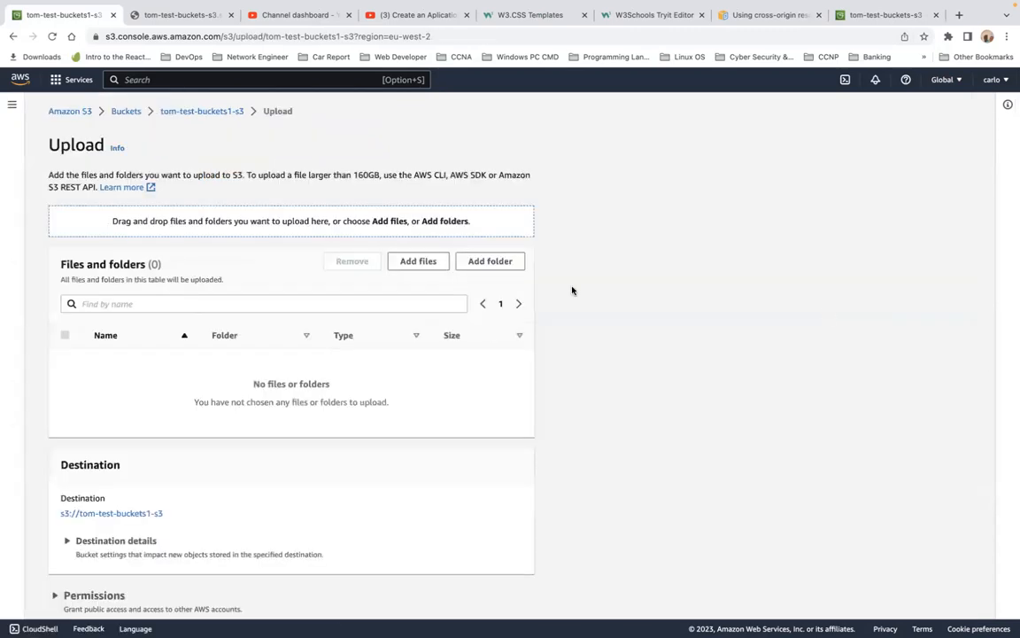
pyautogui.click(418, 262)
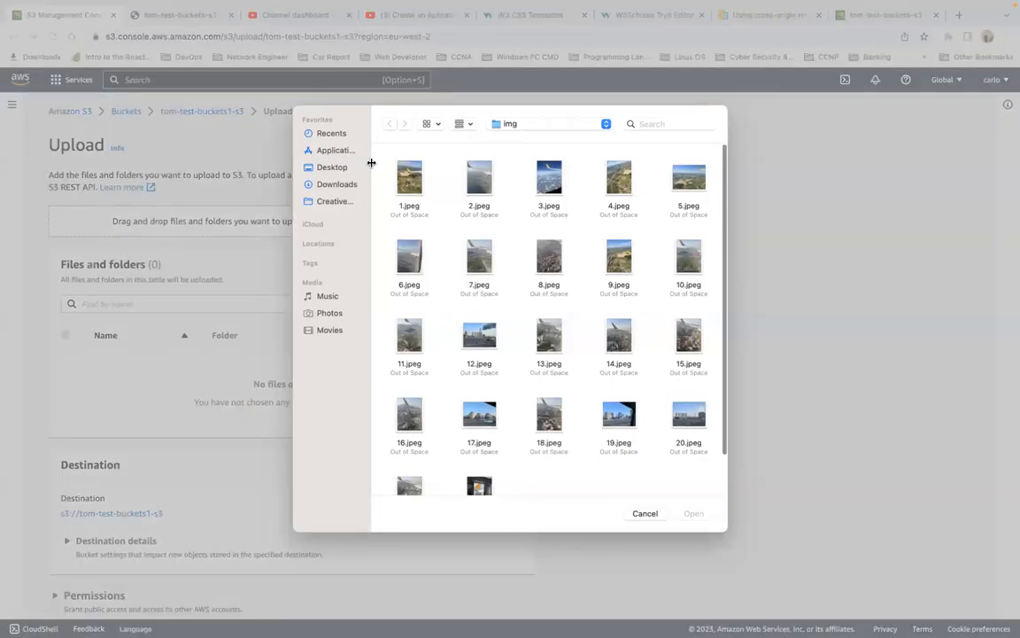
pyautogui.click(546, 131)
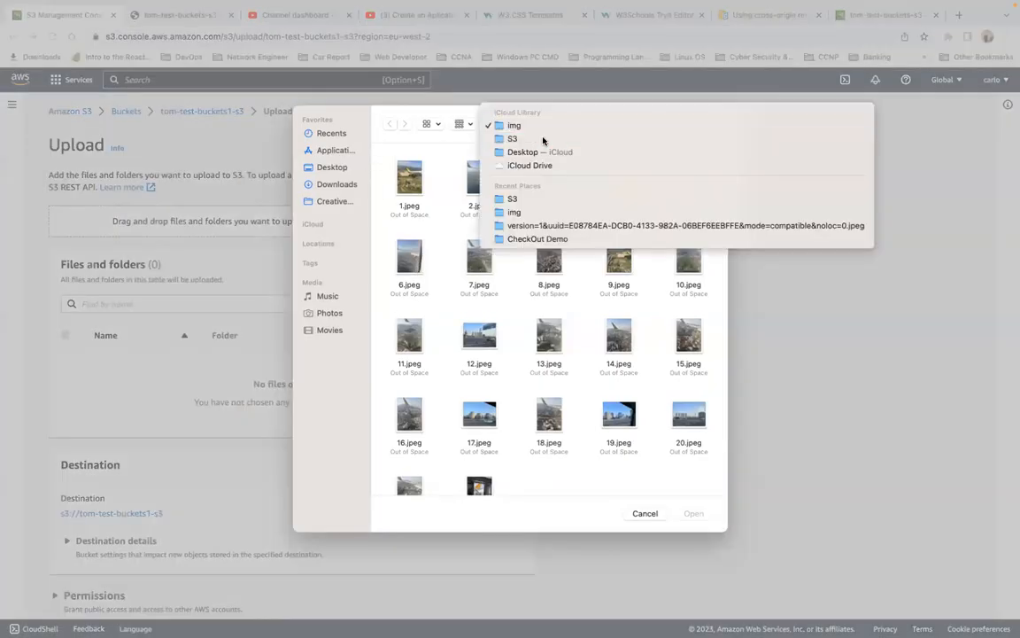
pyautogui.click(543, 140)
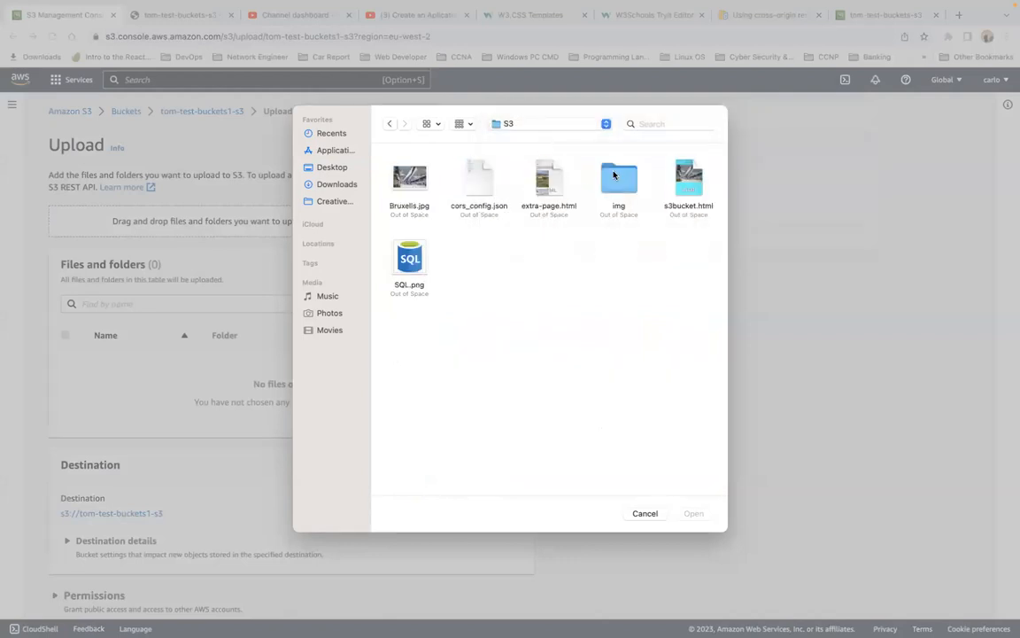
pyautogui.click(555, 178)
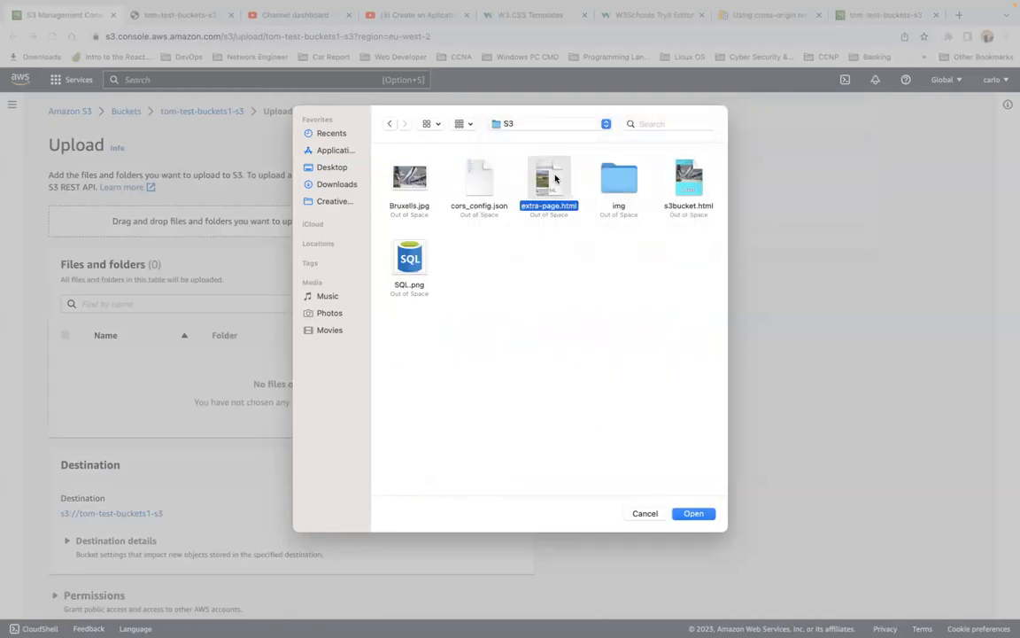
pyautogui.click(696, 517)
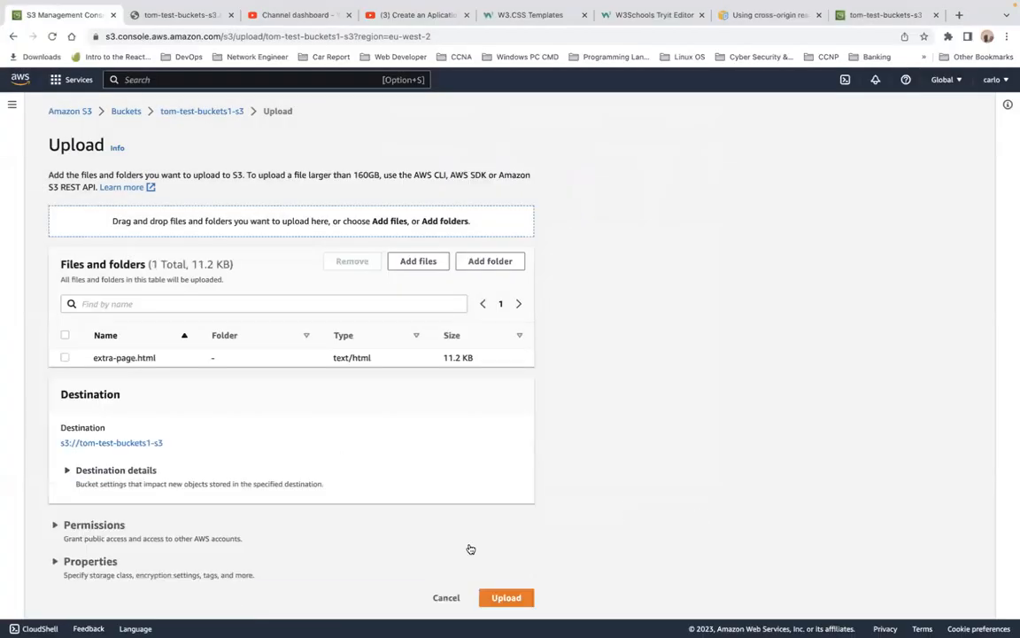
pyautogui.click(506, 597)
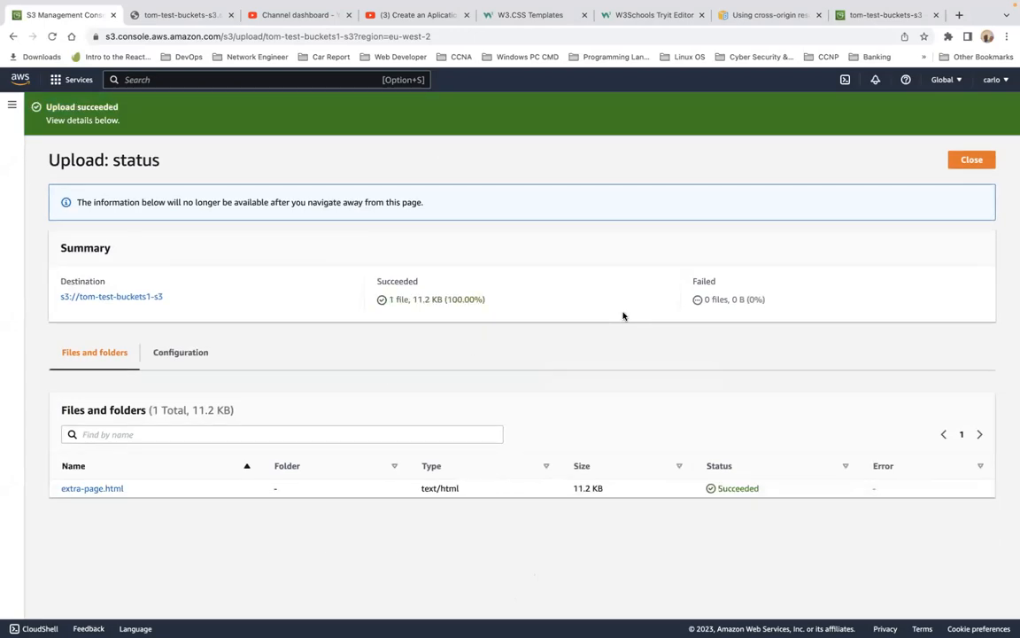
pyautogui.click(974, 163)
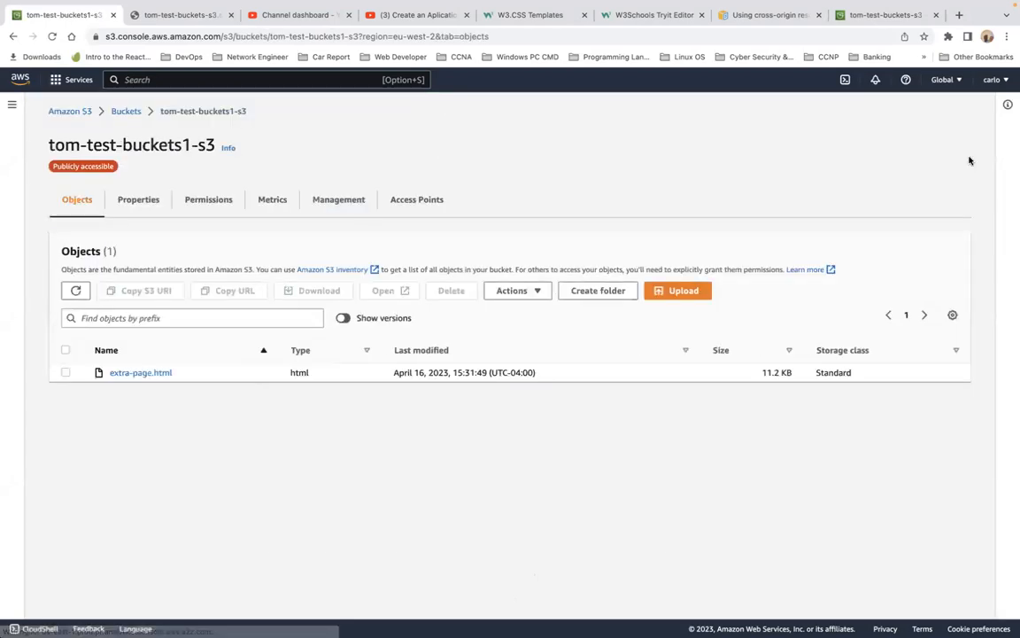
# Step: Upload the img folder from the S3 folder to the tom-test-buckets1-s3 bucket
pyautogui.click(681, 299)
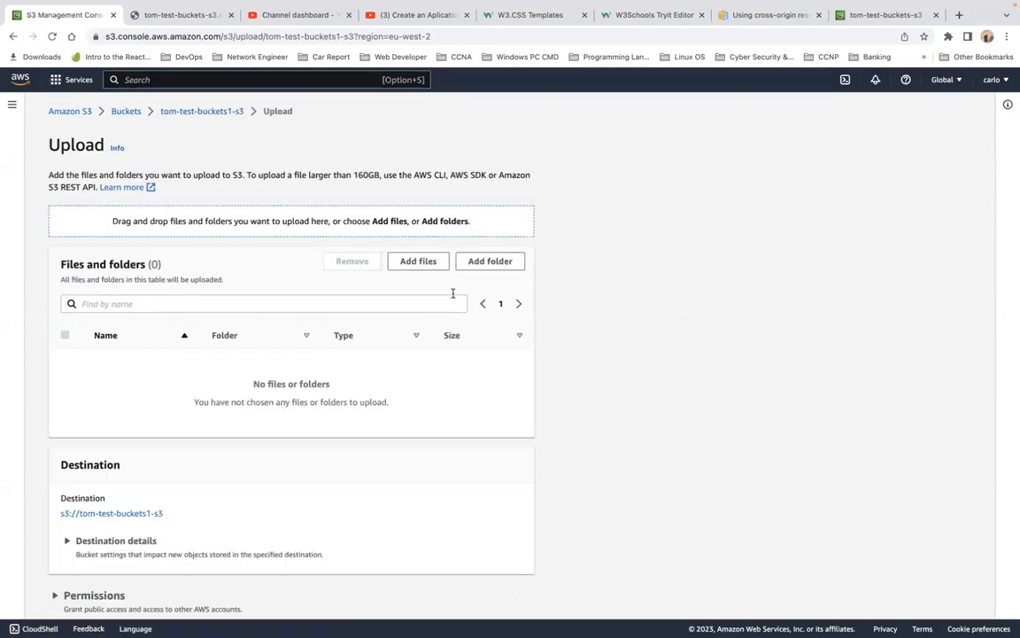
pyautogui.click(496, 261)
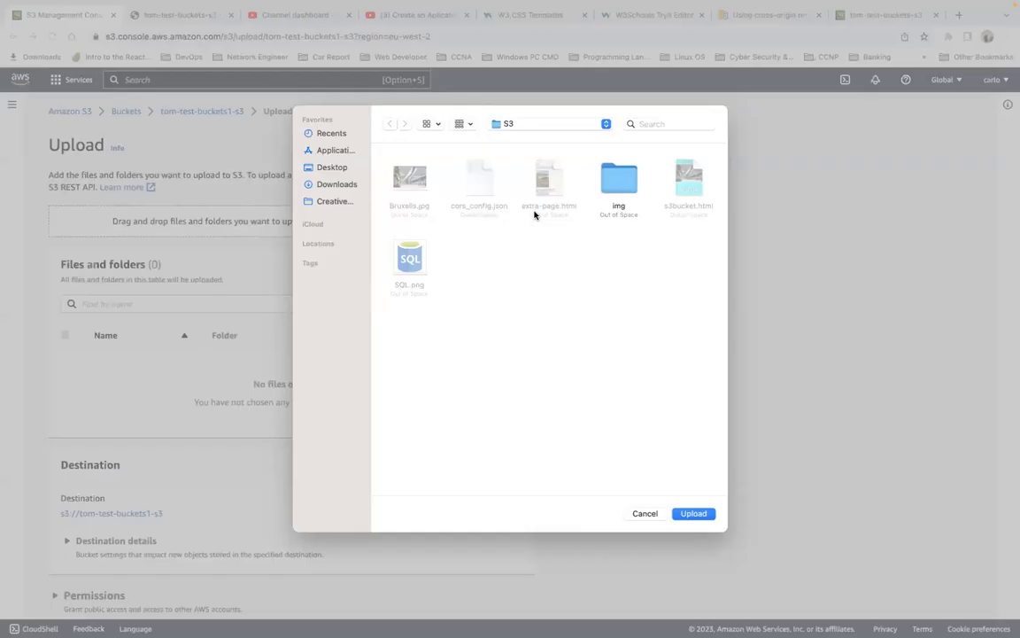
pyautogui.click(622, 201)
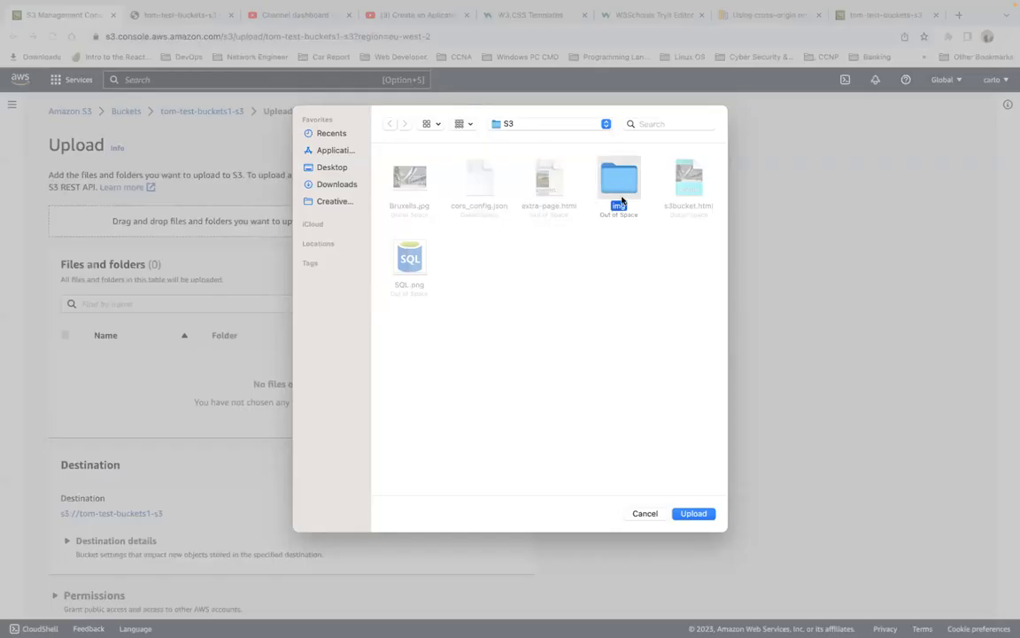
pyautogui.click(696, 514)
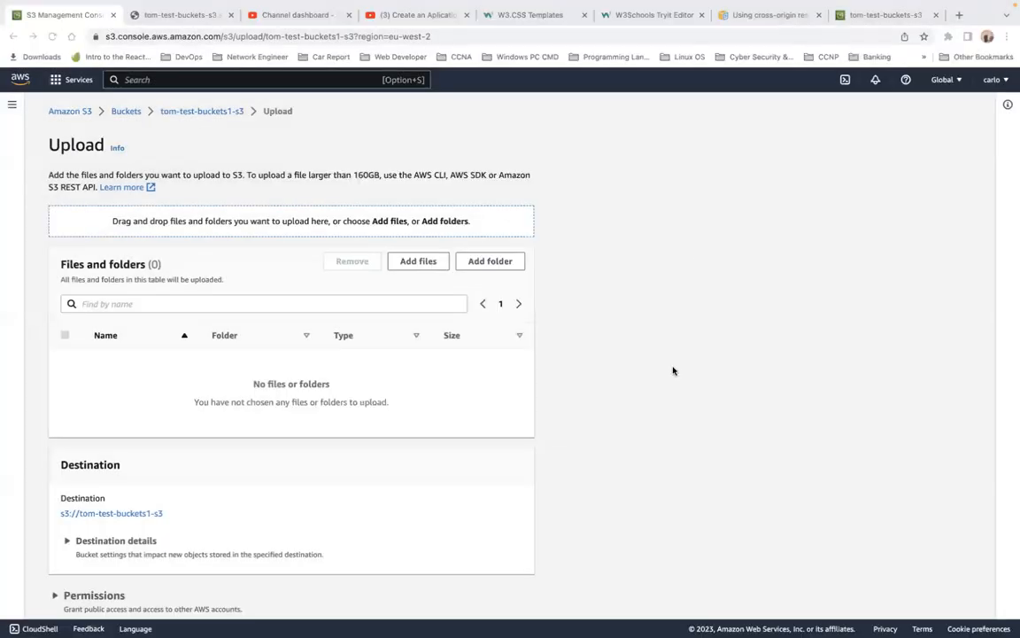
pyautogui.click(618, 105)
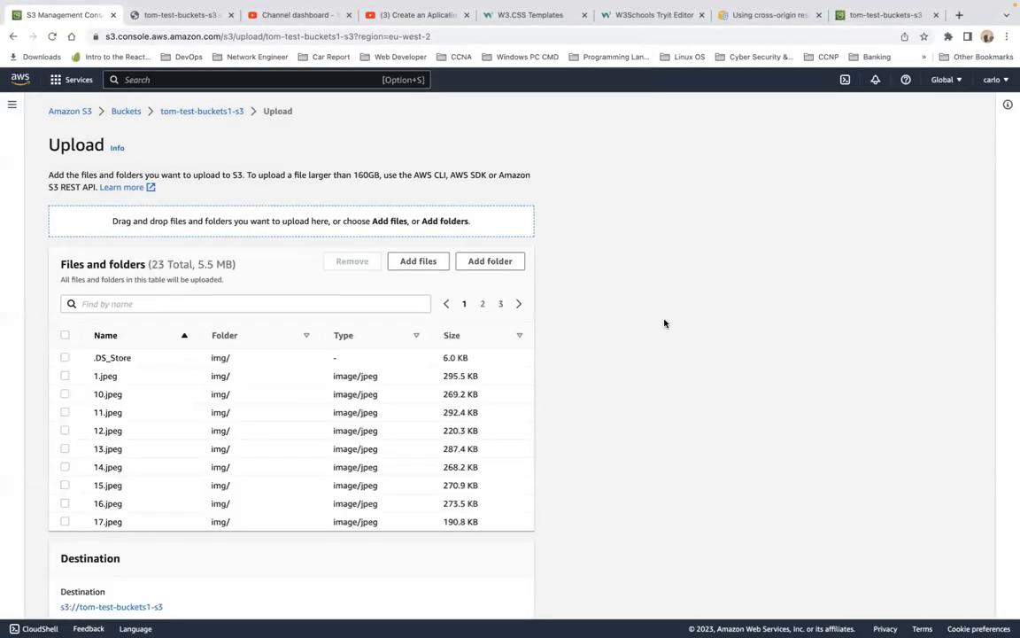
pyautogui.scroll(-3, 519, 371)
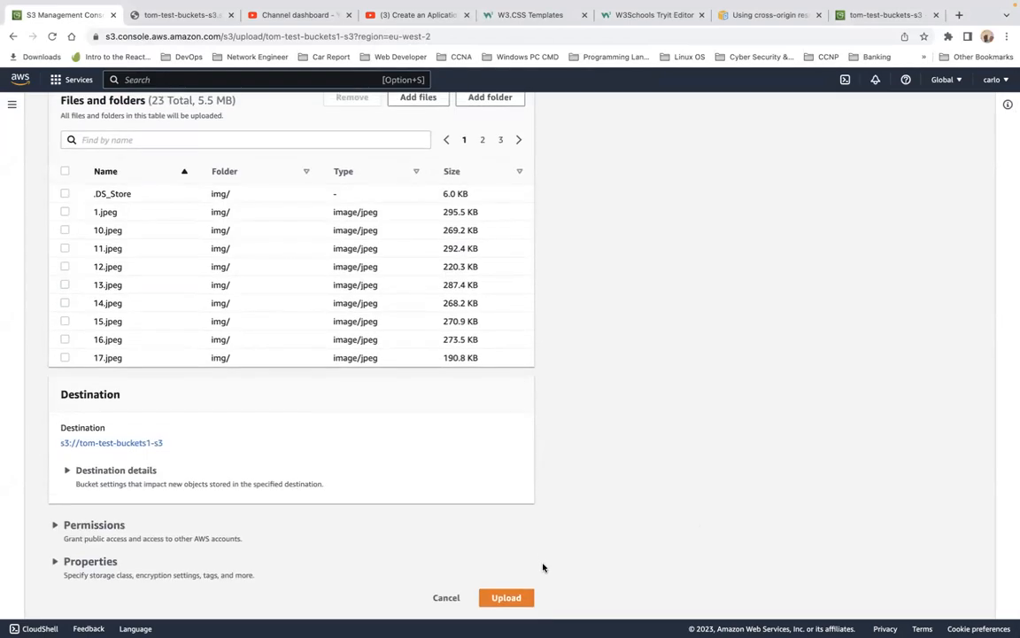
pyautogui.click(518, 599)
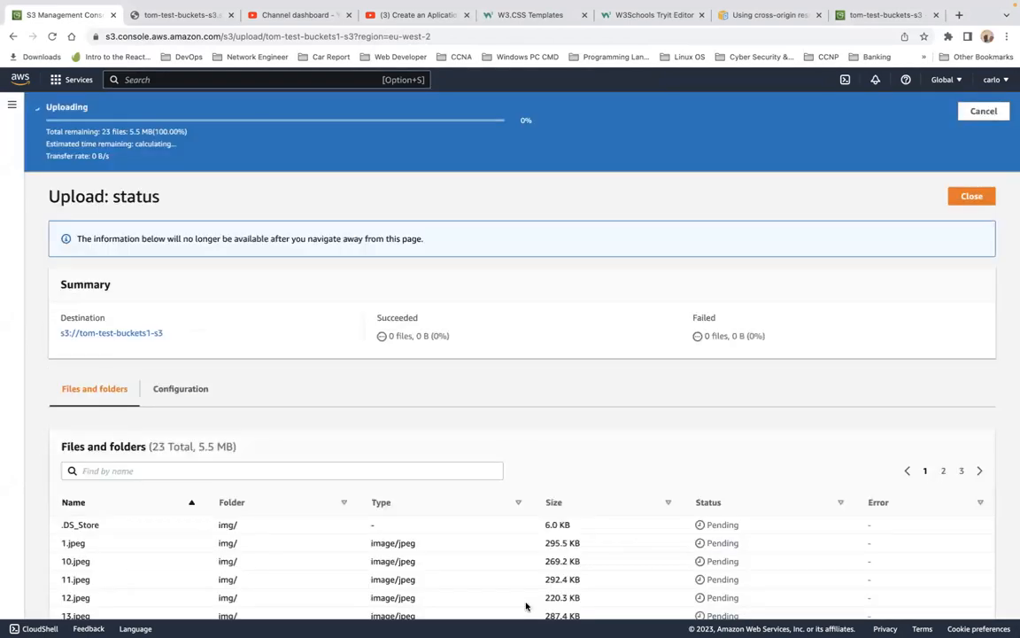
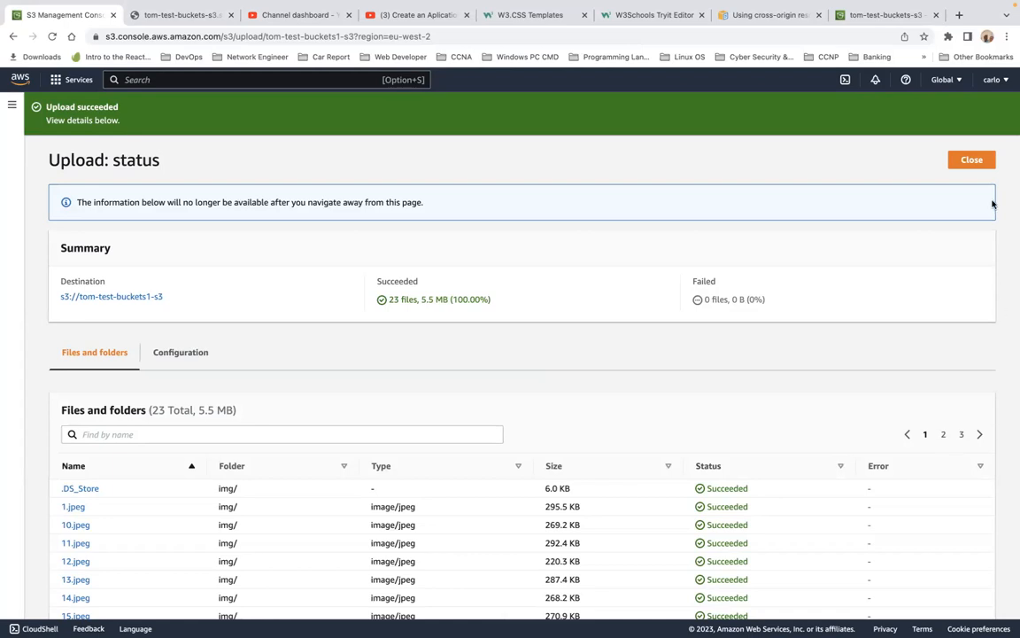
# Step: Close the upload status, open the bucket's static website endpoint from its properties, reload it twice and return to the console
pyautogui.click(972, 160)
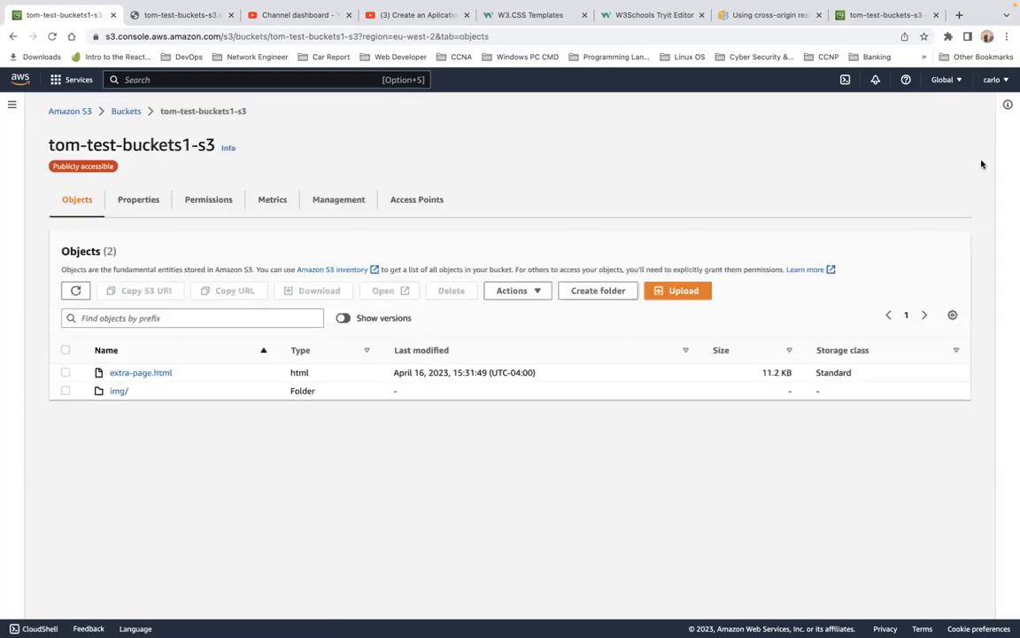
pyautogui.click(152, 200)
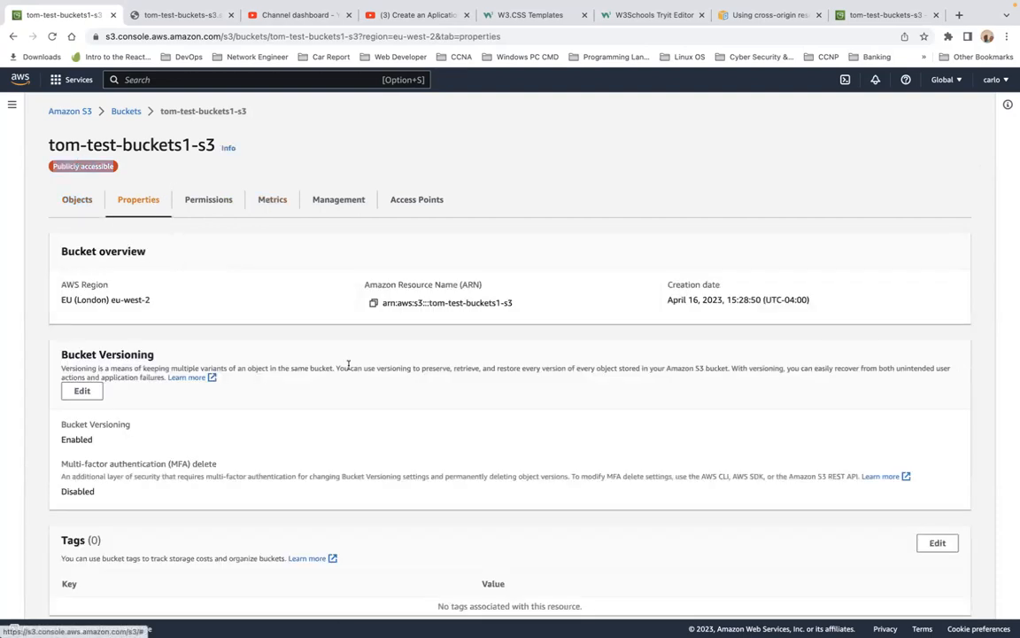
pyautogui.scroll(-5, 348, 363)
pyautogui.scroll(-10, 348, 365)
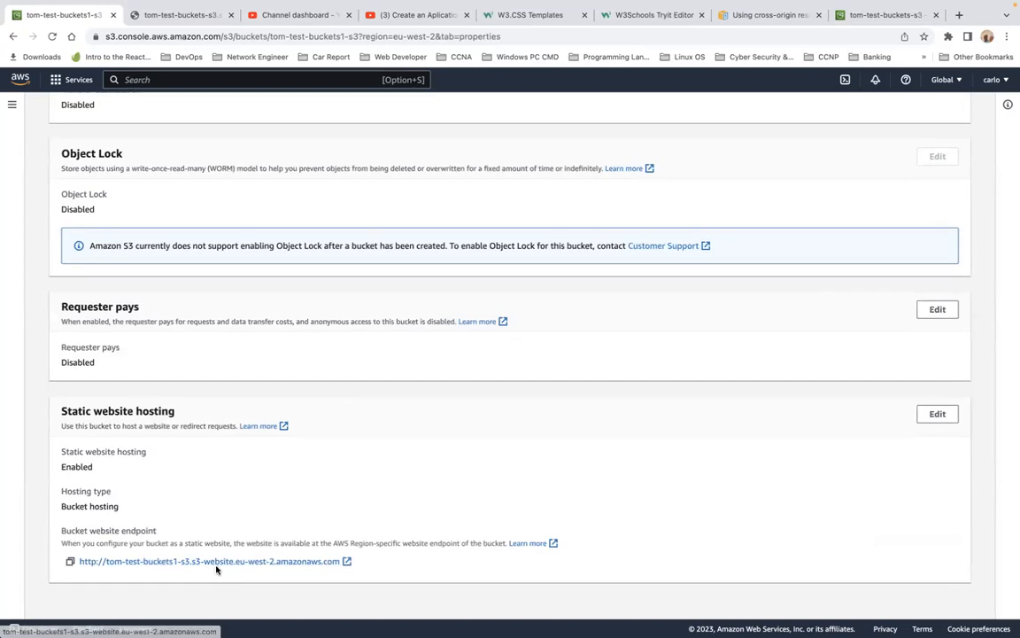
pyautogui.click(221, 560)
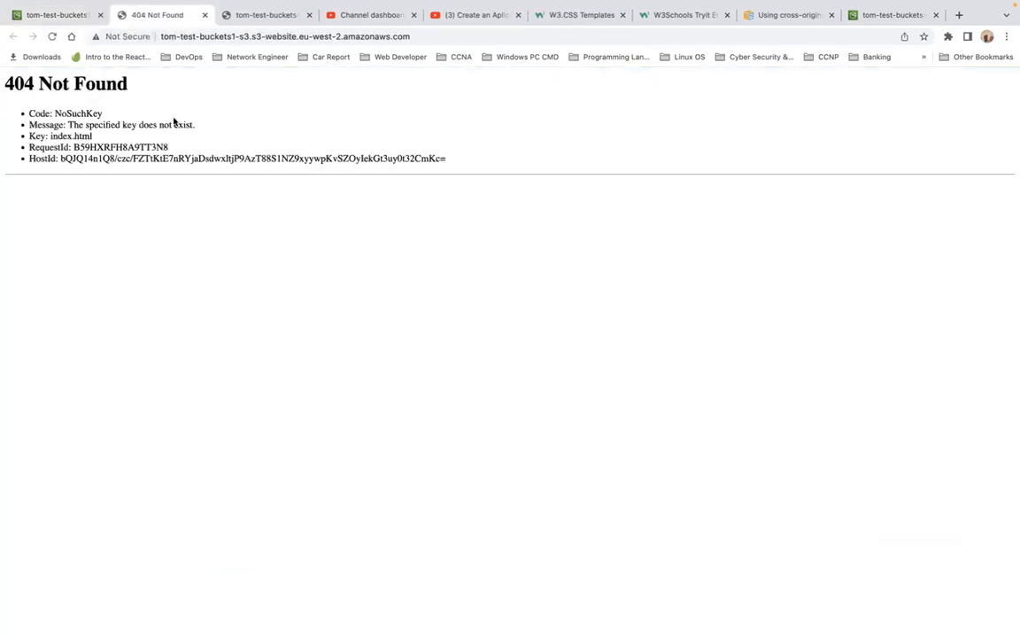
pyautogui.click(51, 36)
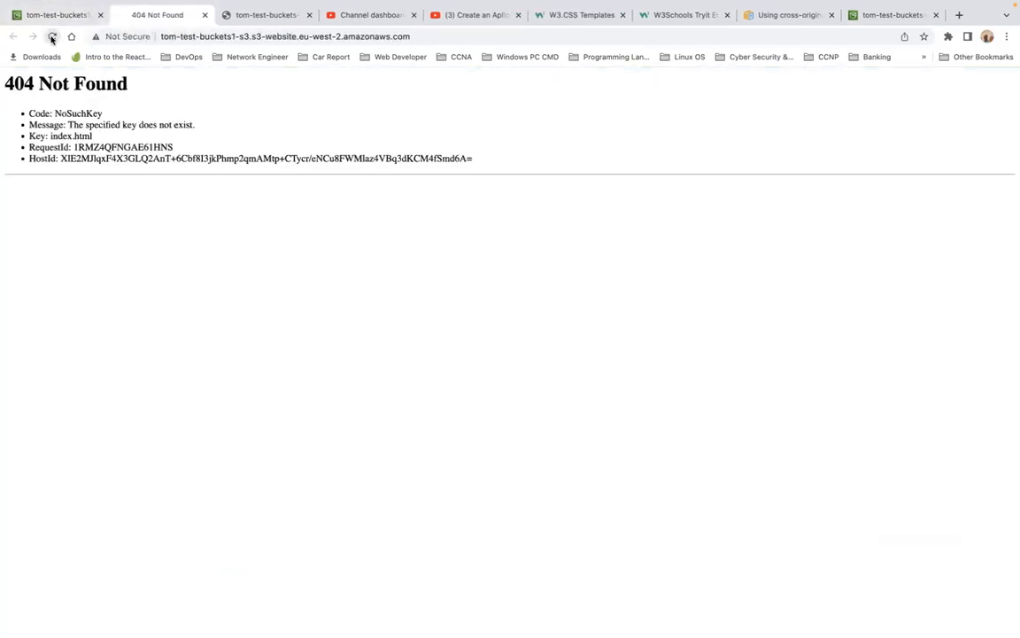
pyautogui.click(52, 36)
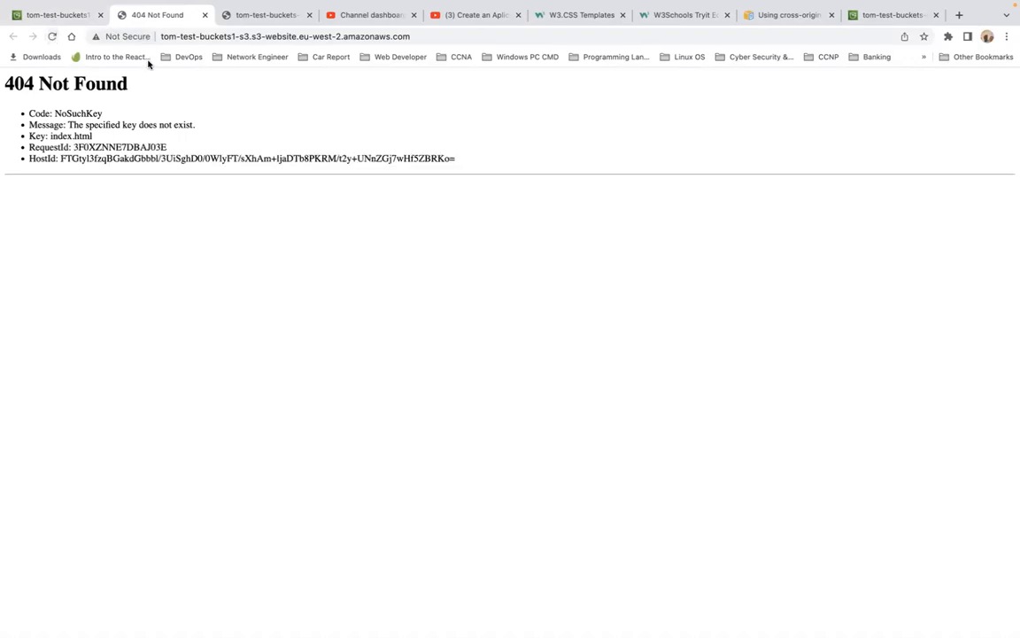
pyautogui.click(61, 15)
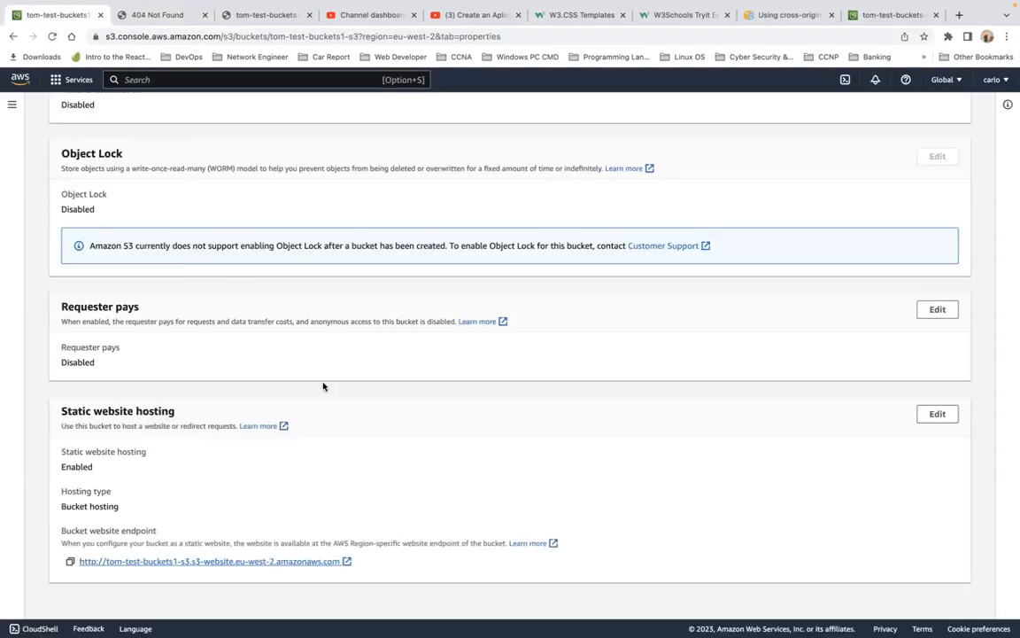
# Step: Open the object URL of extra-page.html from the tom-test-buckets1-s3 bucket's objects
pyautogui.scroll(10, 323, 387)
pyautogui.scroll(-10, 324, 386)
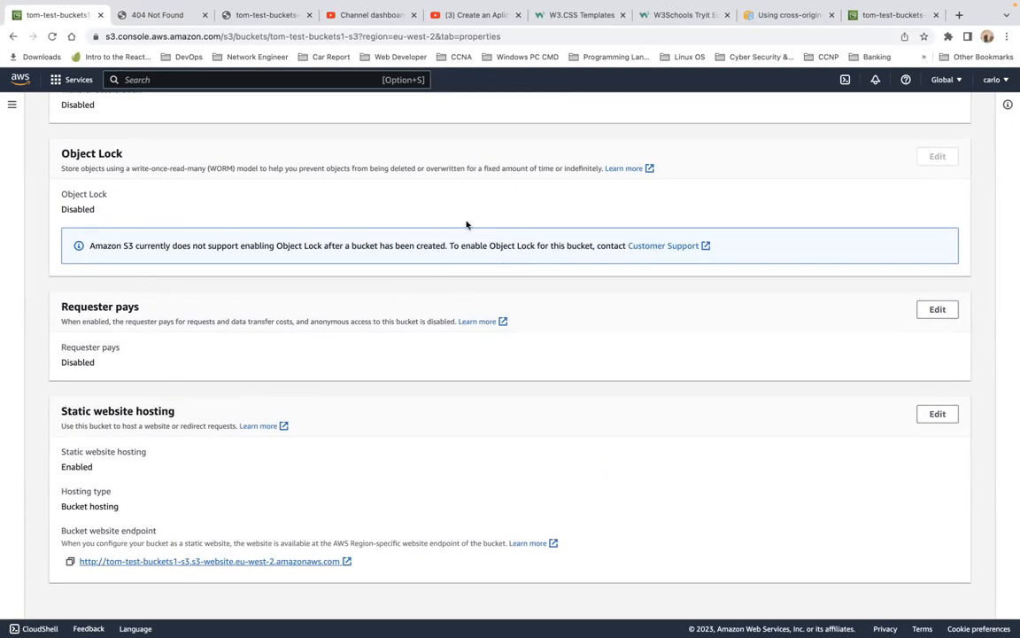
pyautogui.scroll(3, 467, 224)
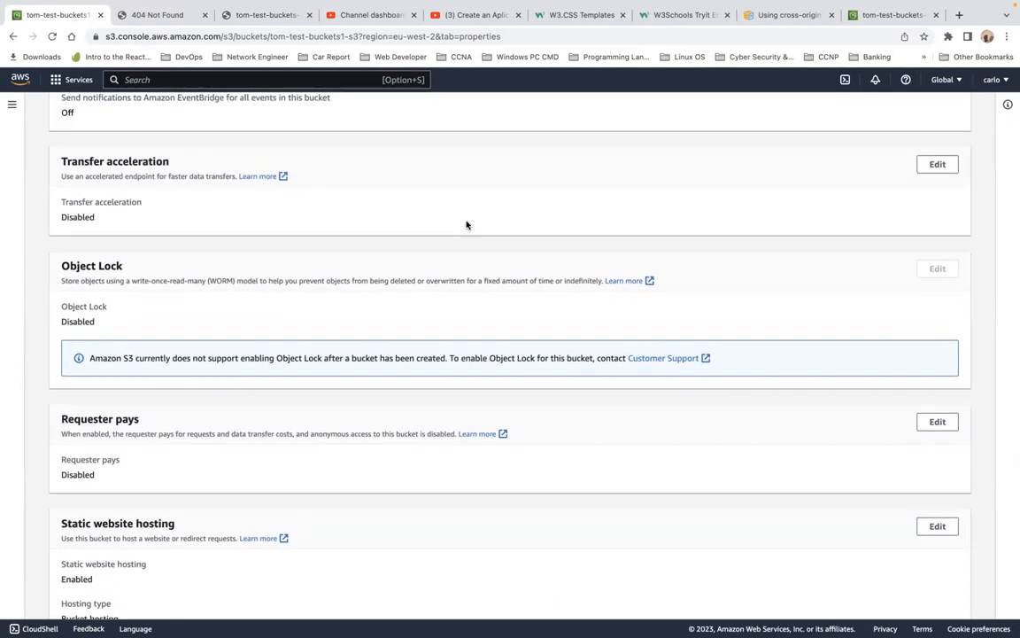
pyautogui.scroll(-3, 467, 224)
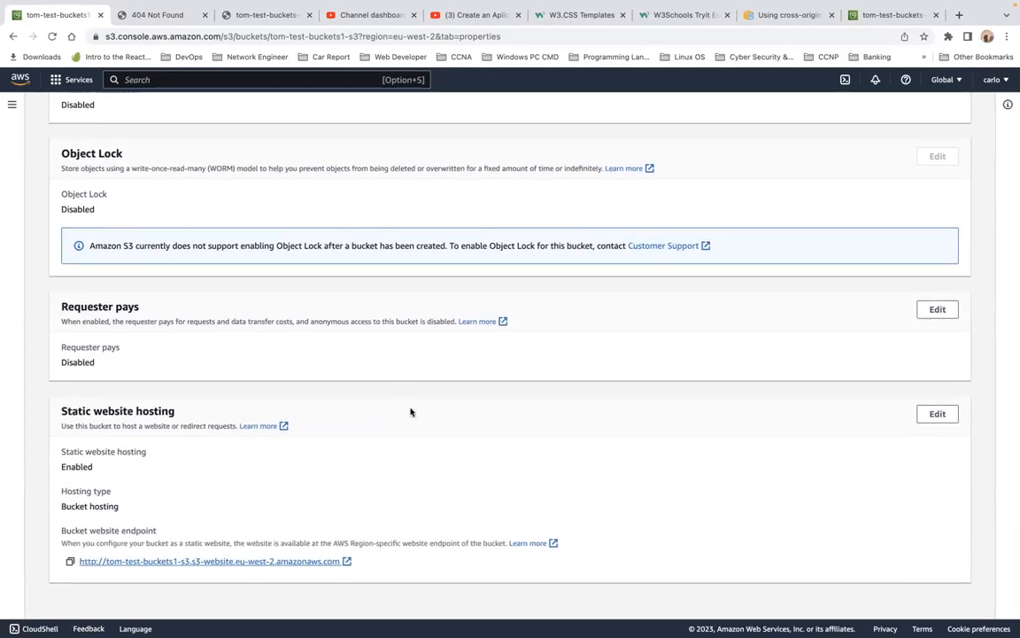
pyautogui.scroll(15, 410, 411)
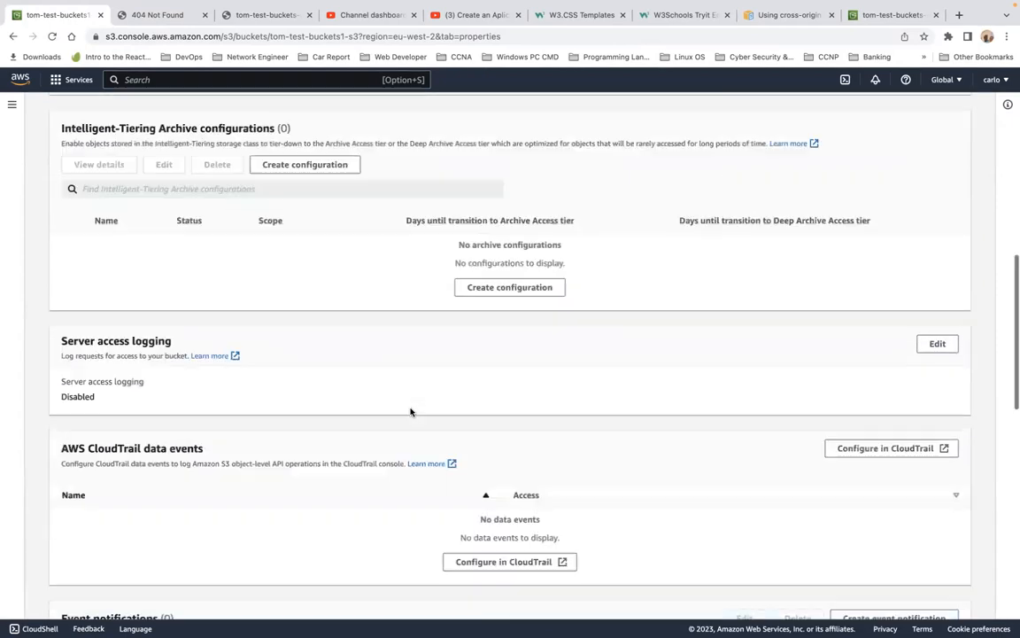
pyautogui.scroll(10, 410, 412)
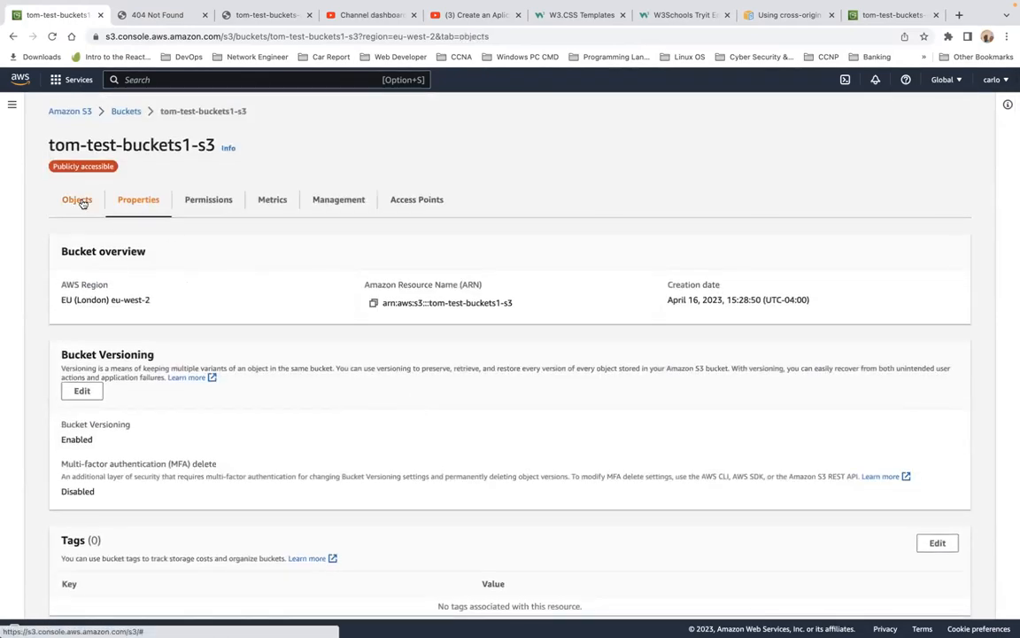
pyautogui.click(81, 200)
pyautogui.click(153, 373)
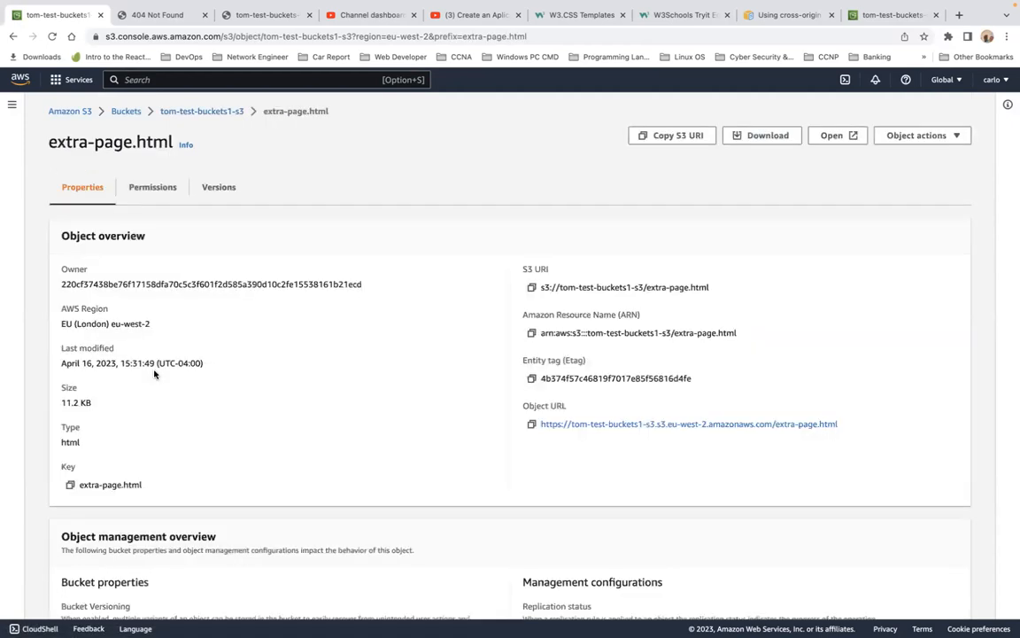
pyautogui.click(661, 425)
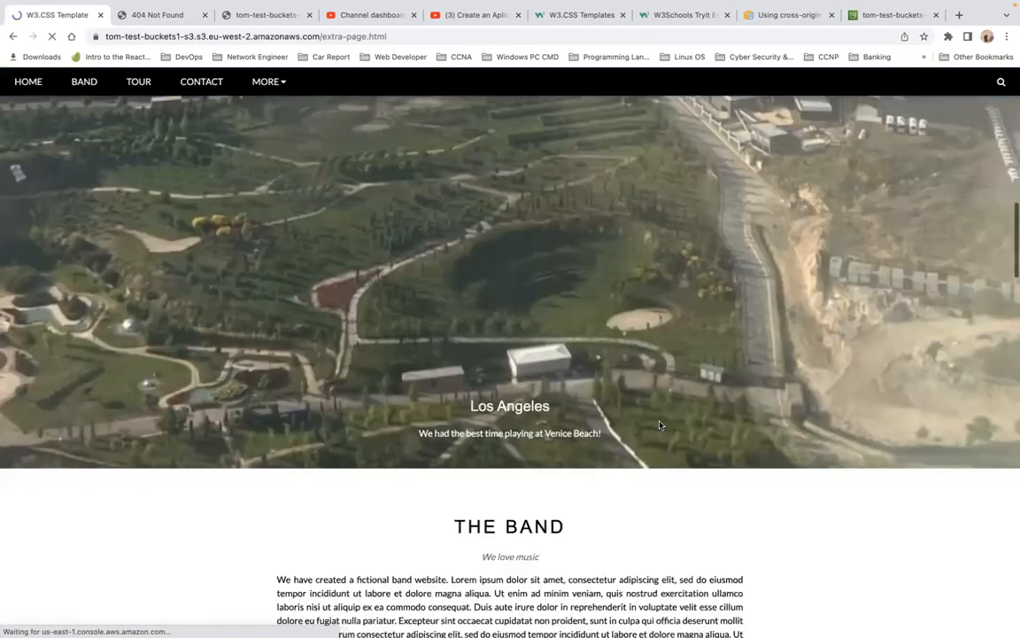
# Step: Scroll through the extra-page.html page, reloading it, to check that its images load
pyautogui.scroll(-20, 659, 425)
pyautogui.scroll(-5, 659, 425)
pyautogui.scroll(-5, 659, 426)
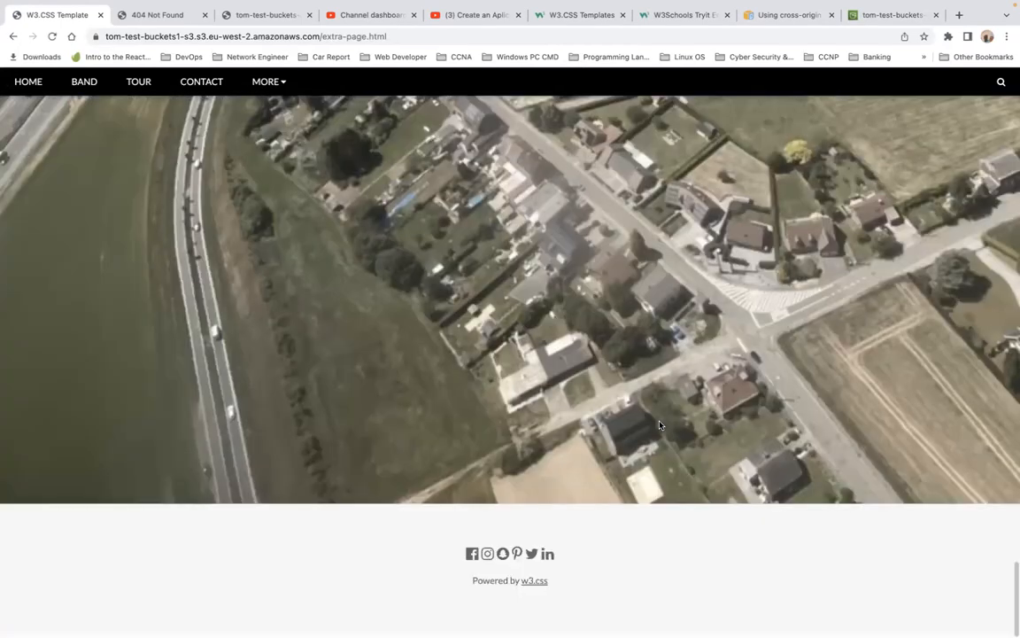
pyautogui.scroll(20, 659, 426)
pyautogui.scroll(-1, 659, 425)
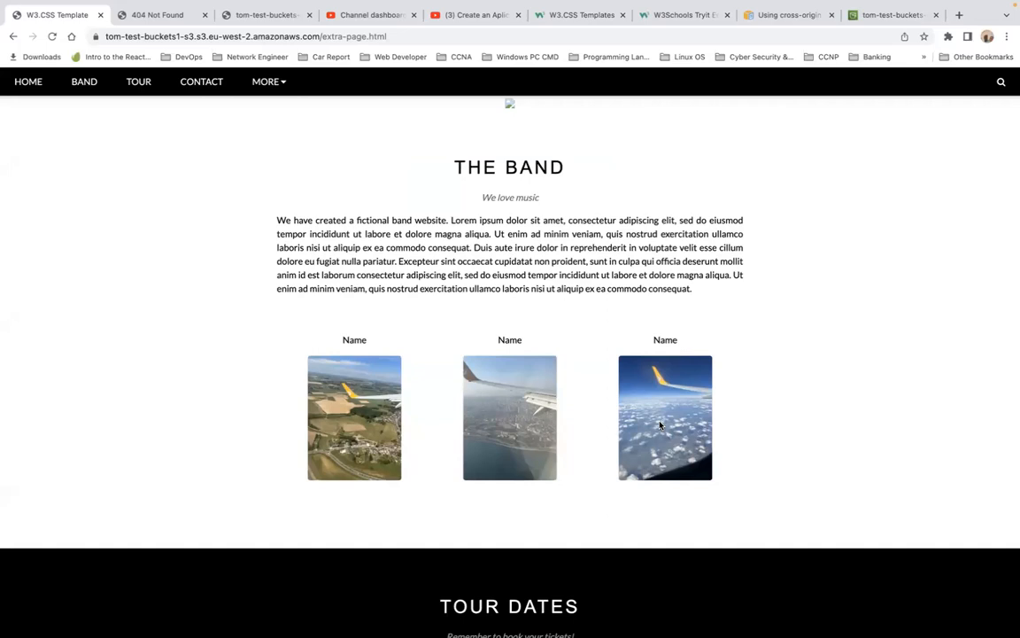
pyautogui.click(53, 36)
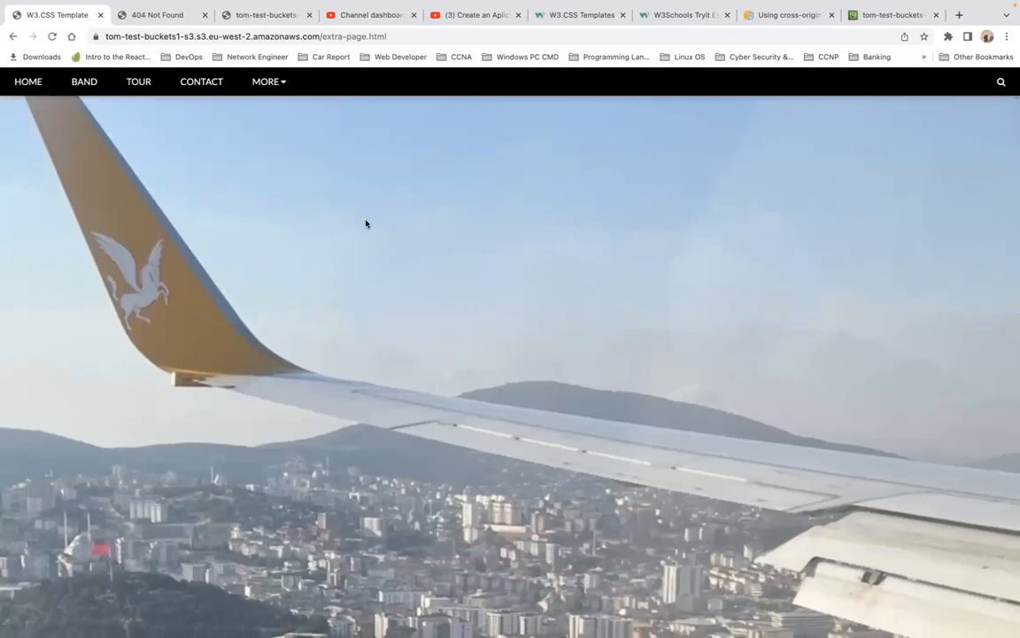
pyautogui.scroll(-10, 366, 223)
pyautogui.scroll(-4, 365, 223)
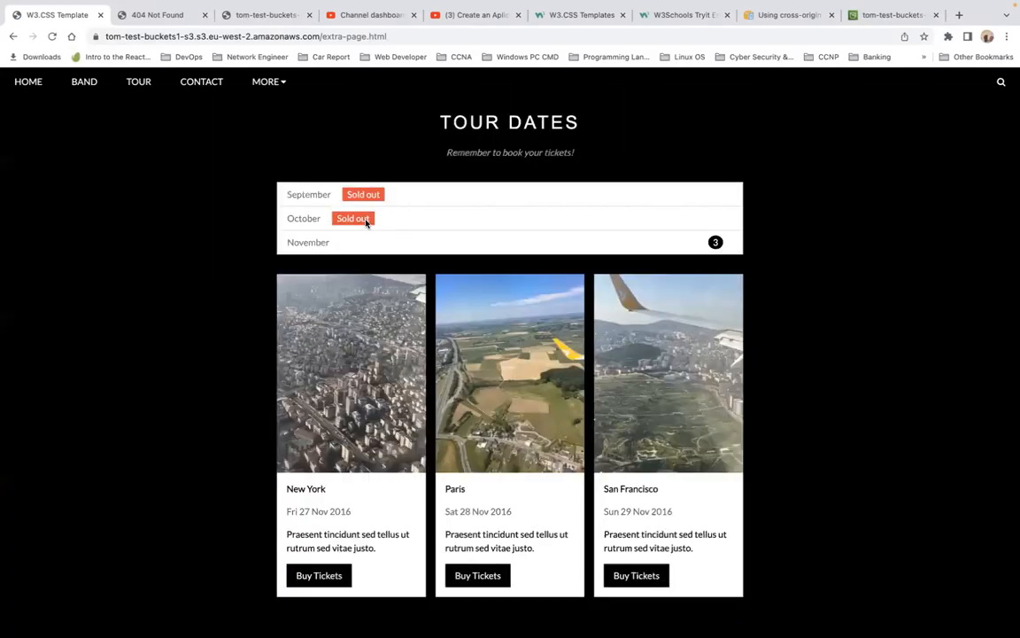
pyautogui.scroll(14, 366, 223)
pyautogui.scroll(-10, 366, 223)
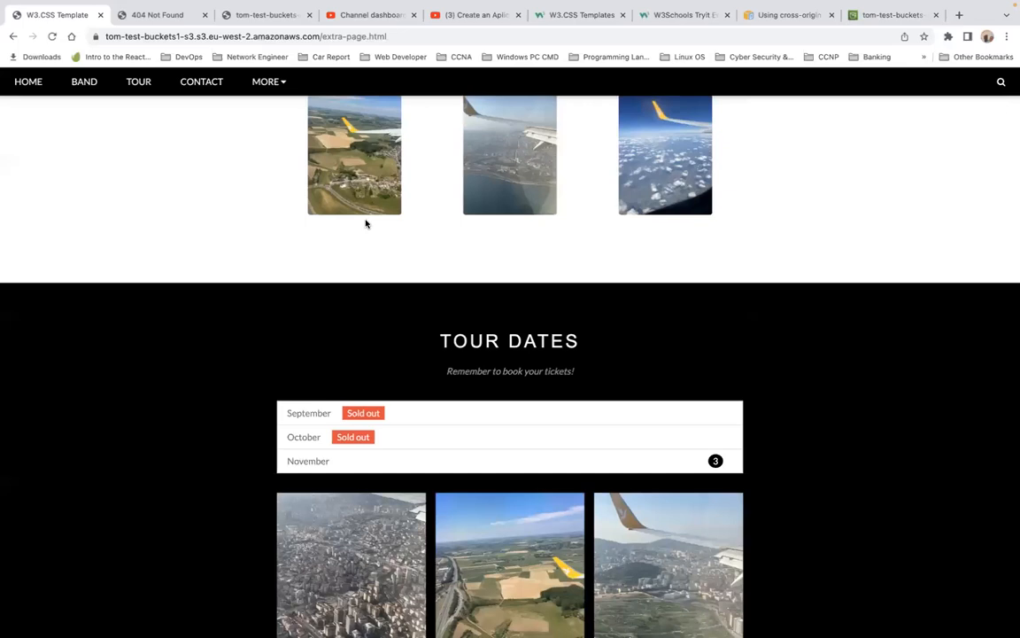
pyautogui.scroll(-2, 366, 223)
pyautogui.scroll(3, 366, 224)
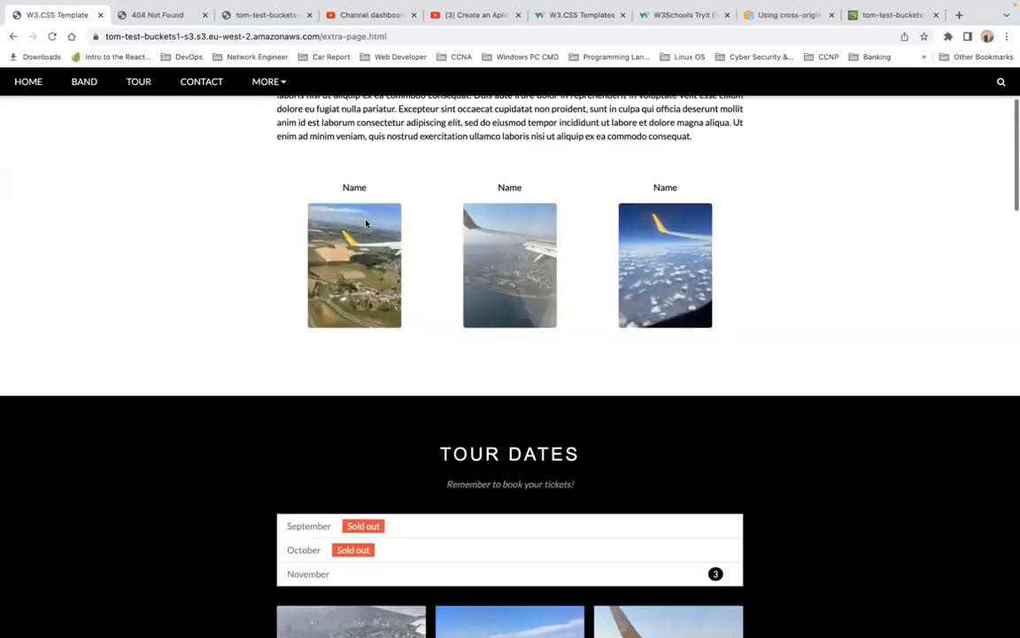
pyautogui.scroll(2, 366, 223)
pyautogui.scroll(-1, 366, 224)
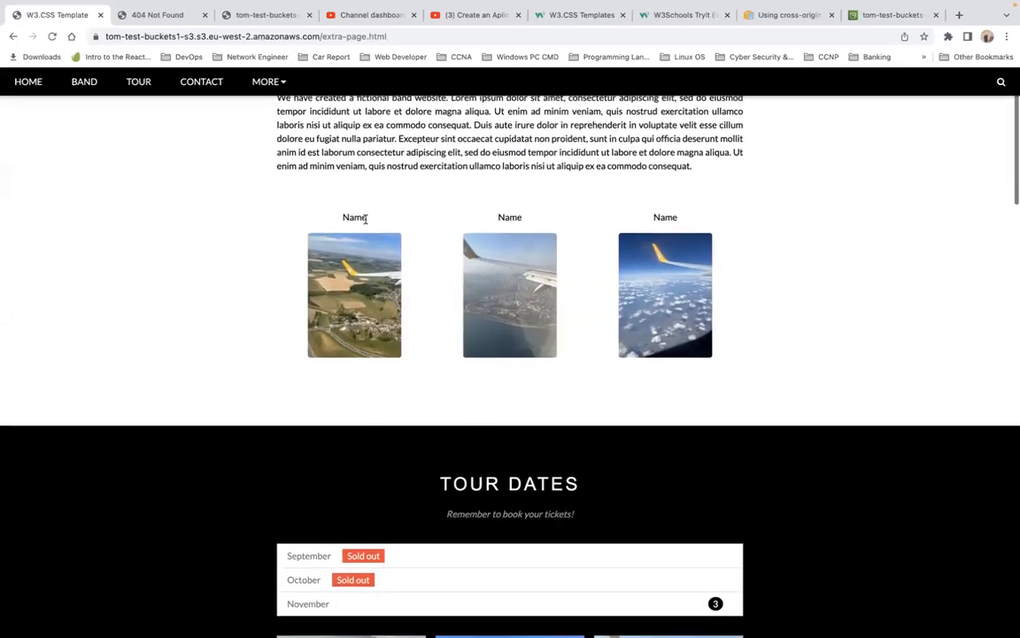
pyautogui.scroll(-1, 366, 223)
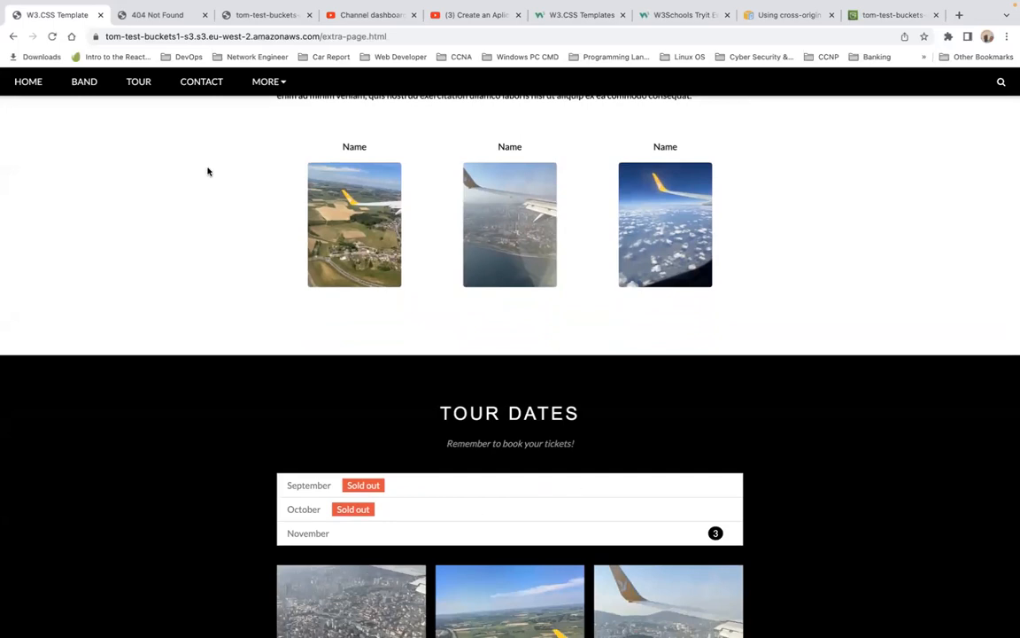
# Step: Return to the console and open the tom-test-buckets1-s3 bucket from the Buckets list
pyautogui.click(159, 16)
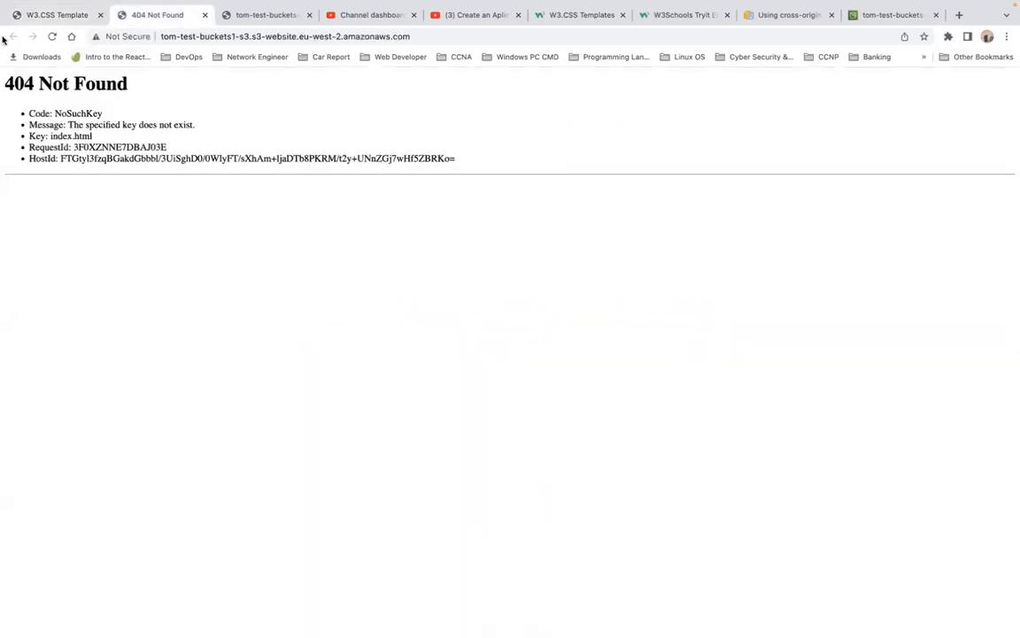
pyautogui.click(64, 15)
pyautogui.click(13, 36)
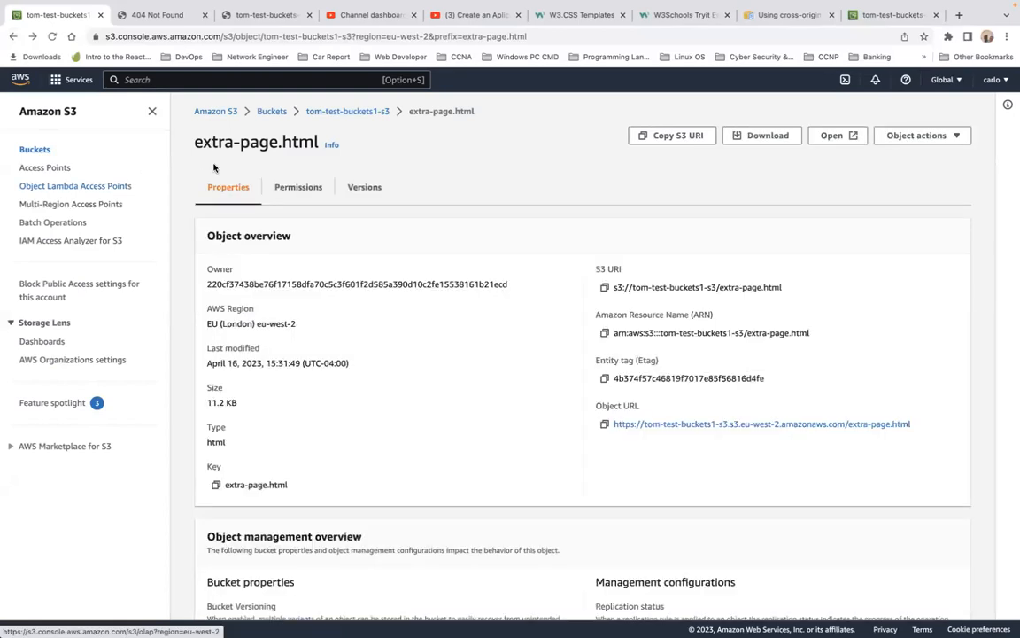
pyautogui.click(270, 110)
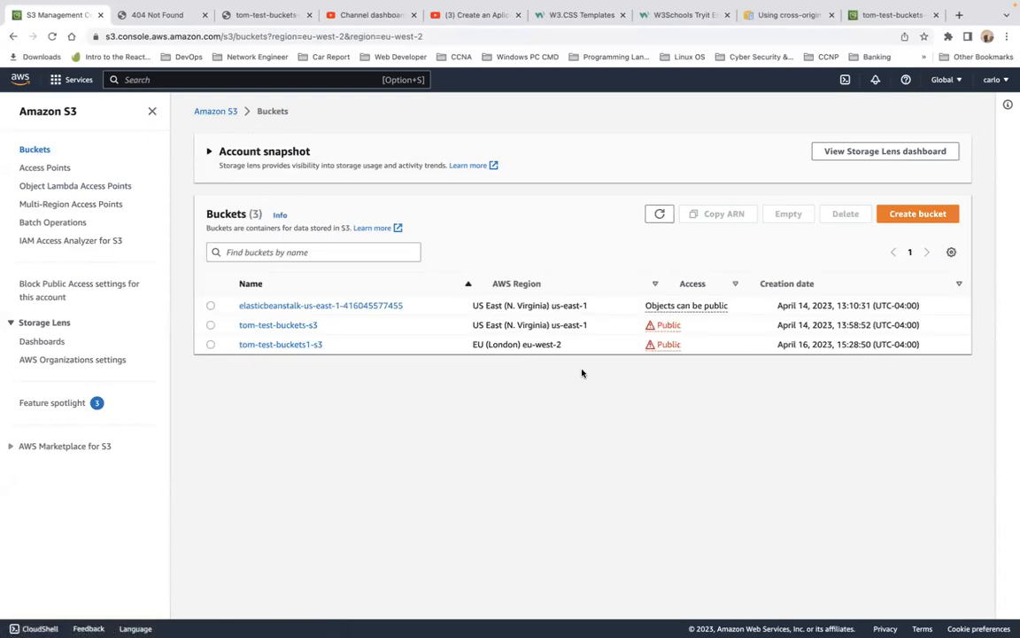
pyautogui.click(266, 345)
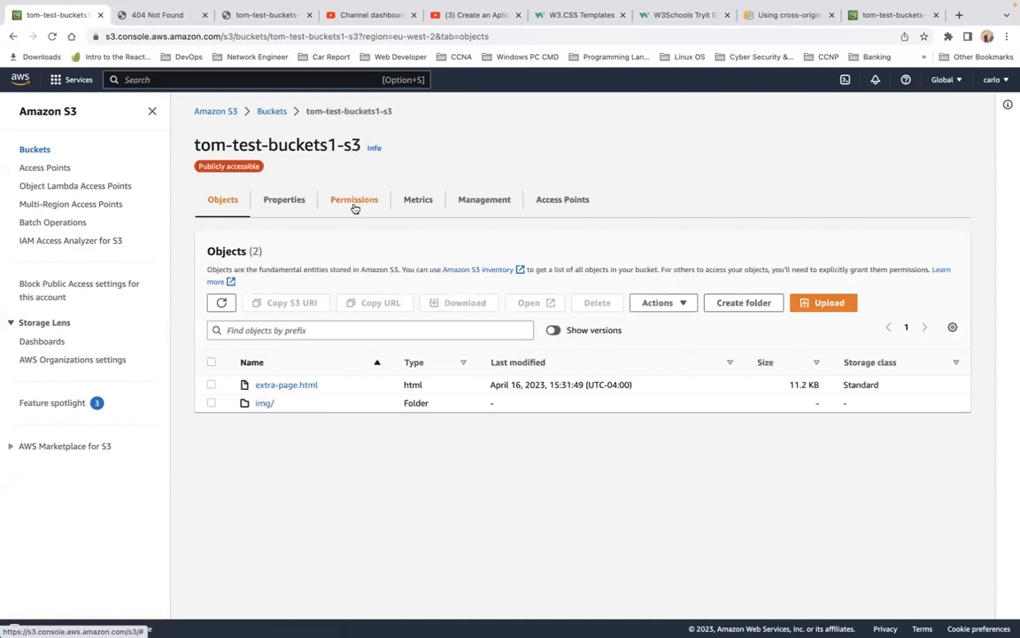
# Step: Review the bucket's properties and permissions down to the Cross-origin resource sharing (CORS) section
pyautogui.click(283, 201)
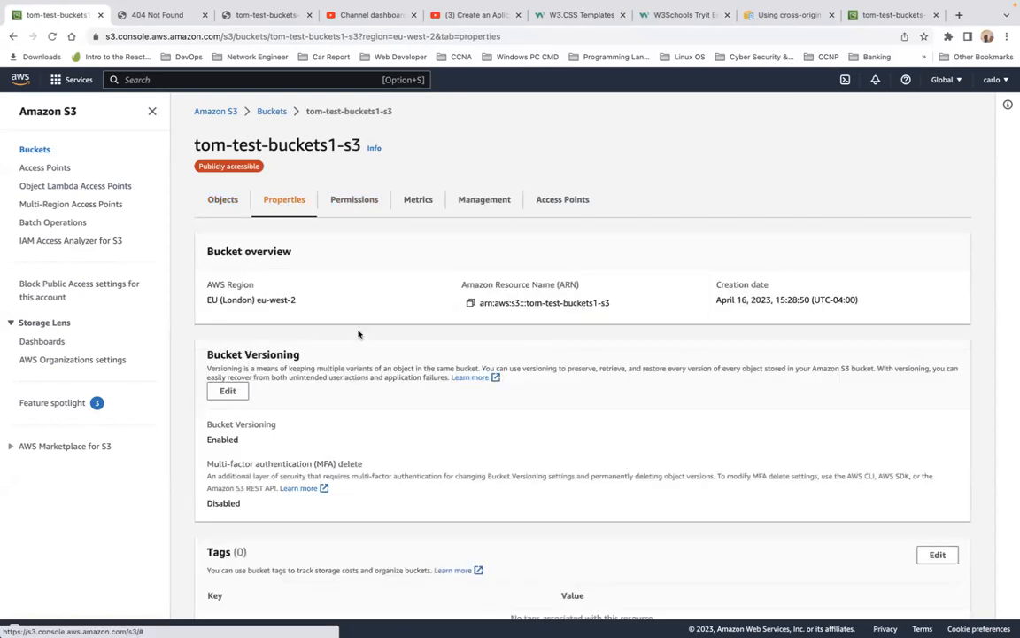
pyautogui.scroll(-8, 454, 366)
pyautogui.scroll(-2, 453, 367)
pyautogui.scroll(10, 453, 367)
pyautogui.click(352, 202)
pyautogui.scroll(-3, 439, 396)
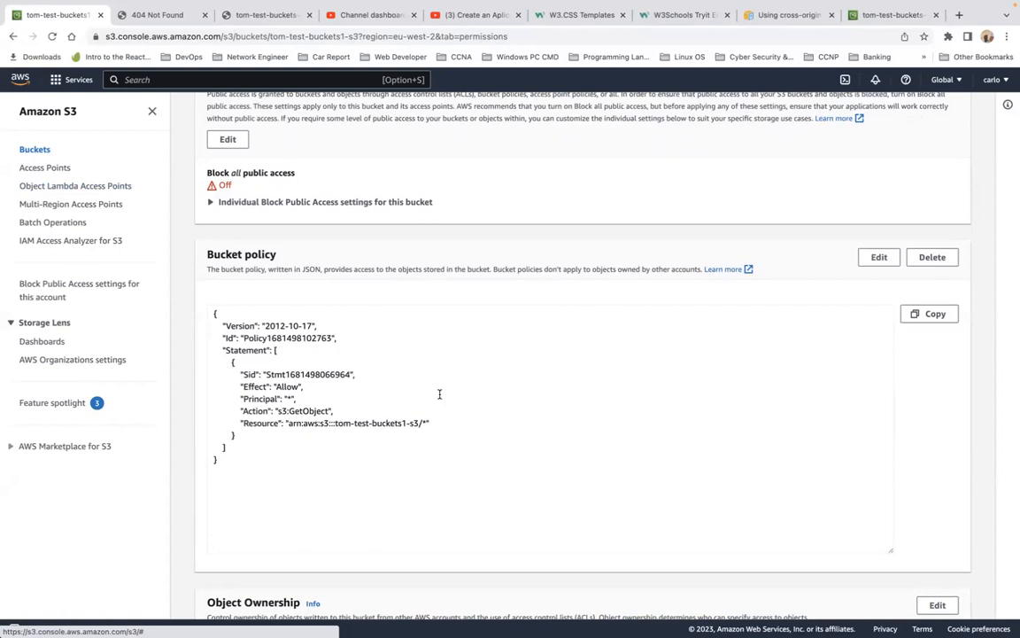
pyautogui.scroll(-5, 440, 394)
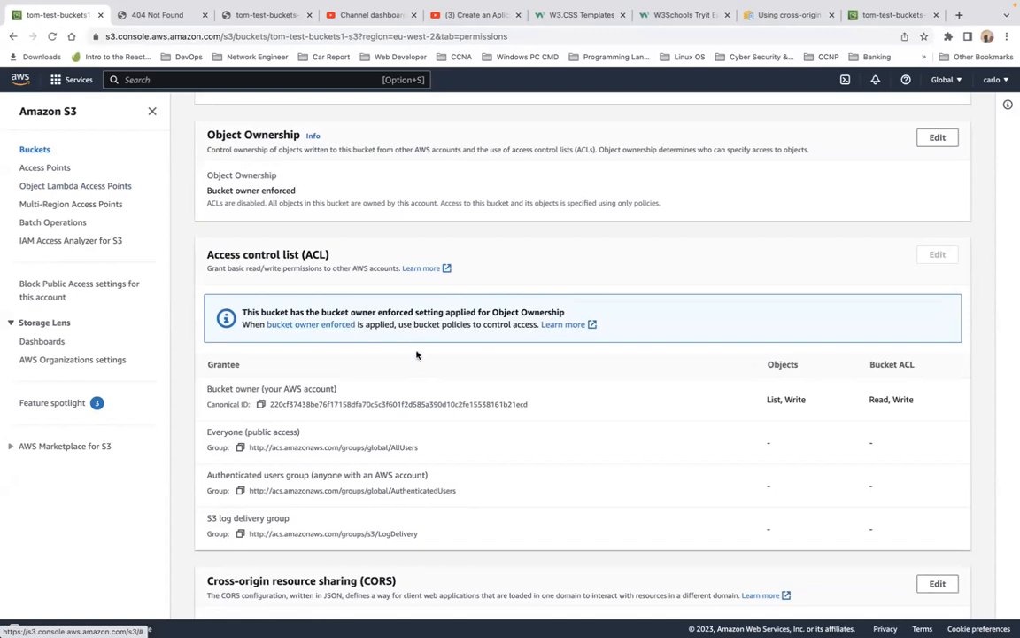
pyautogui.scroll(-2, 418, 359)
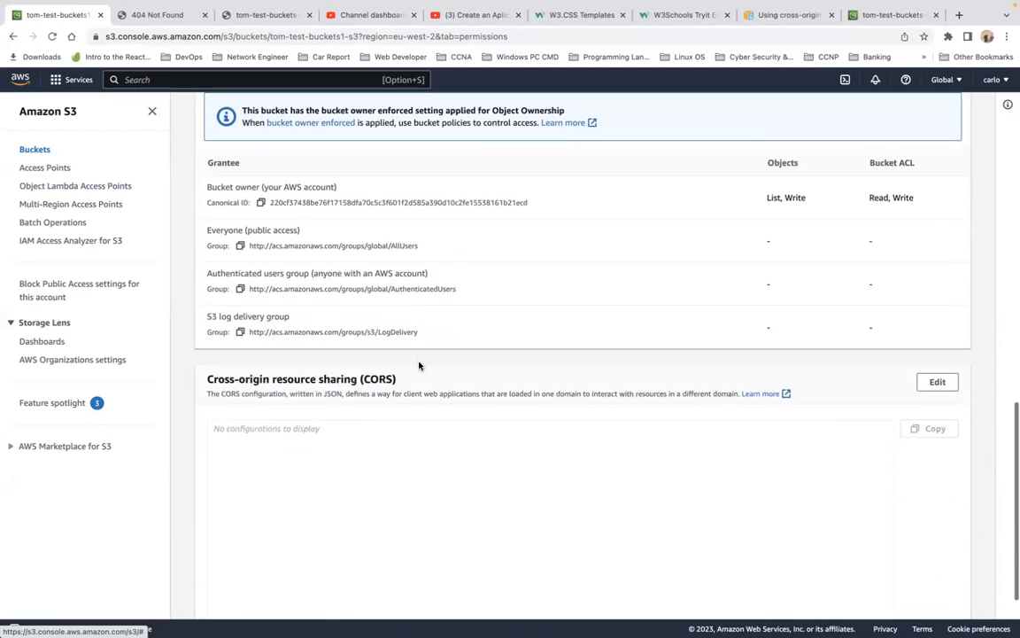
pyautogui.scroll(15, 419, 365)
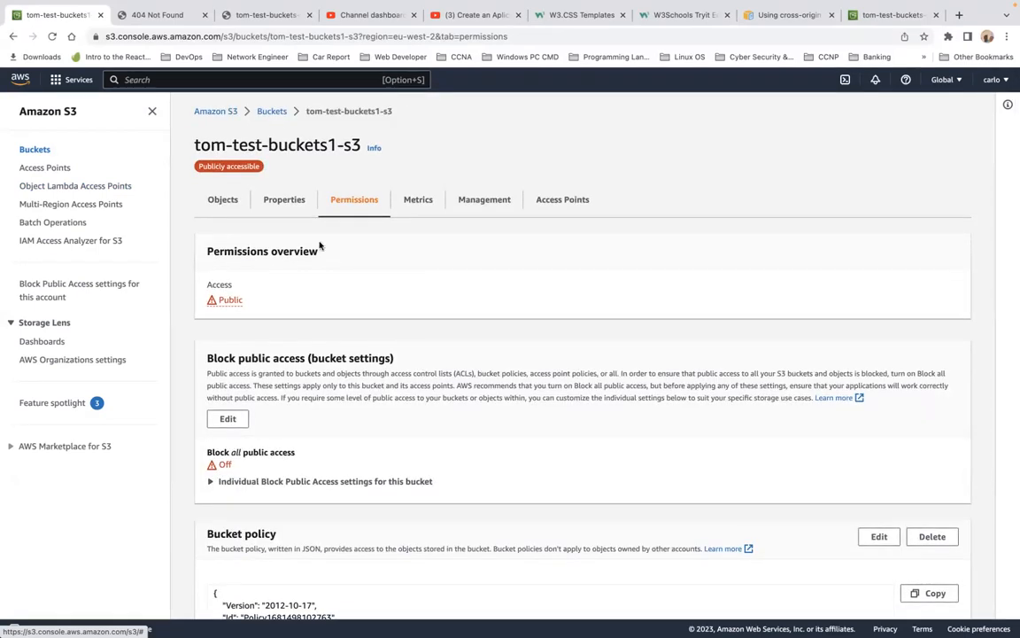
# Step: Reopen the bucket's properties and reload the page
pyautogui.click(284, 202)
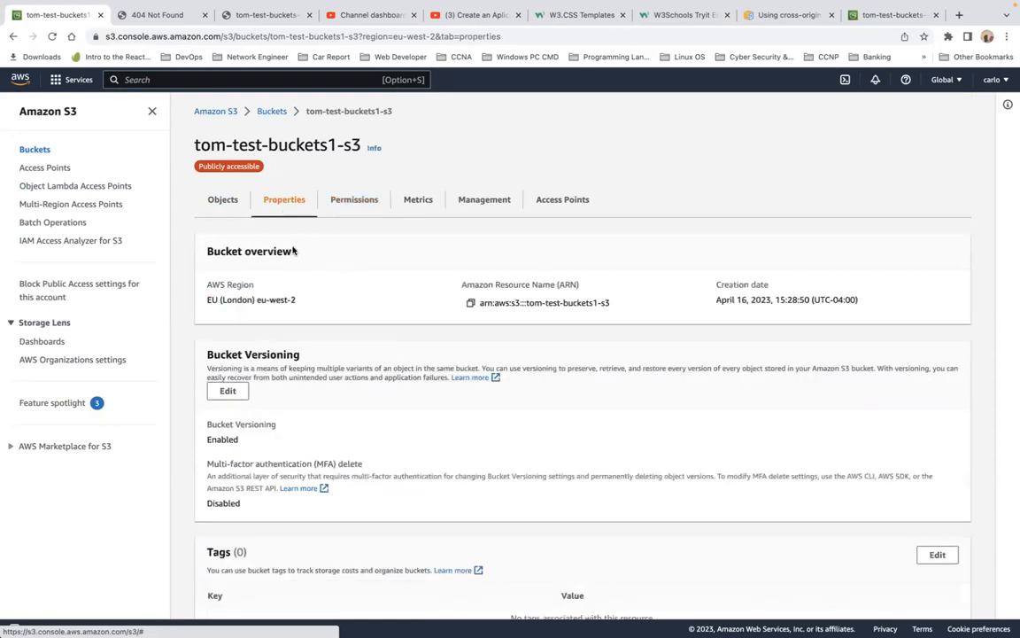
pyautogui.scroll(-3, 378, 334)
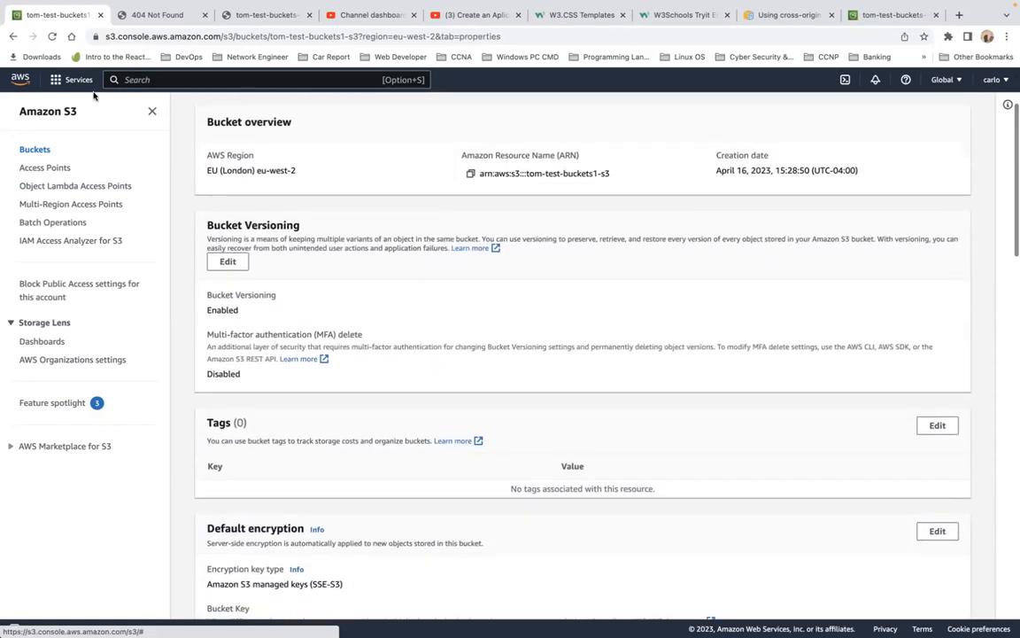
pyautogui.click(52, 36)
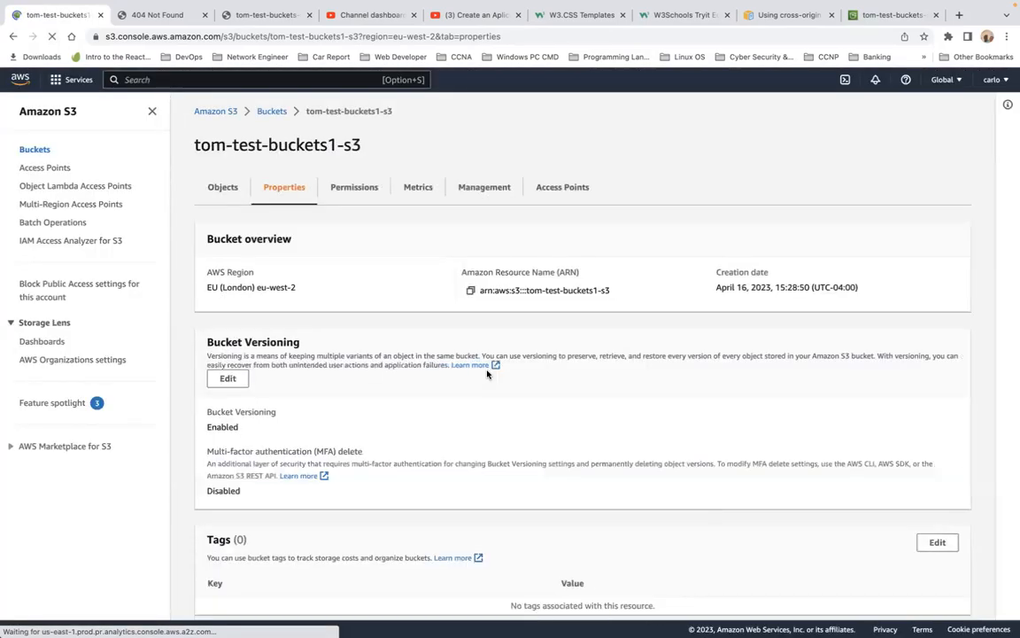
pyautogui.scroll(-2, 486, 374)
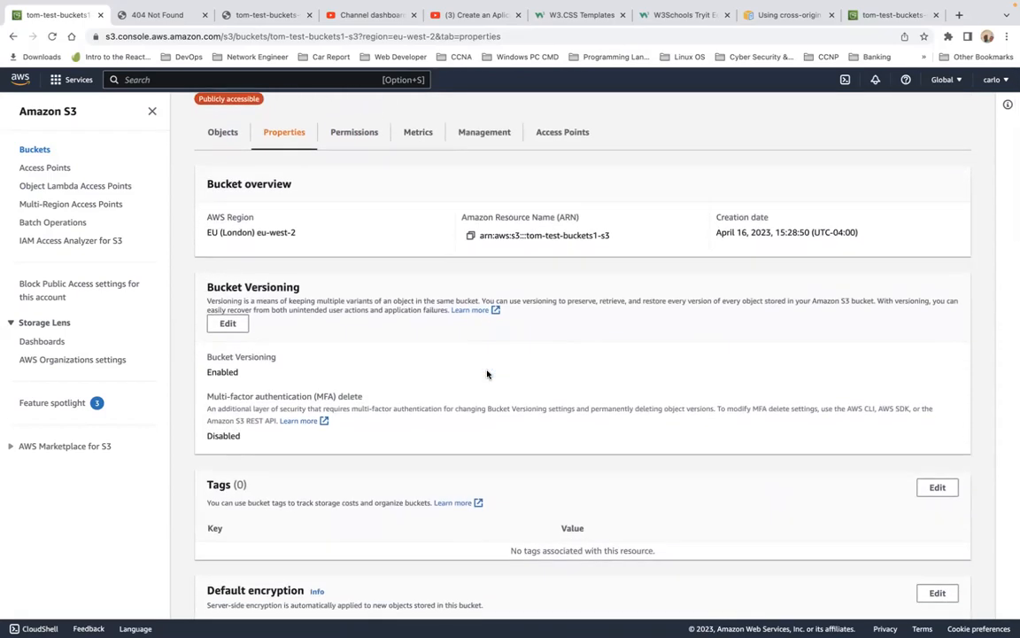
# Step: Open the bucket's static website hosting settings to review them, then cancel without saving
pyautogui.scroll(-5, 487, 374)
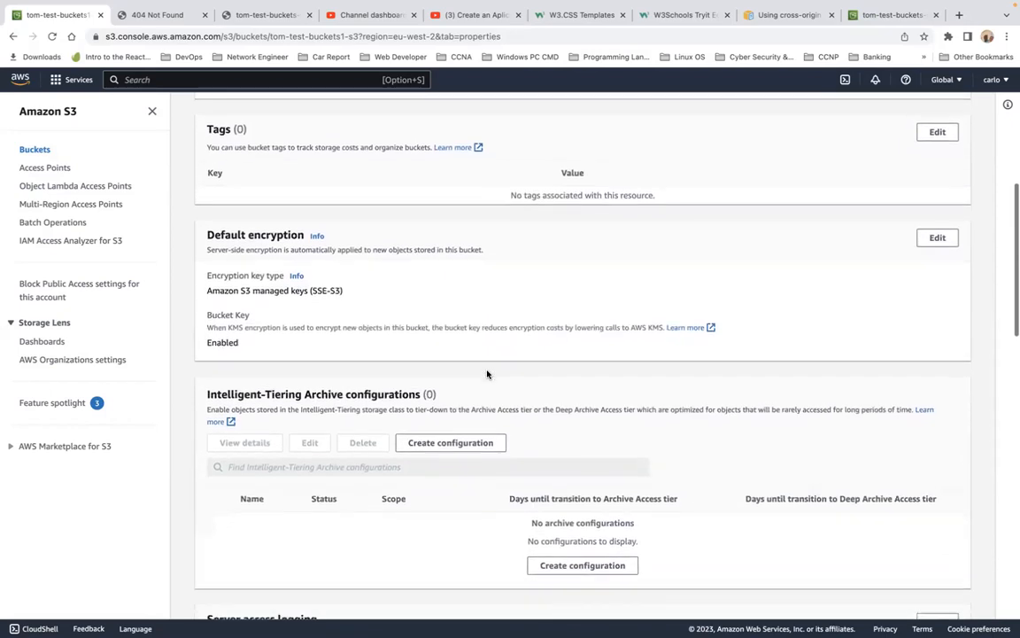
pyautogui.scroll(-2, 486, 374)
pyautogui.scroll(-5, 486, 373)
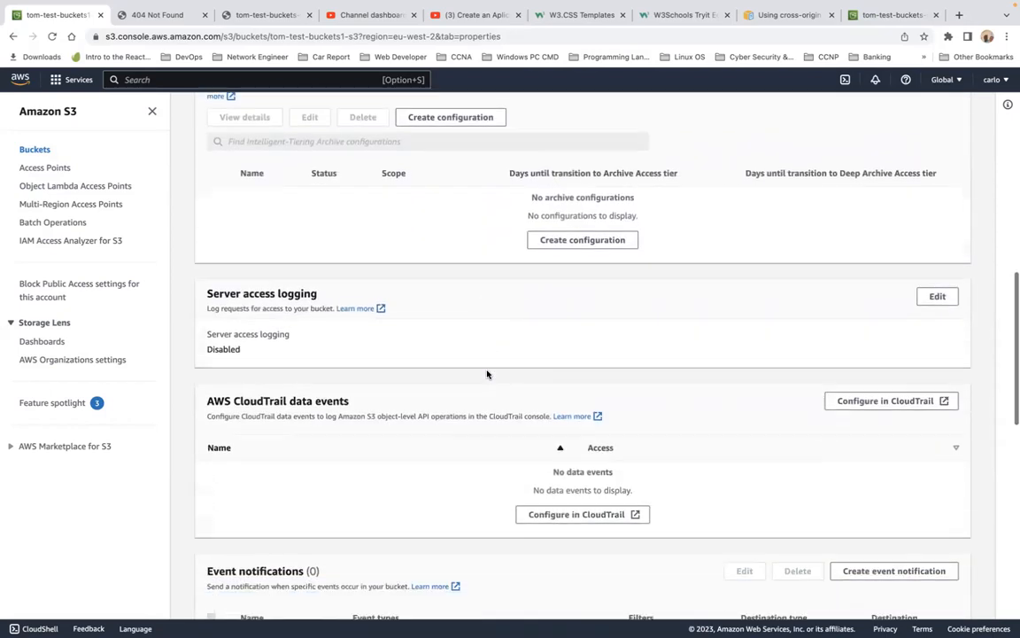
pyautogui.scroll(-5, 486, 374)
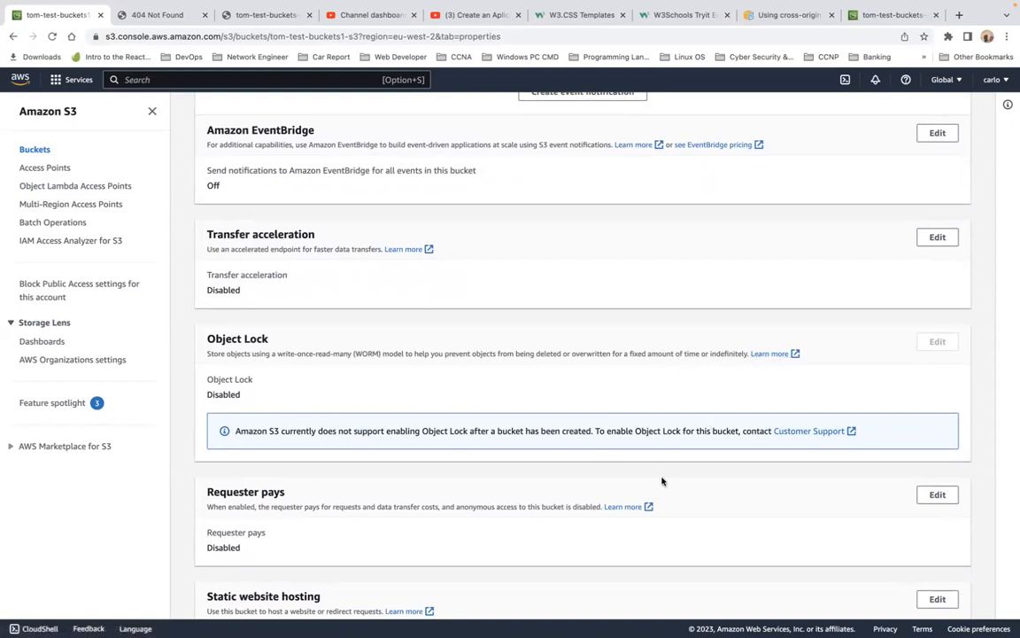
pyautogui.scroll(-5, 618, 505)
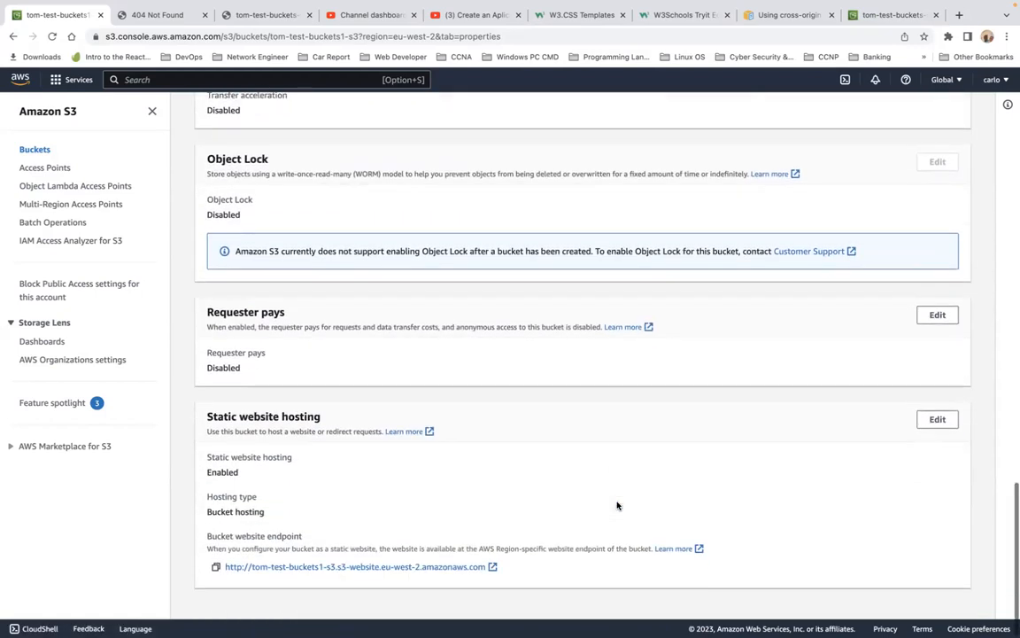
pyautogui.click(946, 424)
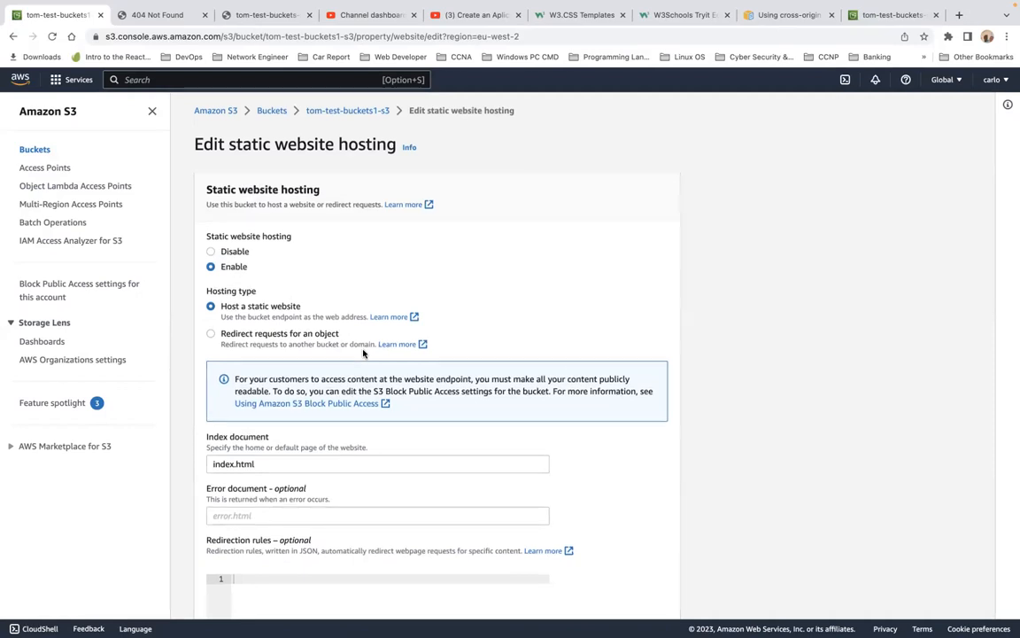
pyautogui.scroll(-3, 363, 352)
pyautogui.scroll(-2, 362, 349)
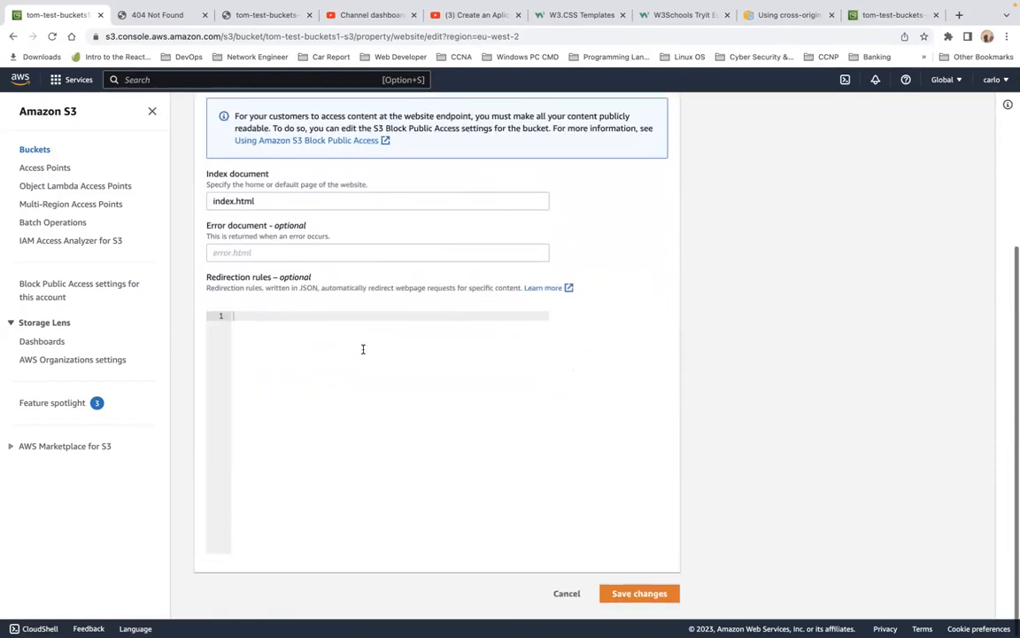
pyautogui.click(570, 599)
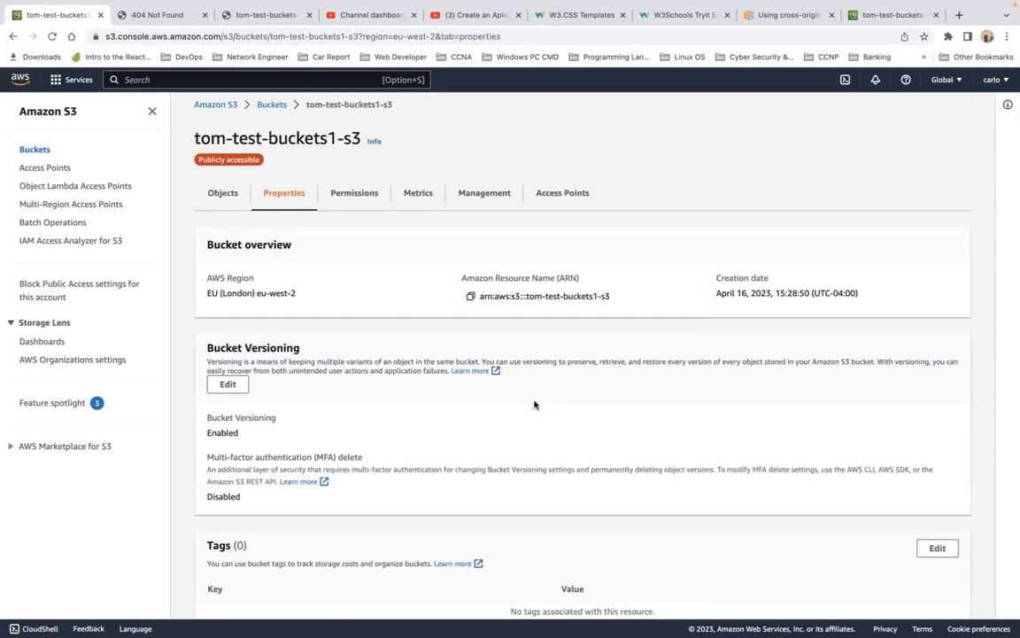
# Step: Open the bucket's website endpoint in a new tab, reload it, and return to the console
pyautogui.scroll(-15, 534, 405)
pyautogui.scroll(-5, 534, 404)
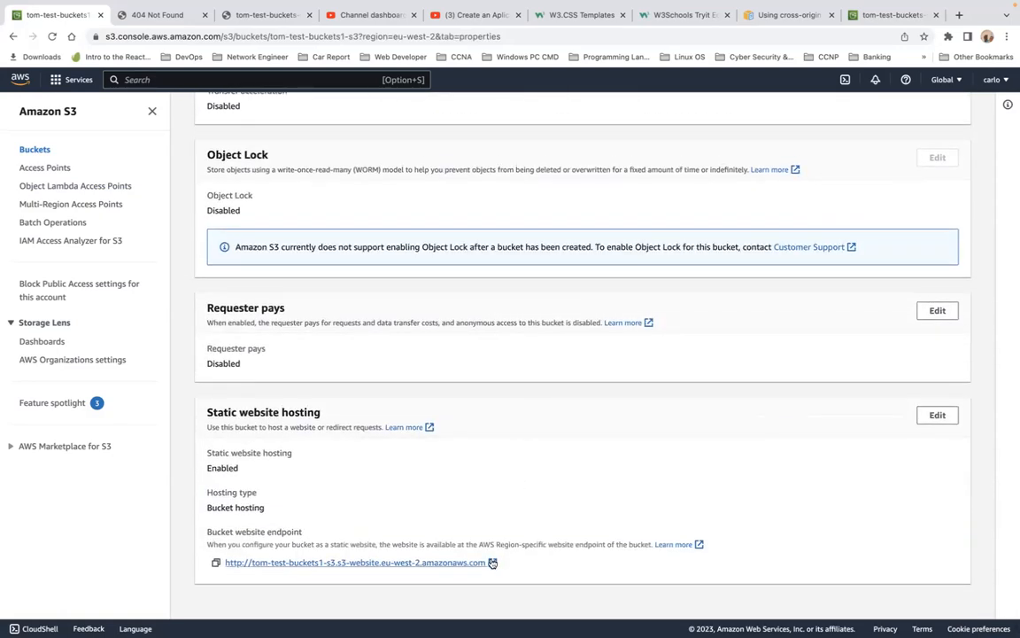
pyautogui.click(490, 562)
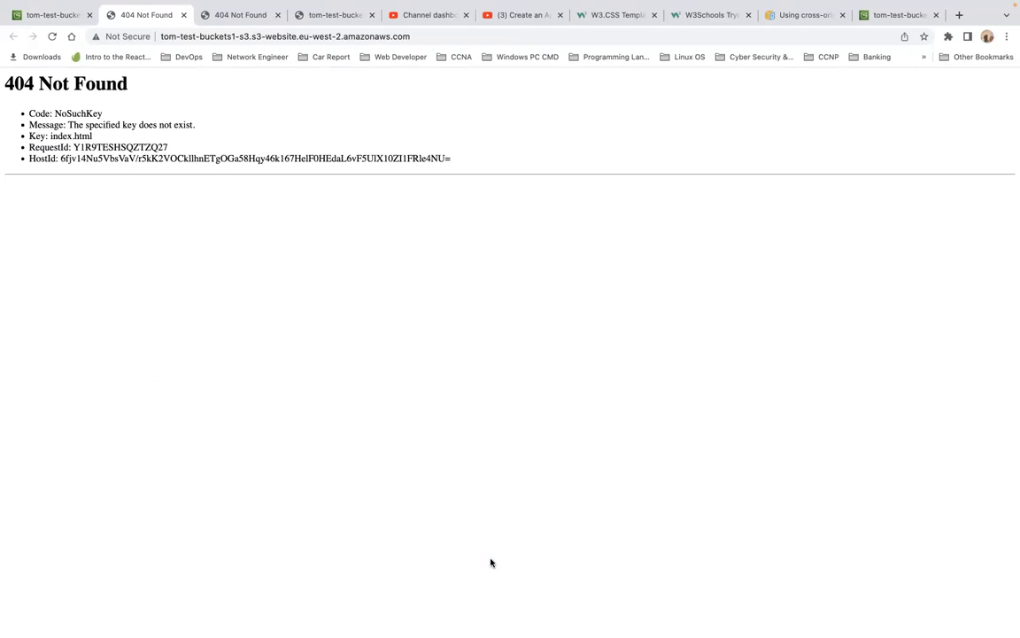
pyautogui.click(51, 37)
pyautogui.moveTo(52, 26)
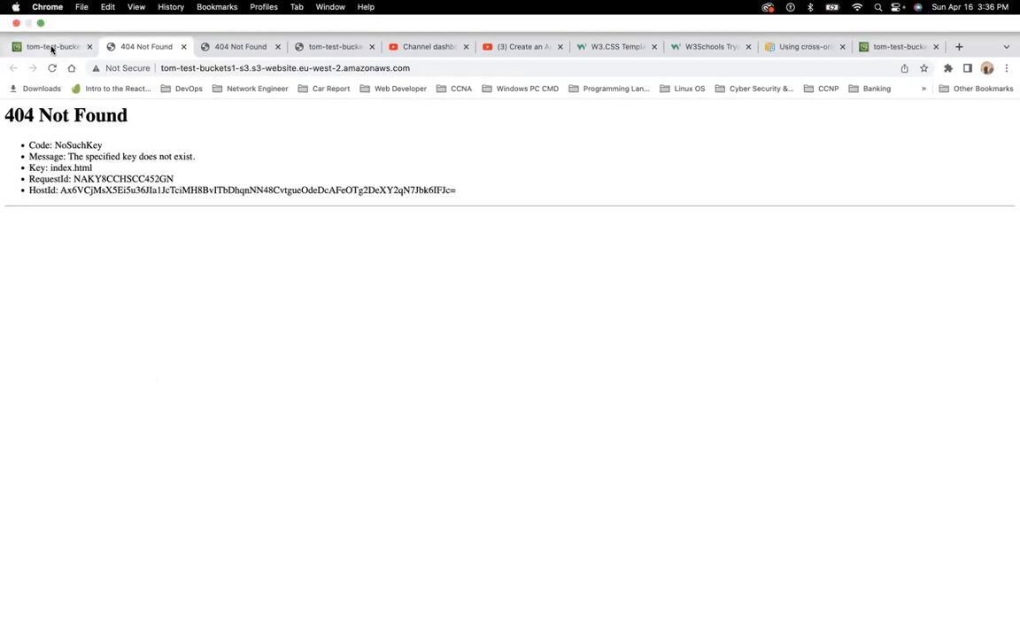
pyautogui.click(52, 46)
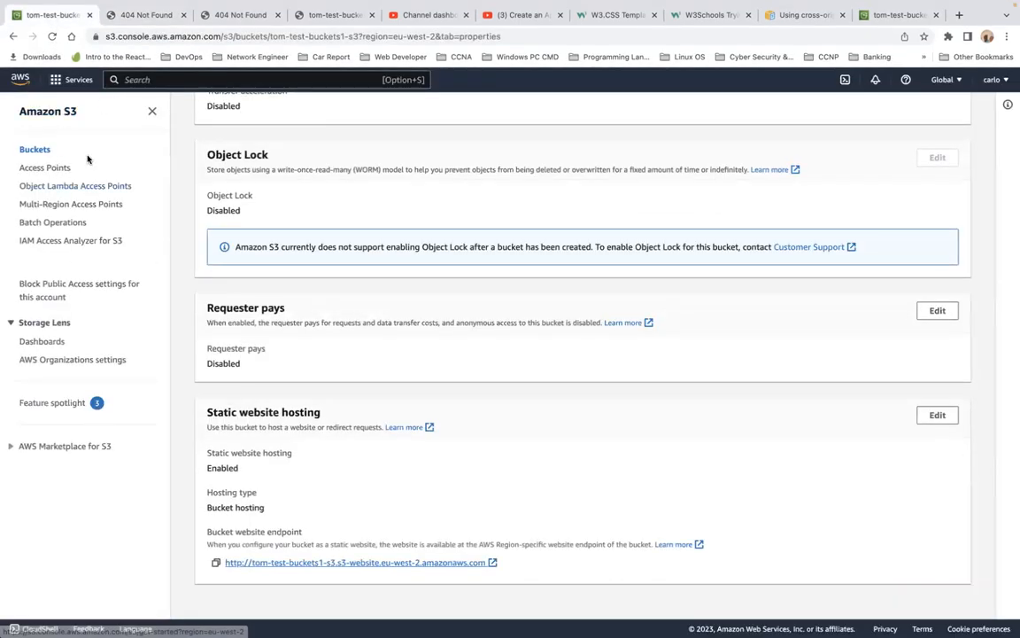
# Step: Return to the Buckets list and open the tom-test-buckets-s3 bucket to browse its objects
pyautogui.scroll(6, 87, 159)
pyautogui.click(35, 149)
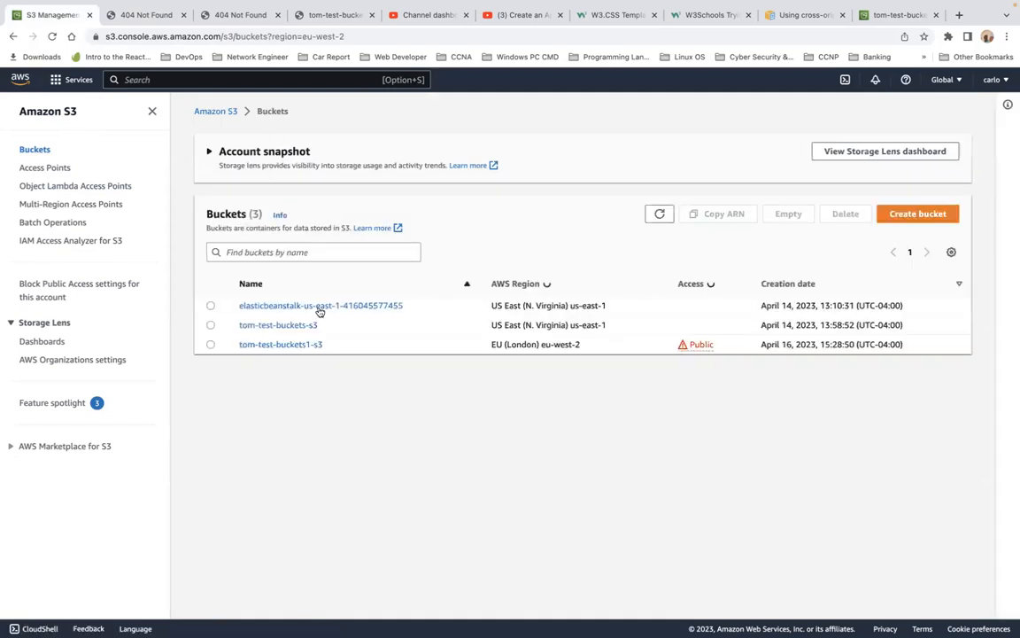
pyautogui.click(292, 326)
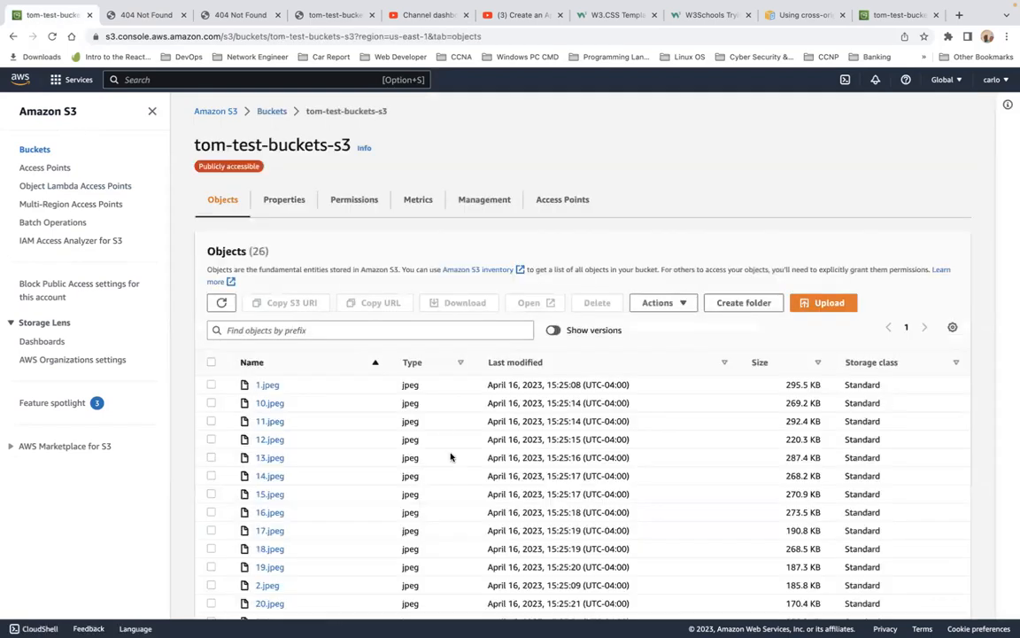
pyautogui.scroll(-5, 457, 452)
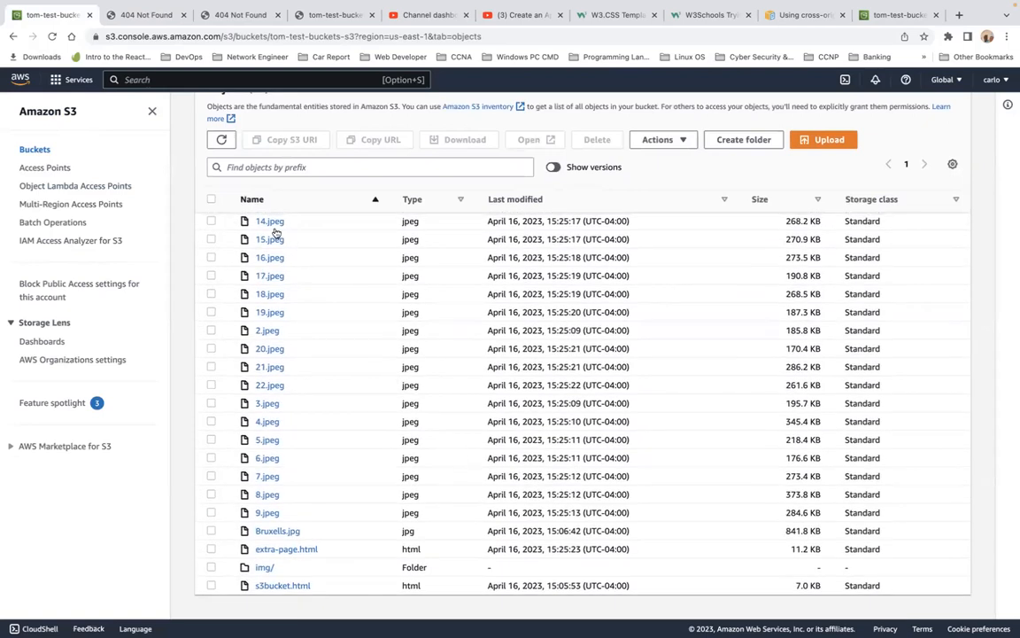
pyautogui.scroll(5, 305, 186)
# Step: Review the tom-test-buckets-s3 properties down to the static website hosting section
pyautogui.click(290, 200)
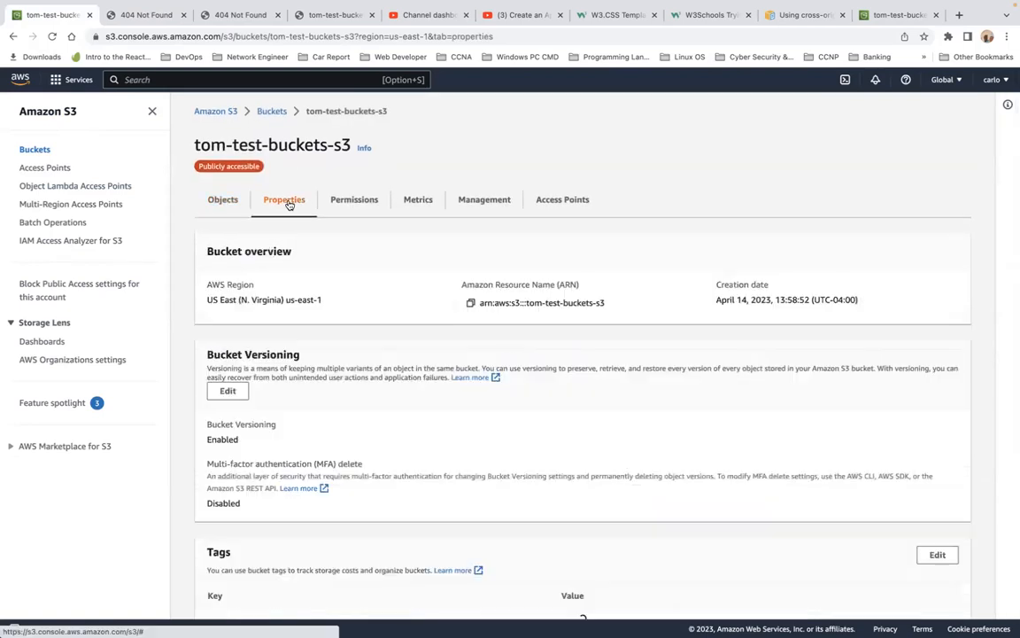
pyautogui.scroll(-15, 336, 307)
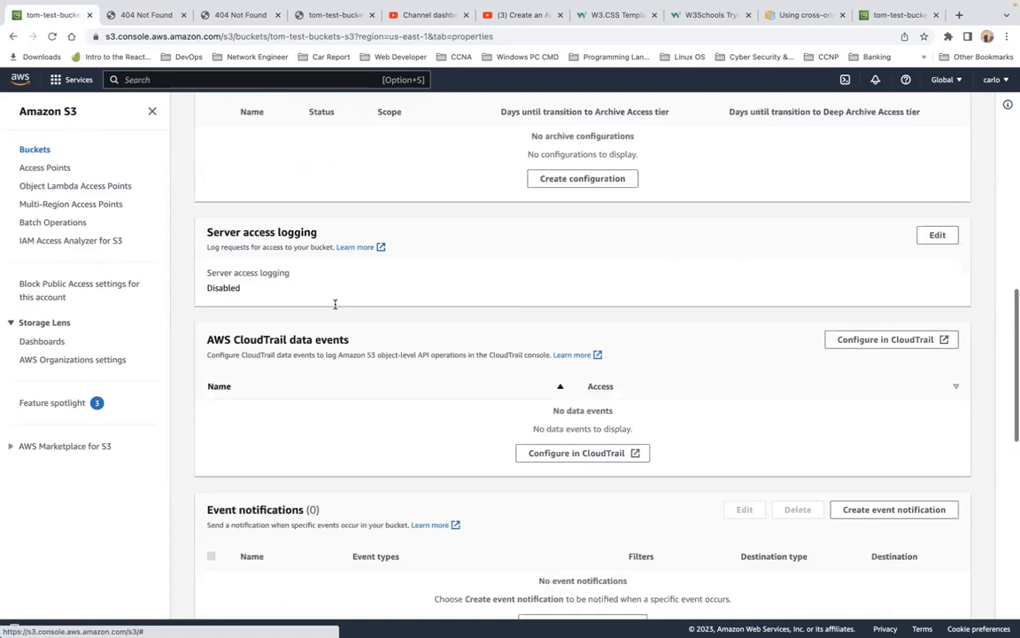
pyautogui.scroll(-5, 335, 307)
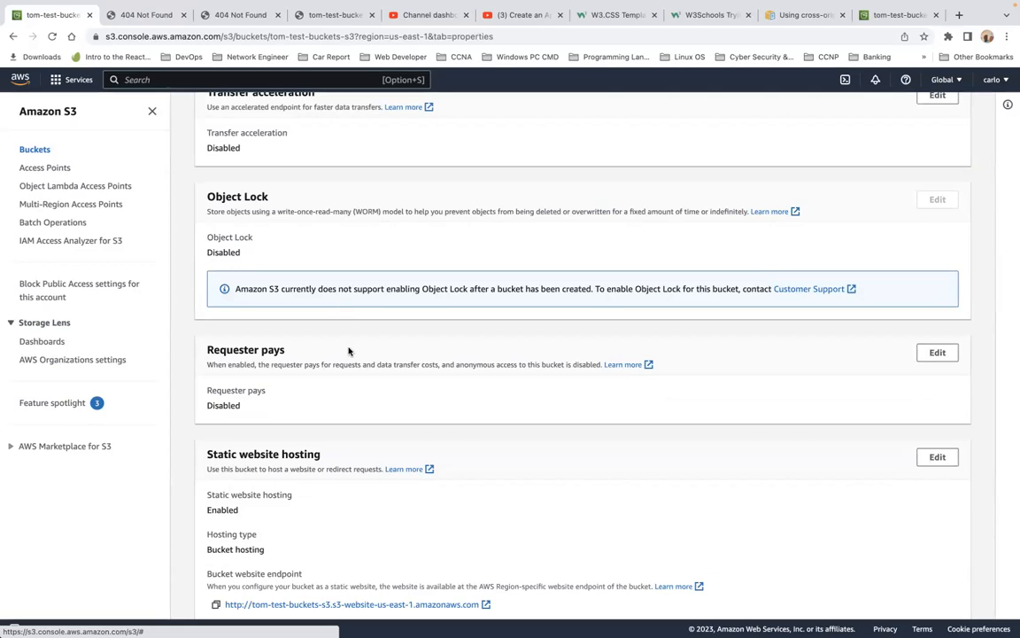
pyautogui.scroll(-2, 348, 352)
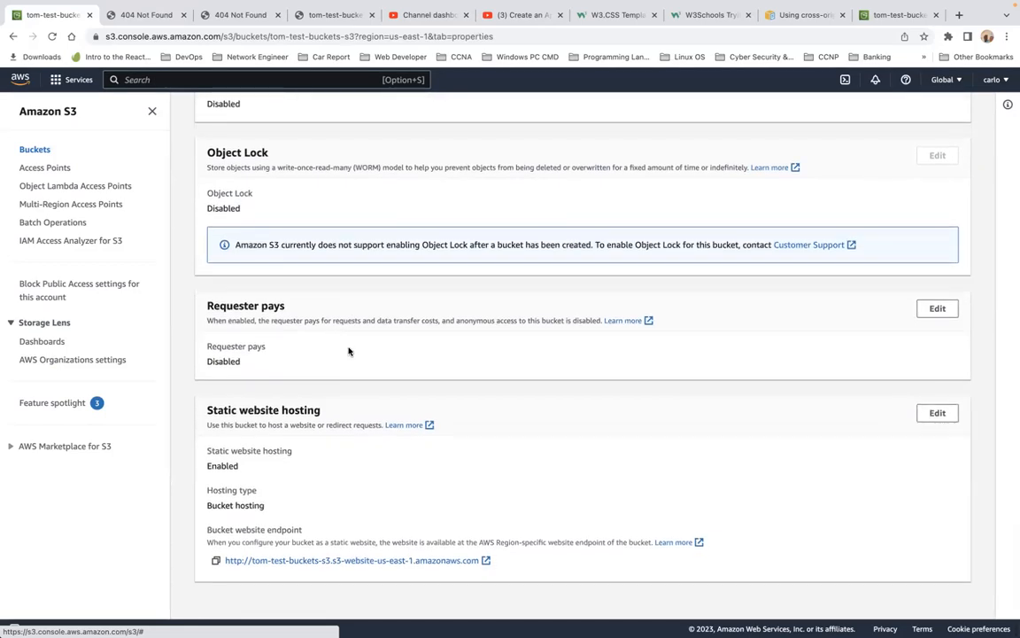
pyautogui.scroll(12, 348, 351)
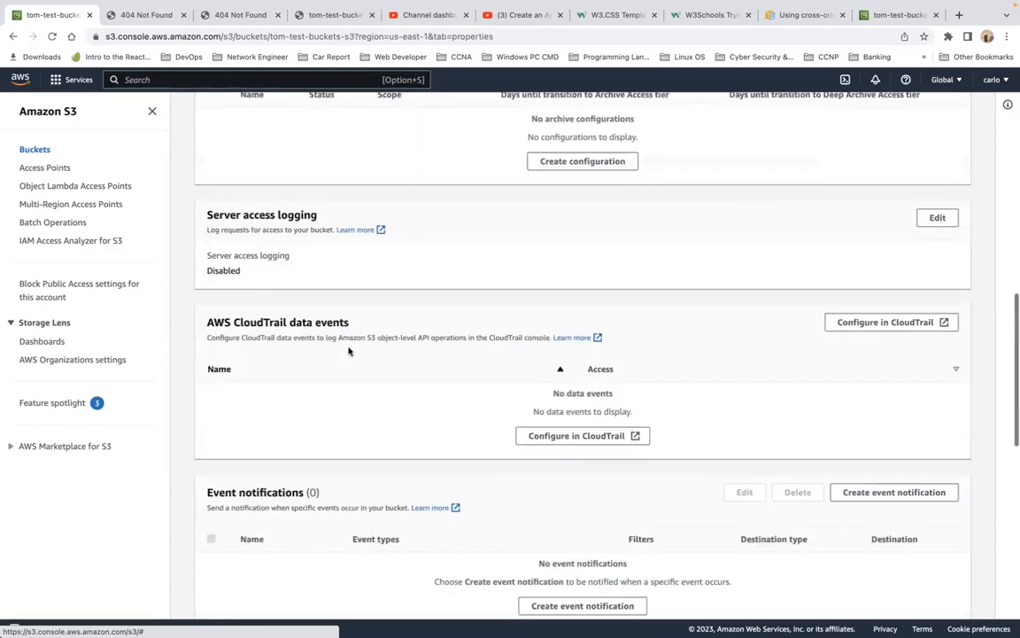
pyautogui.scroll(12, 348, 351)
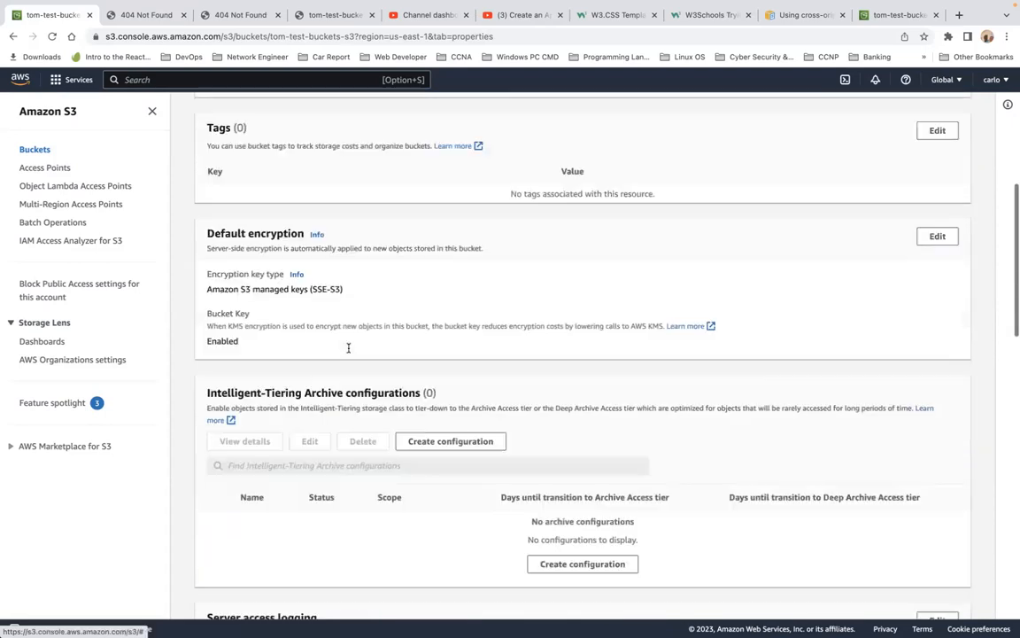
pyautogui.scroll(3, 348, 347)
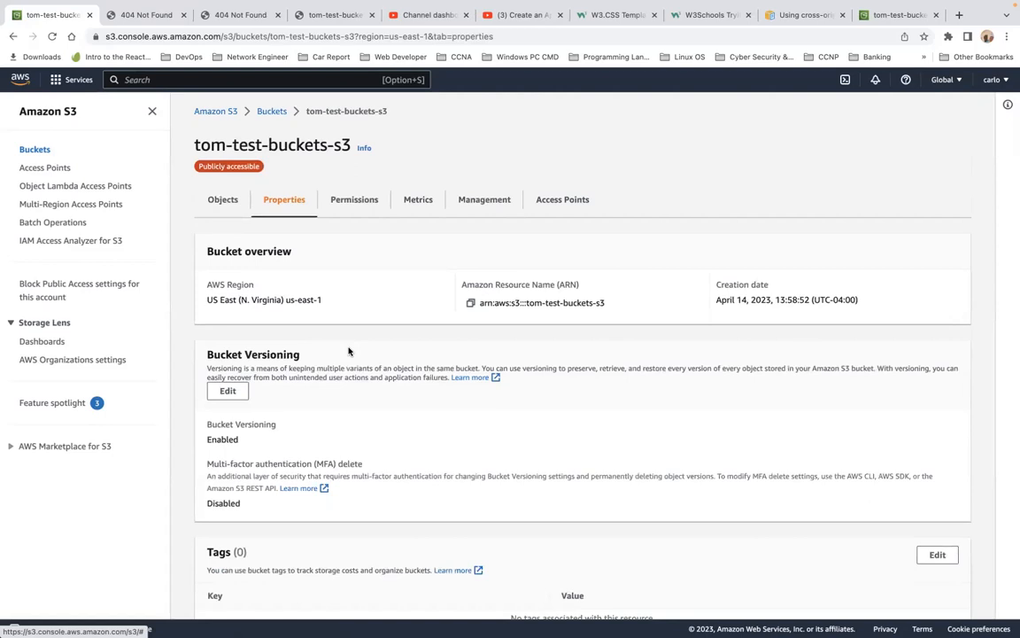
# Step: Review the tom-test-buckets-s3 permissions down to the Cross-origin resource sharing (CORS) section
pyautogui.click(355, 203)
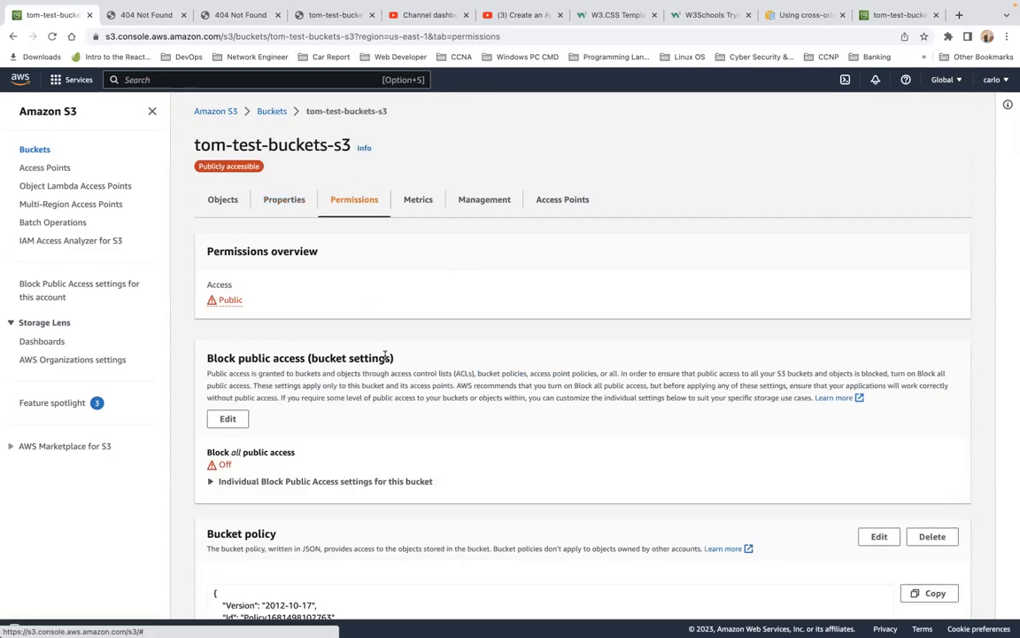
pyautogui.scroll(-1, 385, 354)
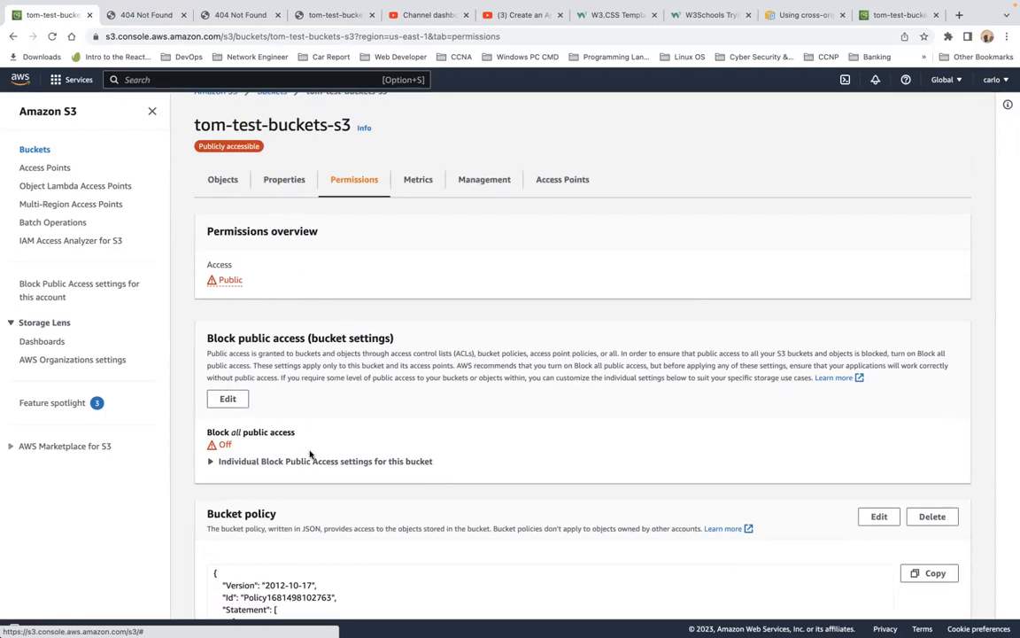
pyautogui.scroll(-2, 310, 455)
pyautogui.scroll(-10, 310, 454)
pyautogui.scroll(-8, 310, 455)
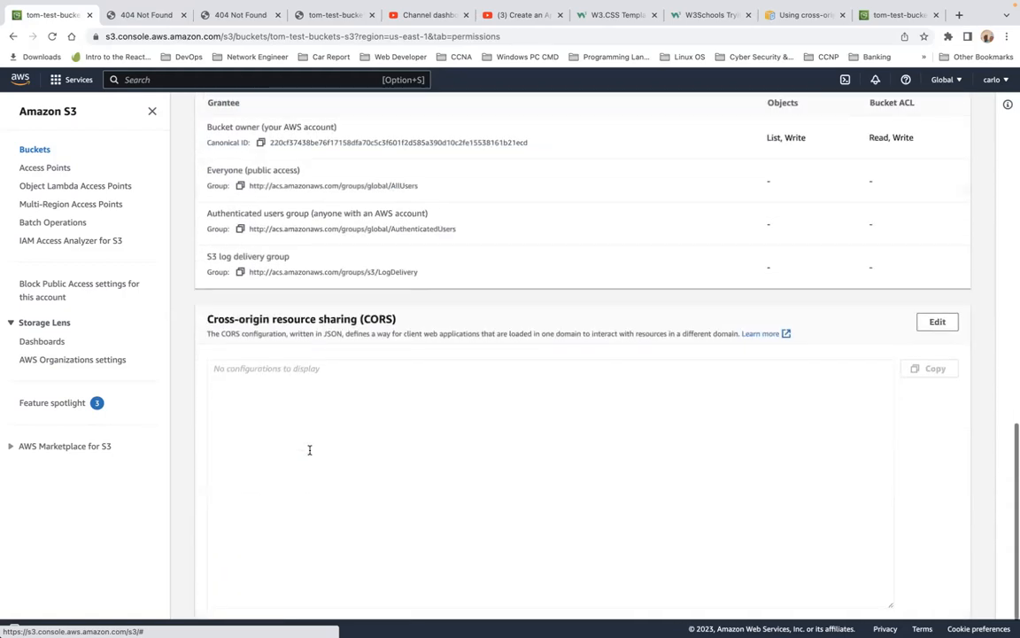
pyautogui.scroll(15, 310, 450)
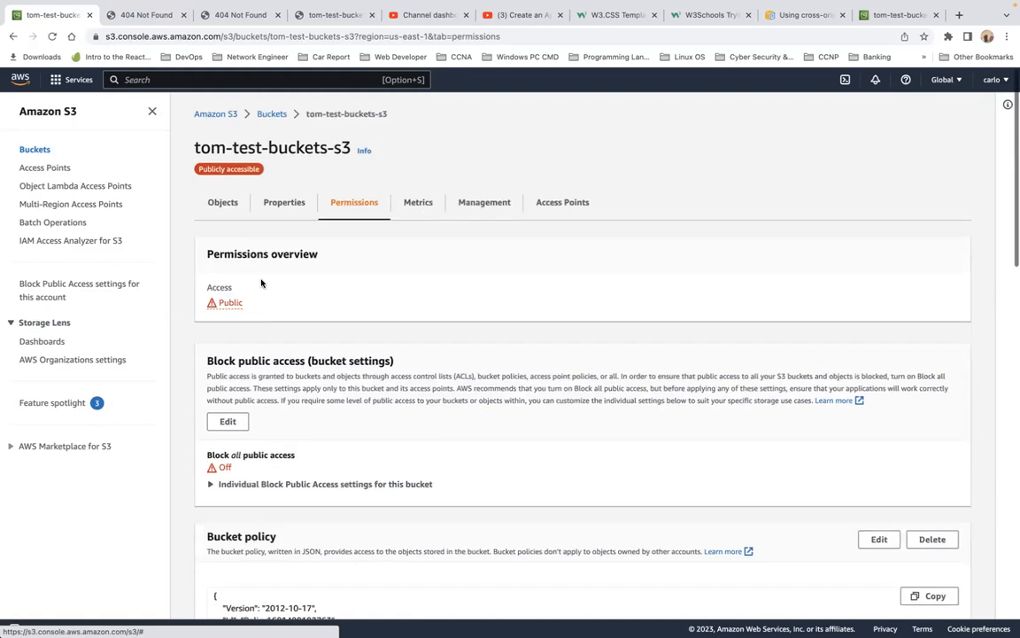
# Step: Return to the Buckets list and open the tom-test-buckets1-s3 bucket's permissions
pyautogui.click(272, 113)
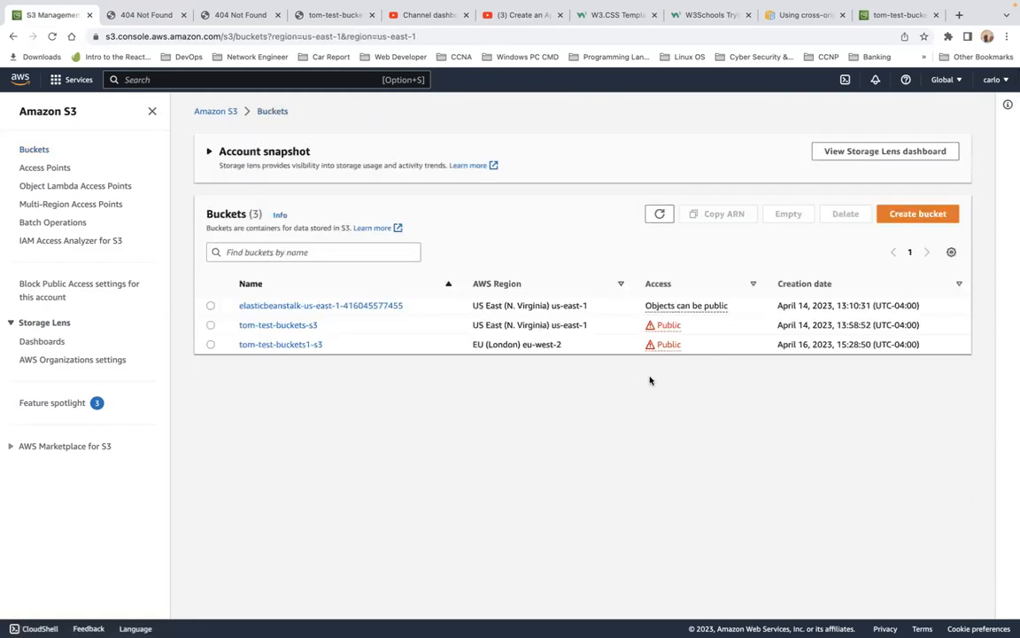
pyautogui.click(285, 344)
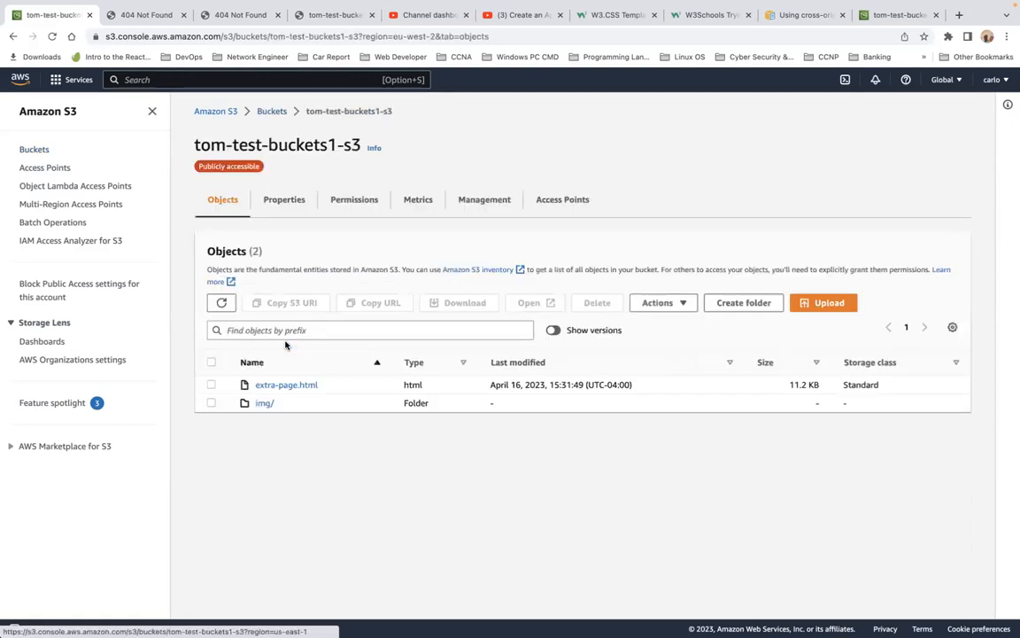
pyautogui.click(282, 197)
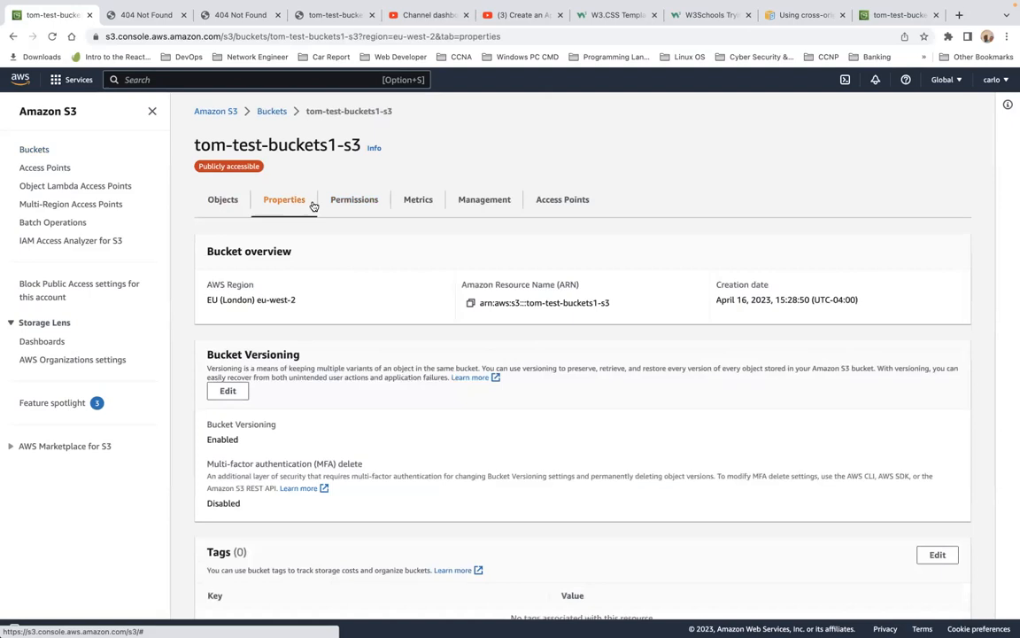
pyautogui.click(353, 200)
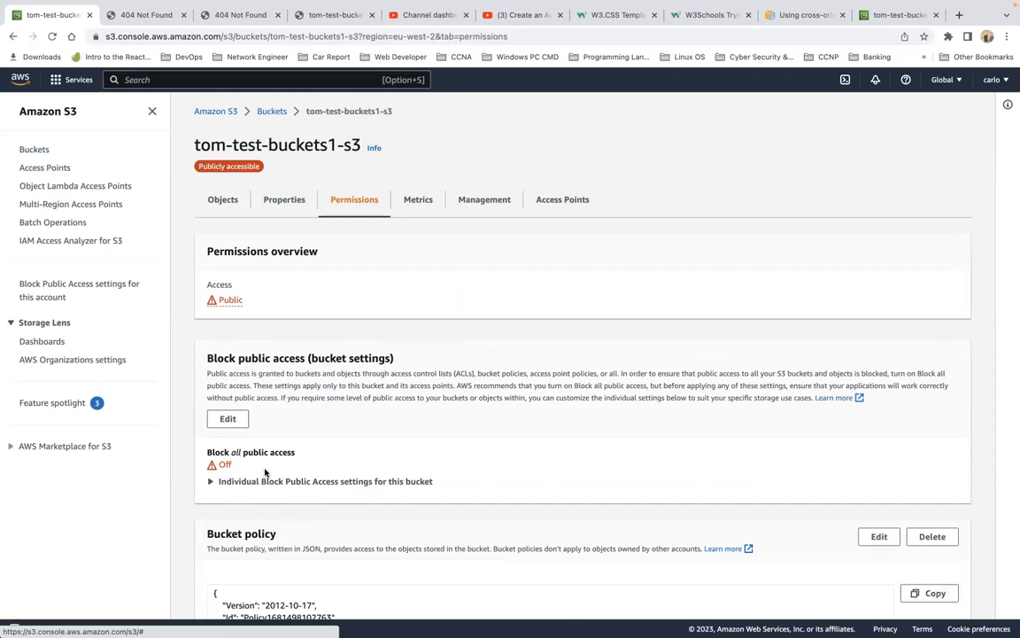
pyautogui.click(228, 418)
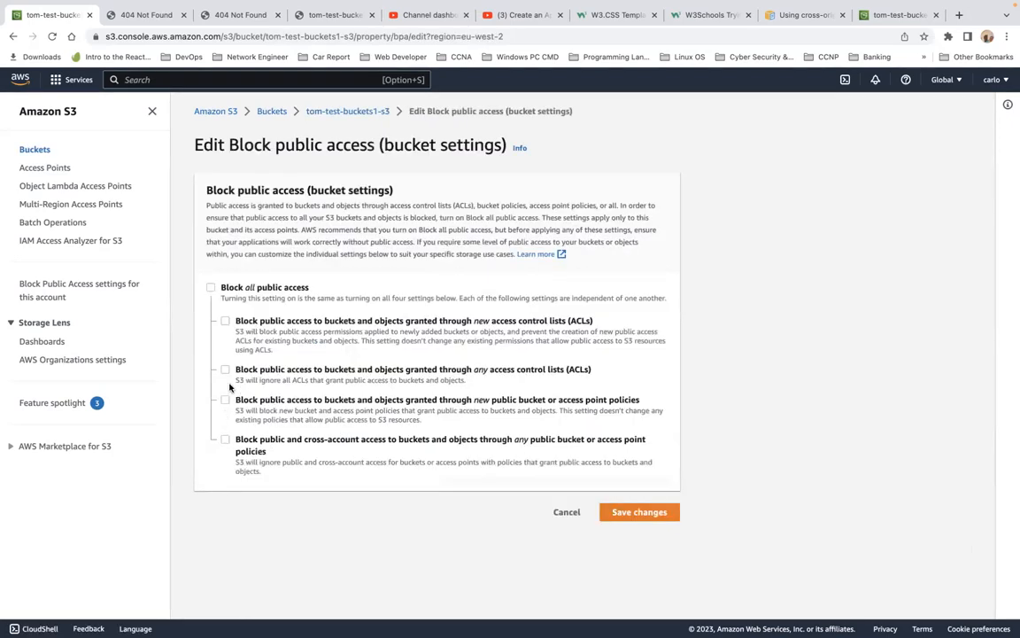
pyautogui.click(613, 516)
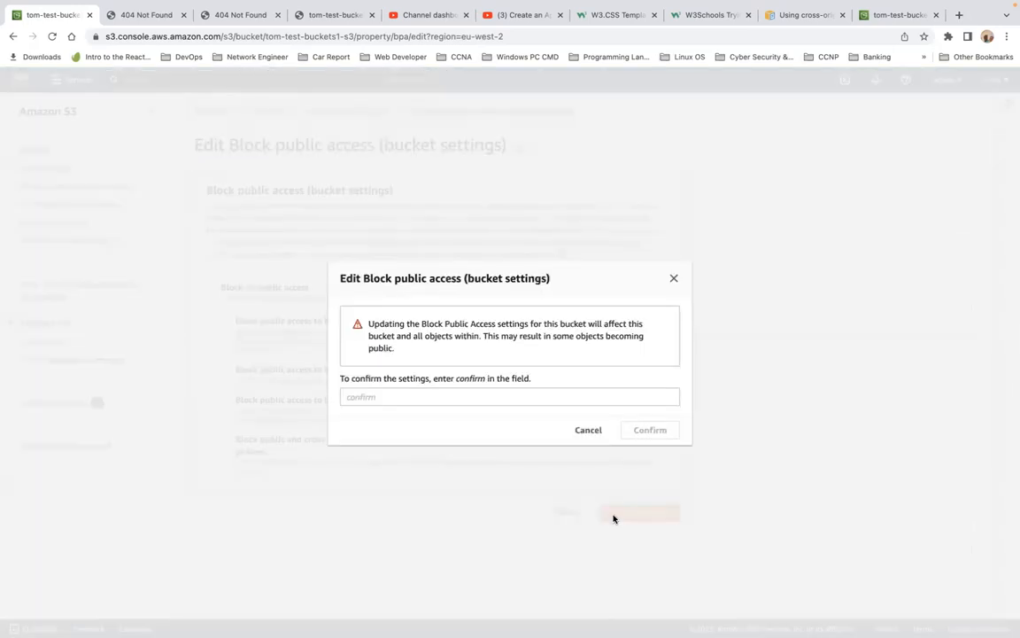
pyautogui.click(589, 431)
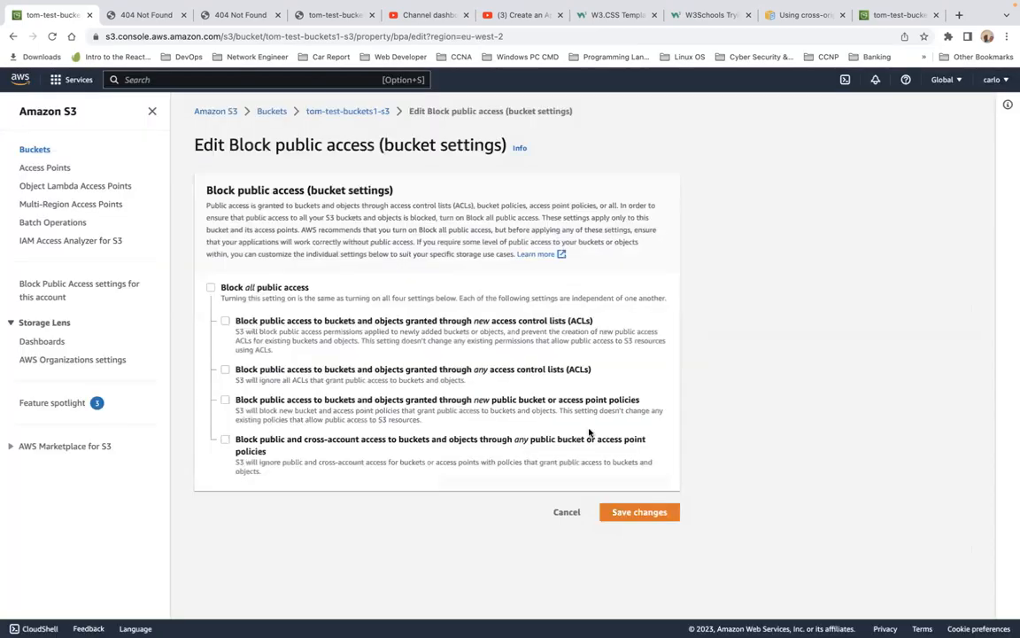
pyautogui.click(567, 513)
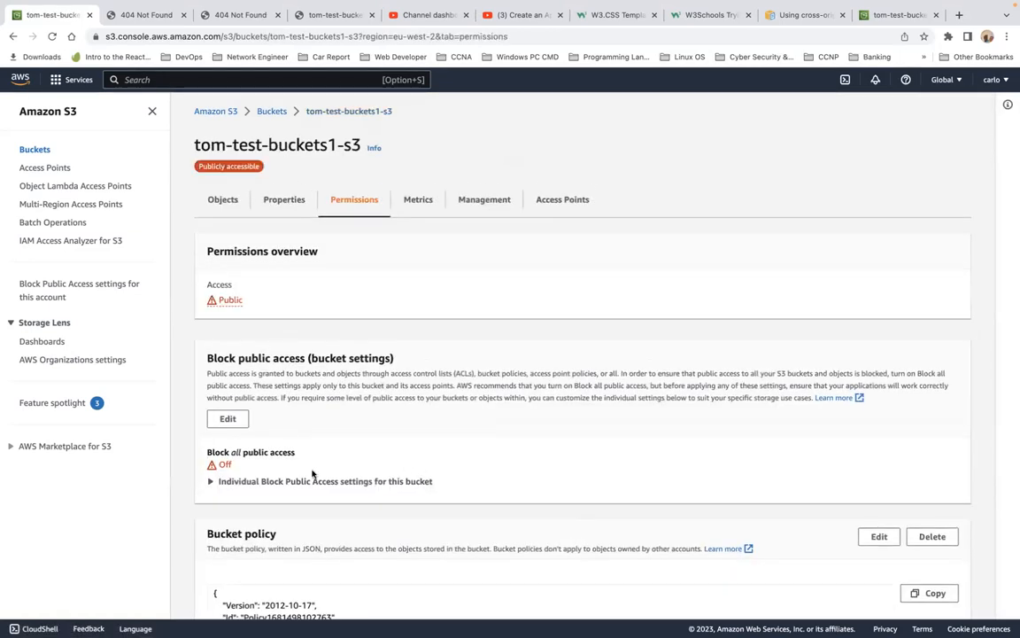
# Step: Expand the individual Block Public Access settings for tom-test-buckets1-s3
pyautogui.click(213, 483)
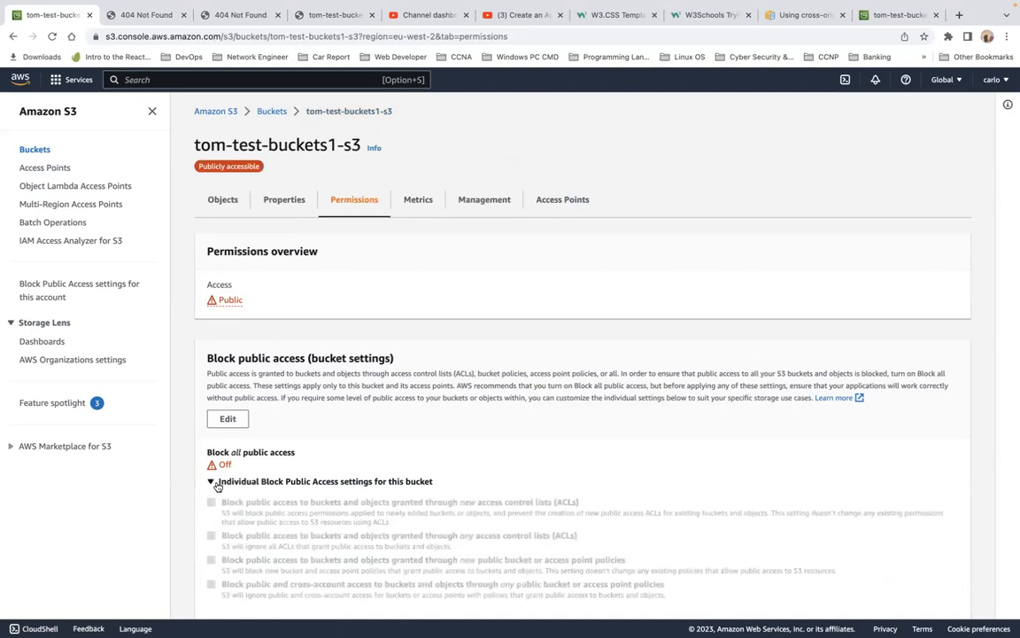
pyautogui.scroll(-5, 376, 478)
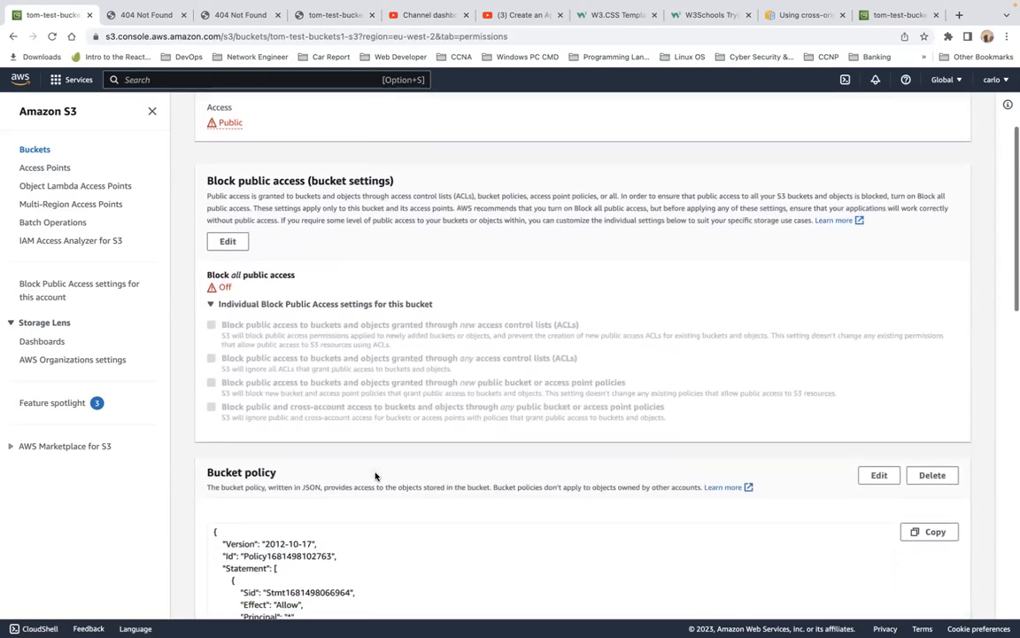
# Step: Review the tom-test-buckets1-s3 bucket policy and object ownership, then its properties down to static website hosting
pyautogui.scroll(-3, 376, 477)
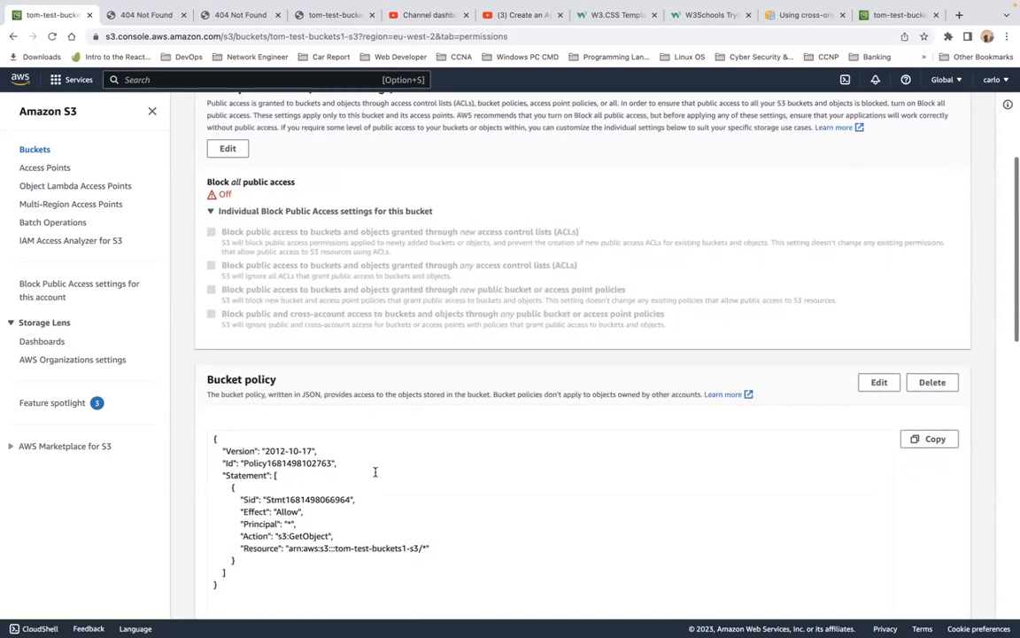
pyautogui.scroll(-15, 375, 474)
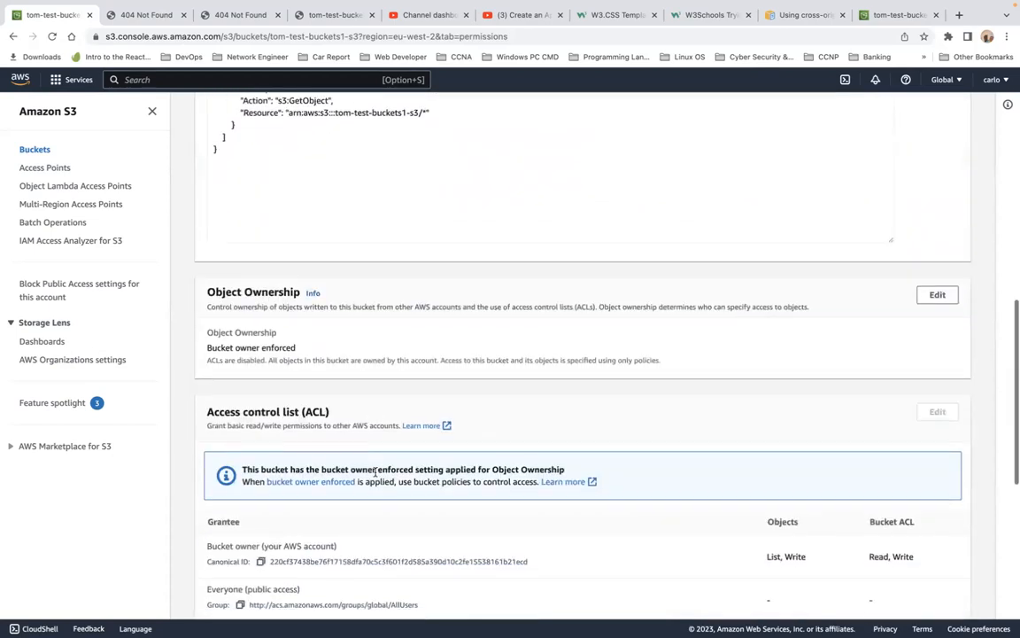
pyautogui.scroll(-10, 376, 476)
pyautogui.scroll(20, 375, 472)
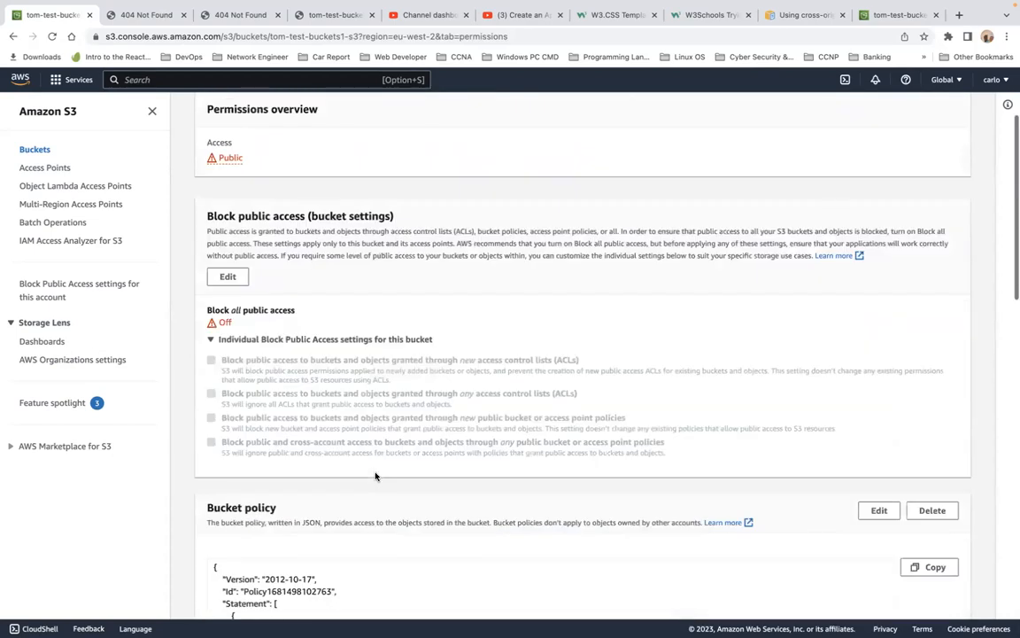
pyautogui.click(268, 202)
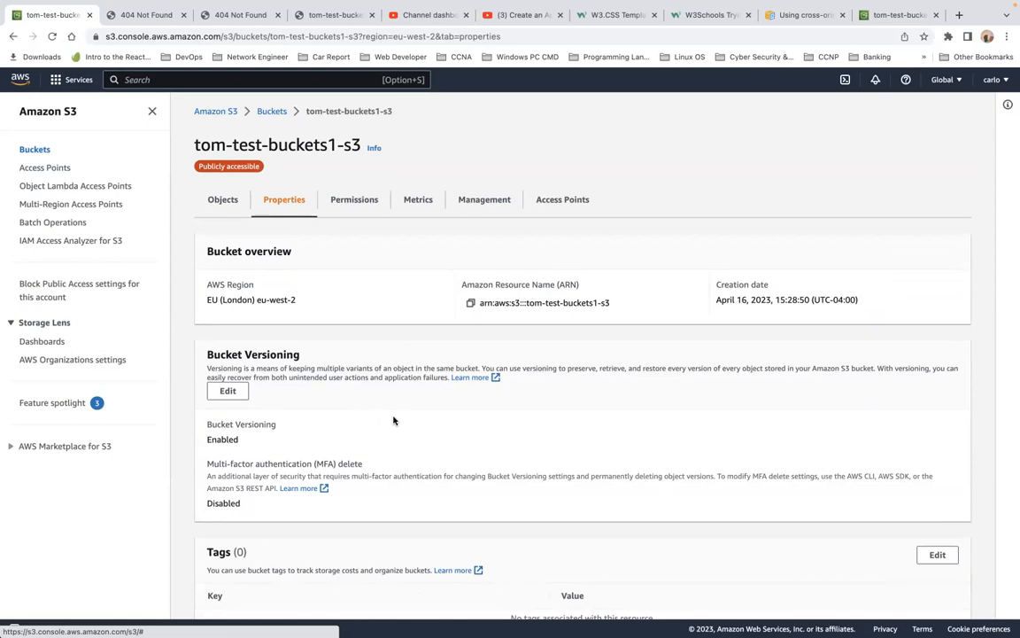
pyautogui.scroll(-10, 485, 327)
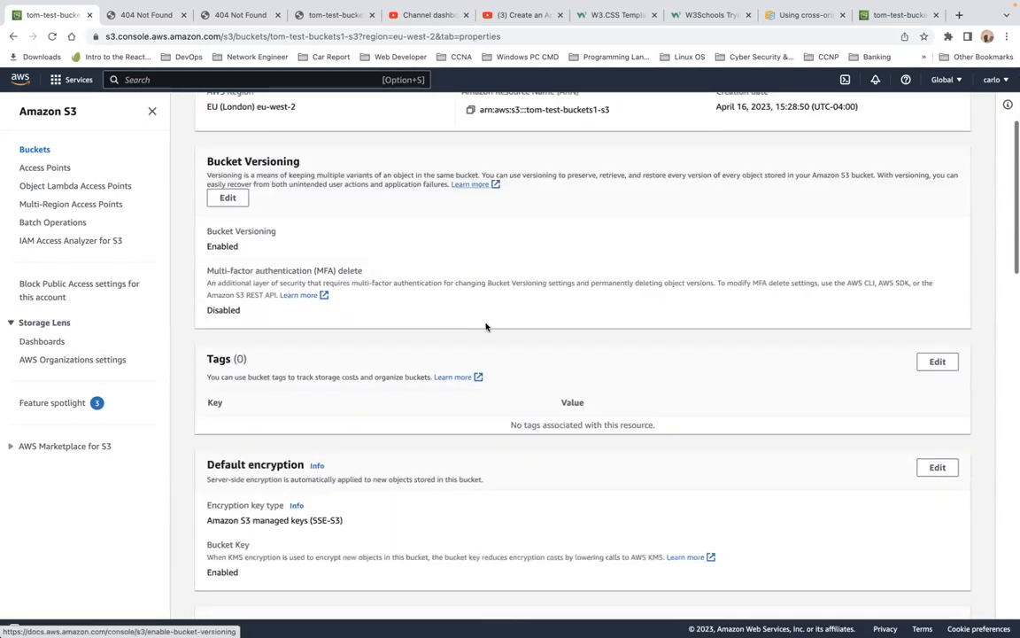
pyautogui.scroll(5, 486, 293)
pyautogui.scroll(5, 328, 273)
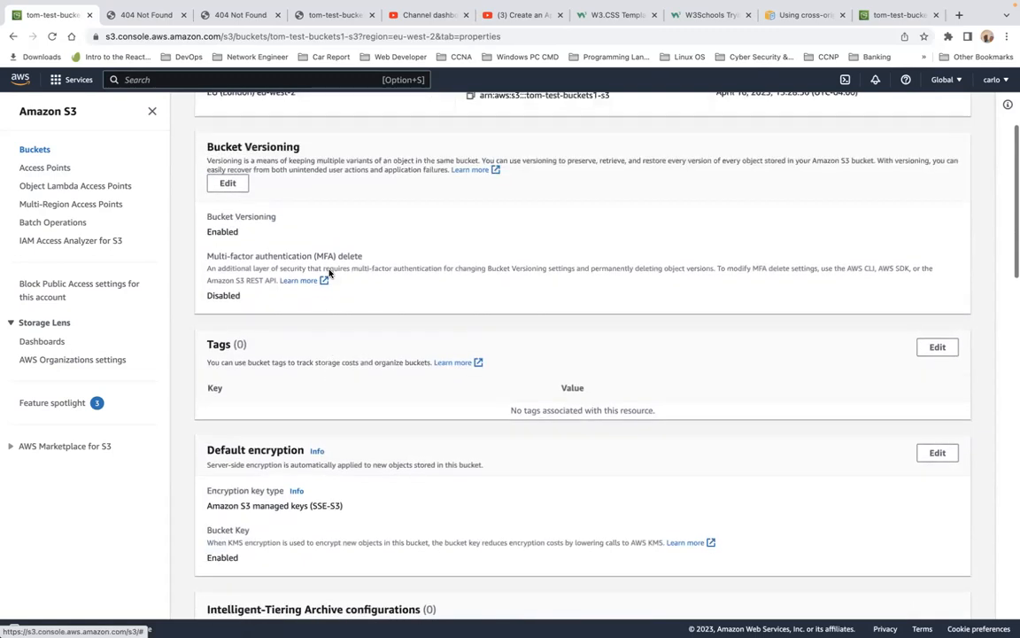
pyautogui.scroll(2, 272, 280)
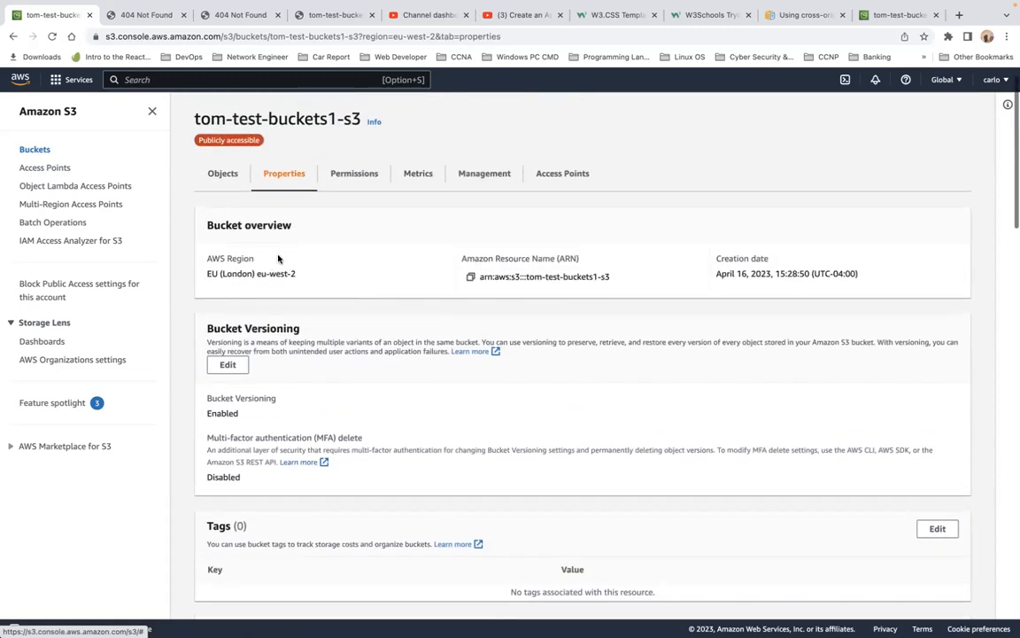
pyautogui.scroll(-4, 401, 285)
pyautogui.scroll(-10, 401, 283)
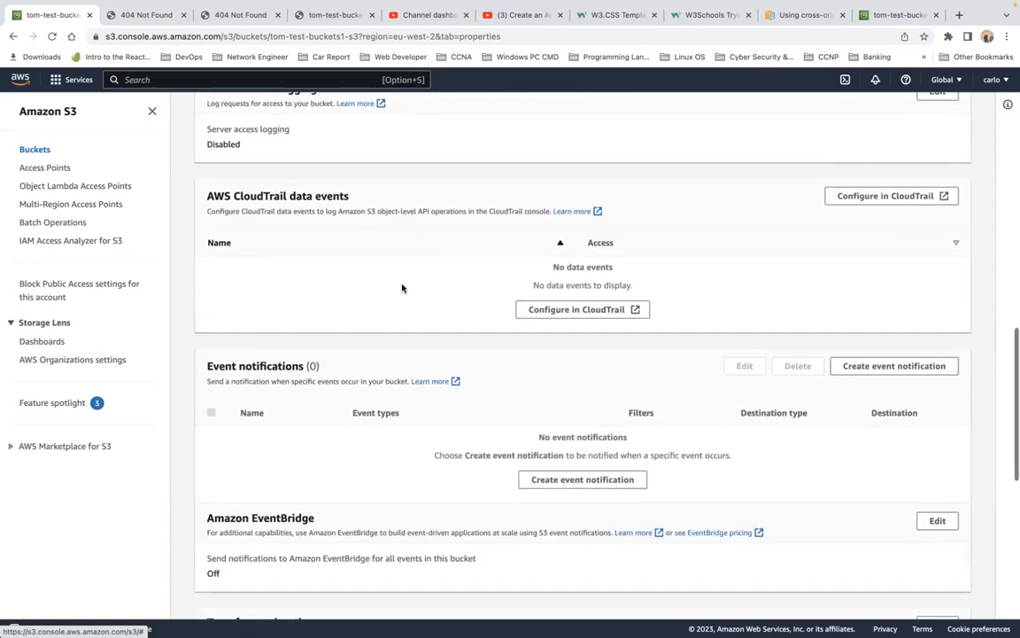
pyautogui.scroll(-10, 401, 287)
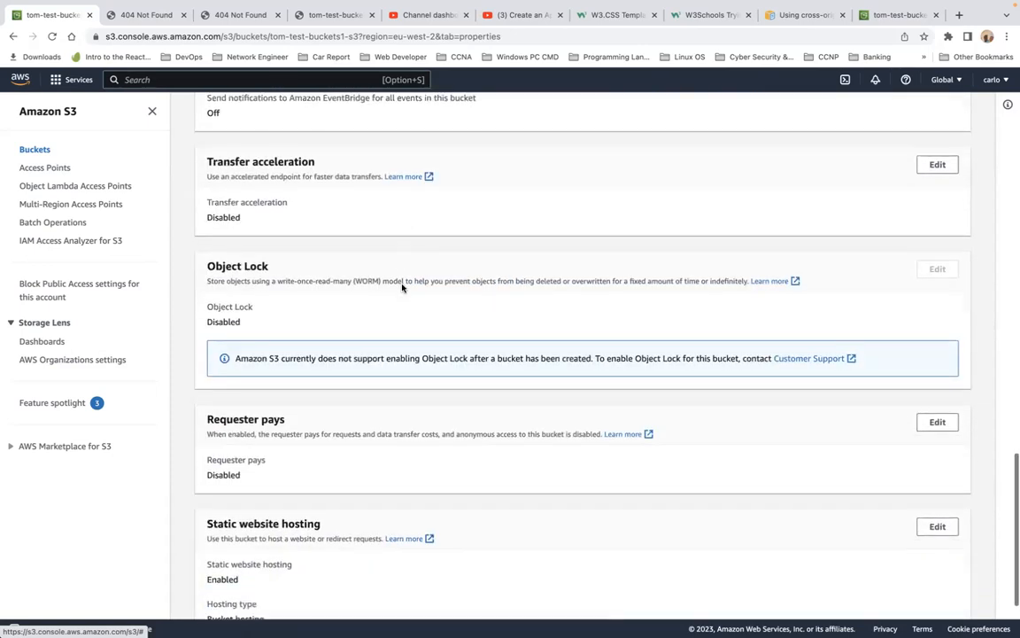
pyautogui.scroll(-3, 402, 287)
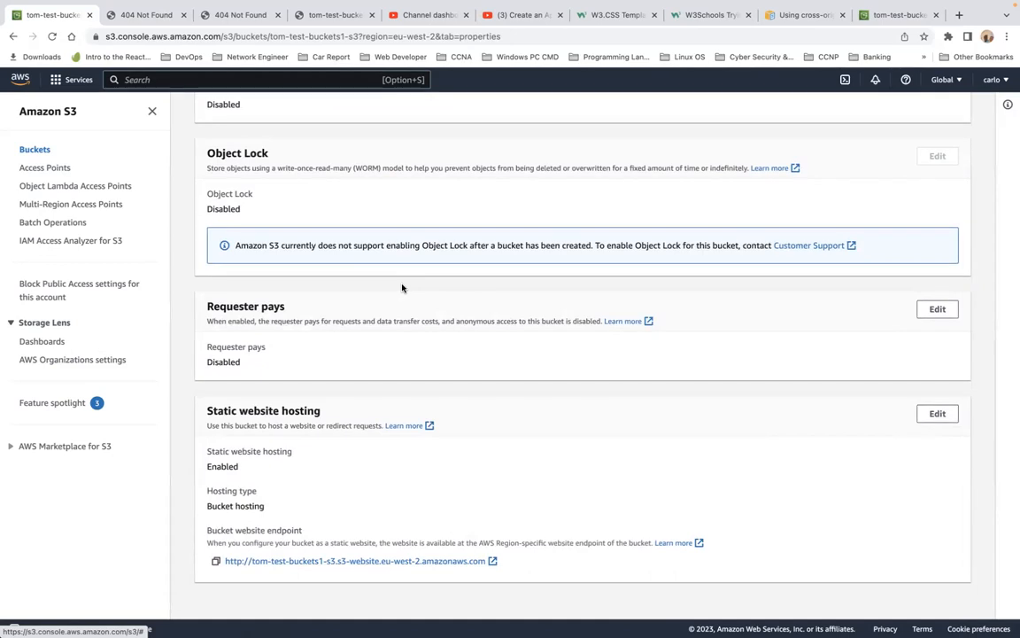
# Step: Open the tom-test-buckets1-s3 website endpoint and close all the 404 Not Found tabs
pyautogui.click(345, 567)
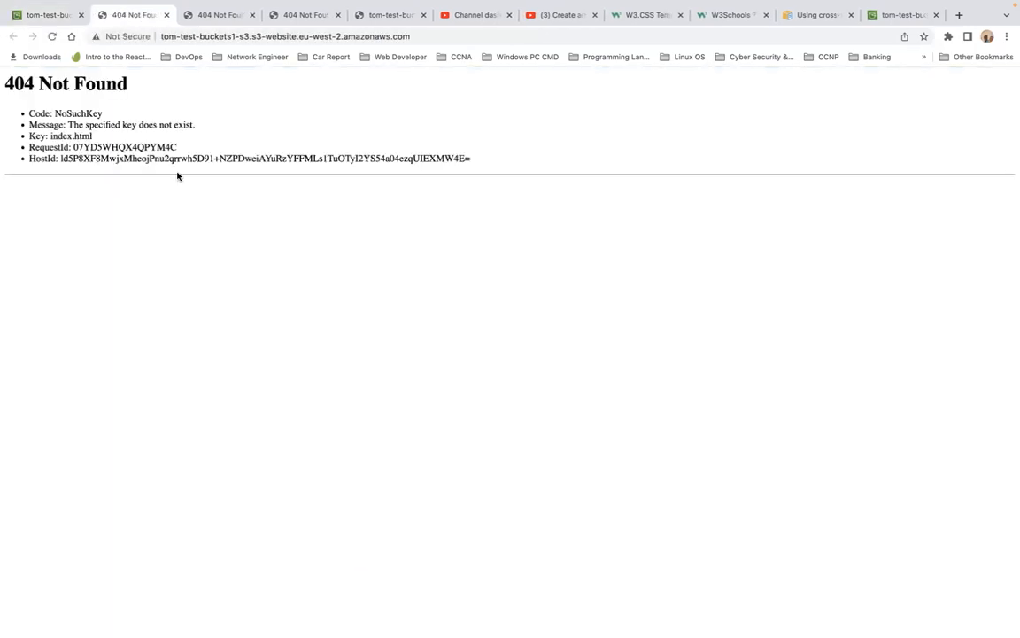
pyautogui.click(164, 17)
pyautogui.click(164, 17)
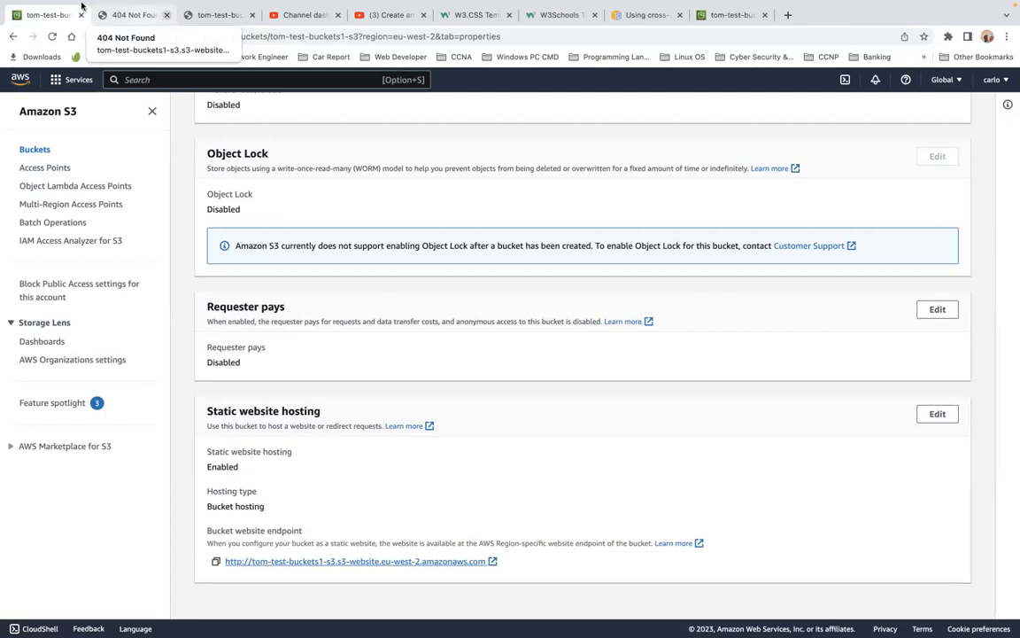
pyautogui.click(133, 15)
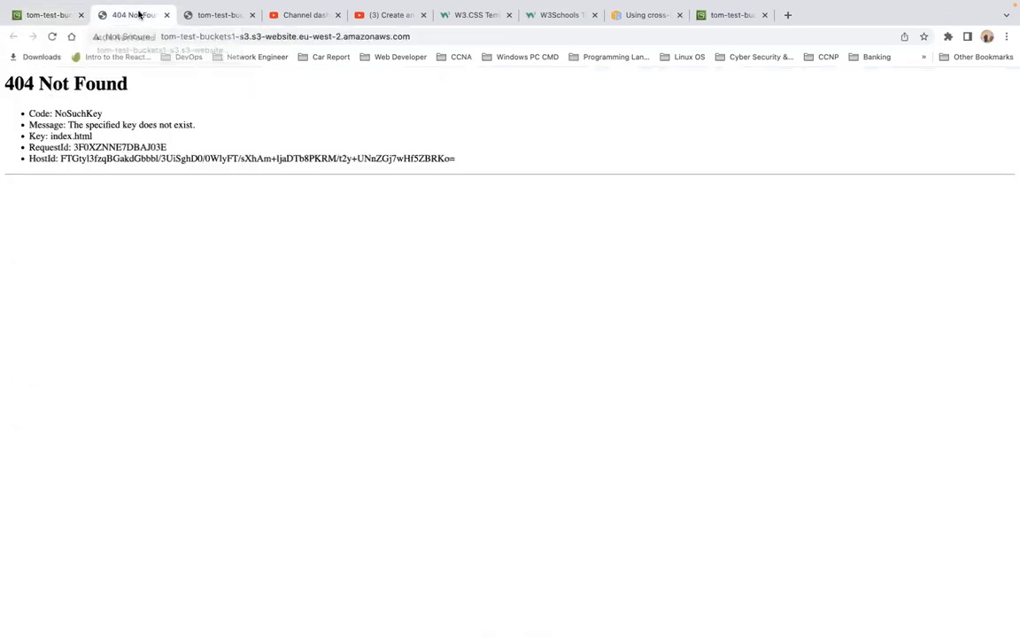
pyautogui.click(167, 16)
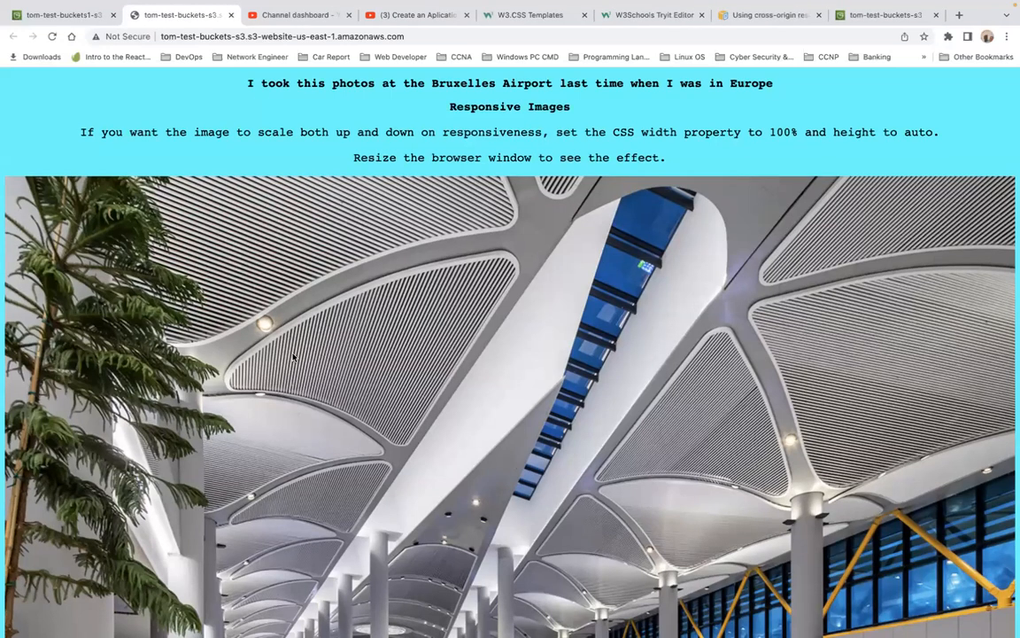
# Step: View the tom-test-buckets-s3 website page showing the Bruxelles Airport photo
pyautogui.scroll(1, 293, 356)
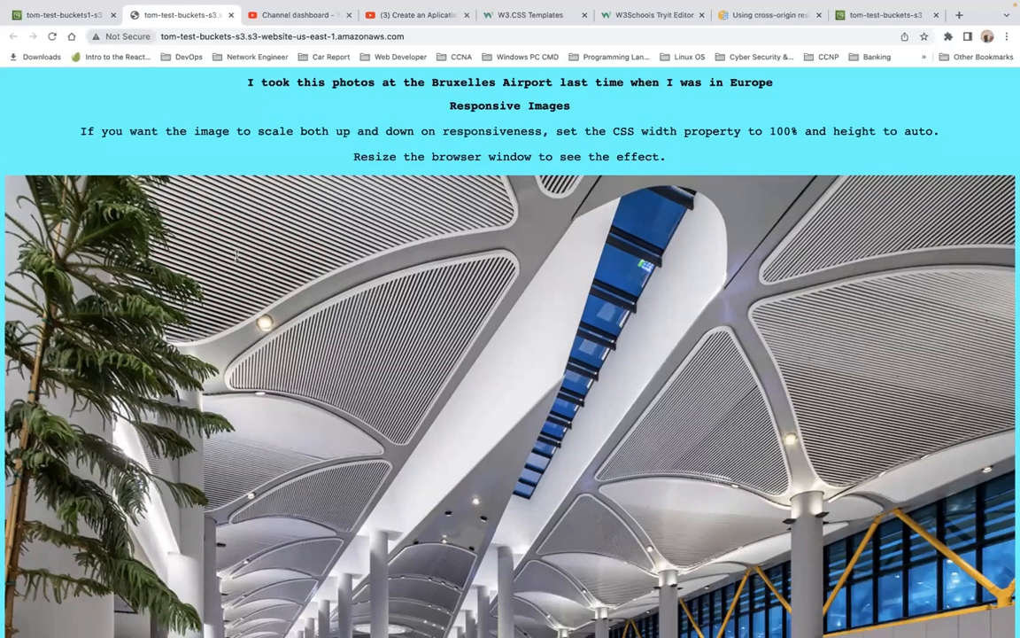
pyautogui.scroll(12, 237, 256)
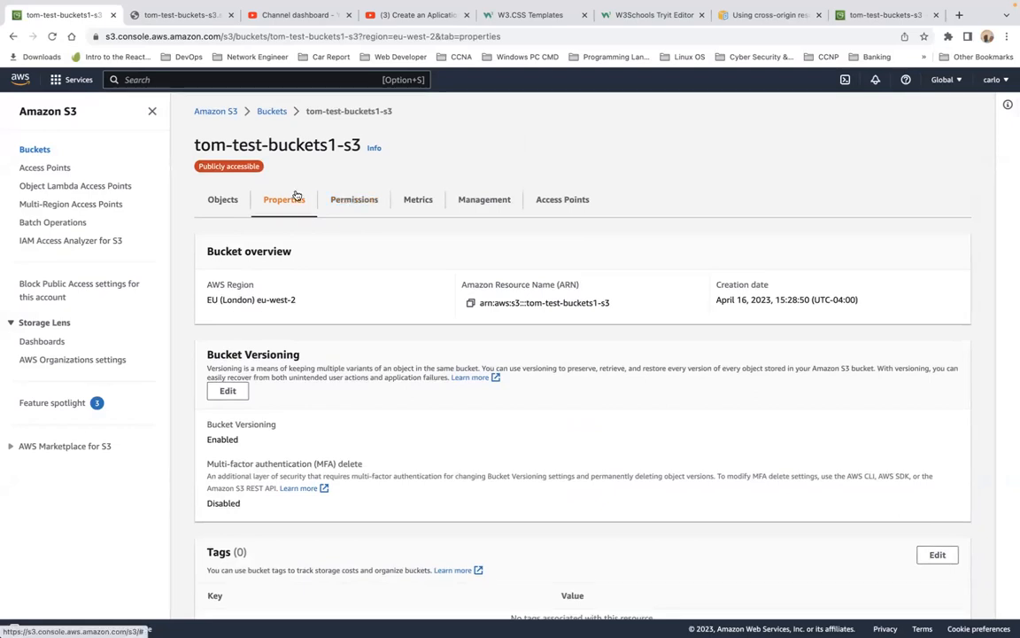
# Step: Delete all objects from the tom-test-buckets-s3 bucket, confirming with the word delete
pyautogui.click(34, 149)
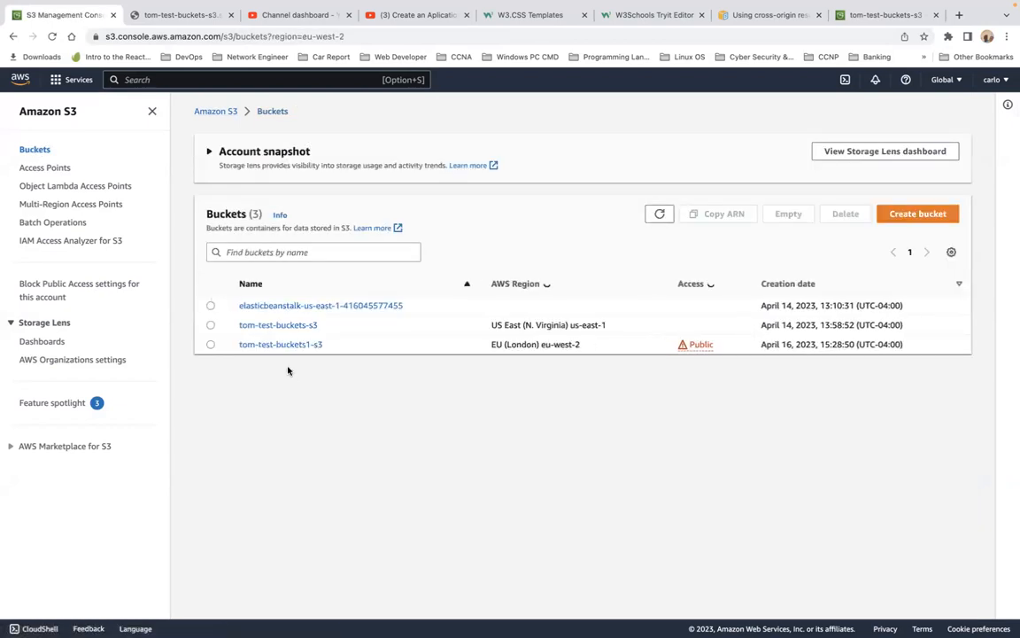
pyautogui.click(273, 326)
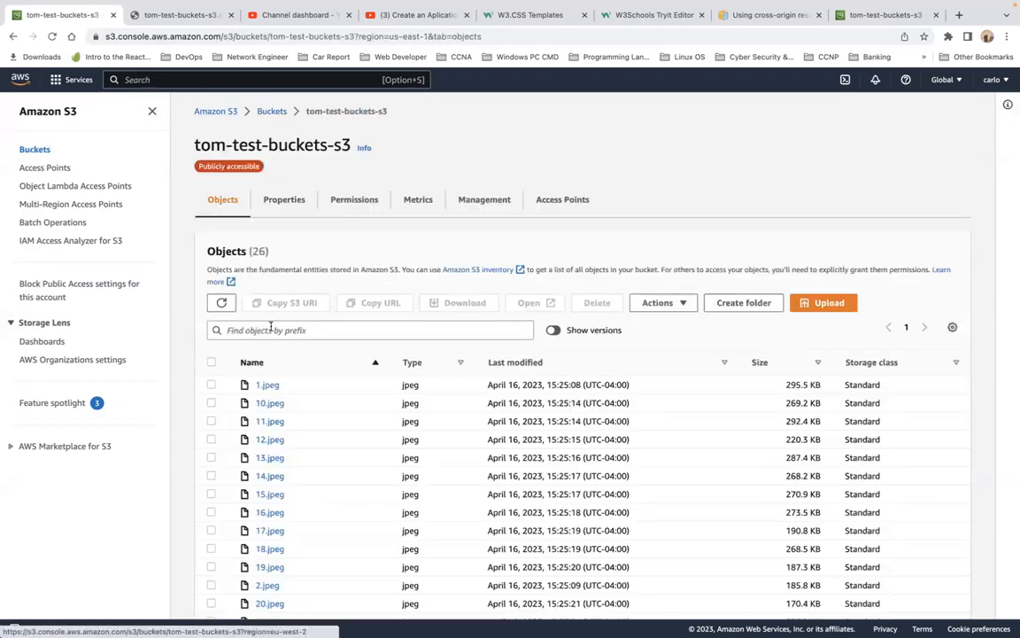
pyautogui.click(212, 362)
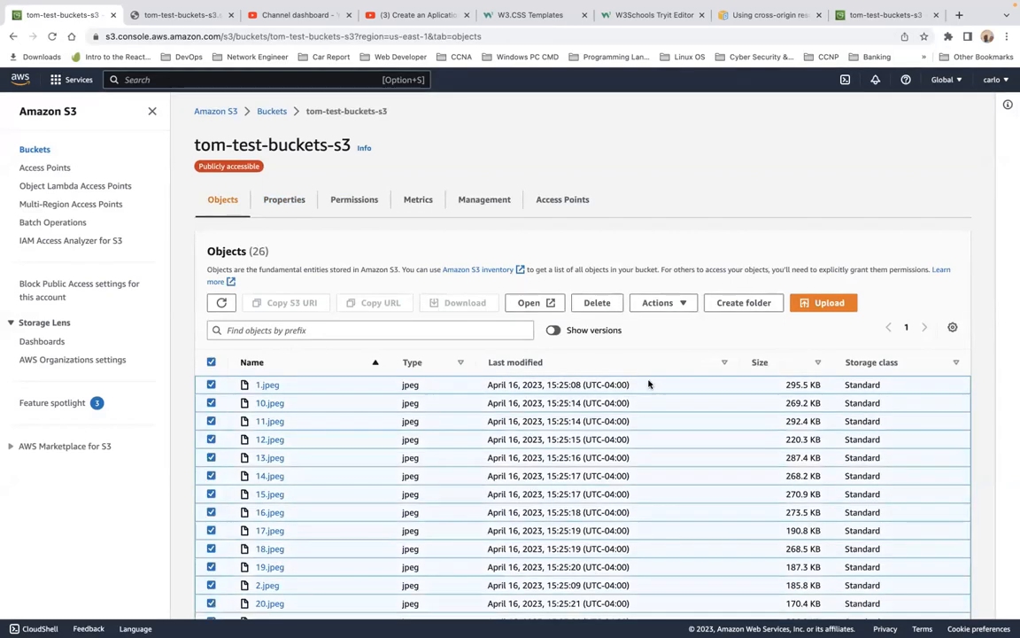
pyautogui.click(598, 307)
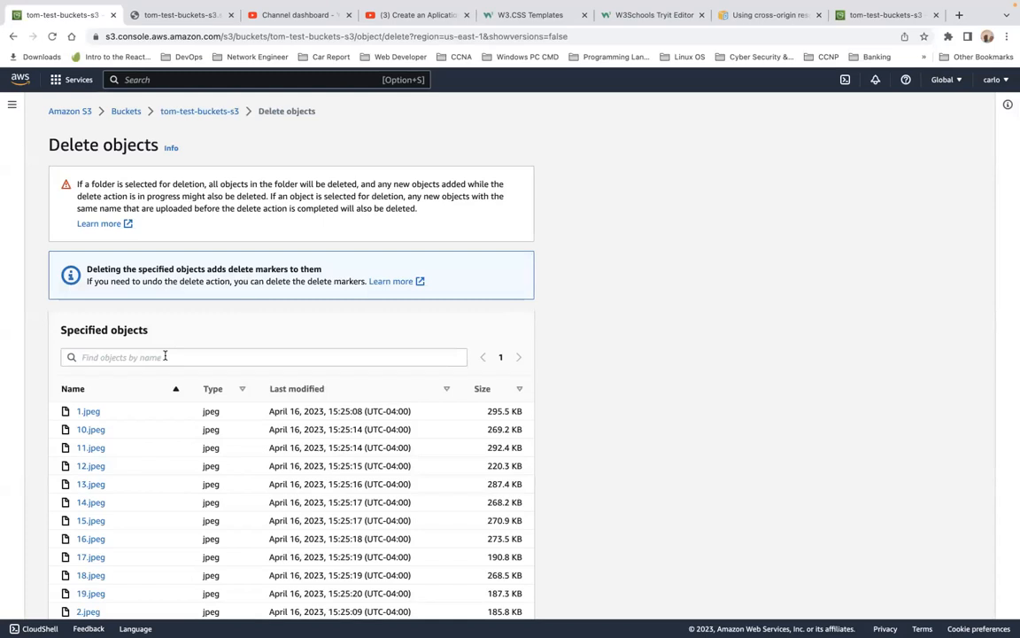
pyautogui.scroll(-10, 187, 357)
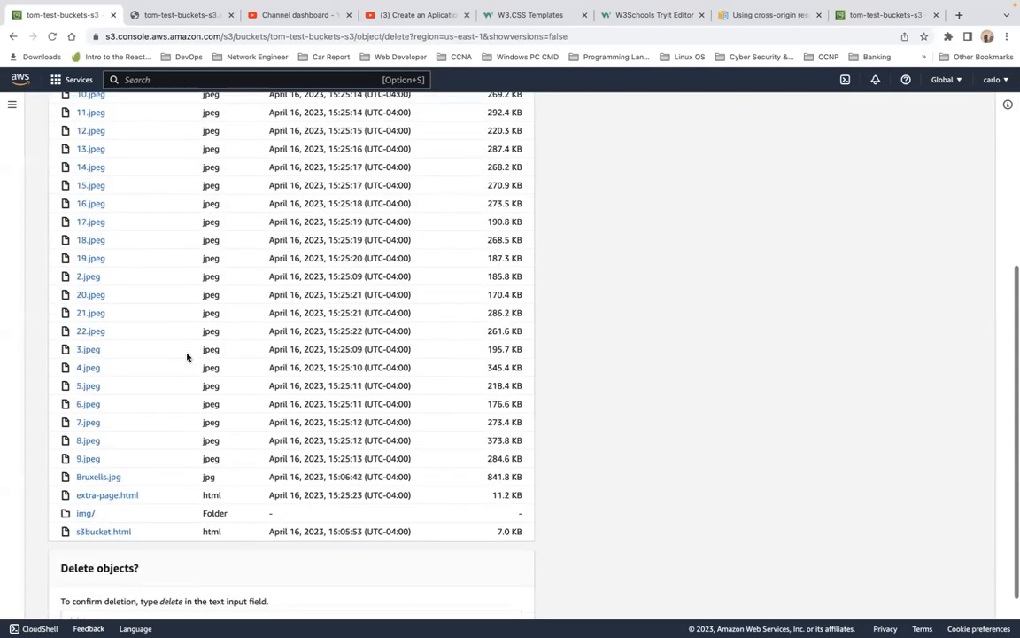
pyautogui.click(114, 556)
pyautogui.write('d')
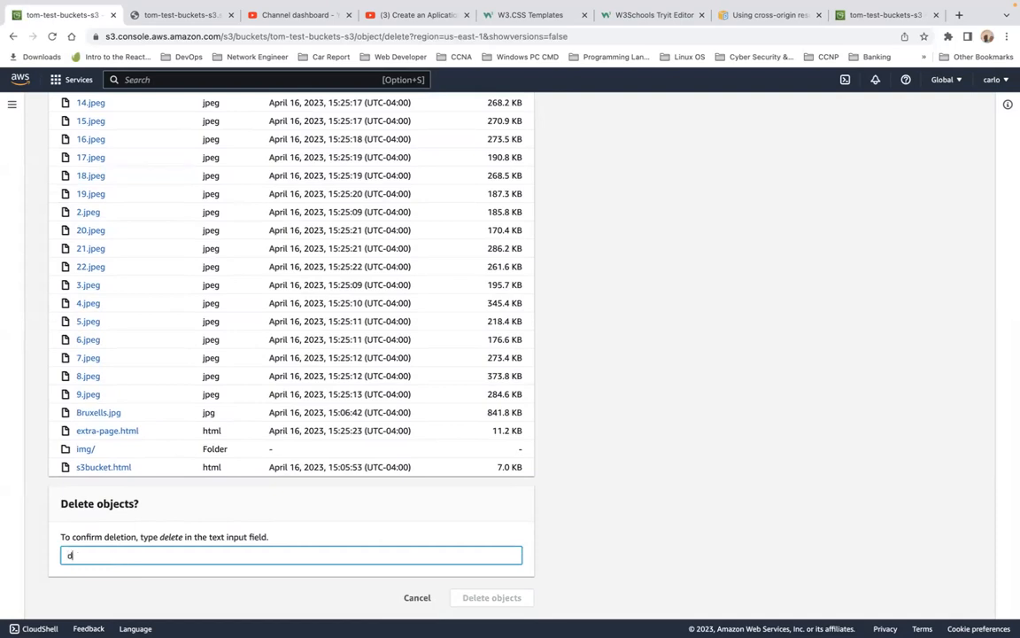
pyautogui.write('elete')
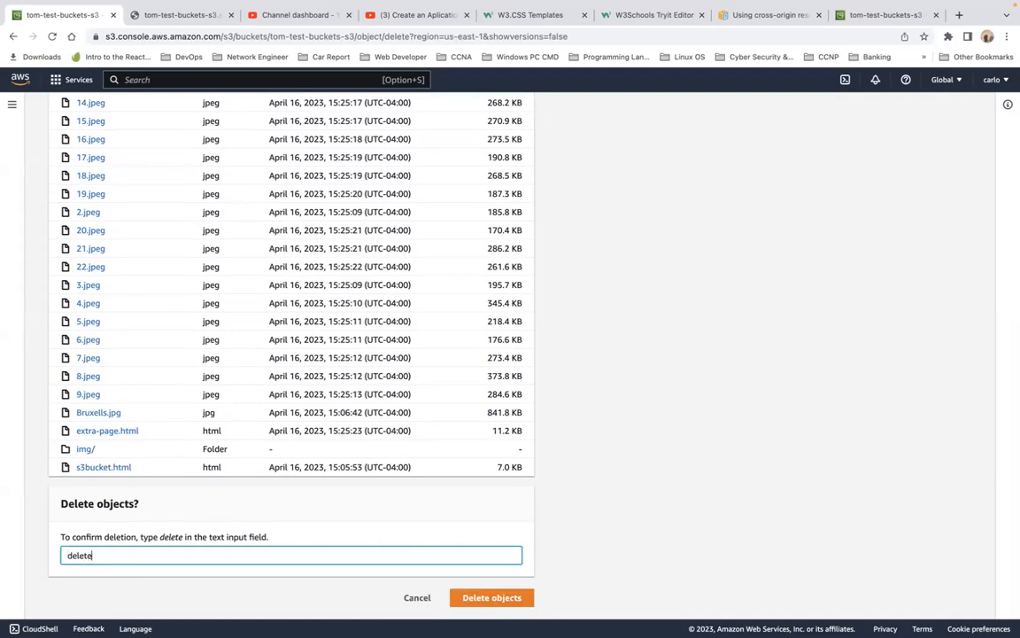
pyautogui.click(483, 599)
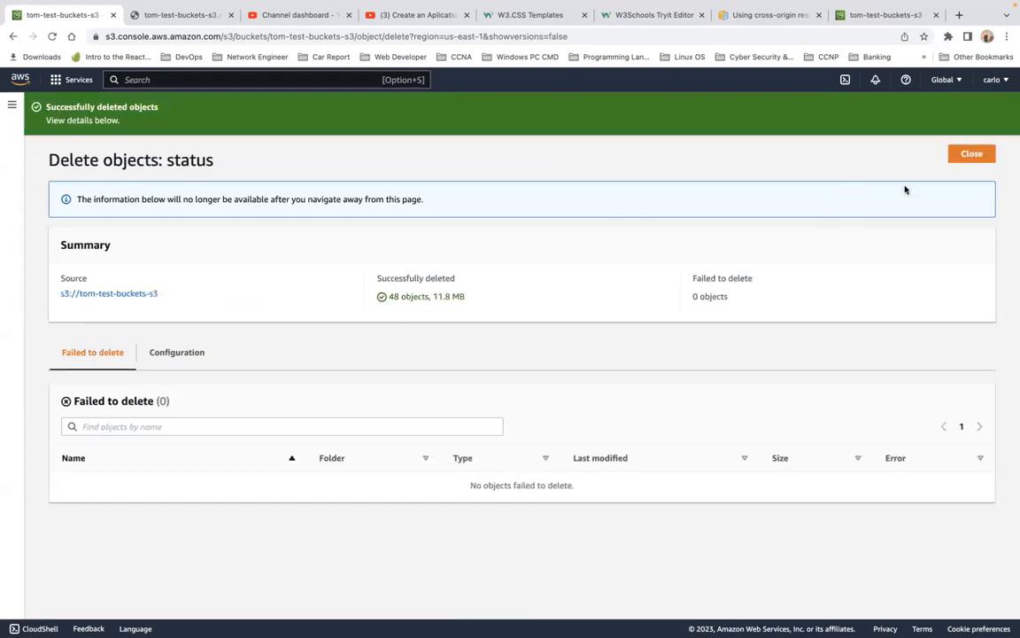
pyautogui.click(959, 155)
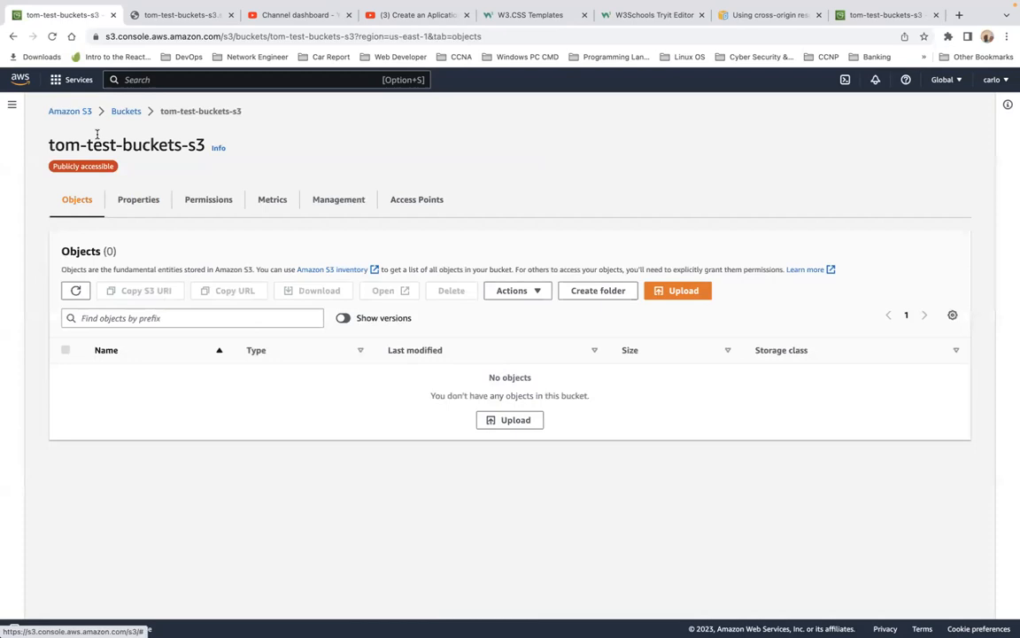
# Step: Upload Bruxells.jpg and s3bucket.html from the S3 folder to tom-test-buckets-s3 and return to the Buckets list
pyautogui.click(125, 111)
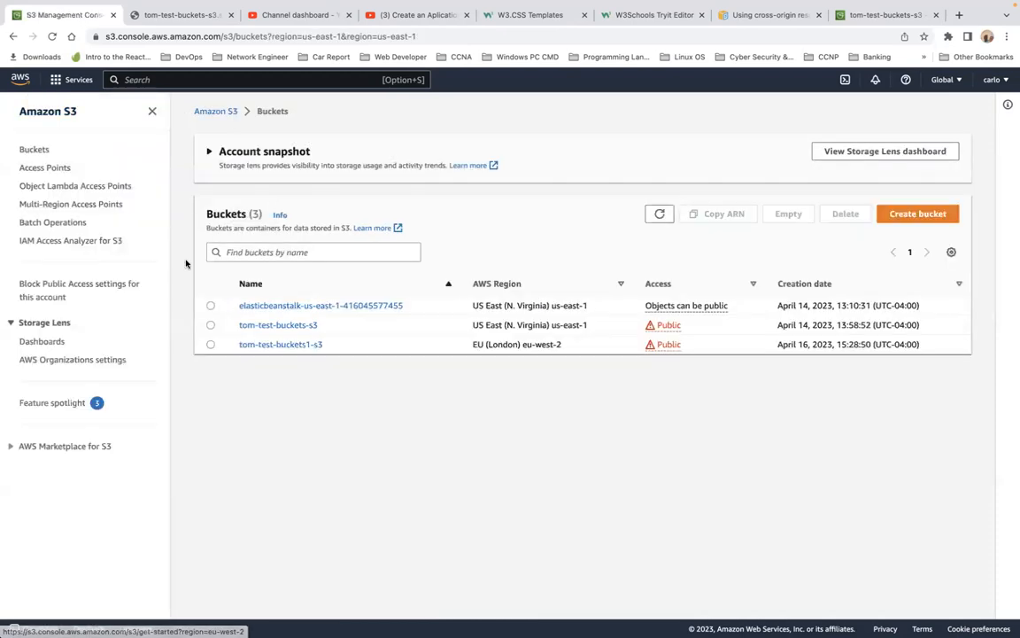
pyautogui.click(279, 325)
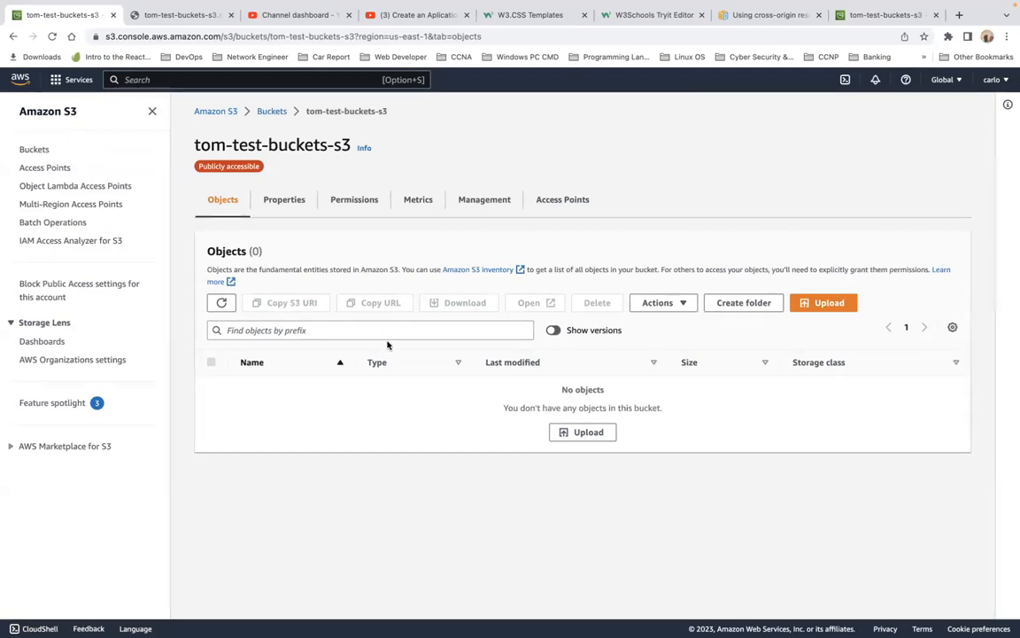
pyautogui.click(809, 303)
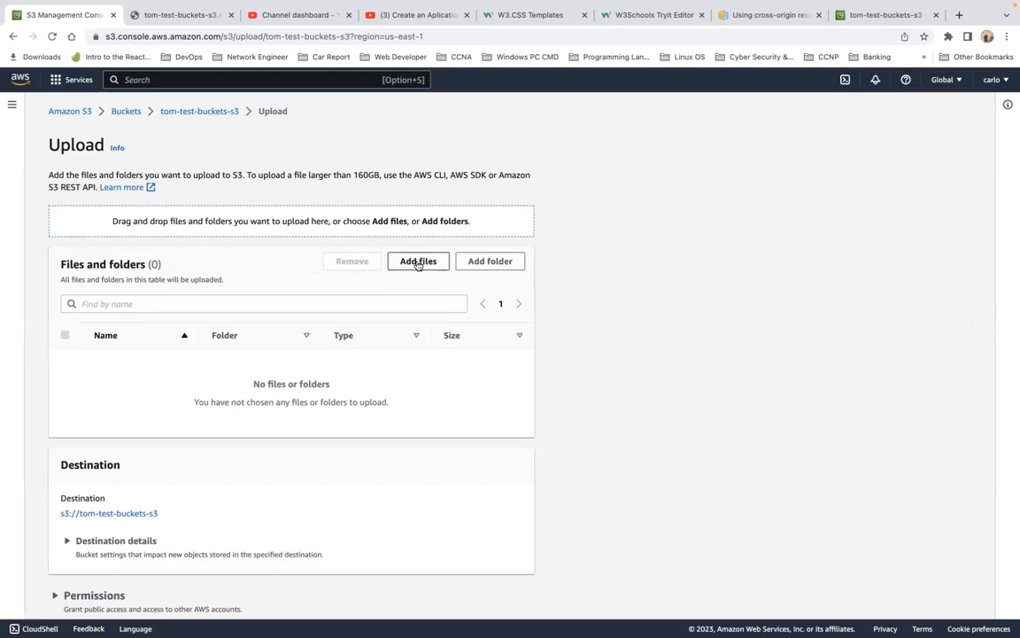
pyautogui.click(419, 262)
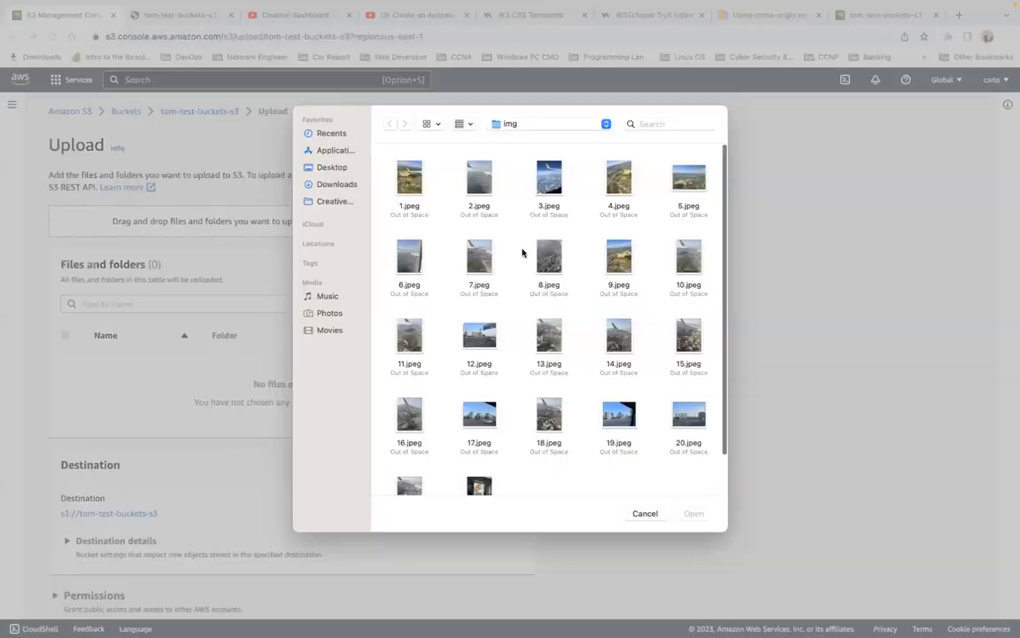
pyautogui.click(543, 130)
pyautogui.click(542, 140)
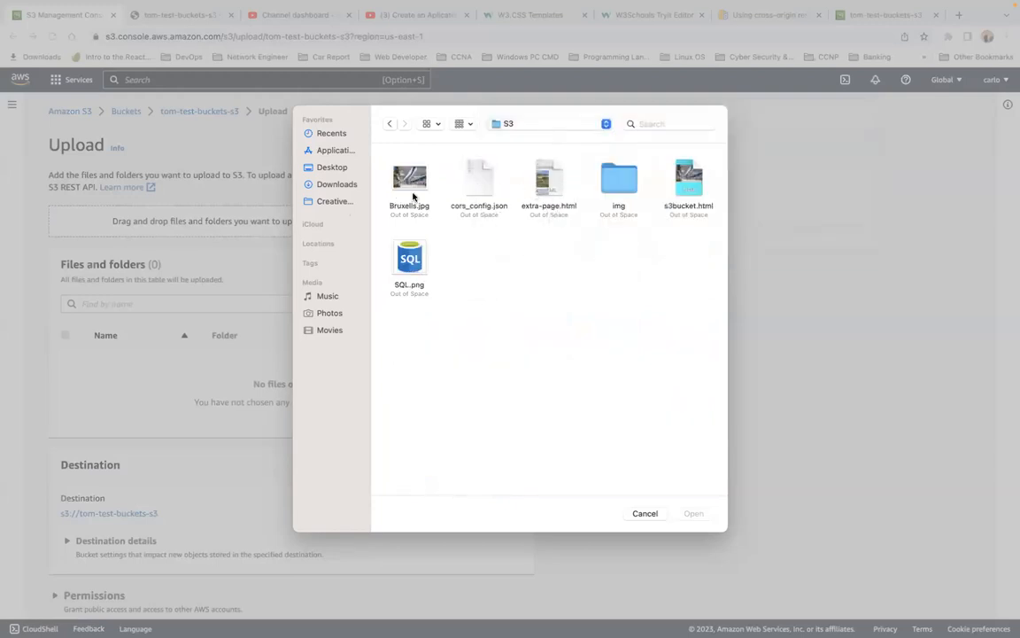
pyautogui.click(685, 181)
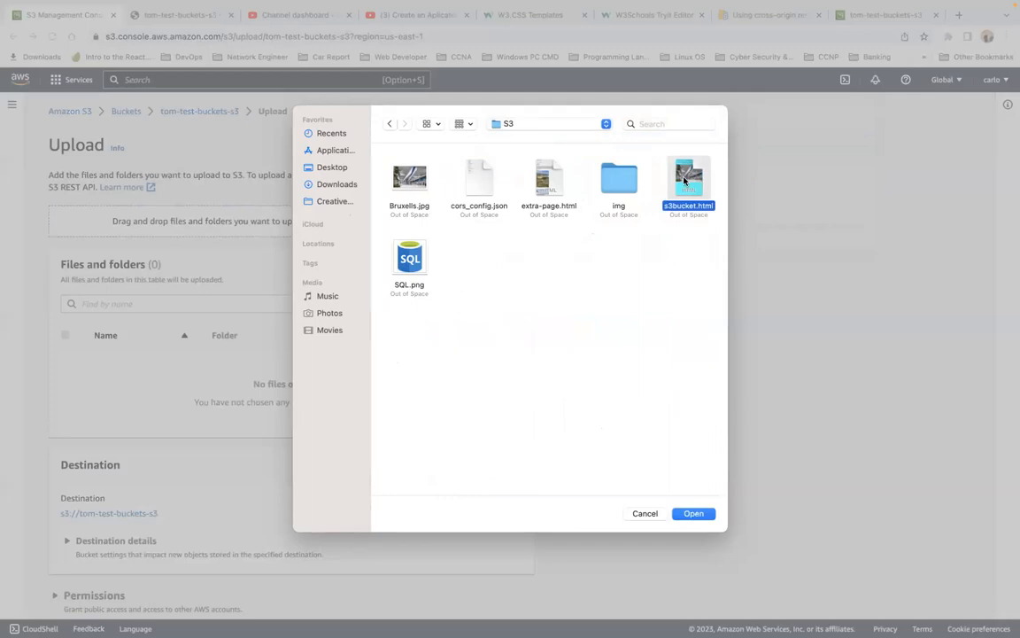
pyautogui.keyDown('super'); pyautogui.click(409, 177); pyautogui.keyUp('super')
pyautogui.click(682, 515)
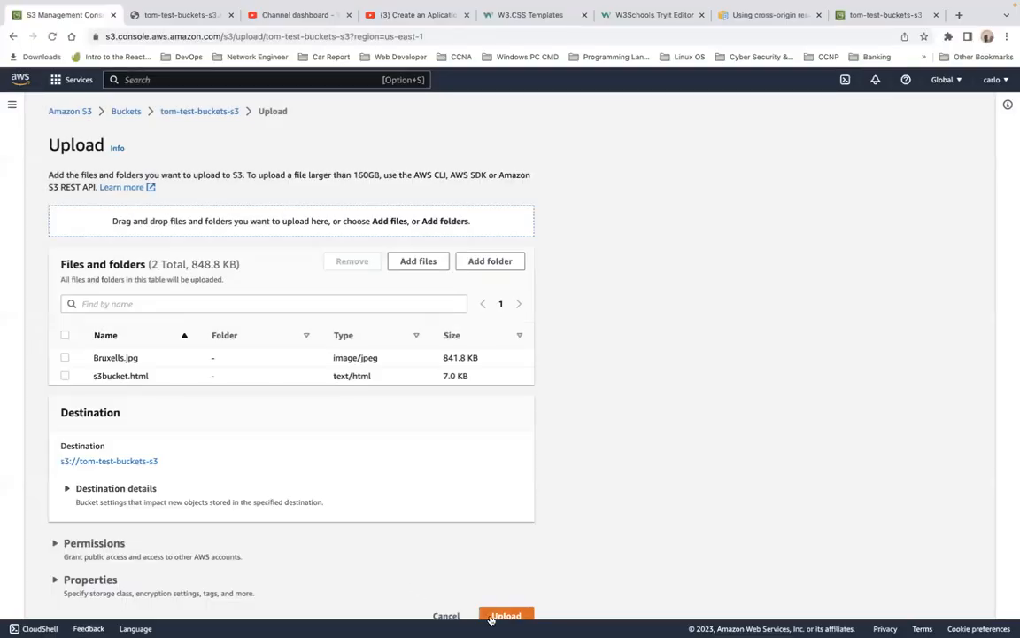
pyautogui.click(490, 613)
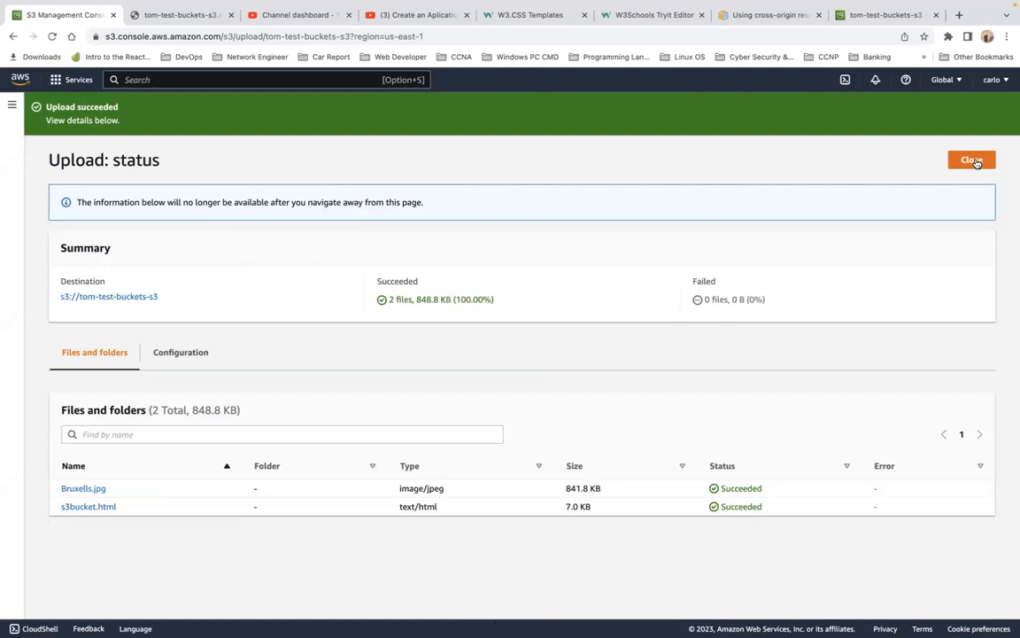
pyautogui.click(975, 162)
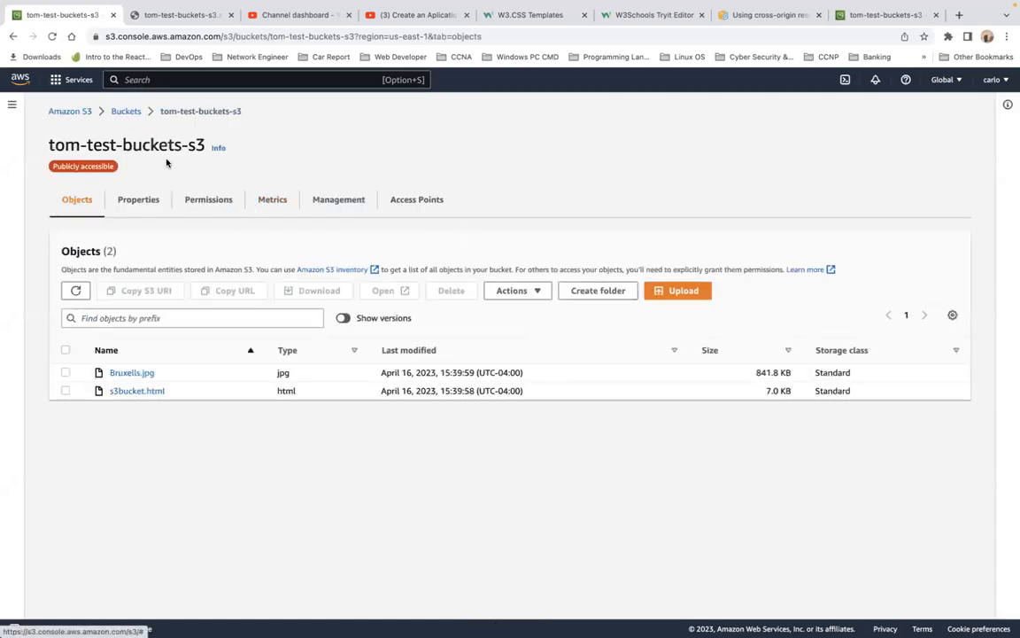
pyautogui.click(132, 116)
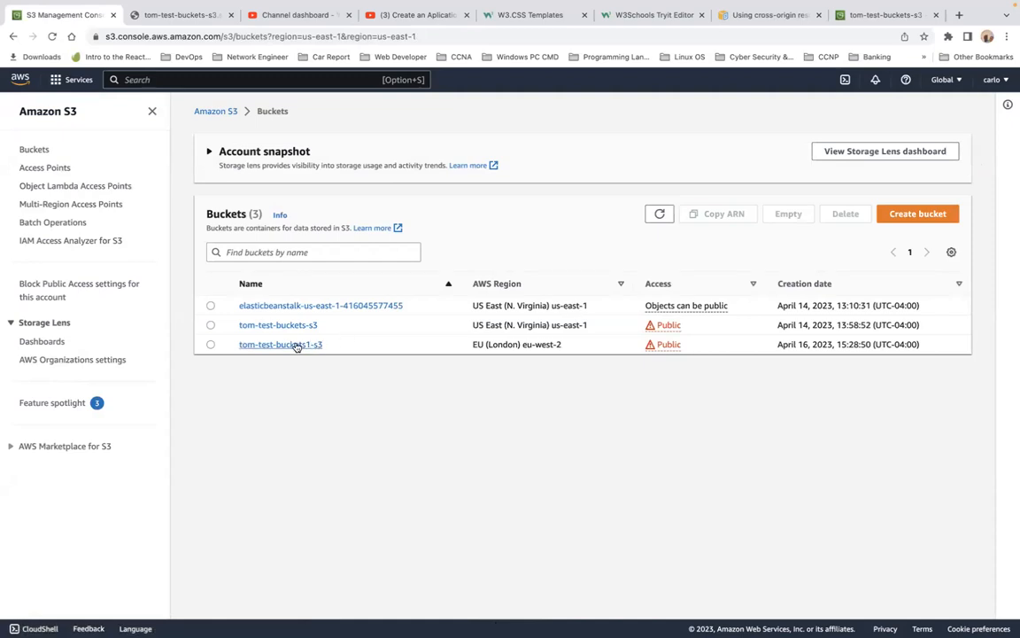
# Step: Open extra-page.html in the tom-test-buckets1-s3 bucket and copy its object URL
pyautogui.click(296, 345)
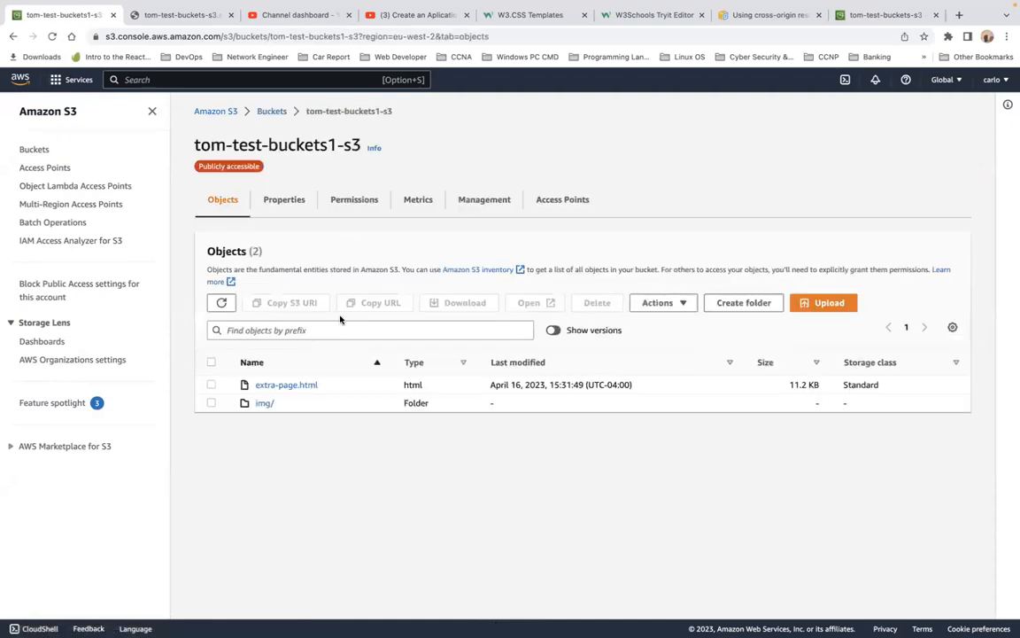
pyautogui.click(294, 387)
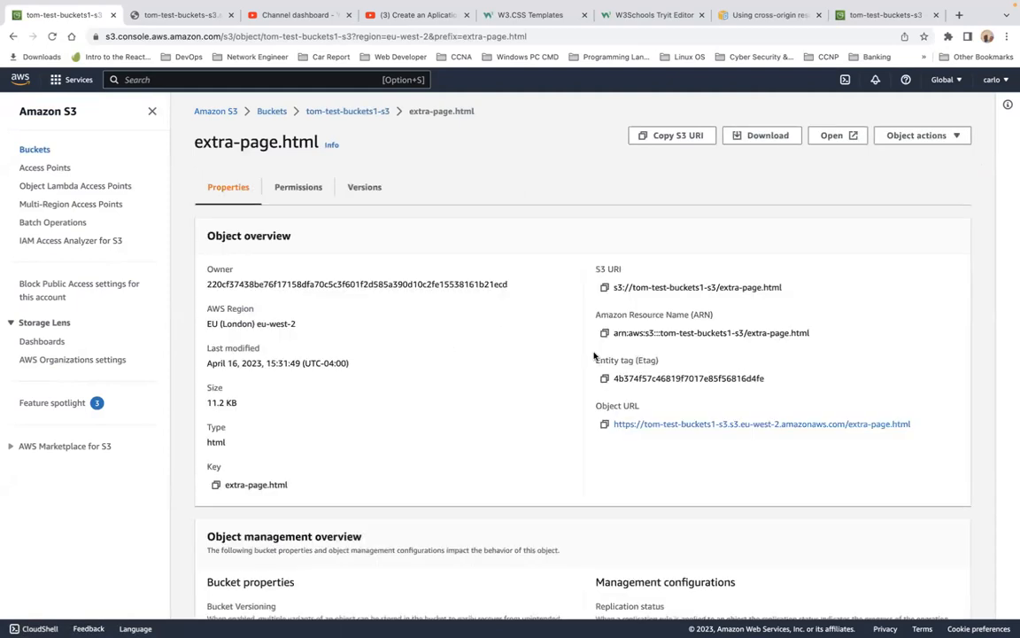
pyautogui.click(605, 424)
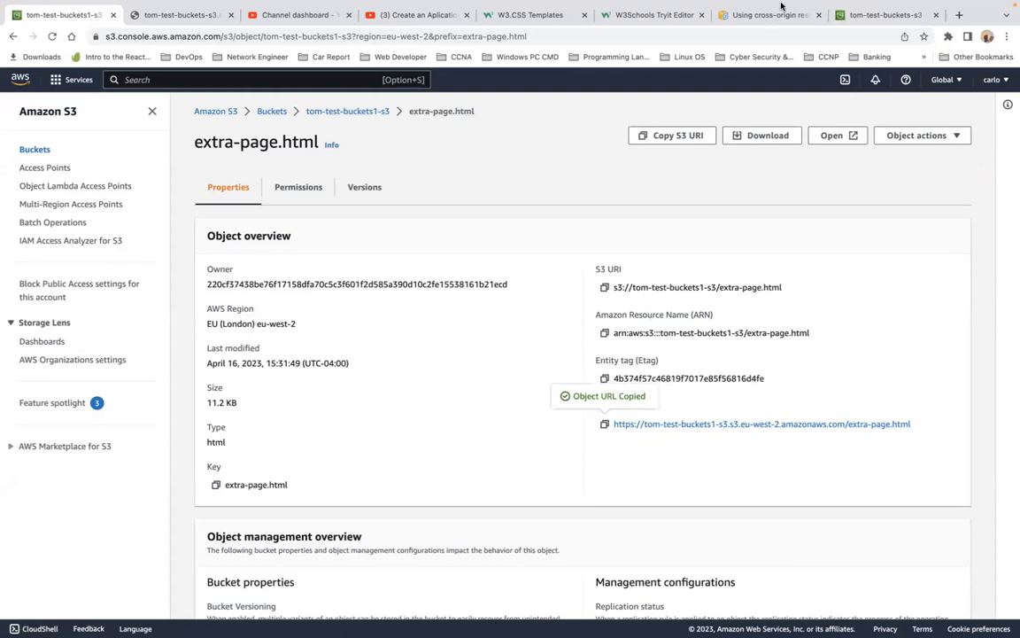
# Step: Open the copied extra-page.html object URL in a new browser tab and reload the page
pyautogui.click(960, 47)
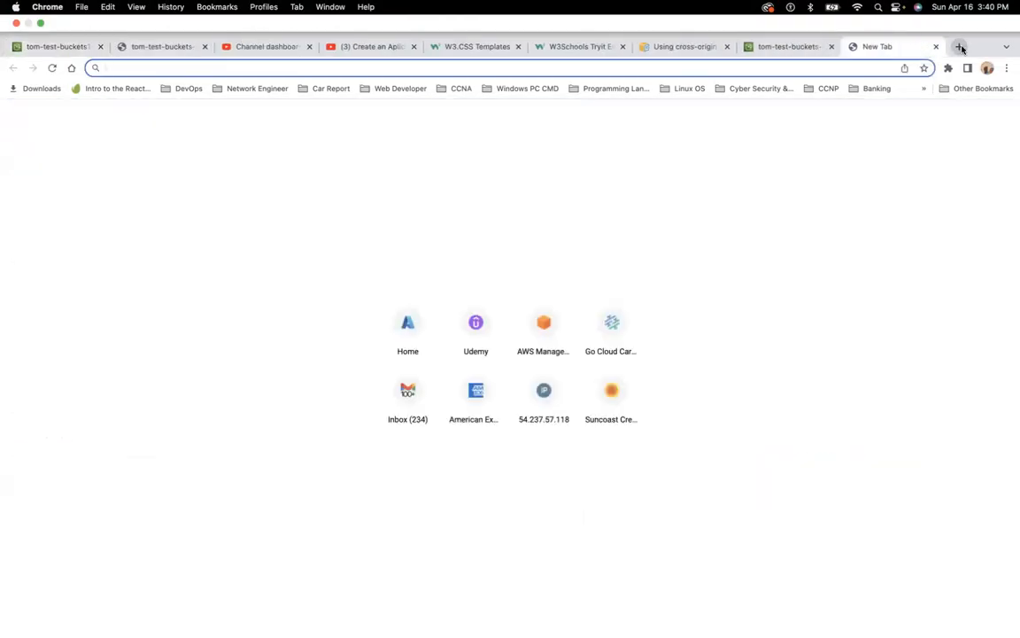
pyautogui.press('super+v')
pyautogui.press('Return')
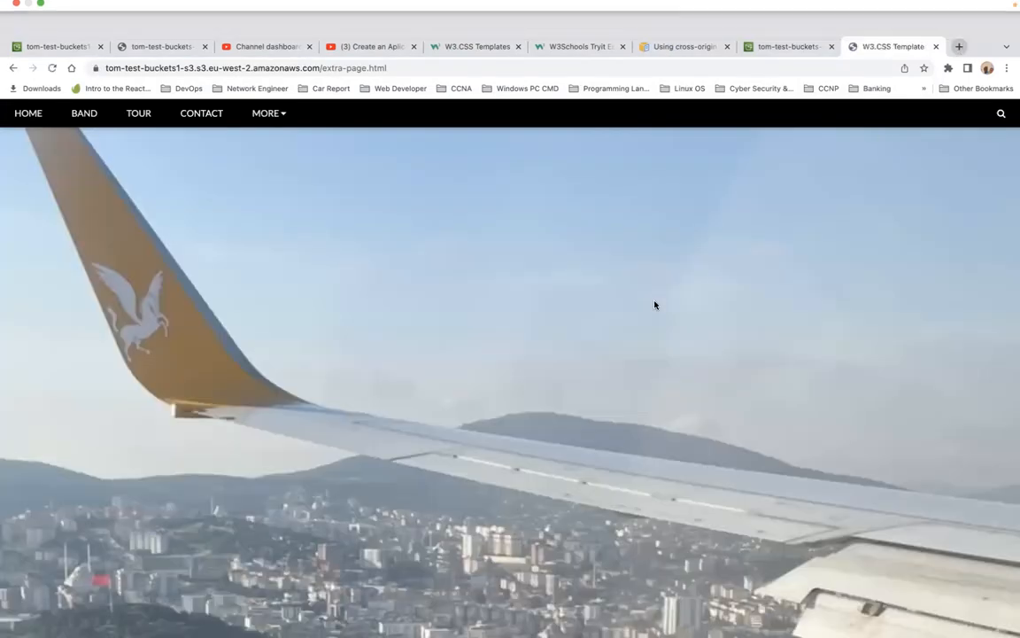
pyautogui.scroll(-3, 655, 305)
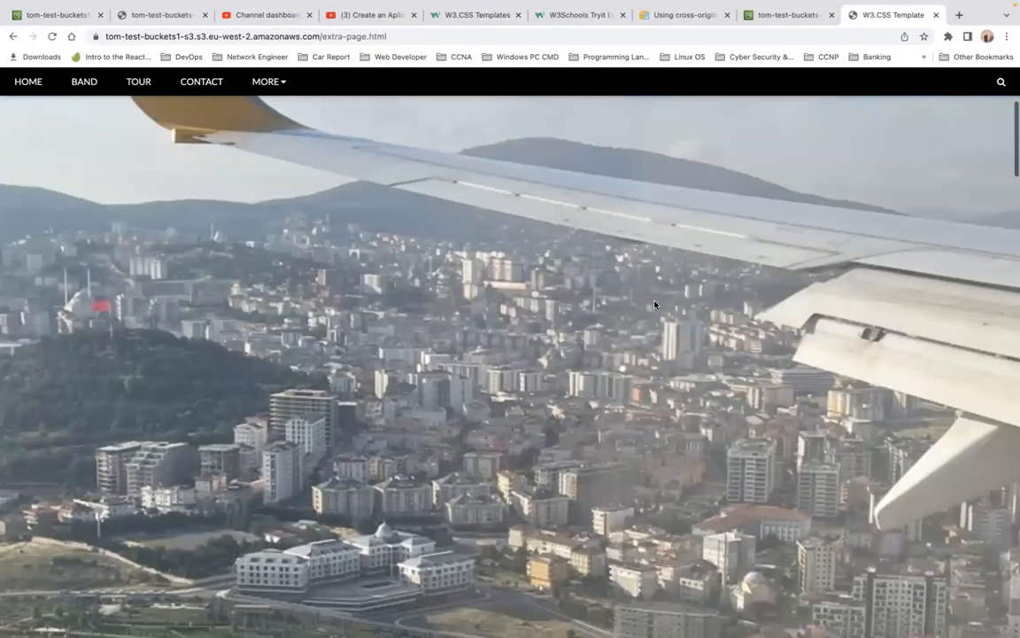
pyautogui.scroll(4, 655, 305)
pyautogui.scroll(-3, 294, 130)
pyautogui.click(52, 36)
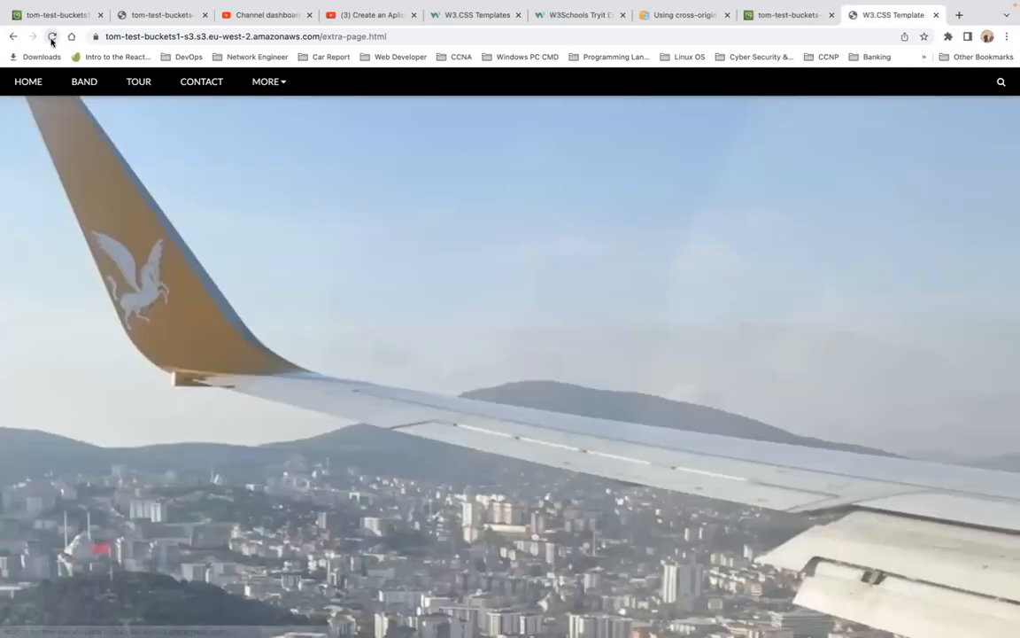
# Step: Open Developer Tools on the page and widen the DevTools panel
pyautogui.click(1006, 36)
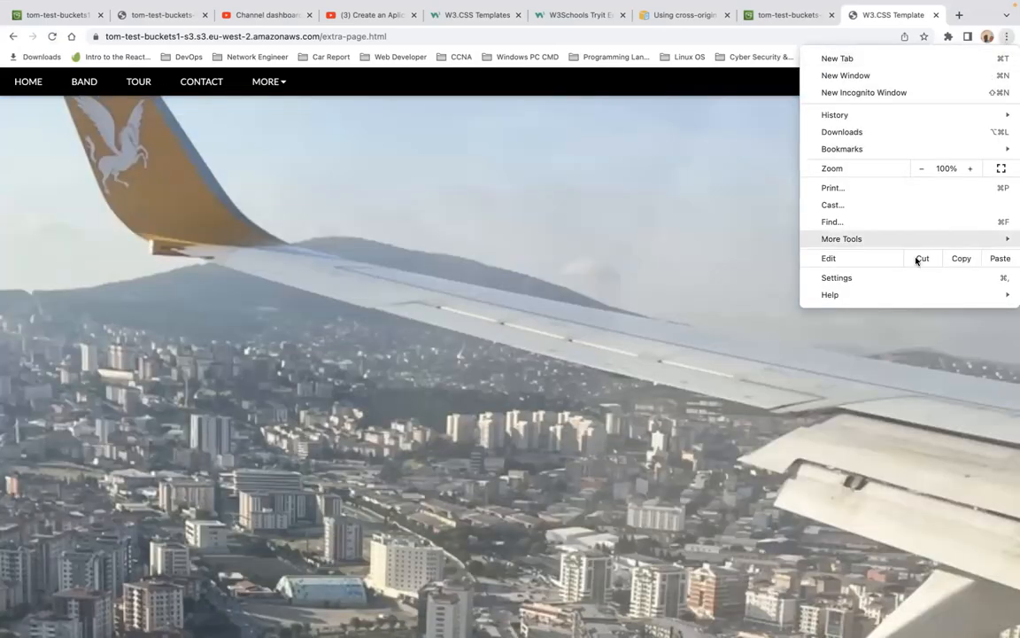
pyautogui.moveTo(896, 236)
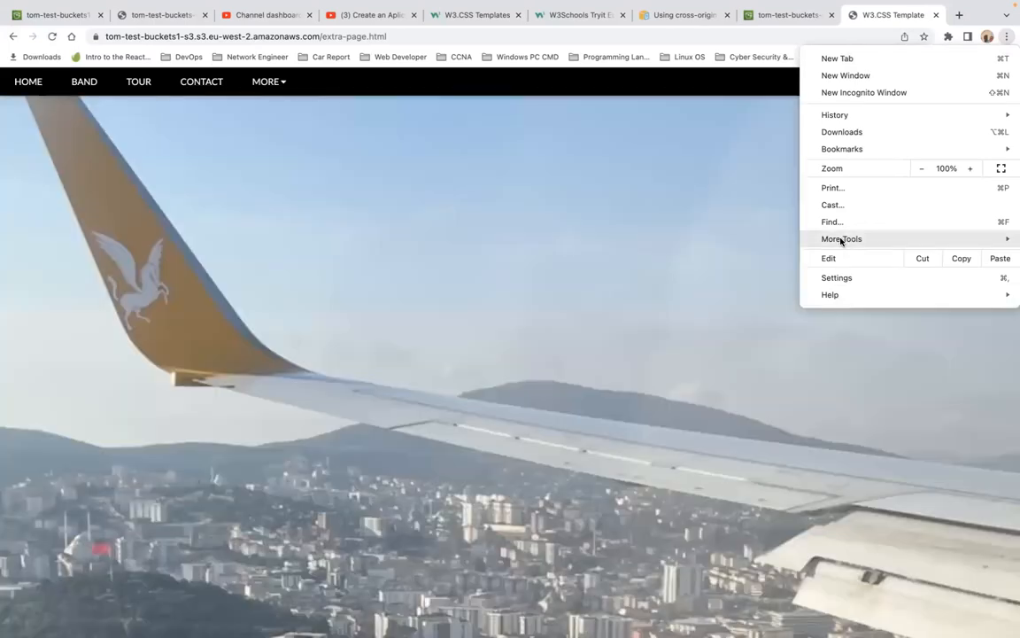
pyautogui.moveTo(841, 240)
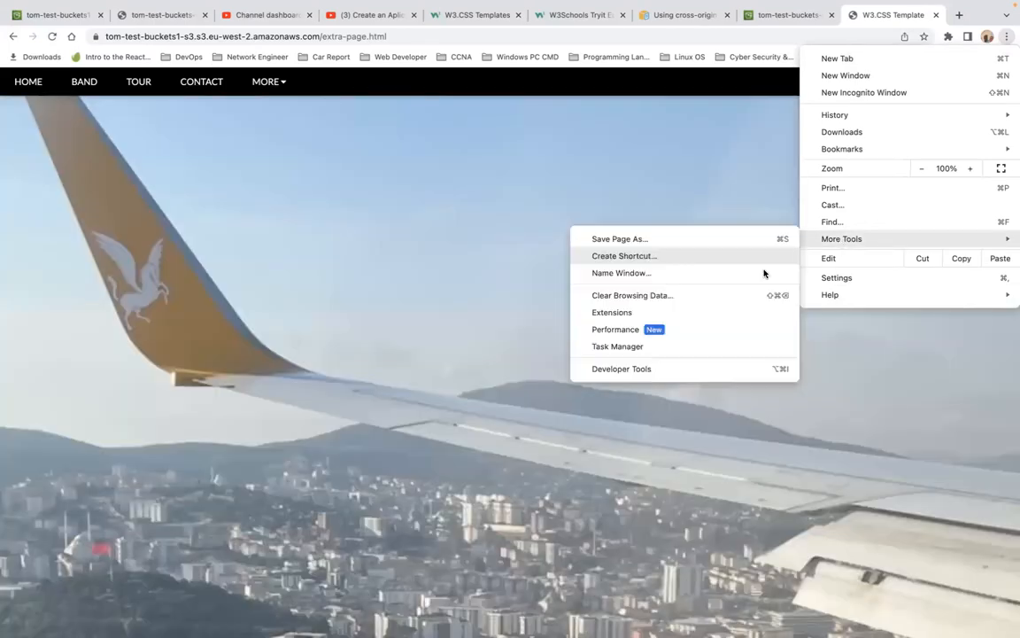
pyautogui.click(684, 371)
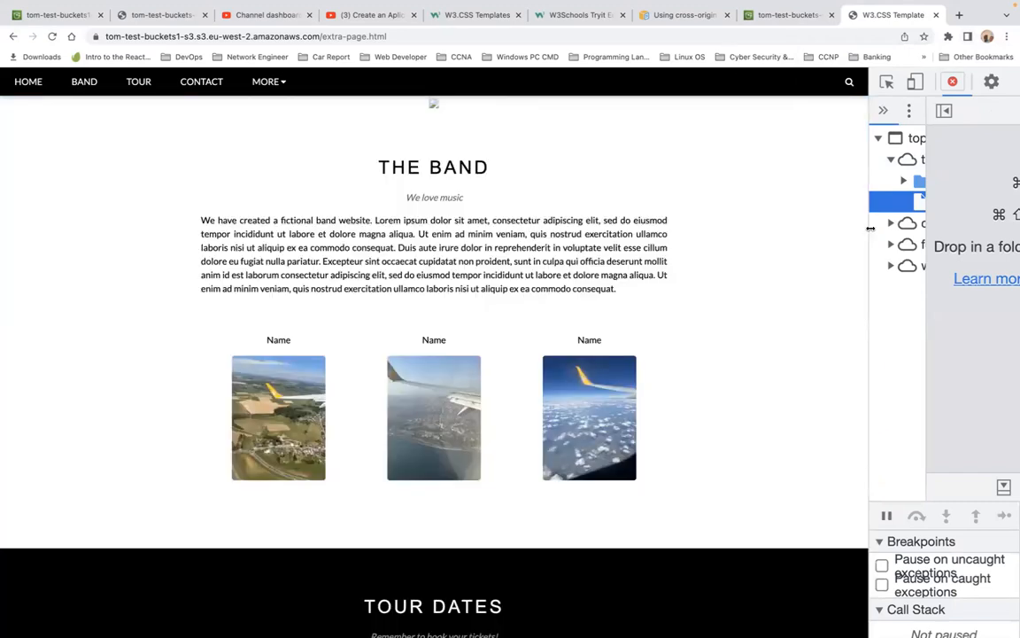
pyautogui.moveTo(871, 229); pyautogui.dragTo(586, 259)
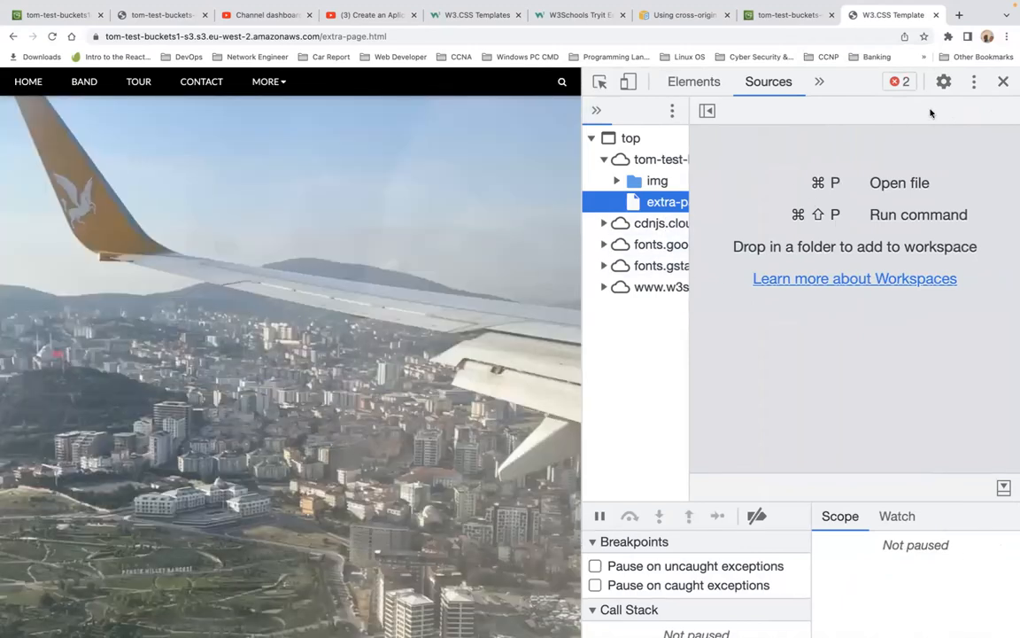
# Step: Open the DevTools settings and look through the Preferences options
pyautogui.click(944, 82)
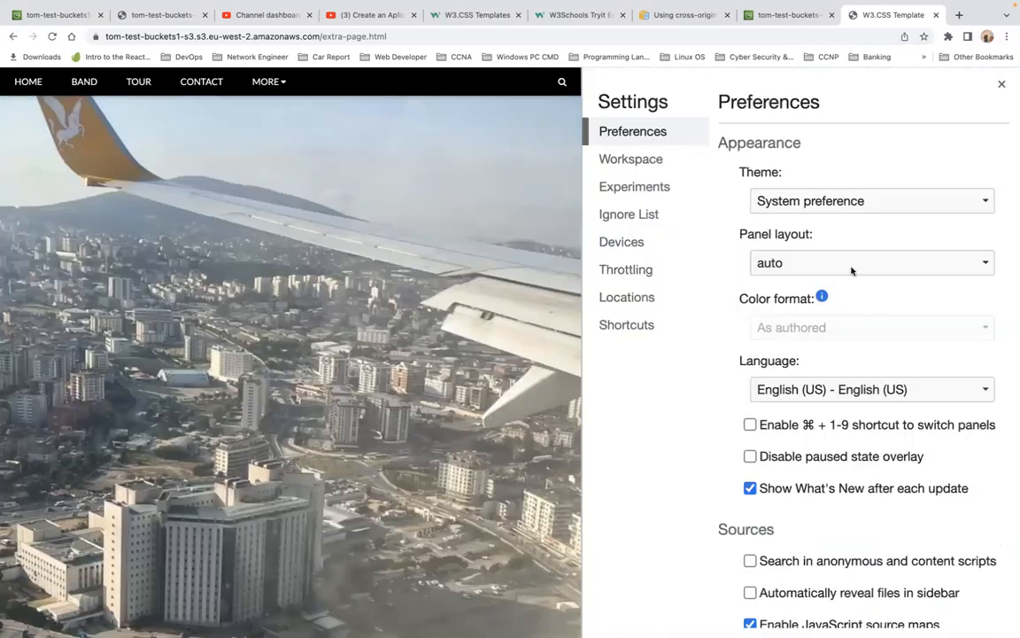
pyautogui.scroll(-10, 852, 270)
pyautogui.scroll(-5, 852, 270)
pyautogui.scroll(-10, 852, 271)
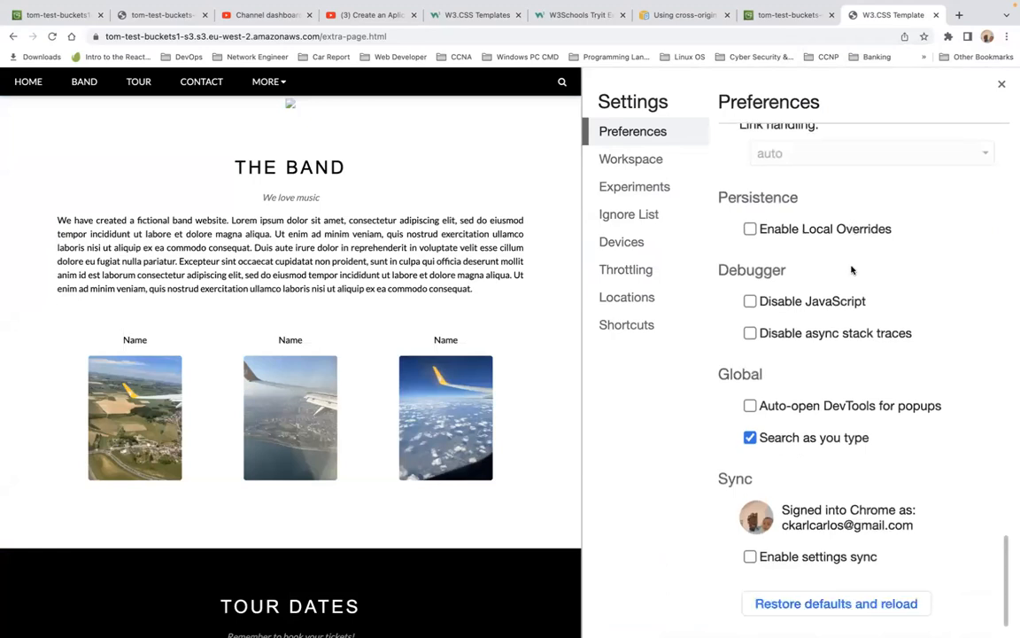
pyautogui.scroll(10, 852, 270)
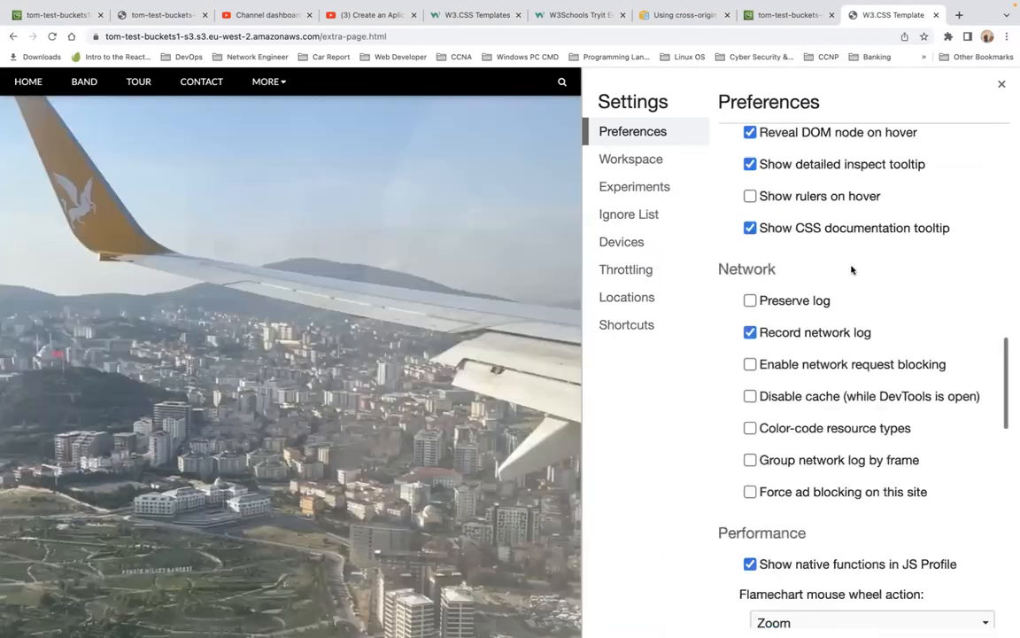
pyautogui.scroll(5, 852, 270)
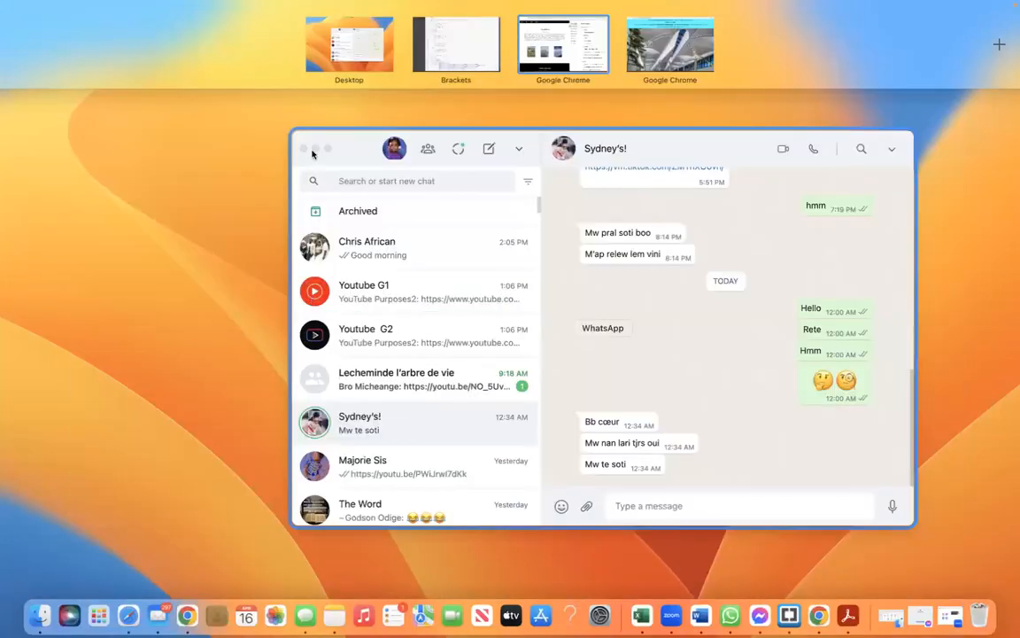
# Step: Switch to Brackets and open cors_config.json to review the CORS rules
pyautogui.click(317, 149)
pyautogui.click(317, 149)
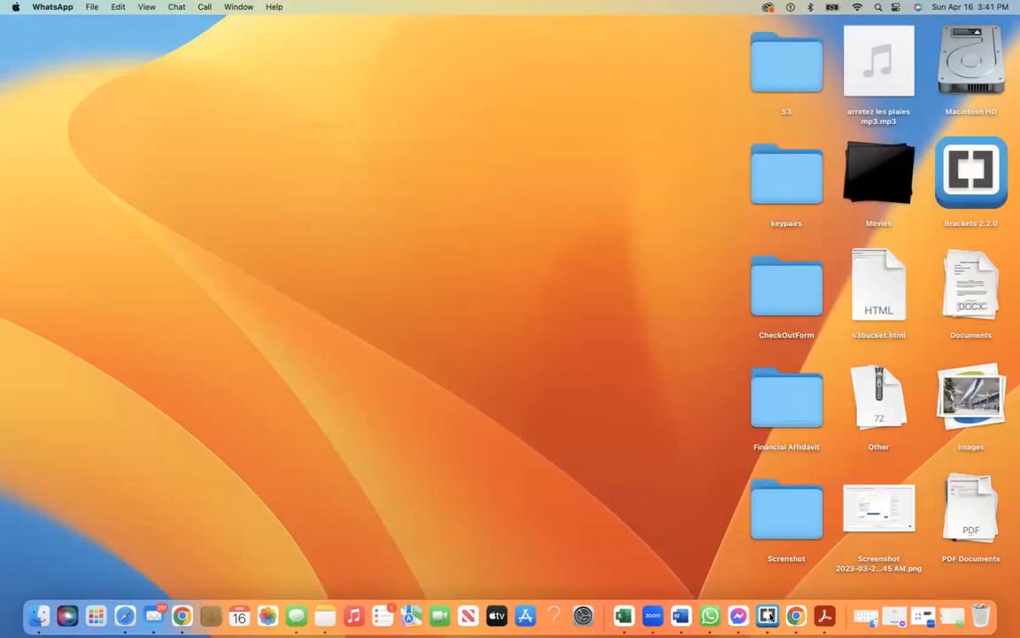
pyautogui.click(785, 614)
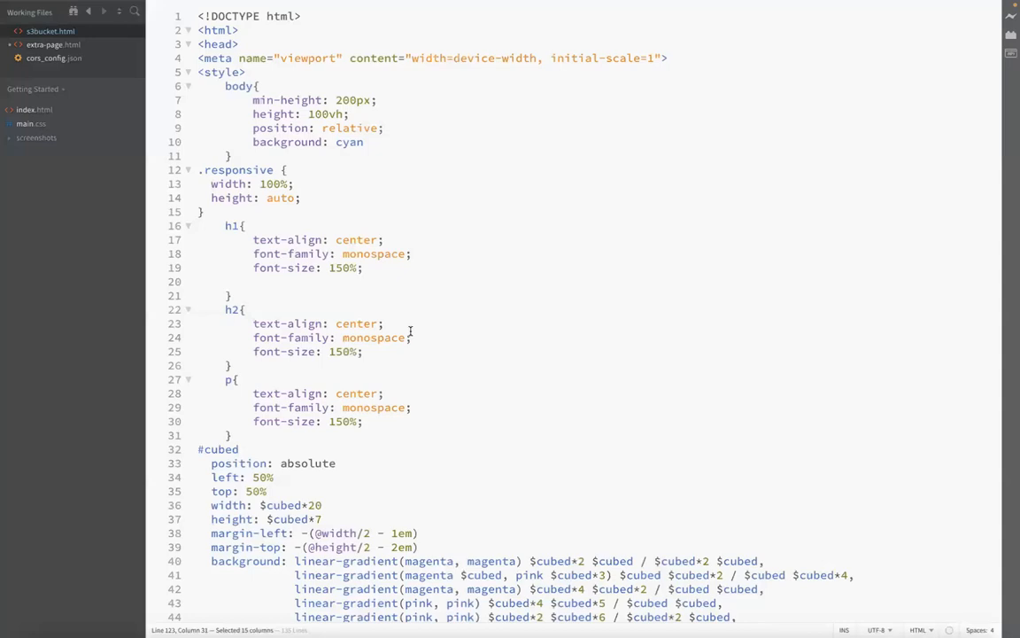
pyautogui.click(53, 59)
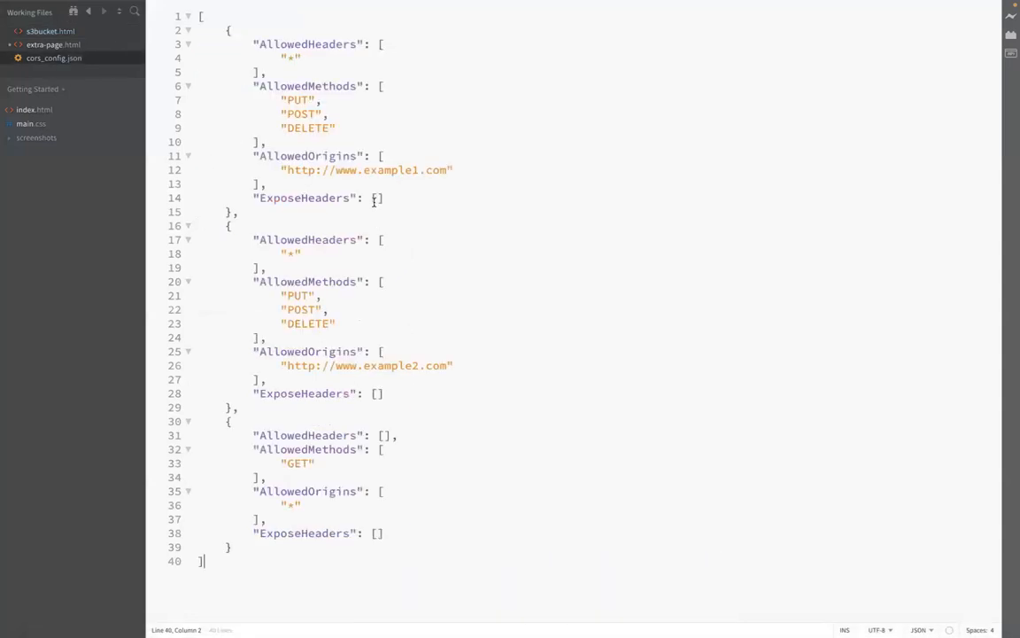
pyautogui.click(463, 284)
# Step: Return to the browser and search Google for cors configuration json s3
pyautogui.hotkey('ctrl', 'Right')
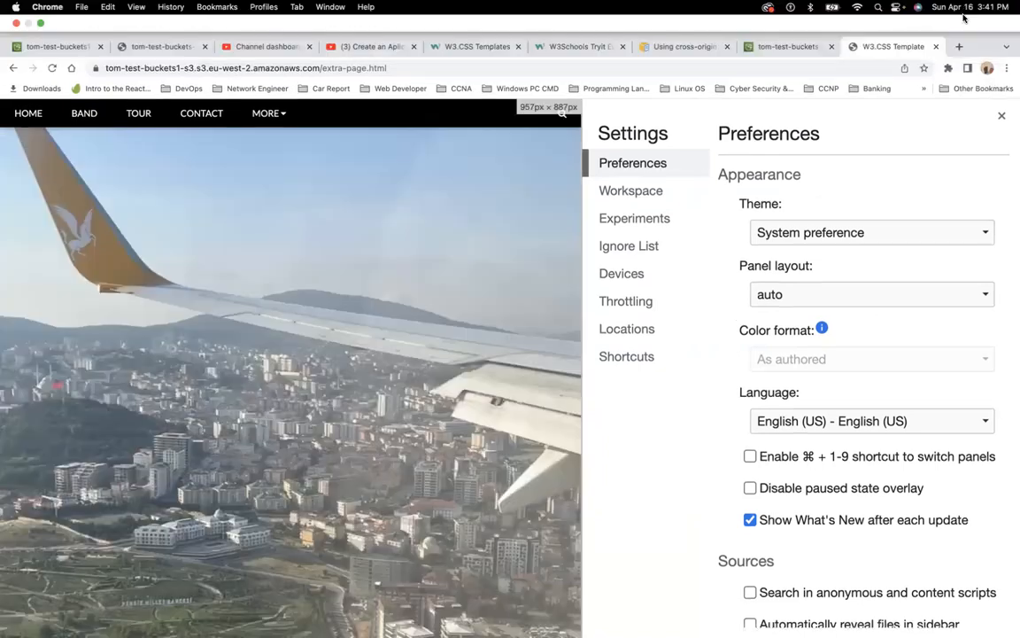
pyautogui.click(958, 47)
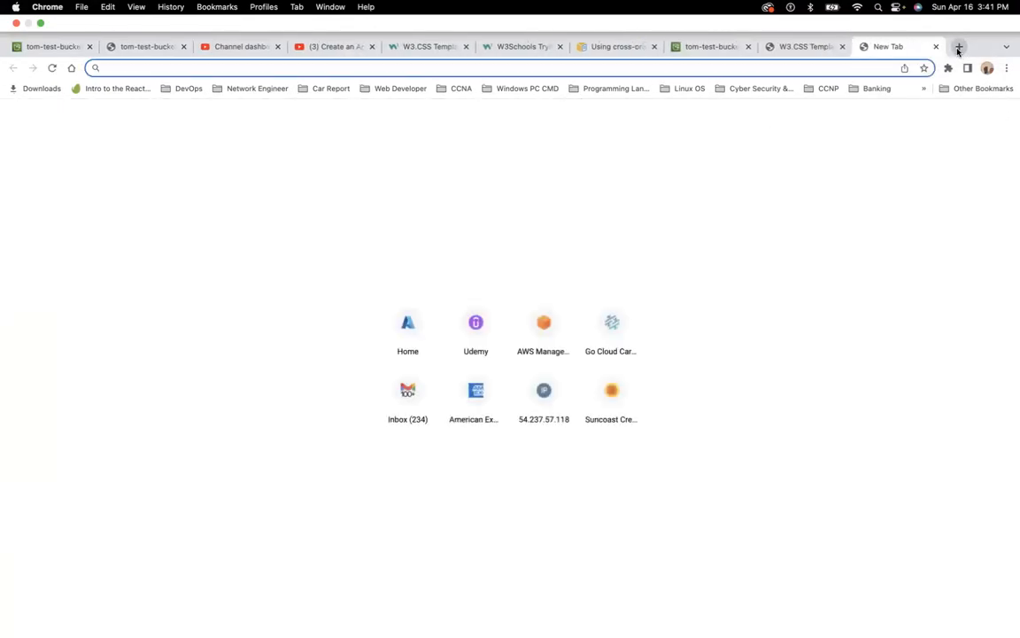
pyautogui.write('go')
pyautogui.press('Return')
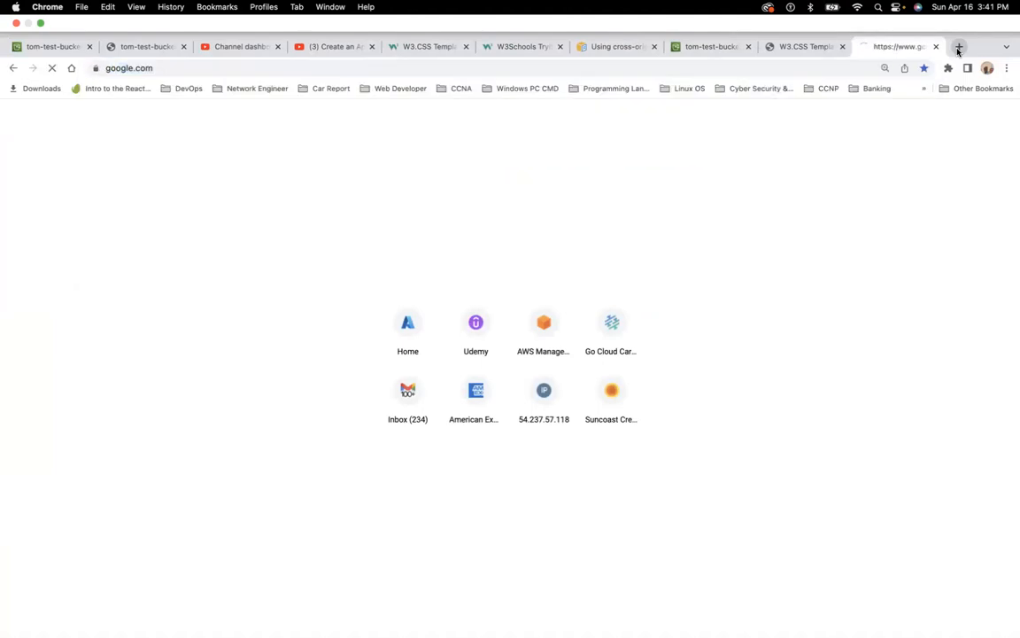
pyautogui.write('cors')
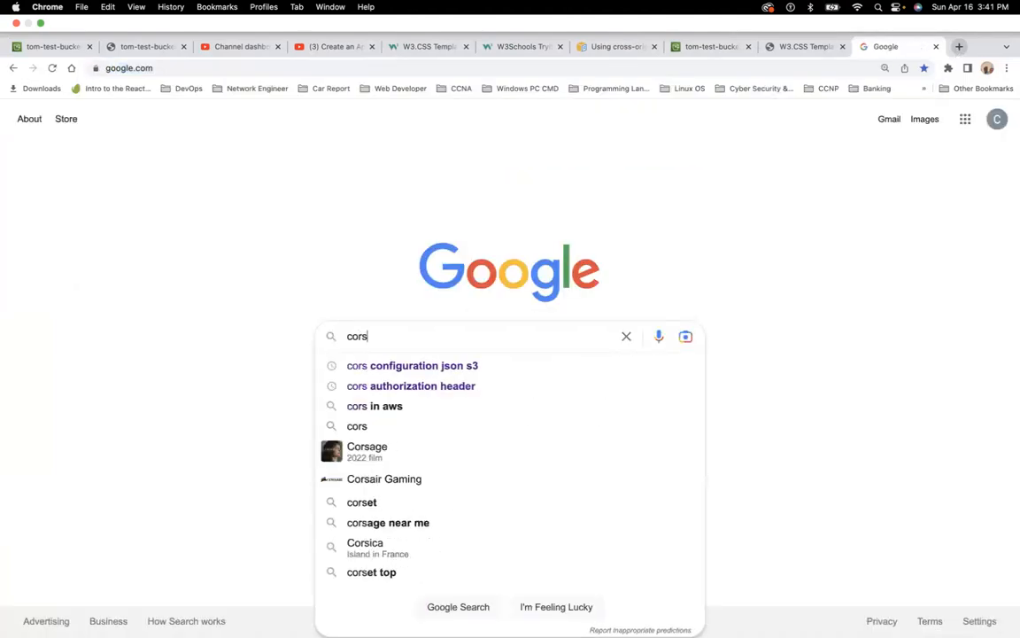
pyautogui.click(458, 365)
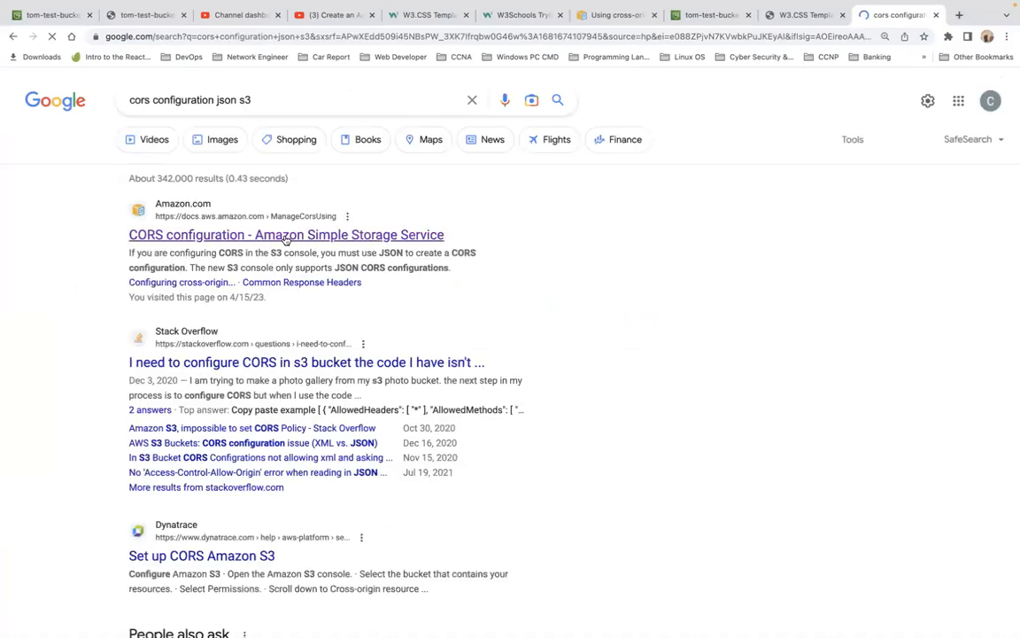
# Step: Open the AWS CORS configuration documentation and read through its JSON examples
pyautogui.click(285, 235)
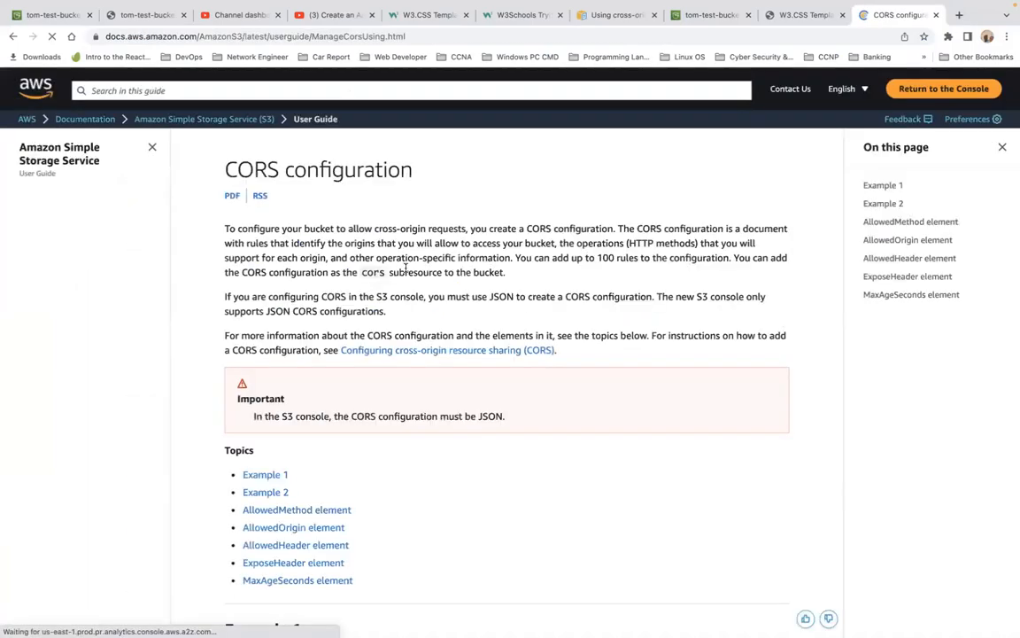
pyautogui.scroll(-3, 405, 270)
pyautogui.scroll(-7, 406, 272)
pyautogui.scroll(3, 406, 272)
pyautogui.scroll(-2, 406, 272)
pyautogui.scroll(-8, 405, 272)
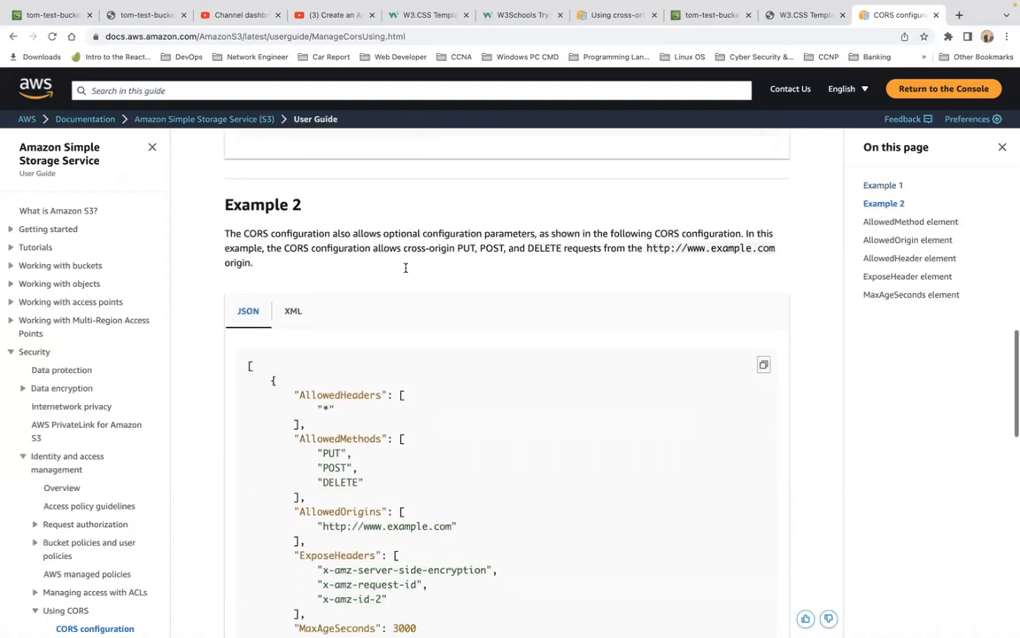
pyautogui.scroll(-1, 406, 272)
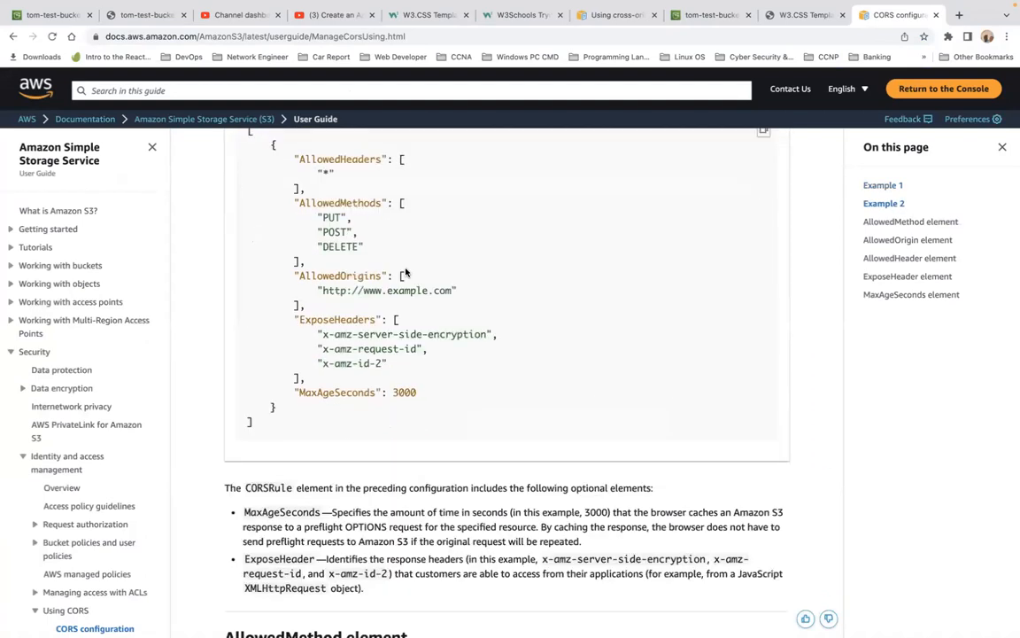
pyautogui.scroll(1, 406, 272)
pyautogui.scroll(-10, 405, 272)
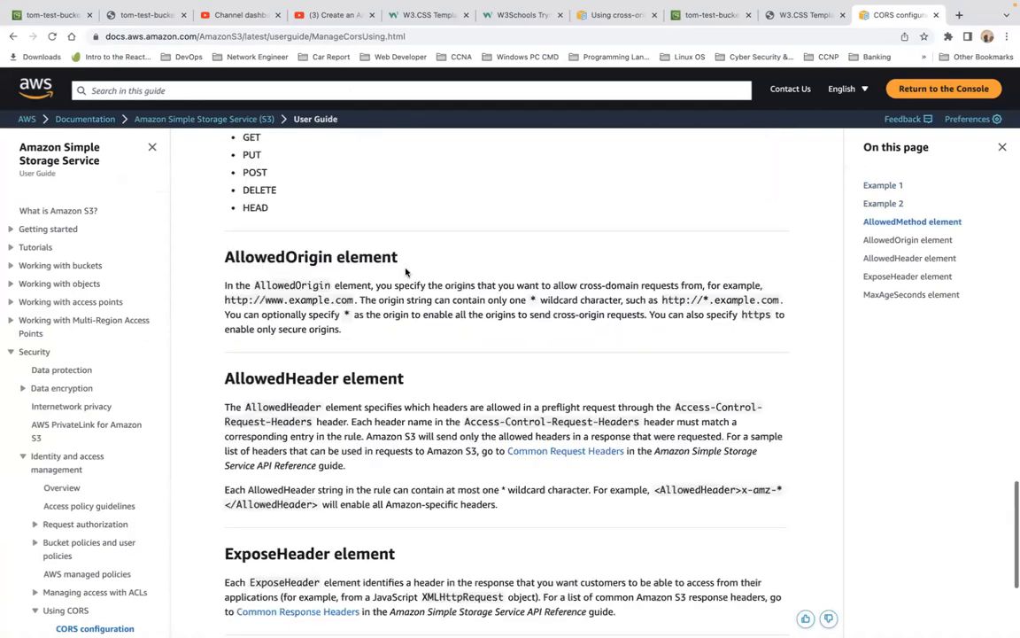
pyautogui.scroll(20, 406, 272)
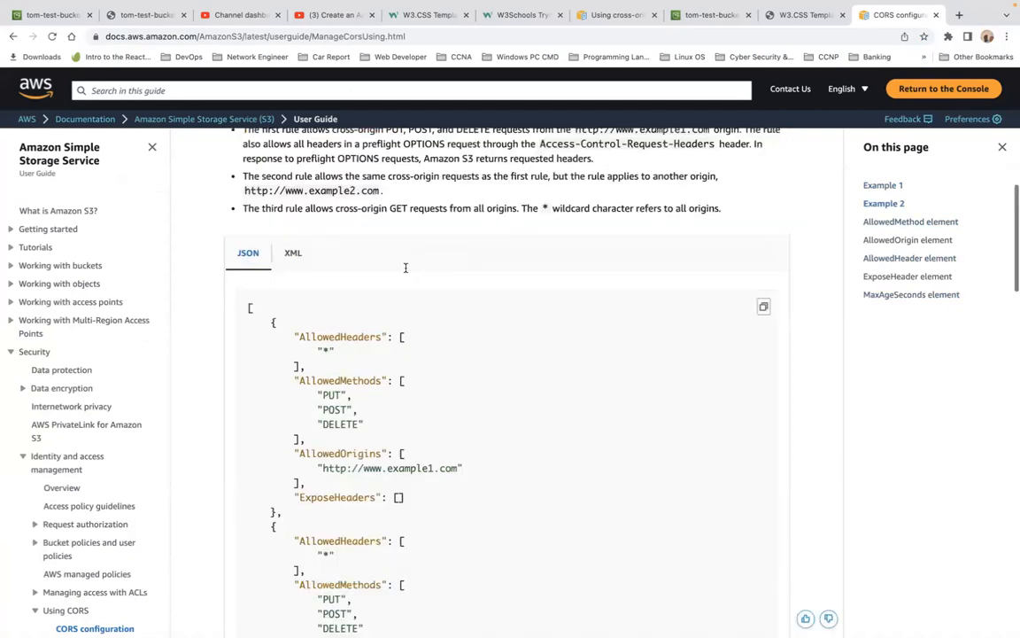
pyautogui.scroll(-10, 406, 270)
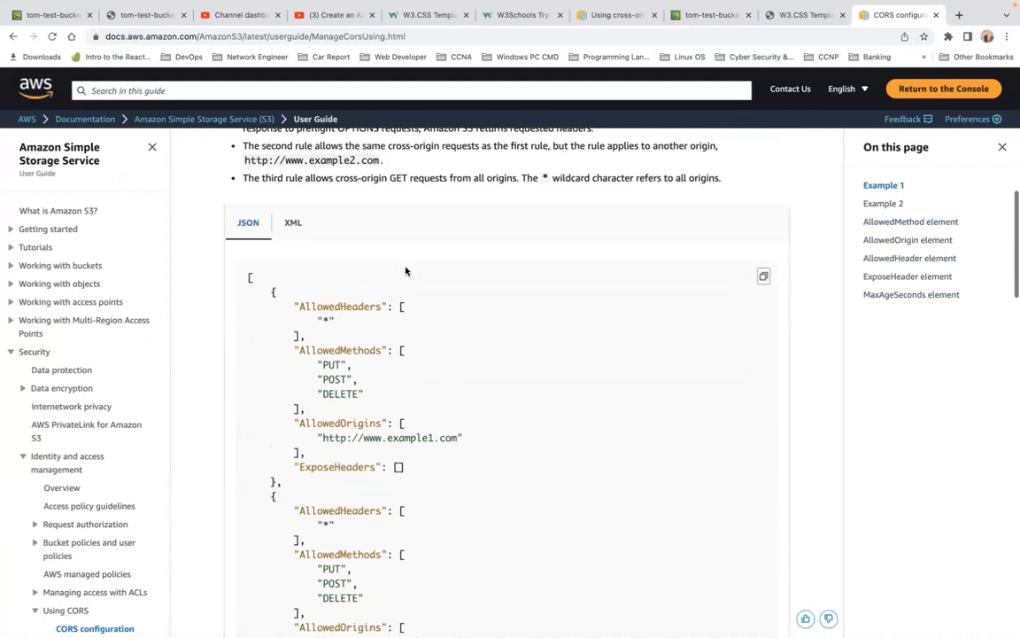
pyautogui.scroll(-10, 405, 272)
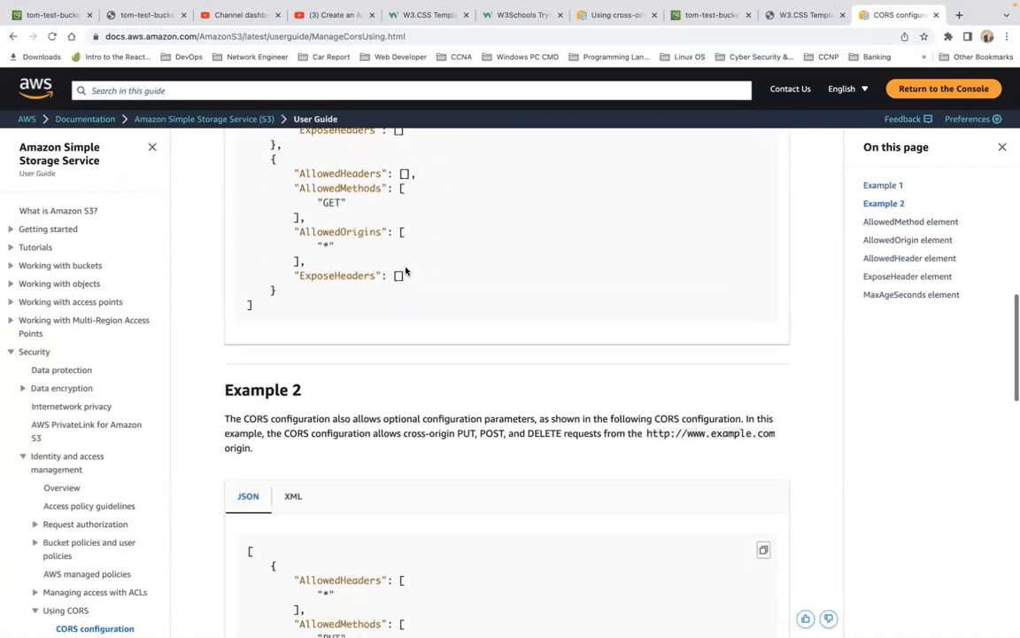
pyautogui.scroll(5, 406, 271)
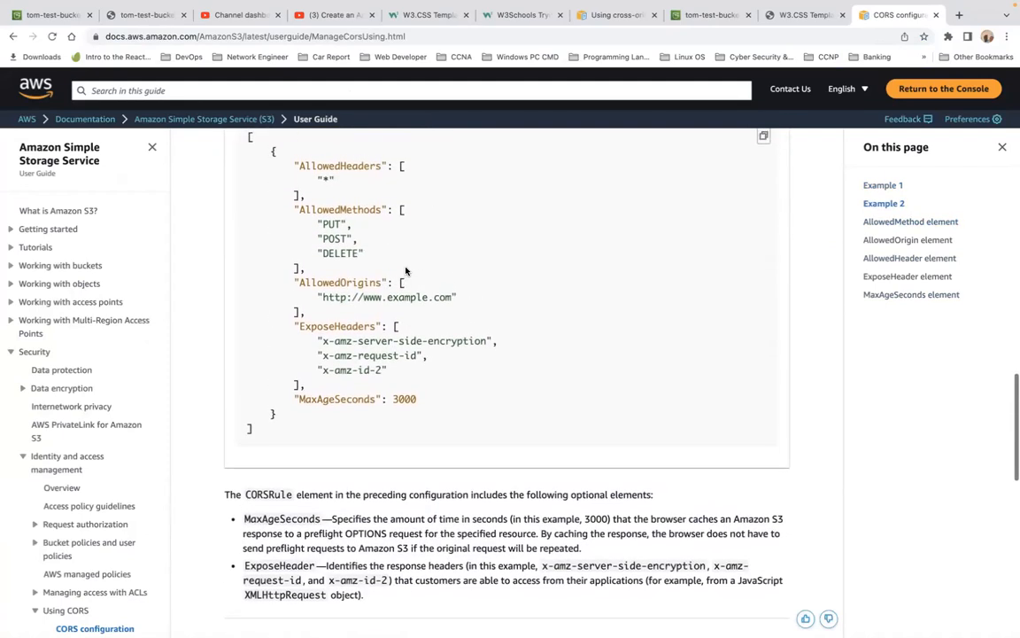
pyautogui.scroll(1, 406, 270)
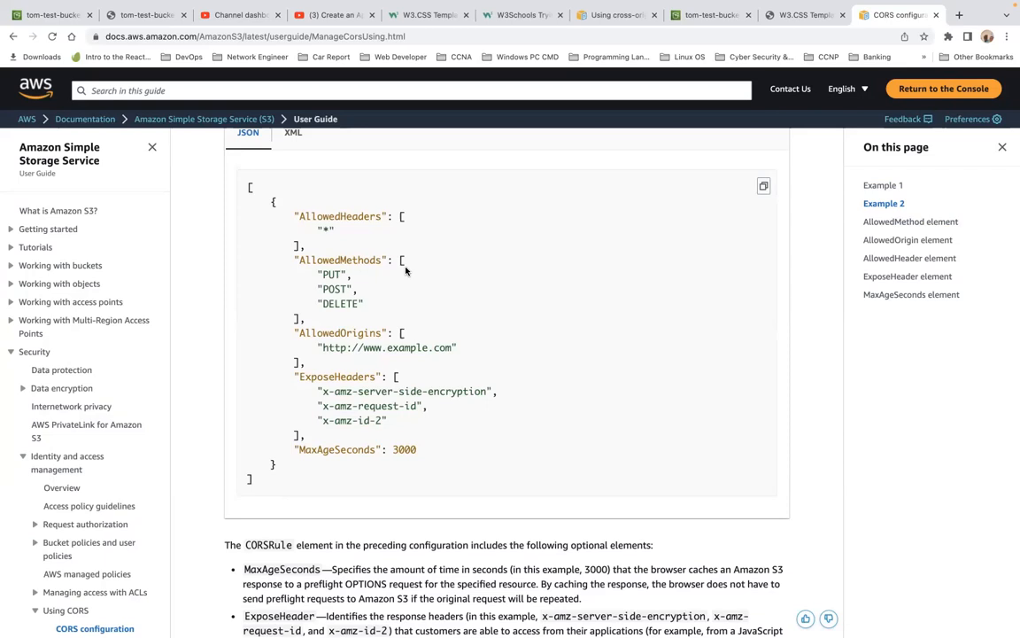
# Step: Copy the Example 2 JSON CORS configuration from the documentation
pyautogui.scroll(-1, 406, 271)
pyautogui.scroll(2, 405, 270)
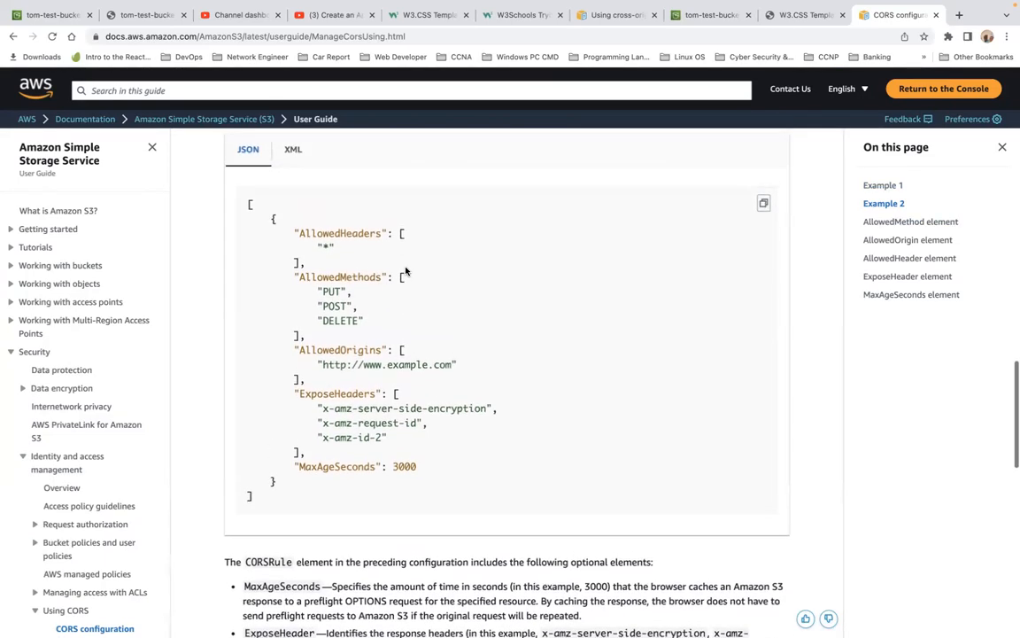
pyautogui.click(767, 206)
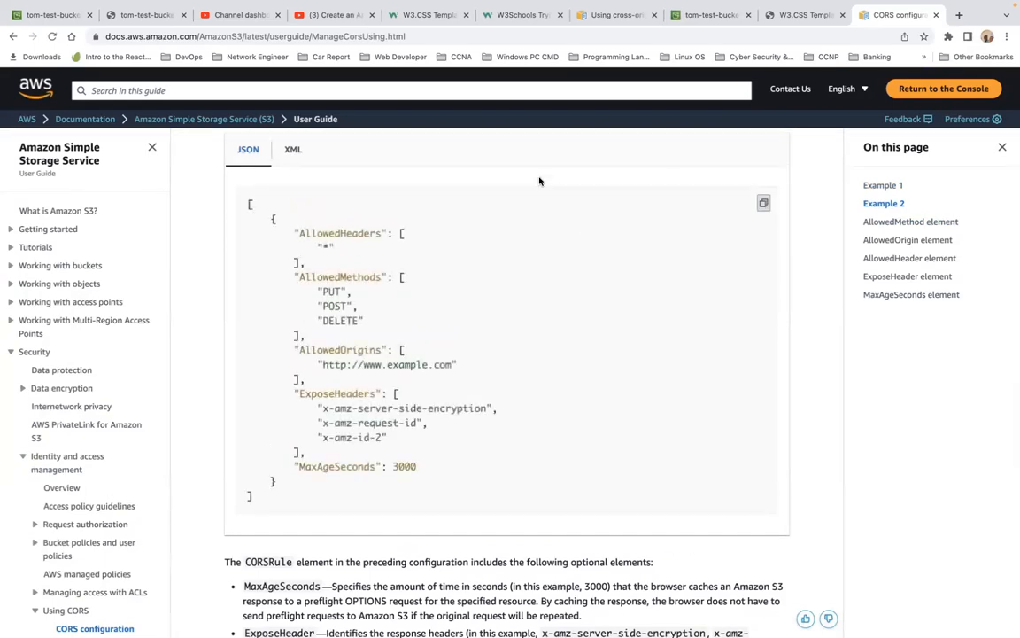
# Step: Return to the S3 console tab and review the extra-page.html object's overview details
pyautogui.click(53, 16)
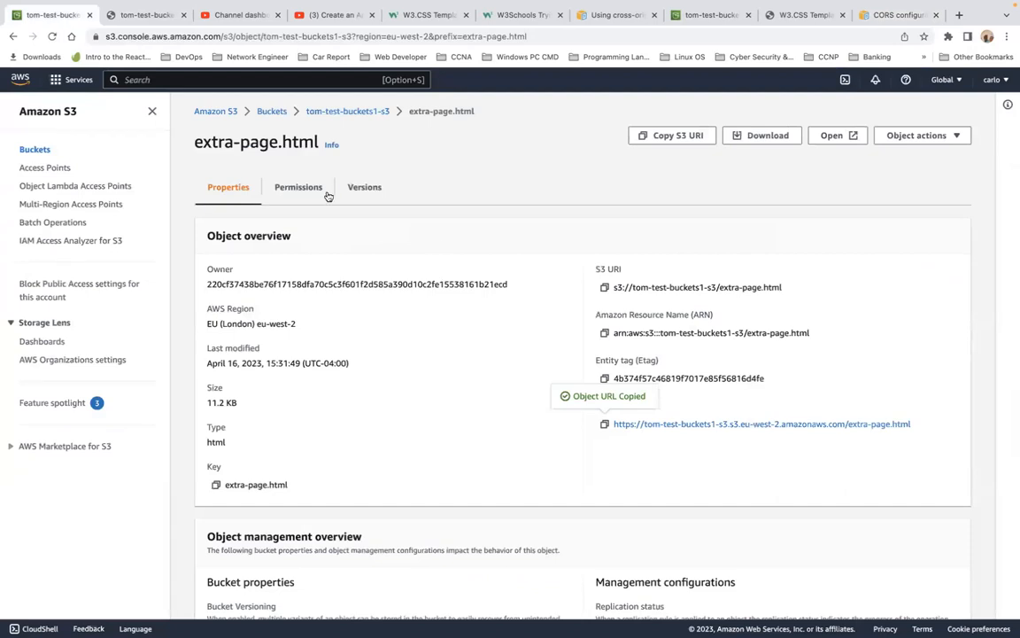
pyautogui.scroll(-1, 498, 289)
pyautogui.scroll(-5, 498, 290)
pyautogui.scroll(5, 498, 289)
pyautogui.scroll(-5, 498, 289)
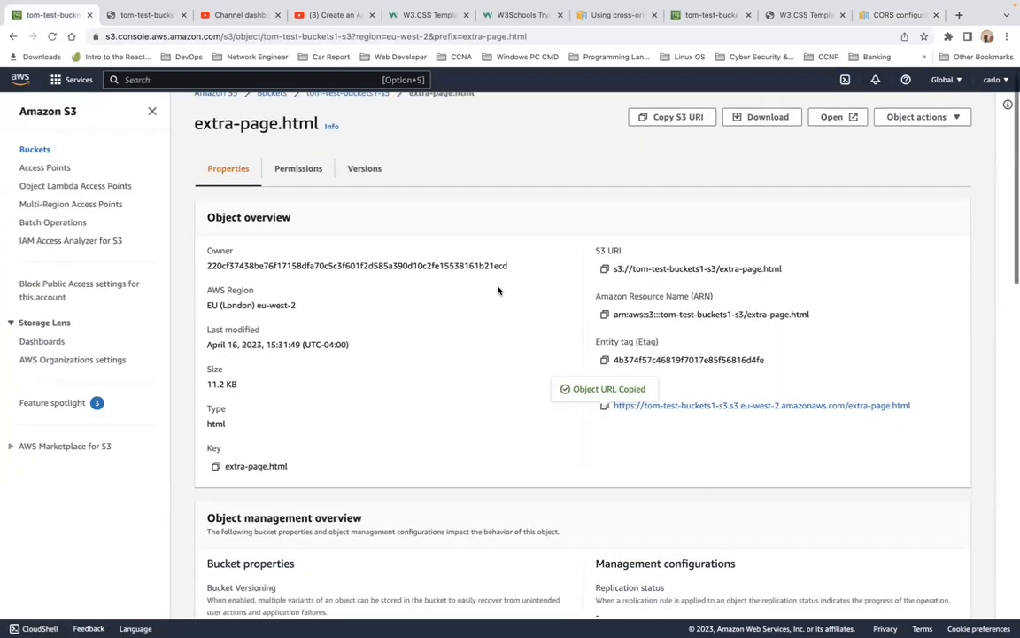
pyautogui.scroll(-8, 498, 289)
pyautogui.scroll(12, 498, 289)
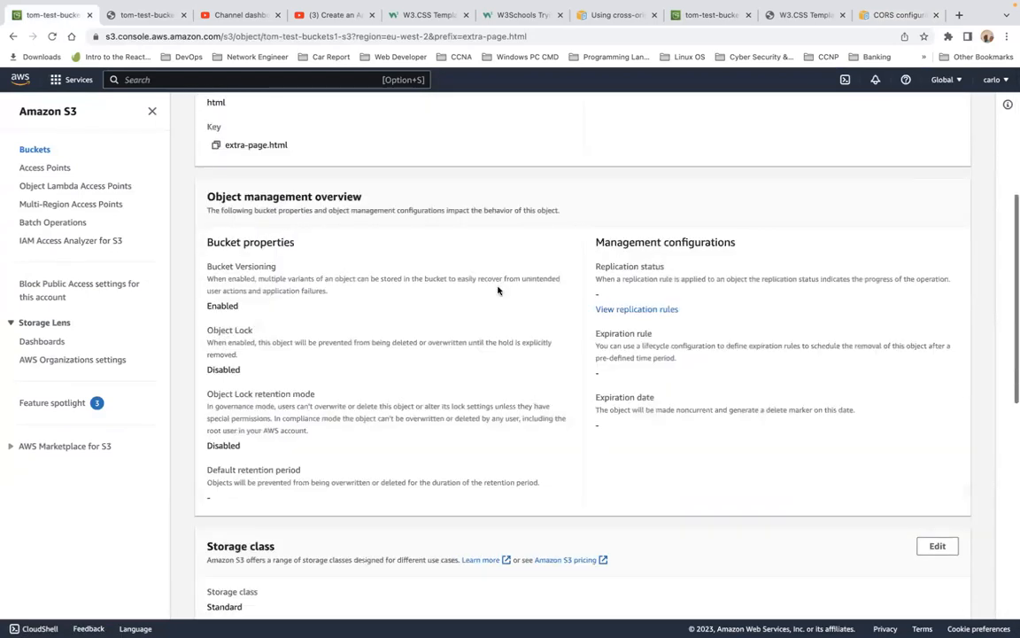
pyautogui.scroll(3, 498, 290)
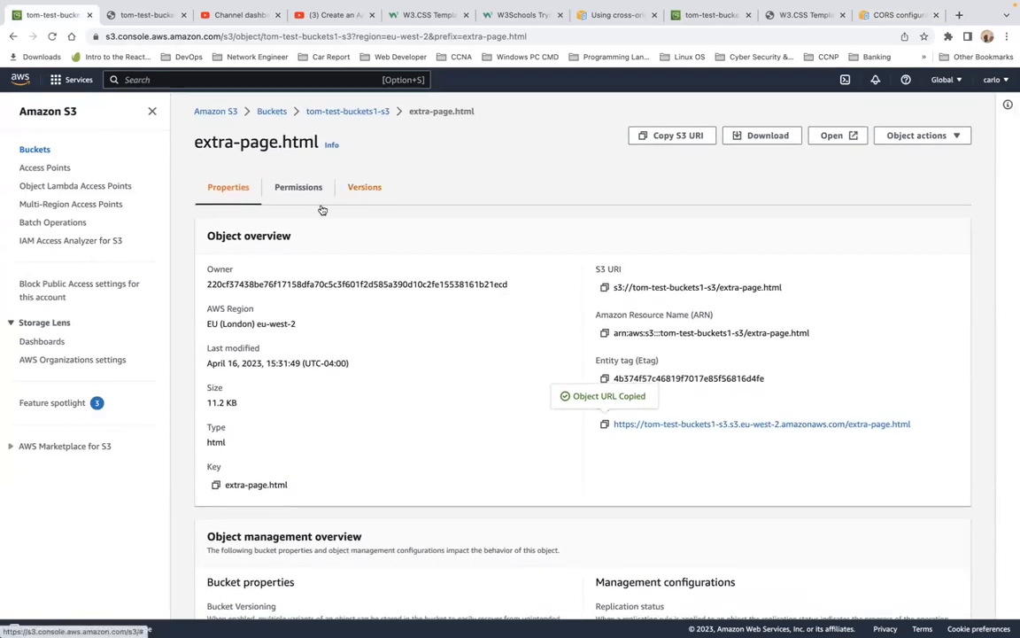
# Step: Paste the copied CORS JSON into the tom-test-buckets1-s3 bucket's cross-origin resource sharing settings and save the changes
pyautogui.click(274, 192)
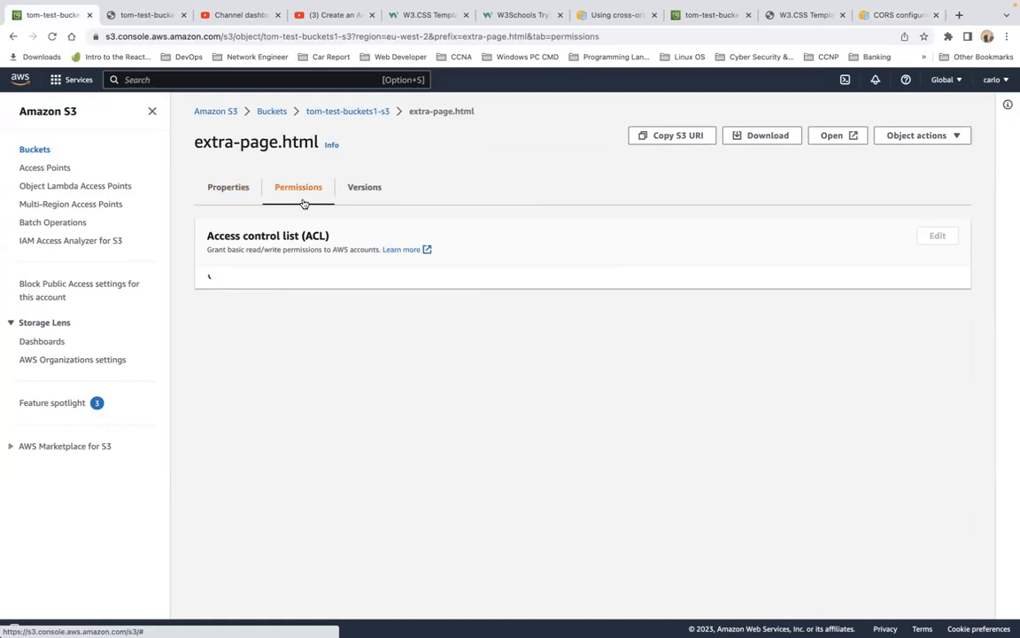
pyautogui.click(273, 112)
pyautogui.click(286, 345)
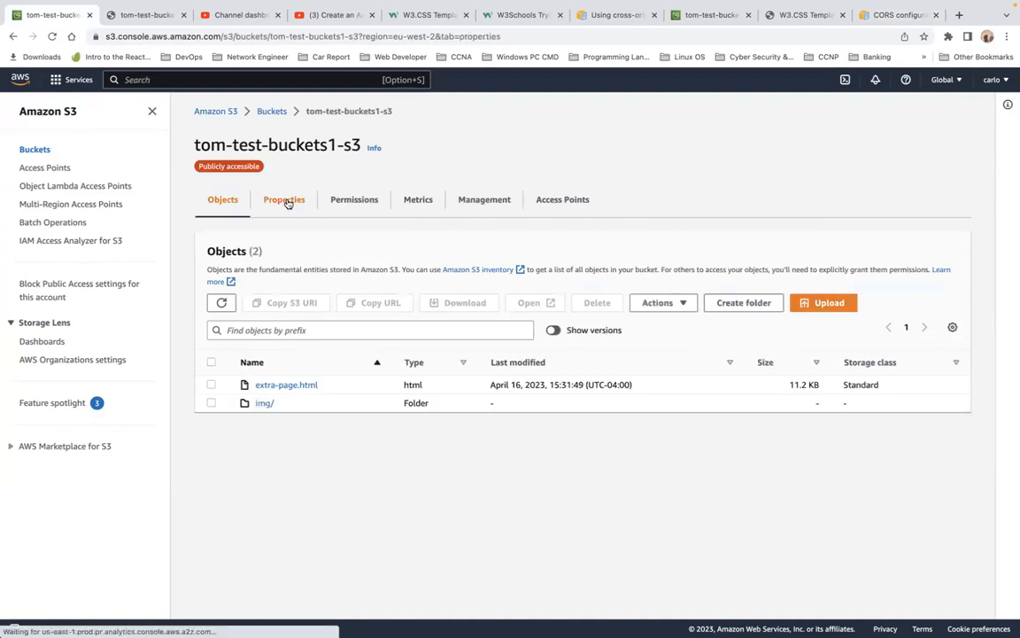
pyautogui.click(284, 200)
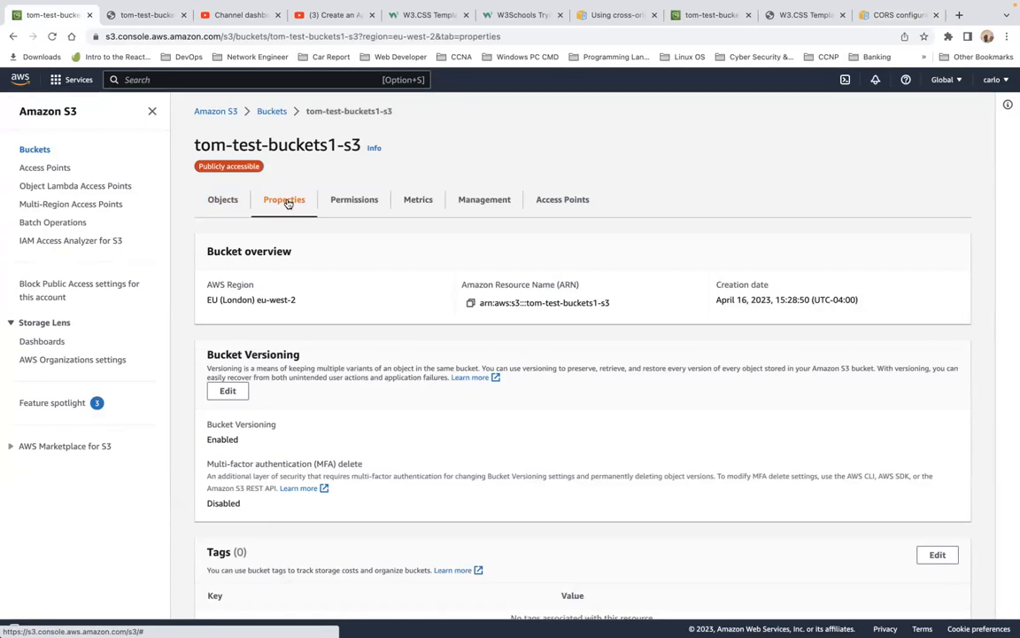
pyautogui.scroll(-20, 286, 202)
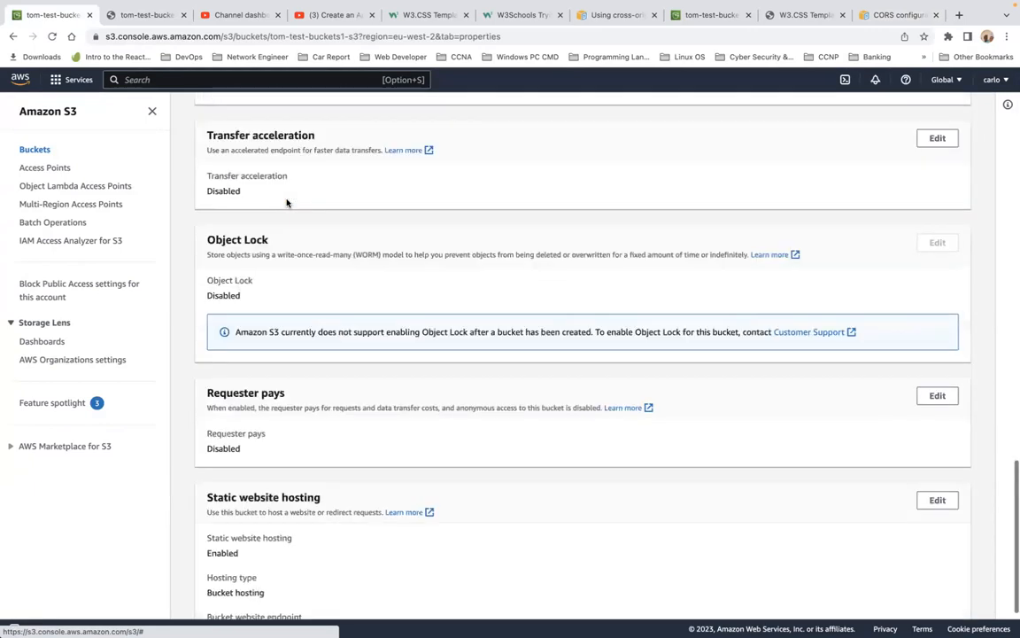
pyautogui.scroll(20, 286, 203)
pyautogui.click(357, 212)
pyautogui.scroll(-15, 408, 353)
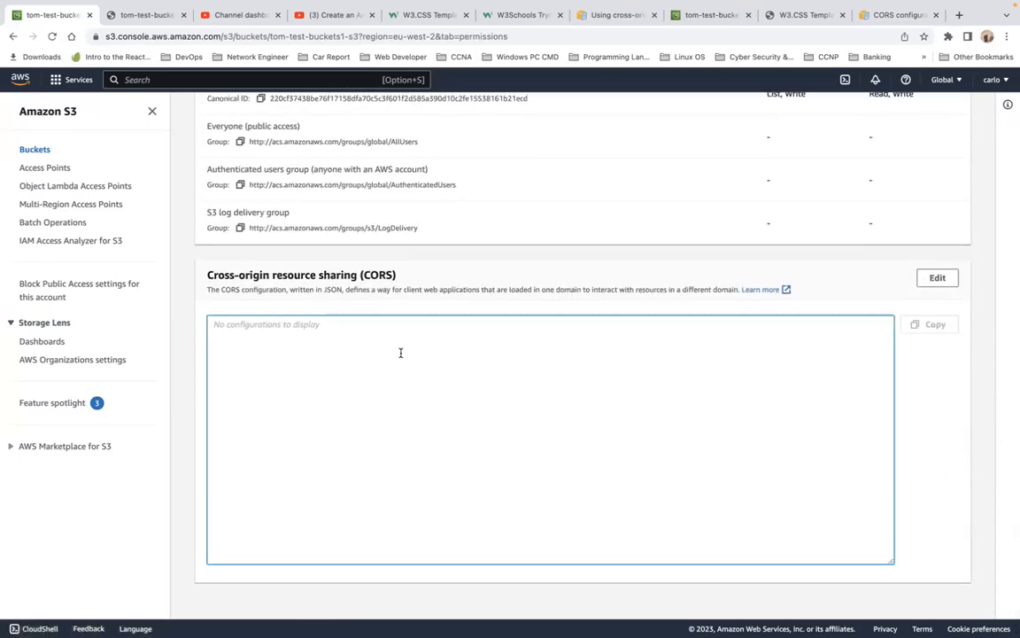
pyautogui.rightClick(401, 352)
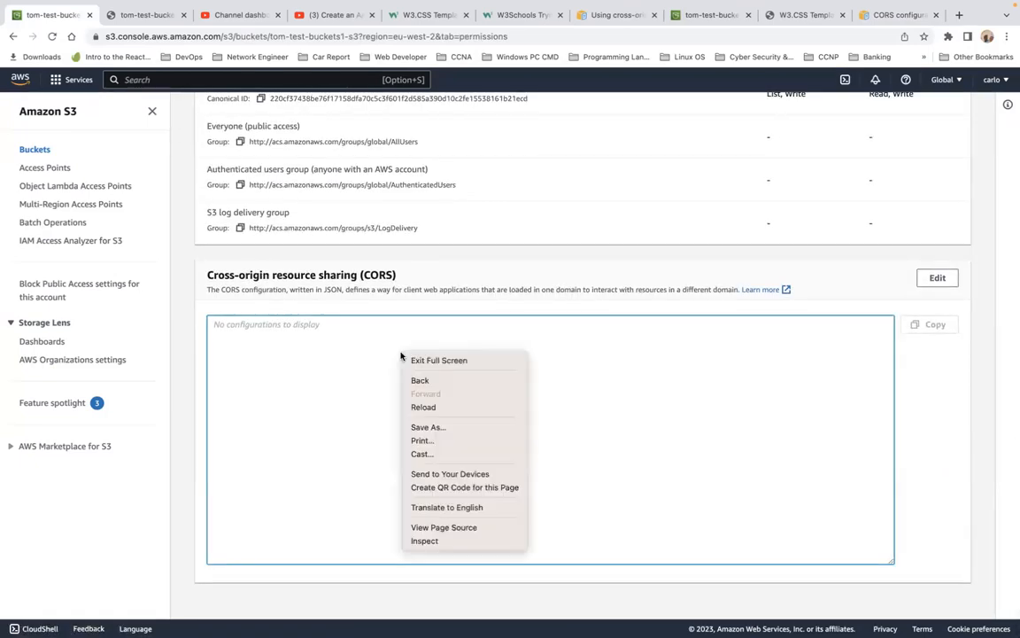
pyautogui.click(351, 372)
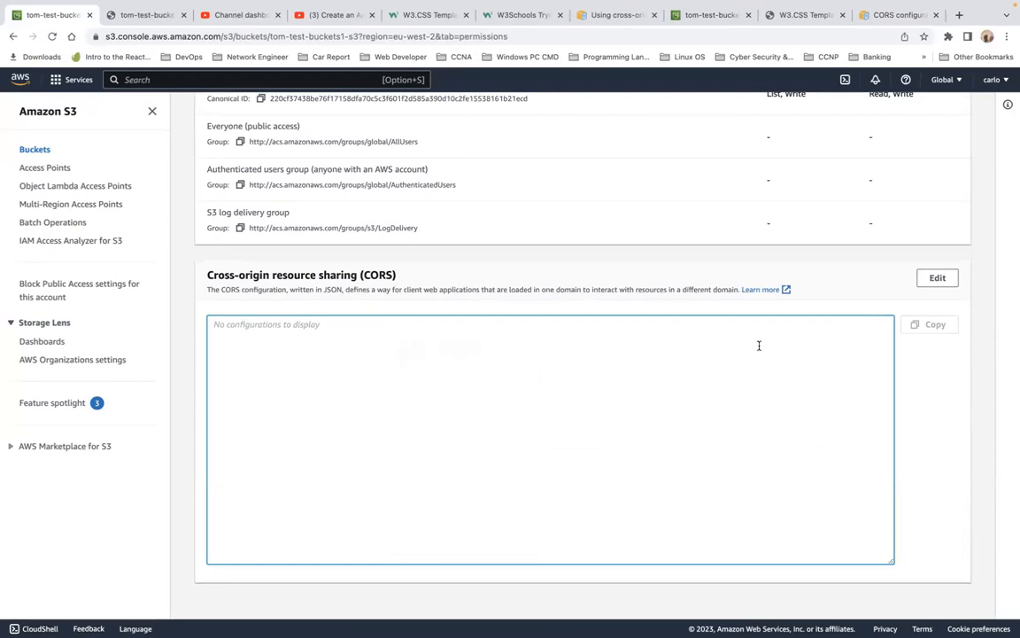
pyautogui.click(938, 278)
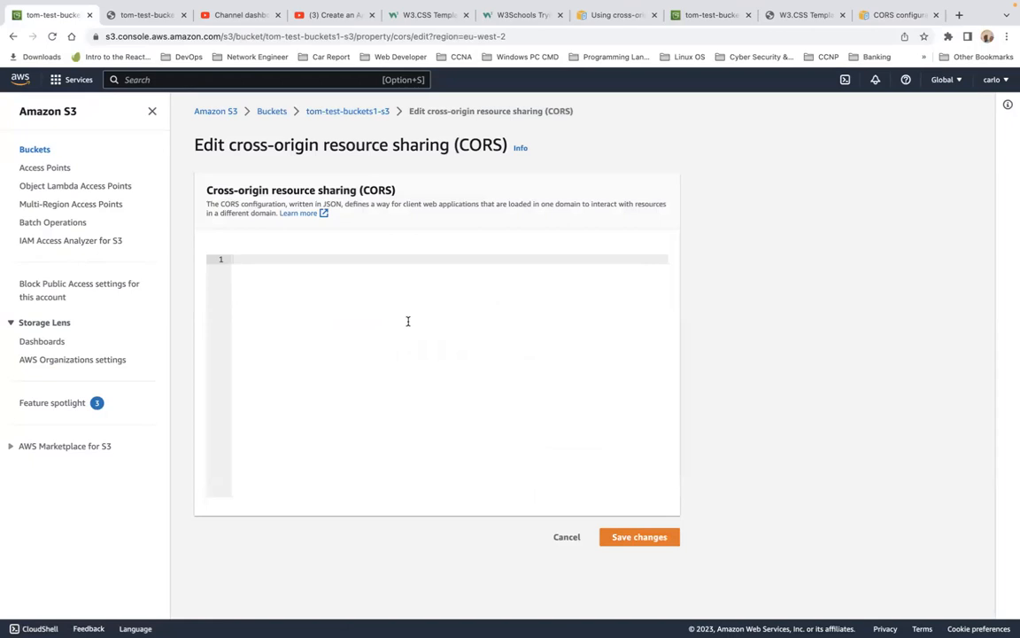
pyautogui.press('super+v')
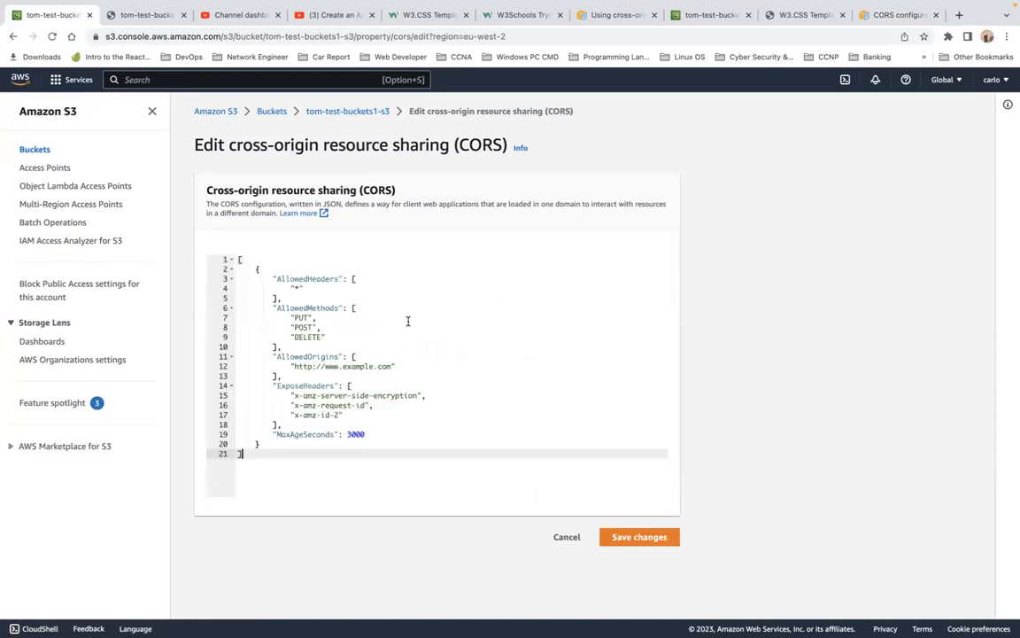
pyautogui.click(635, 539)
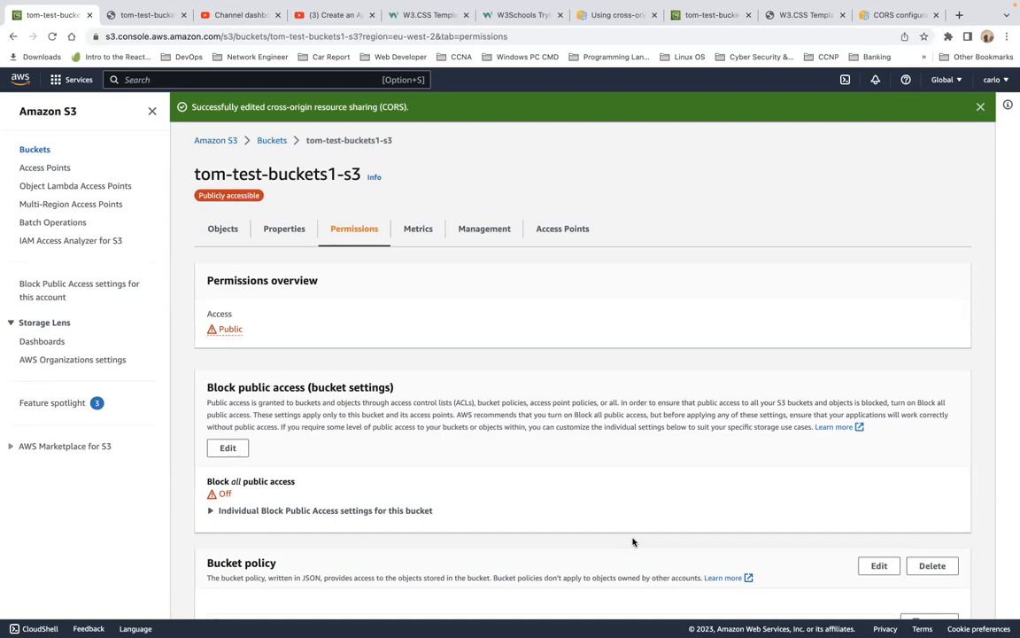
# Step: Copy the extra-page.html URL from the address bar of the tab showing that page
pyautogui.scroll(-6, 632, 541)
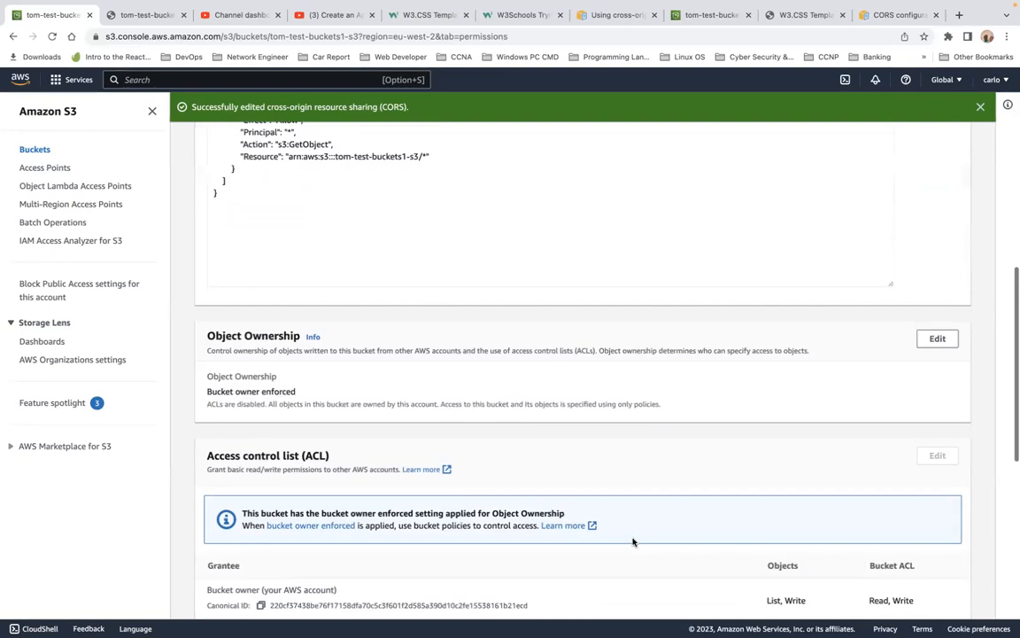
pyautogui.scroll(3, 633, 539)
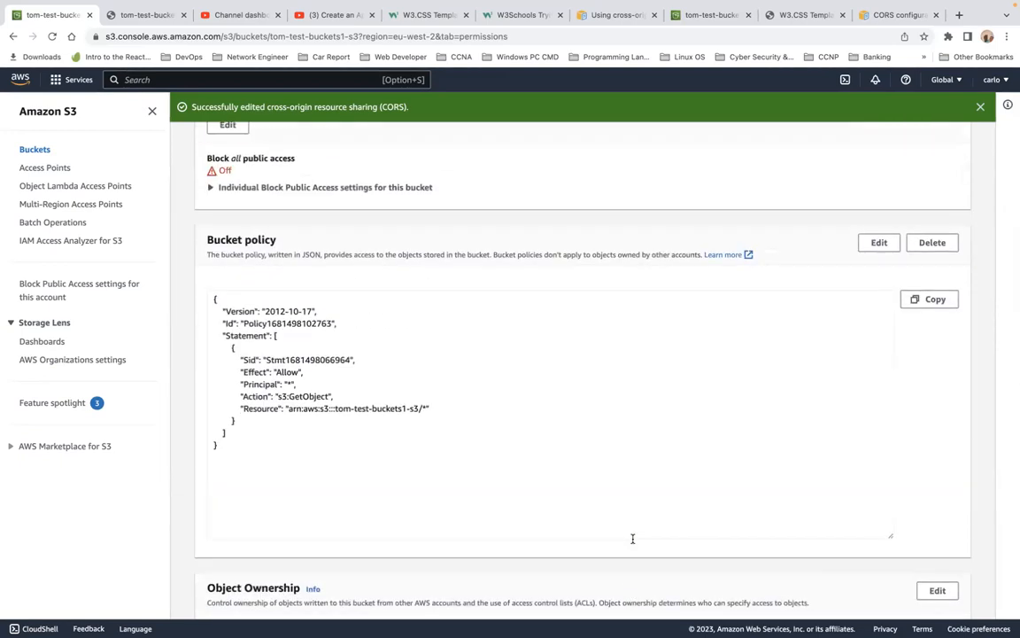
pyautogui.scroll(-10, 632, 538)
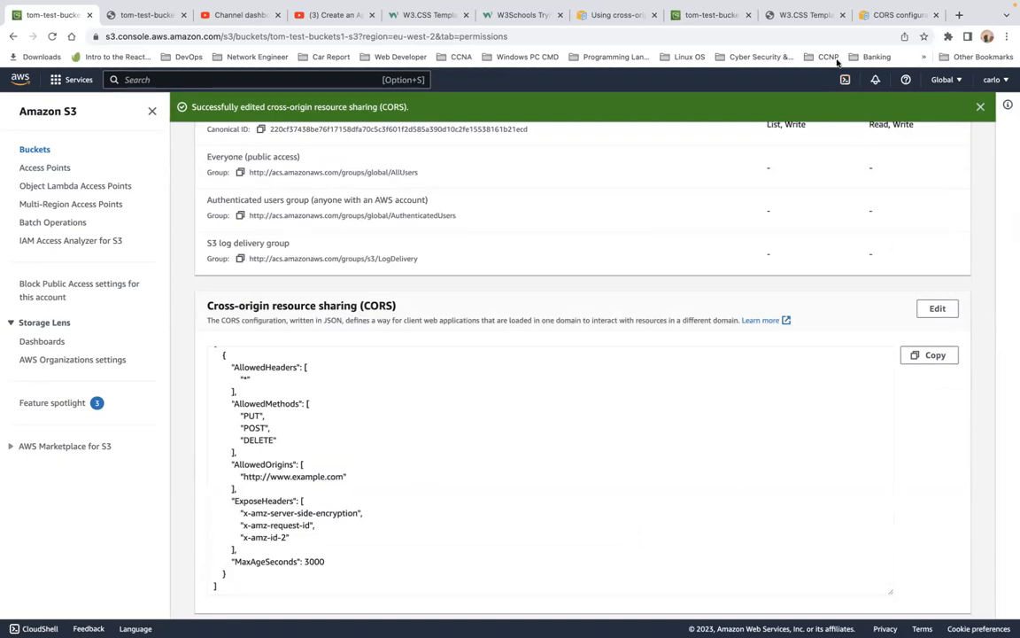
pyautogui.click(717, 16)
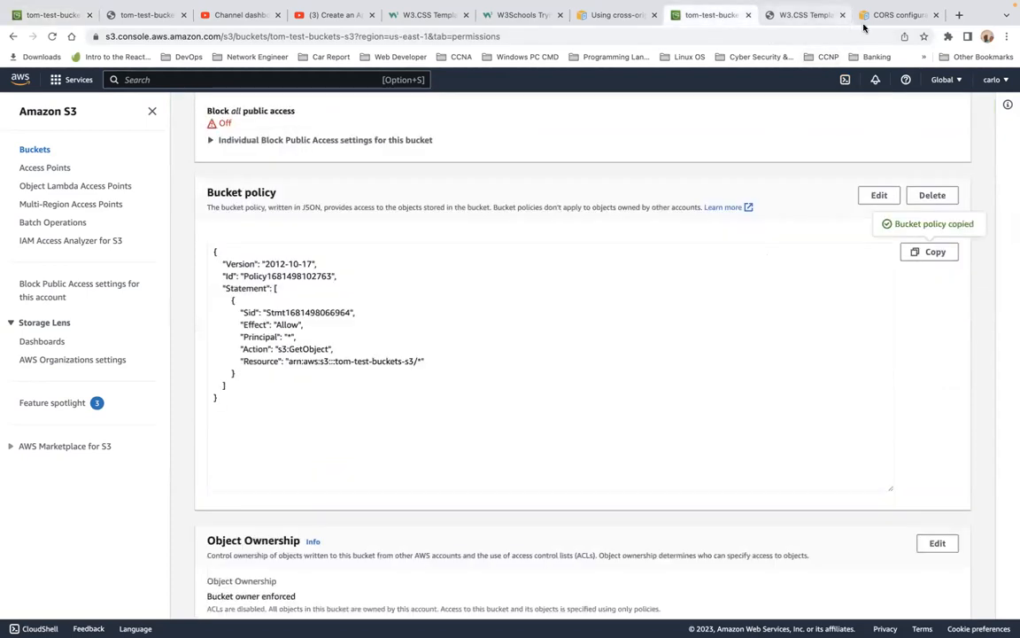
pyautogui.click(801, 16)
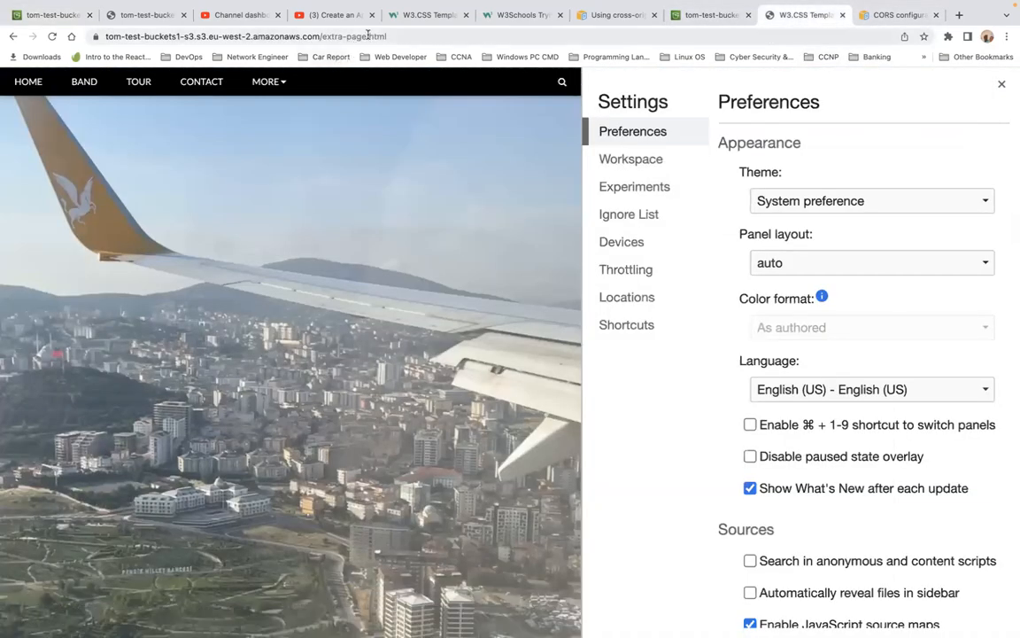
pyautogui.click(390, 35)
pyautogui.press('super+c')
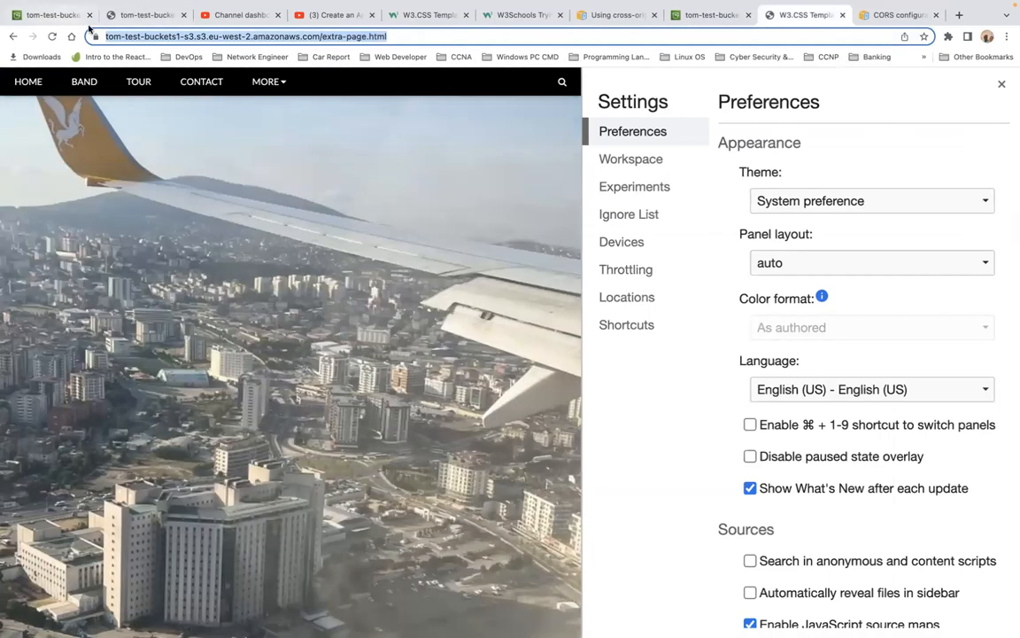
pyautogui.click(51, 15)
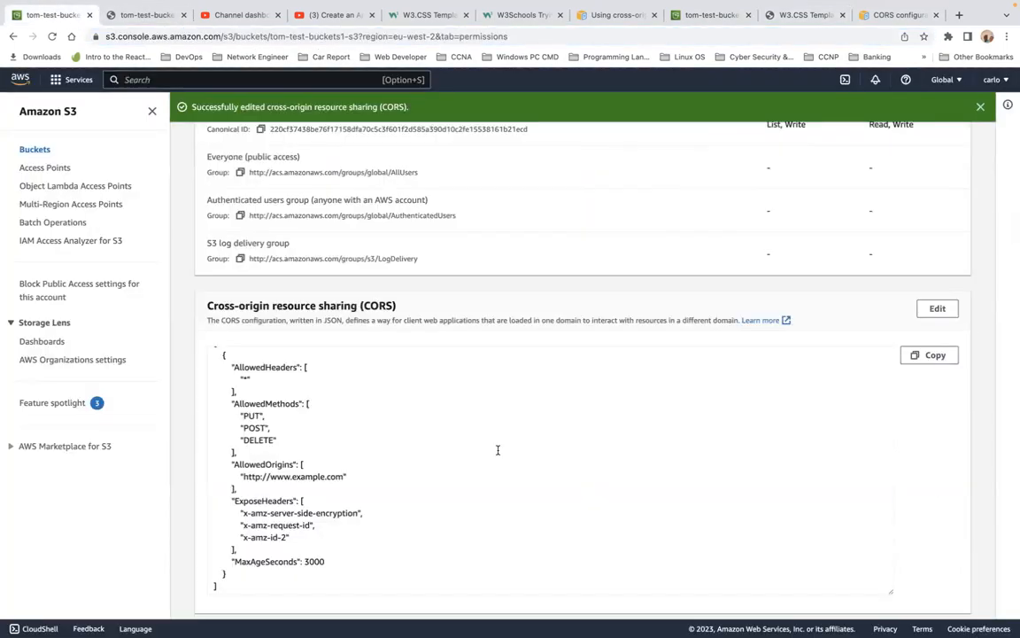
pyautogui.scroll(-1, 498, 450)
pyautogui.moveTo(345, 446); pyautogui.dragTo(247, 447)
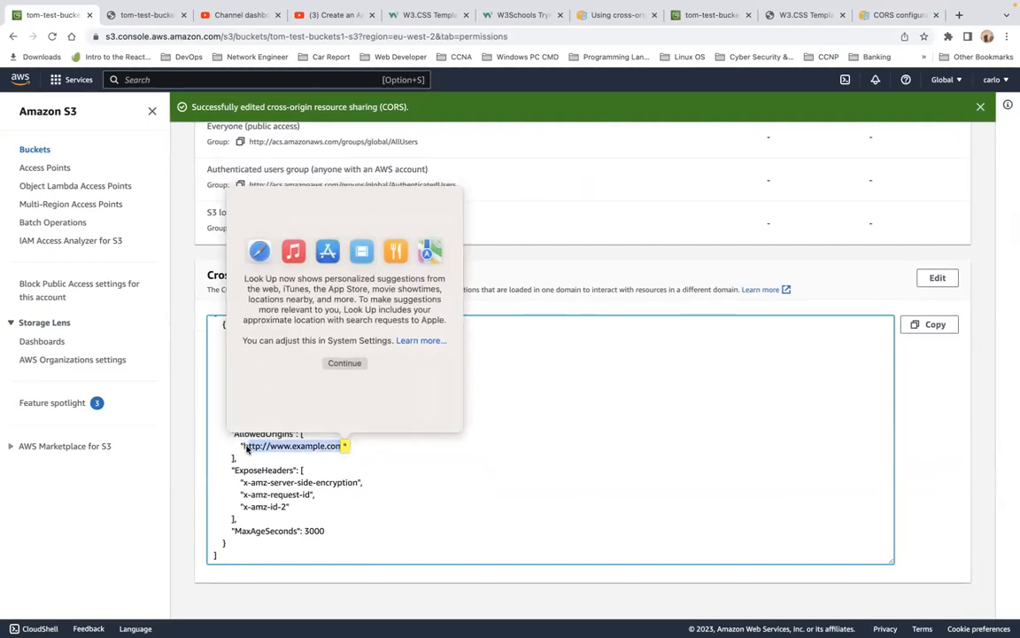
pyautogui.click(364, 467)
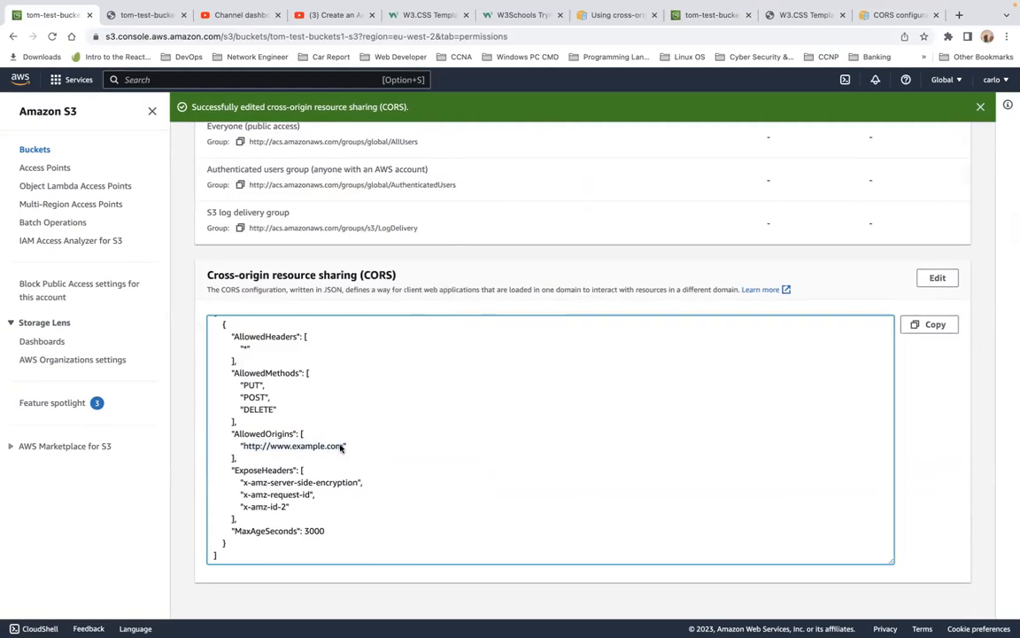
pyautogui.doubleClick(339, 446)
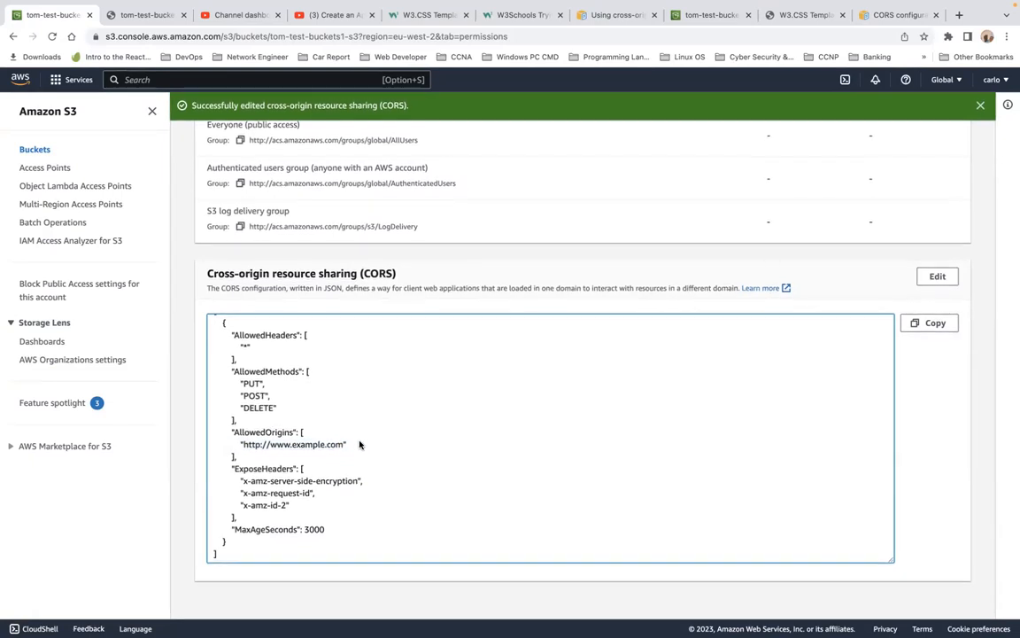
pyautogui.click(944, 279)
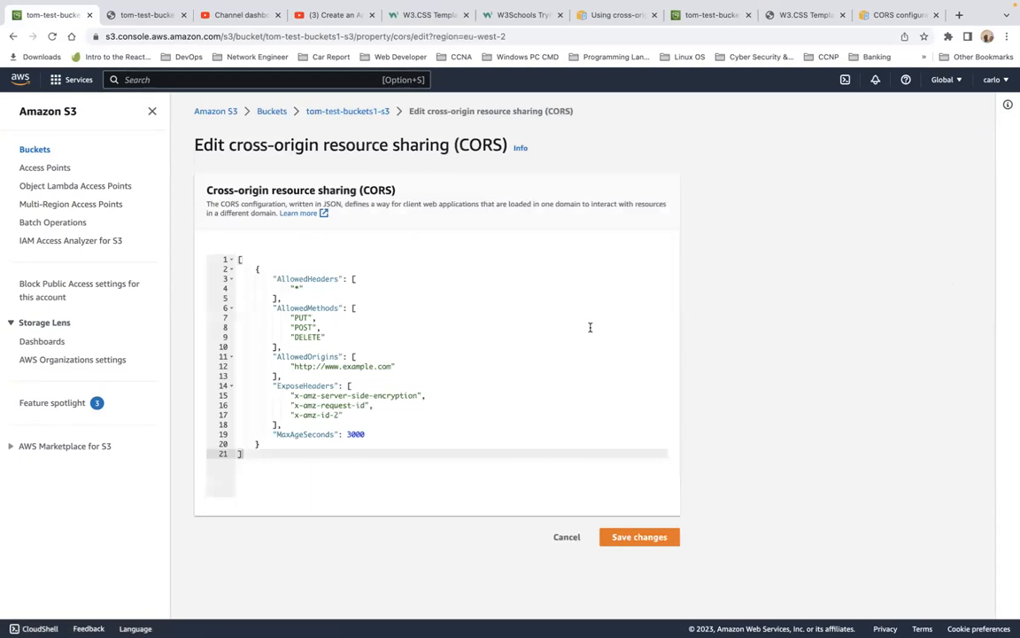
pyautogui.moveTo(390, 366); pyautogui.dragTo(298, 366)
pyautogui.press('super+v')
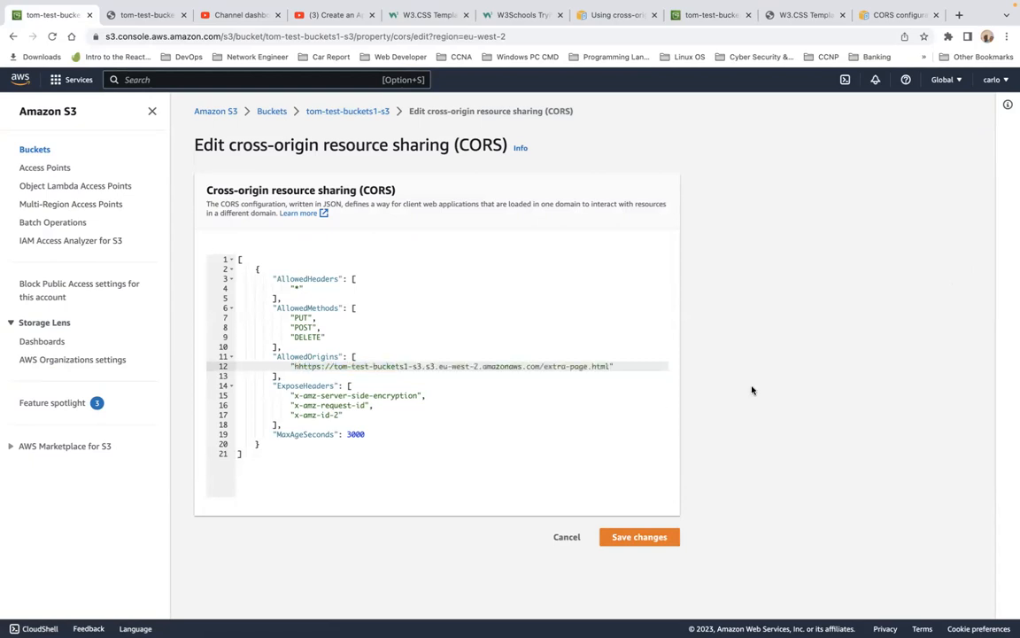
pyautogui.click(297, 367)
pyautogui.press('BackSpace')
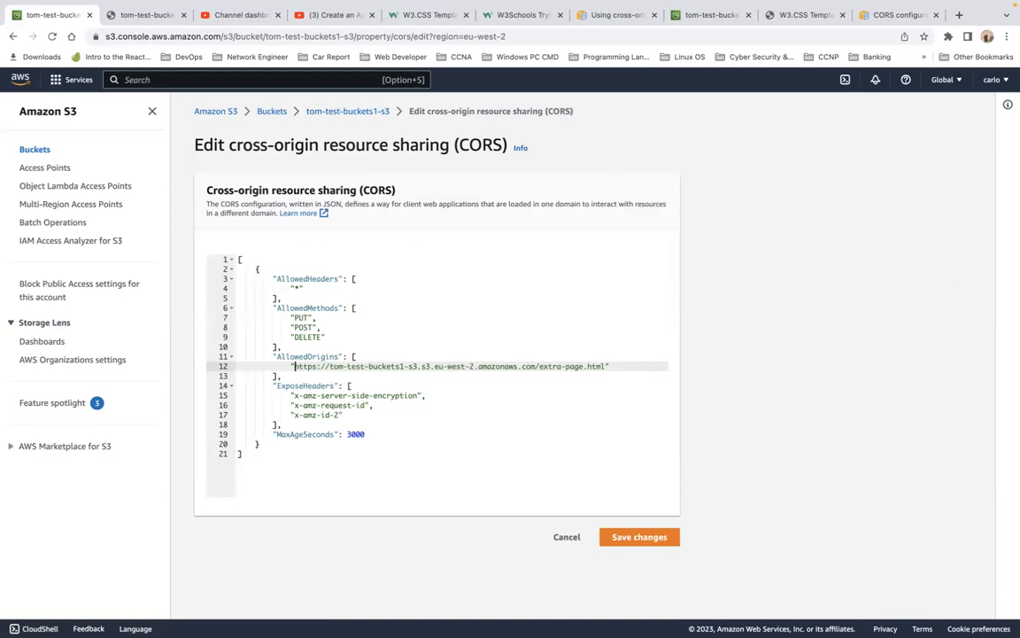
pyautogui.click(640, 538)
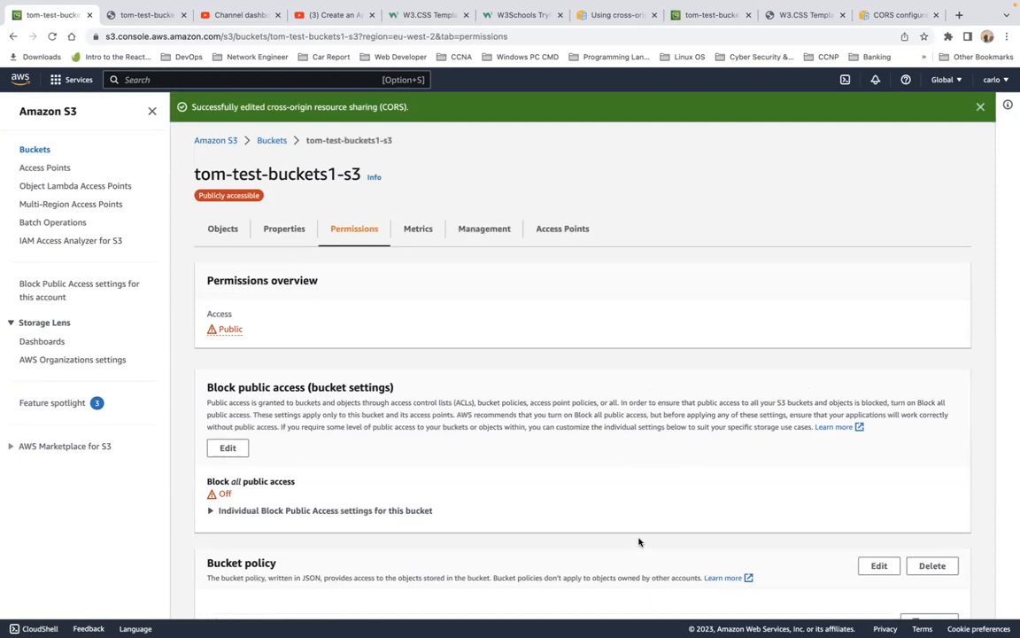
# Step: Copy the bucket website endpoint from the bucket's static website hosting properties
pyautogui.scroll(-15, 640, 542)
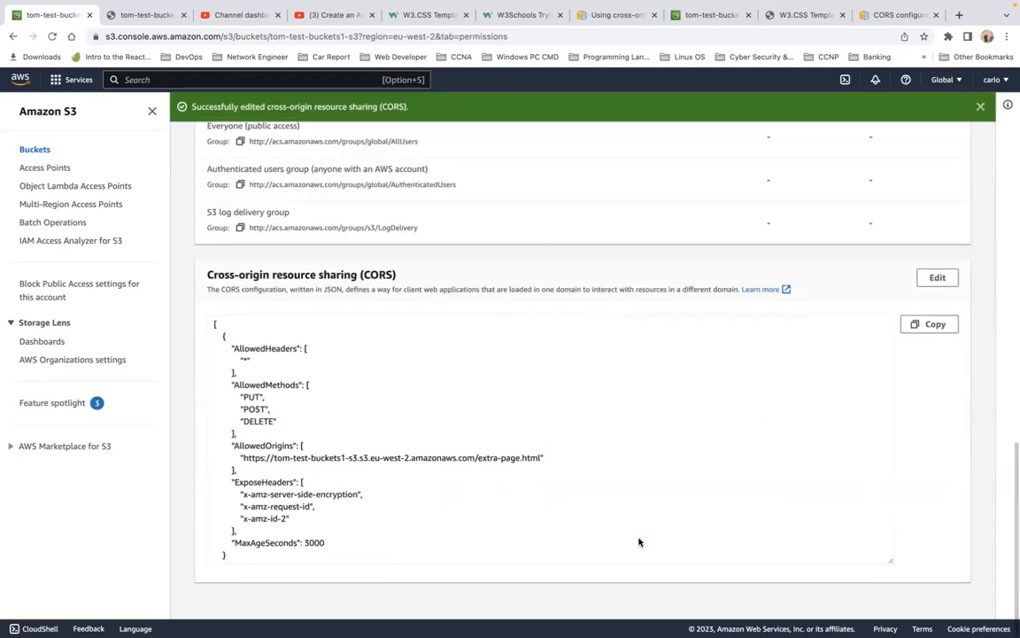
pyautogui.scroll(15, 640, 541)
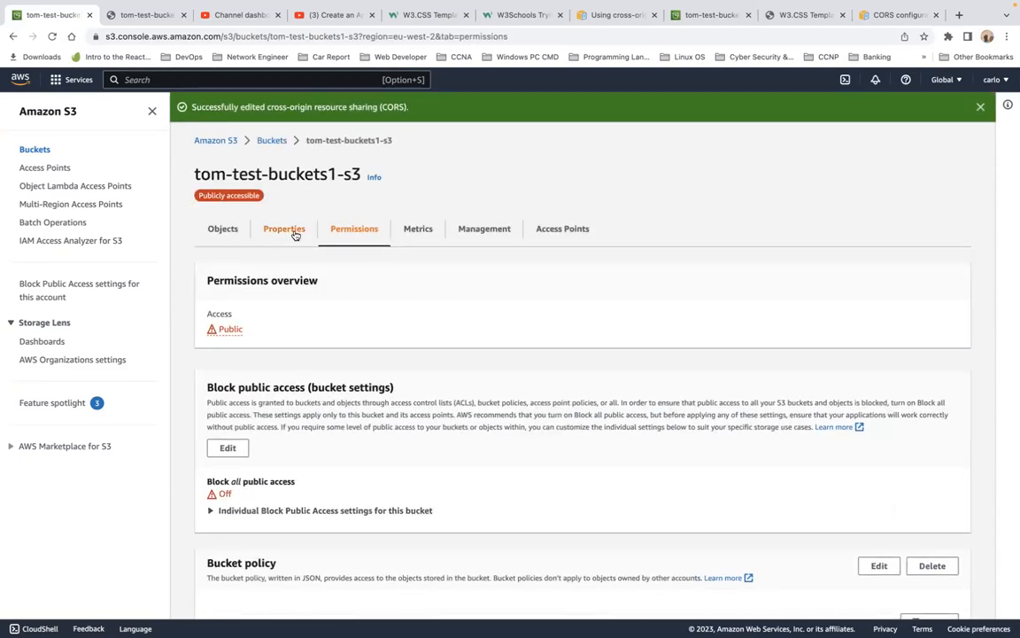
pyautogui.click(283, 230)
pyautogui.scroll(-5, 388, 409)
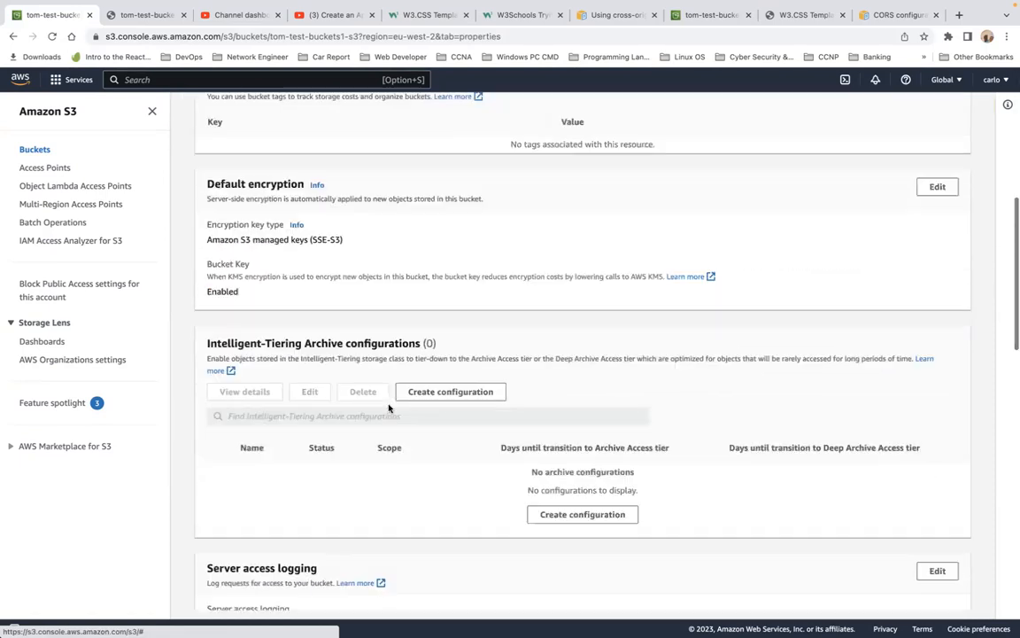
pyautogui.scroll(-10, 388, 408)
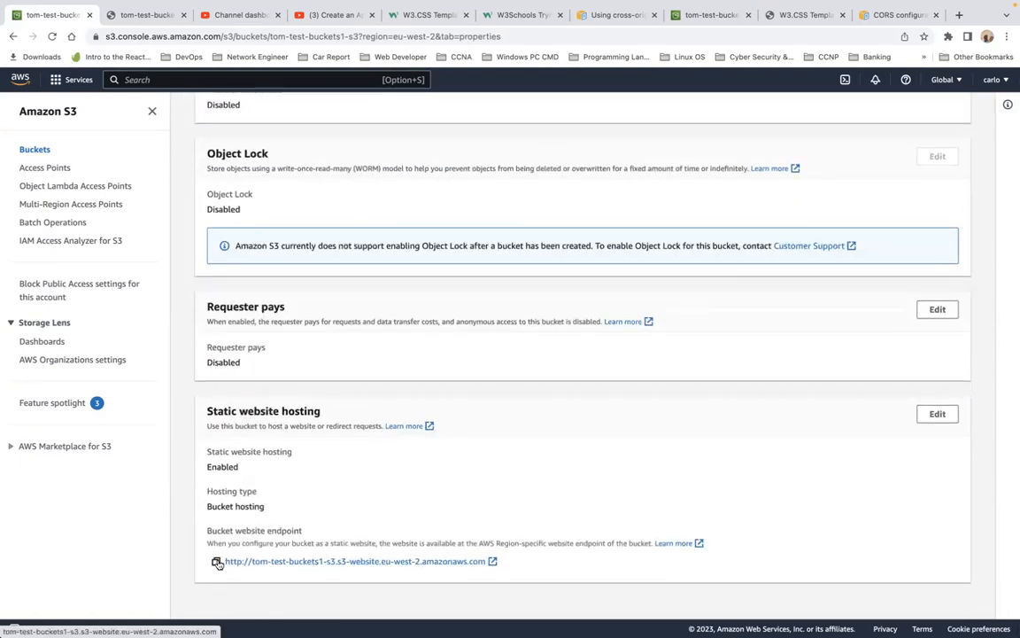
pyautogui.click(217, 562)
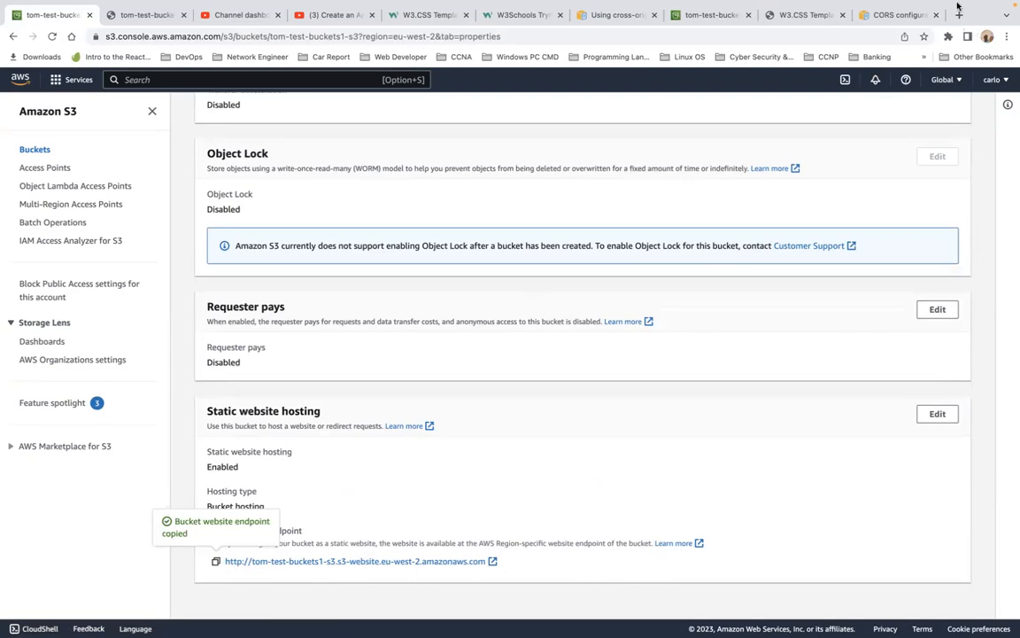
# Step: Open the copied bucket website endpoint in a new browser tab
pyautogui.click(960, 15)
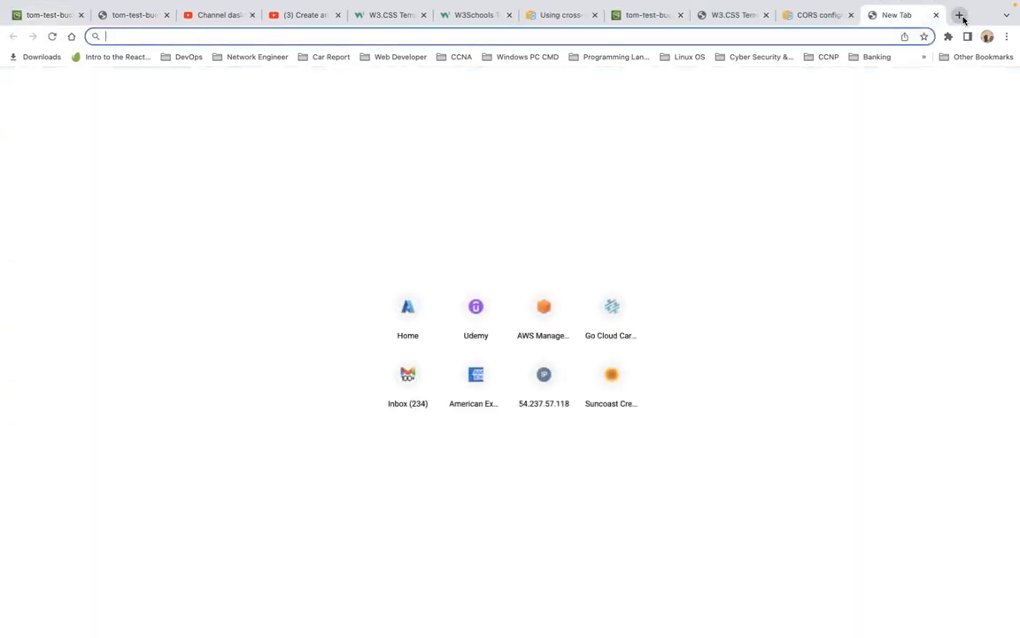
pyautogui.hotkey('ctrl', 'v')
pyautogui.press('Return')
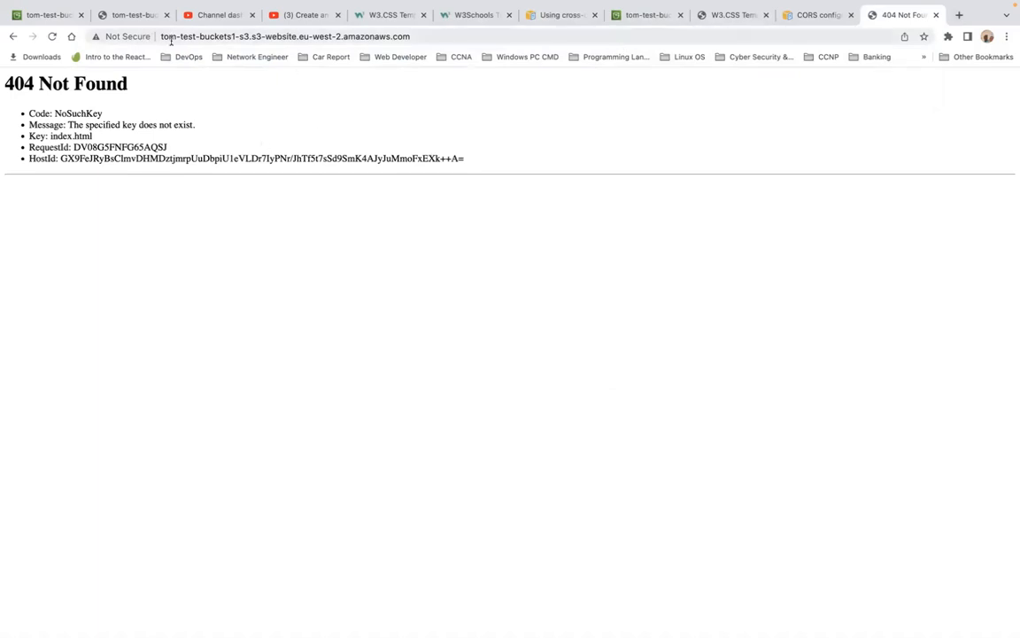
# Step: Copy the Object URL of extra-page.html from its object page in the tom-test-buckets1-s3 bucket
pyautogui.click(51, 15)
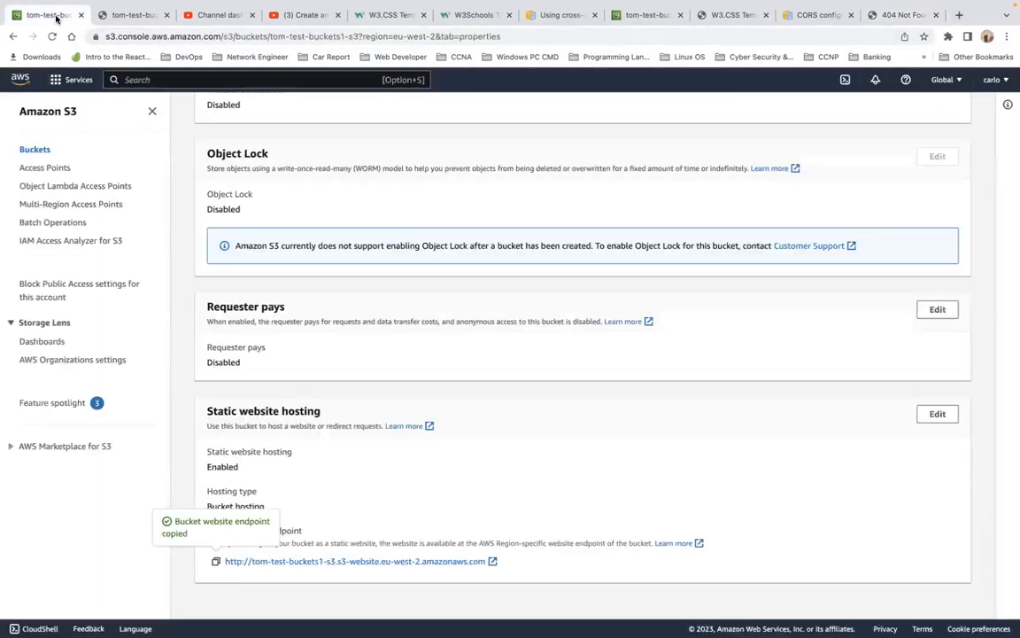
pyautogui.scroll(15, 420, 469)
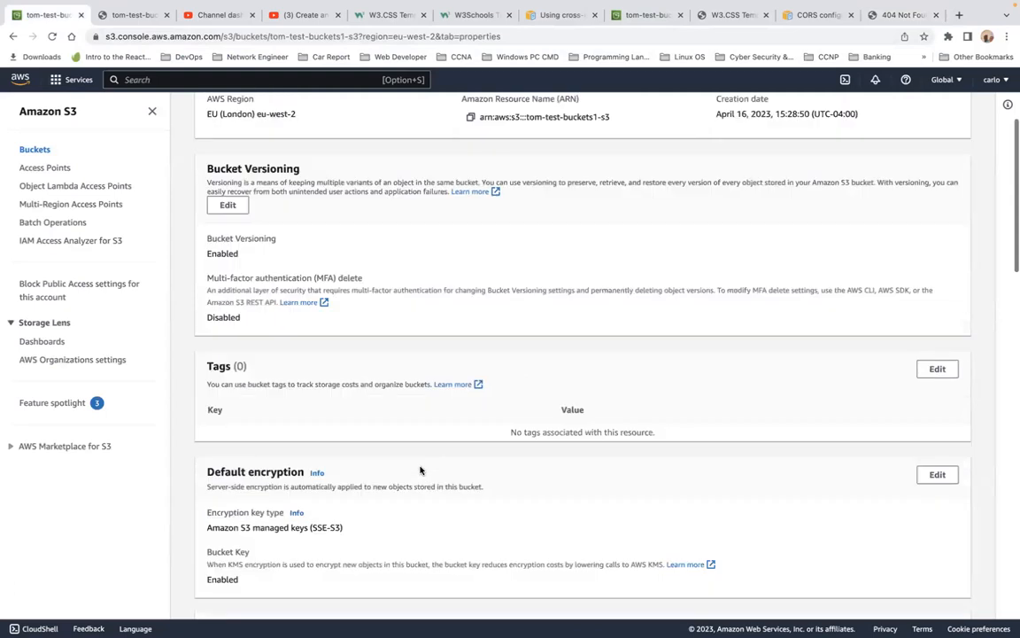
pyautogui.click(224, 200)
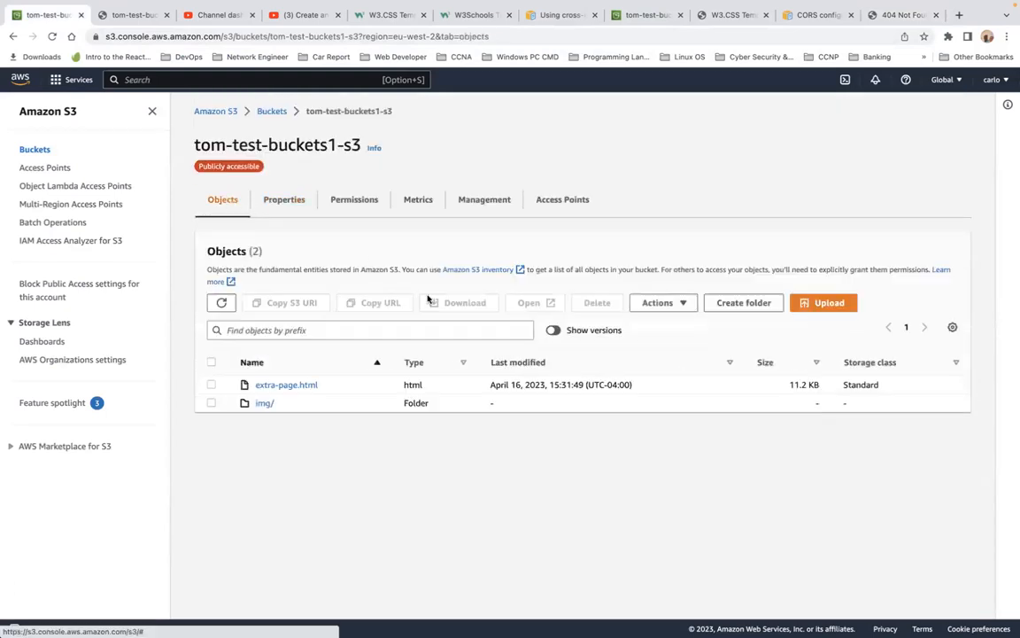
pyautogui.click(283, 386)
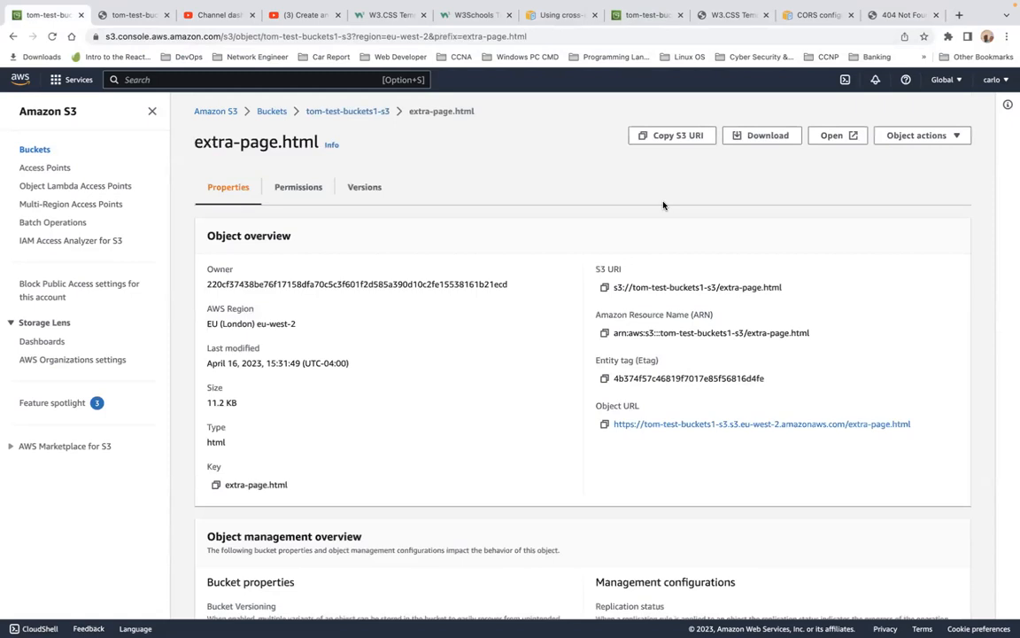
pyautogui.click(604, 424)
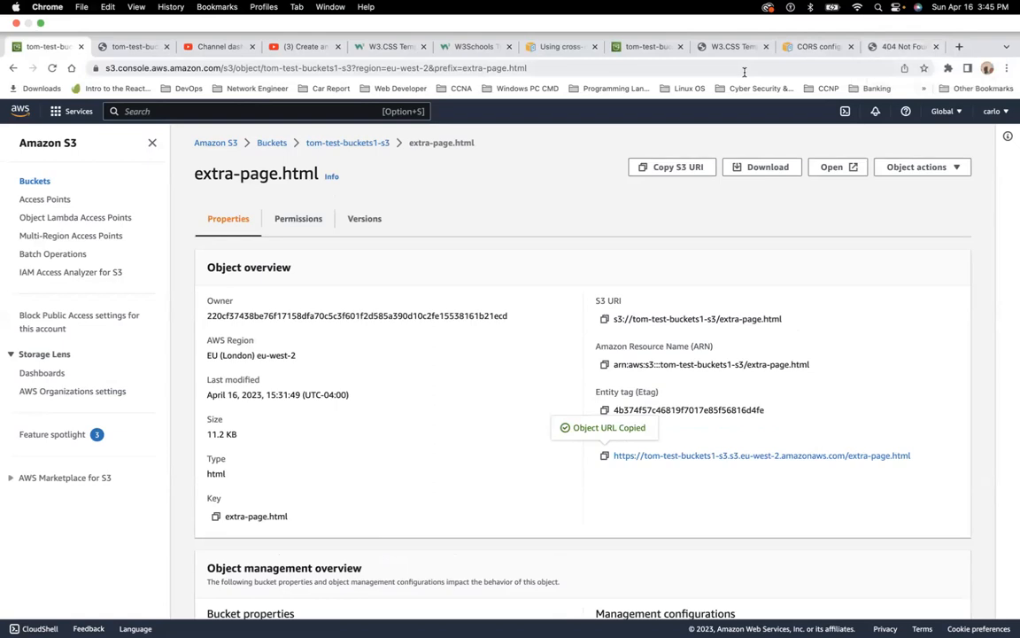
# Step: Open the copied extra-page.html object URL in the tab showing the 404 page
pyautogui.press('super+l')
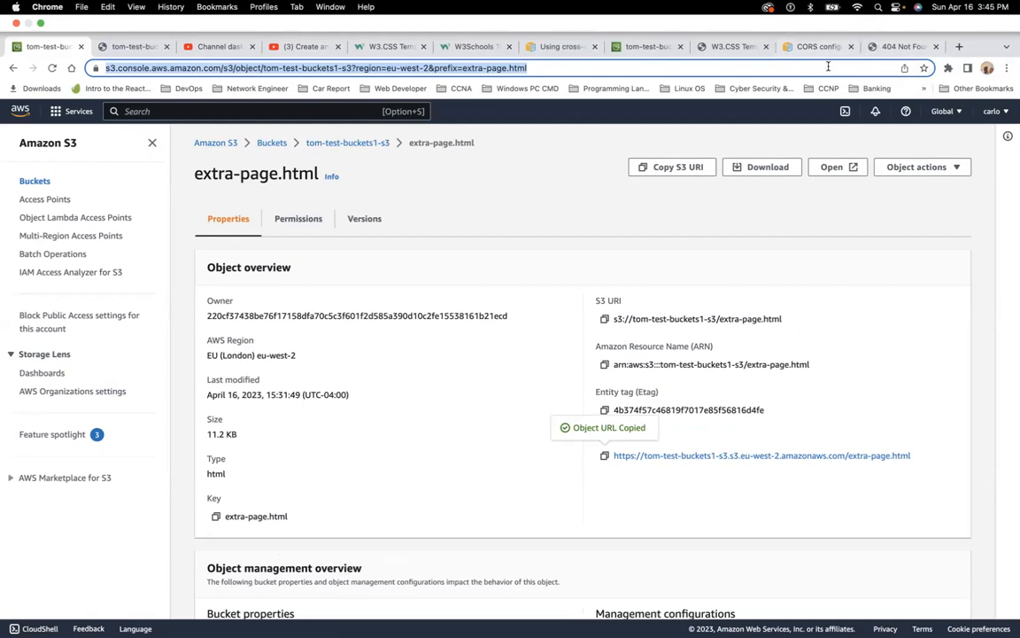
pyautogui.click(906, 45)
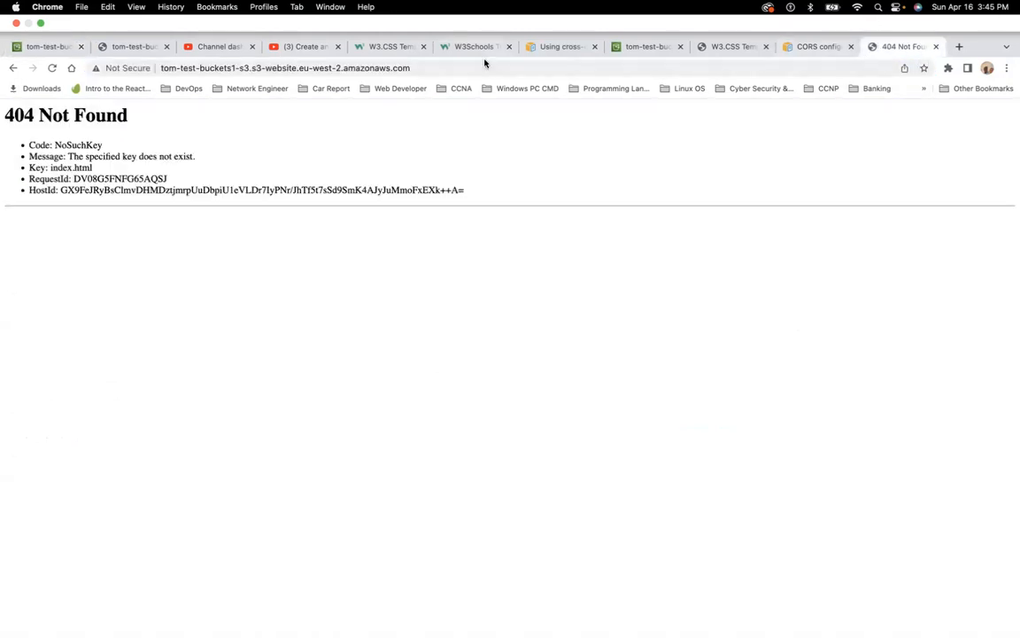
pyautogui.click(485, 63)
pyautogui.click(485, 63)
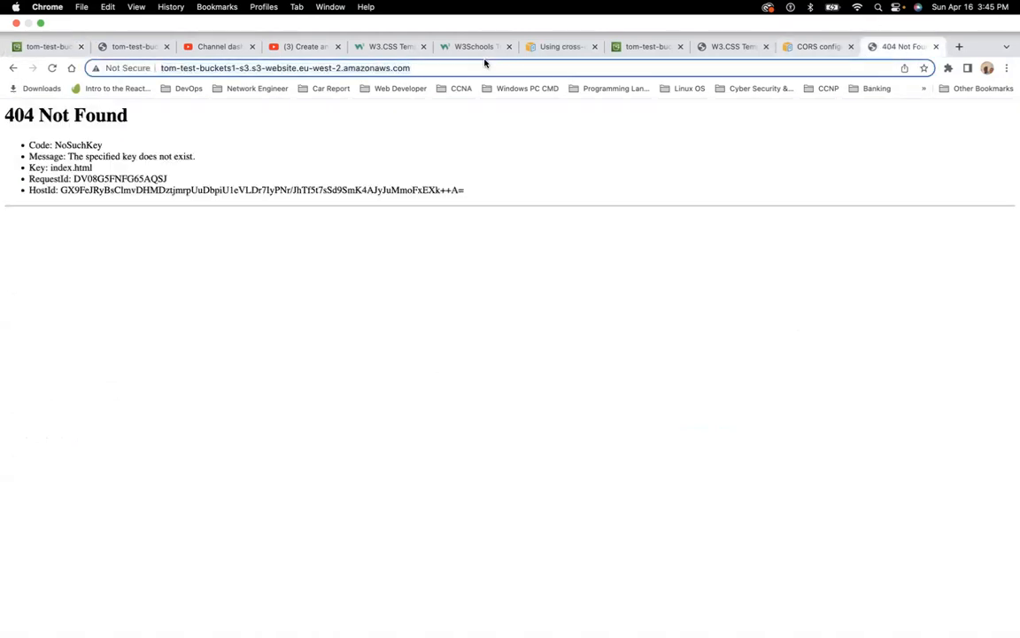
pyautogui.tripleClick(485, 63)
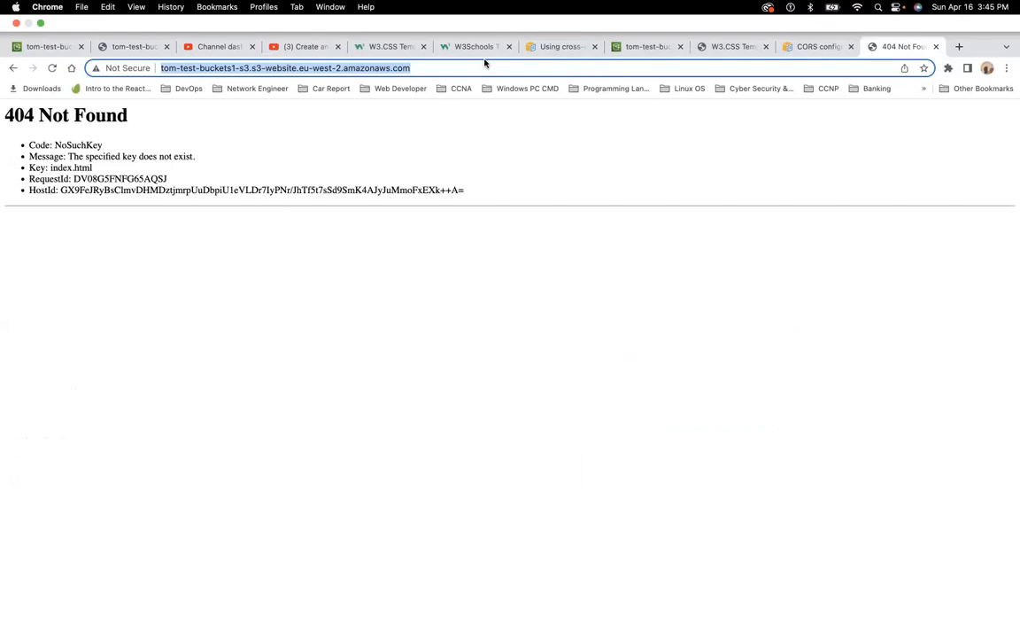
pyautogui.press('super+v')
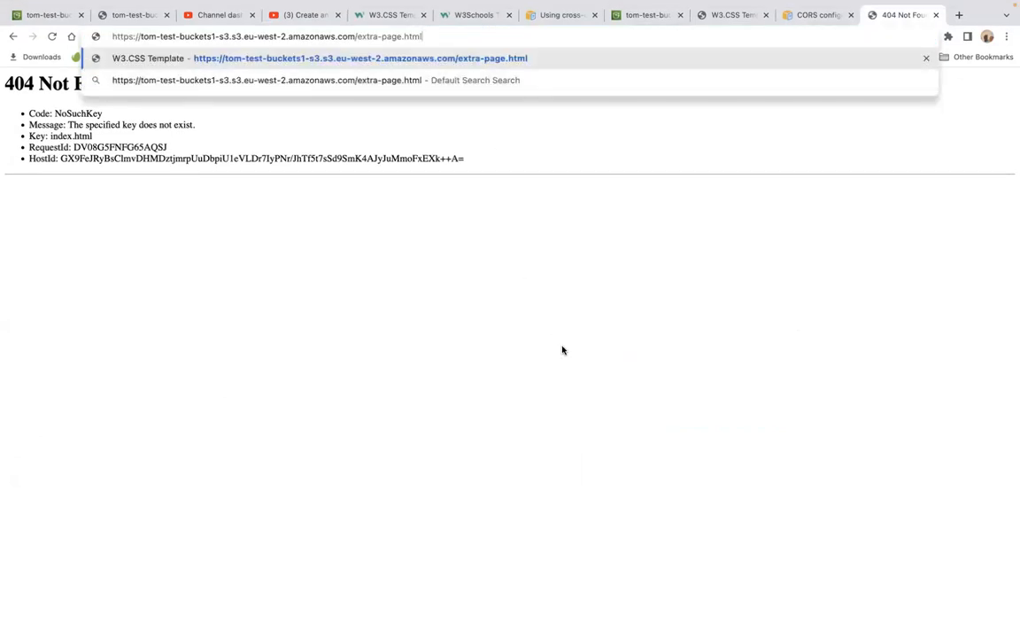
pyautogui.press('Return')
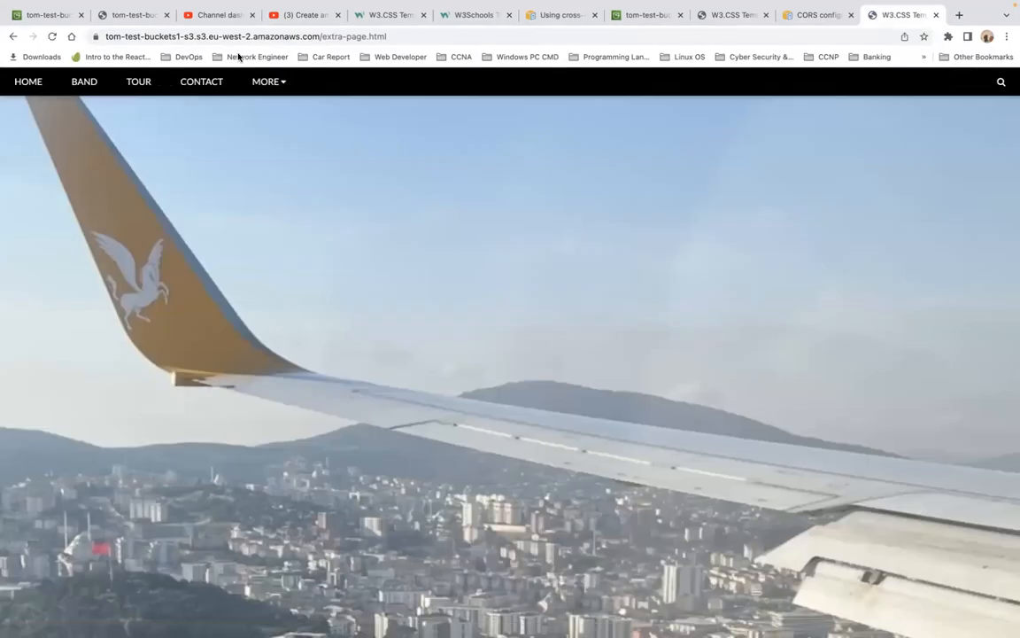
# Step: Scroll through the extra-page.html page and reload it
pyautogui.scroll(-9, 290, 211)
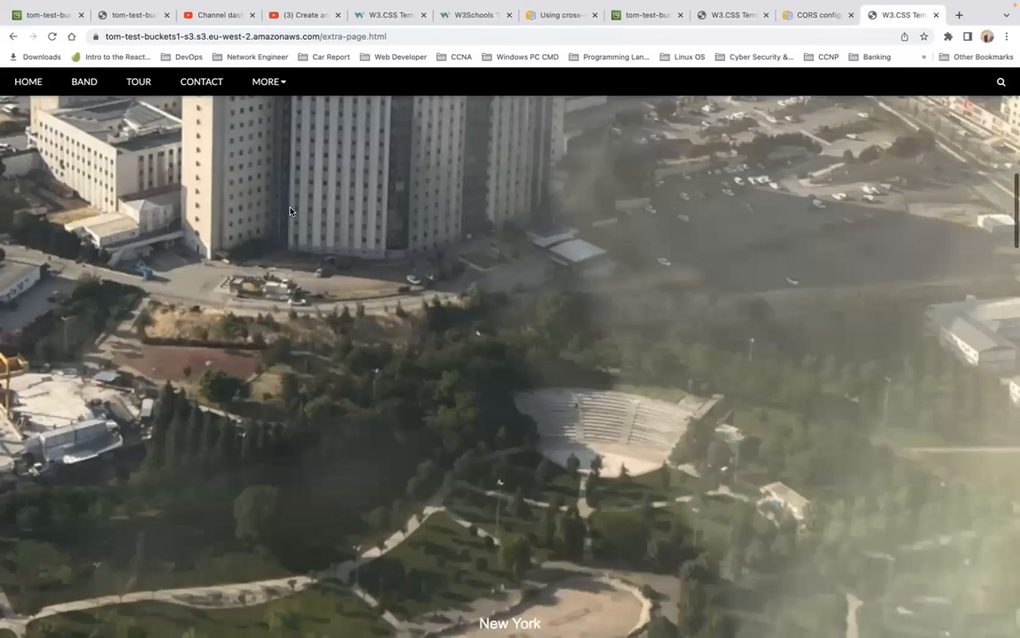
pyautogui.scroll(-15, 291, 211)
pyautogui.scroll(-4, 291, 211)
pyautogui.scroll(15, 291, 211)
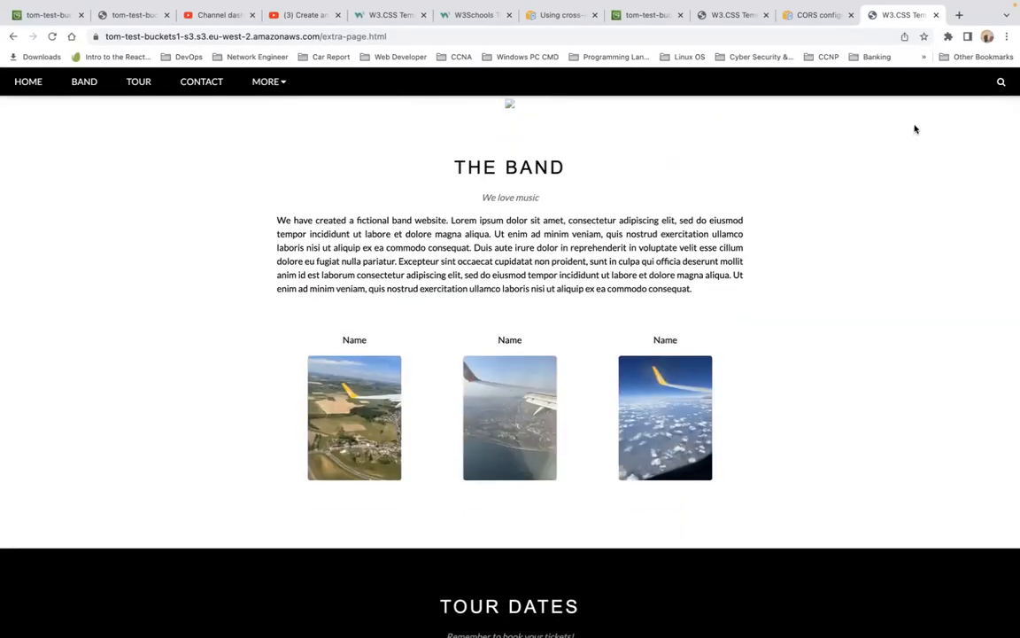
pyautogui.click(52, 37)
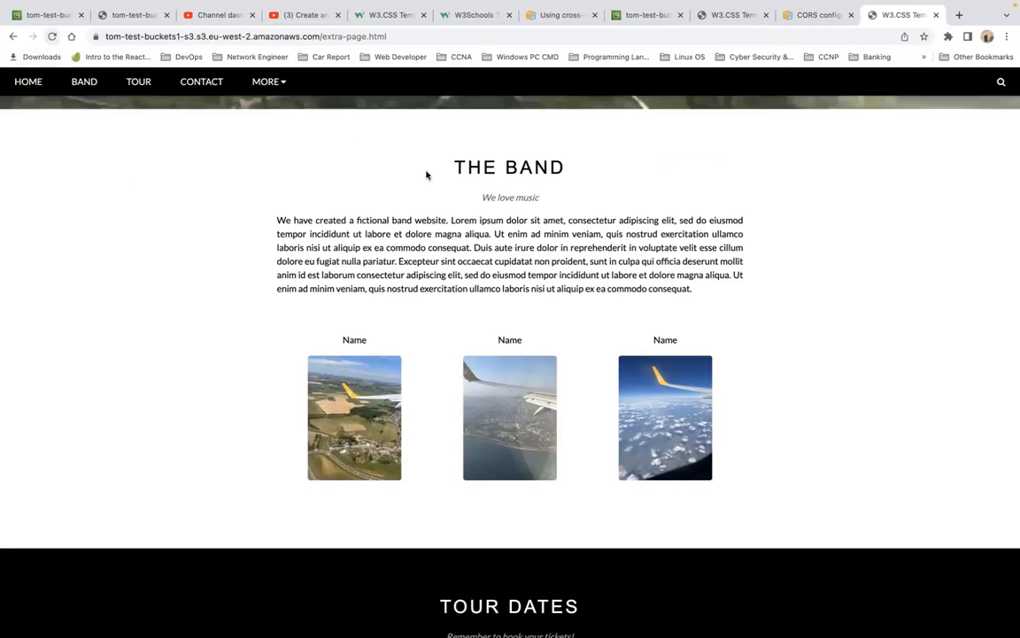
# Step: Open Chrome Developer Tools for the extra-page.html tab
pyautogui.click(1006, 37)
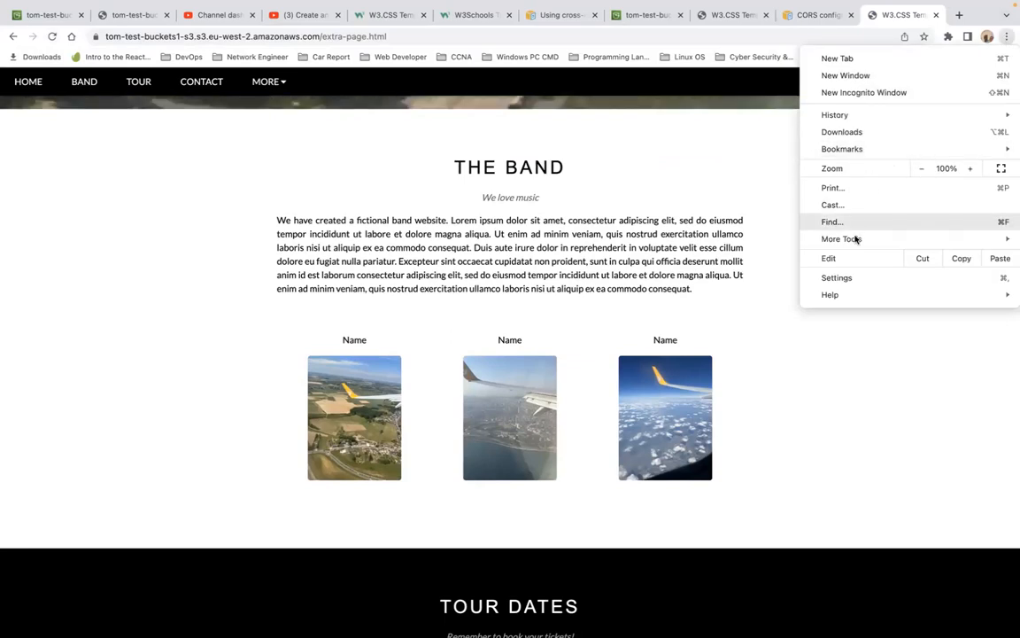
pyautogui.moveTo(856, 240)
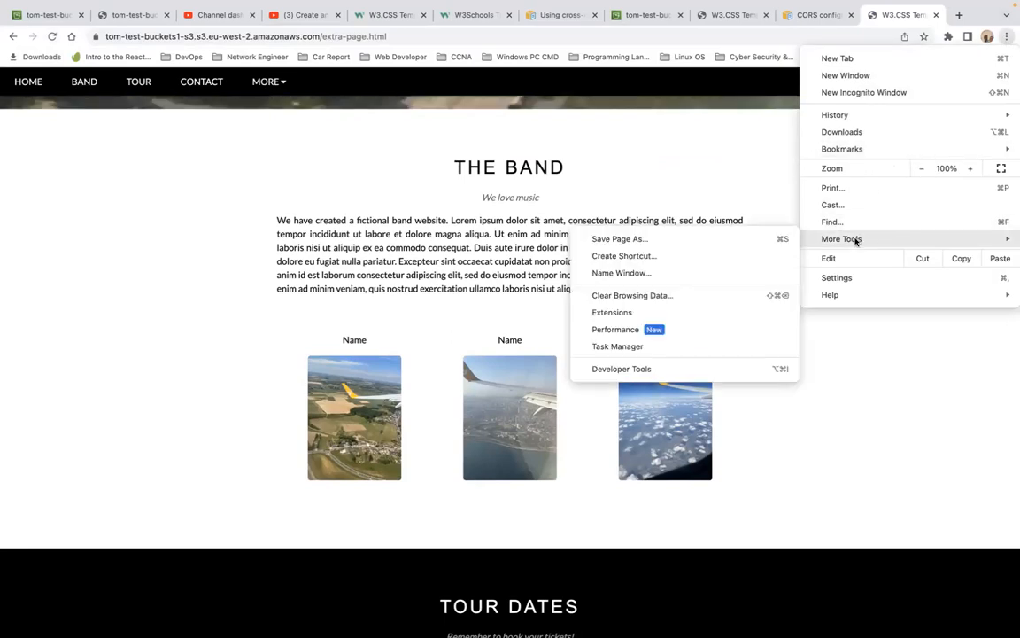
pyautogui.click(723, 369)
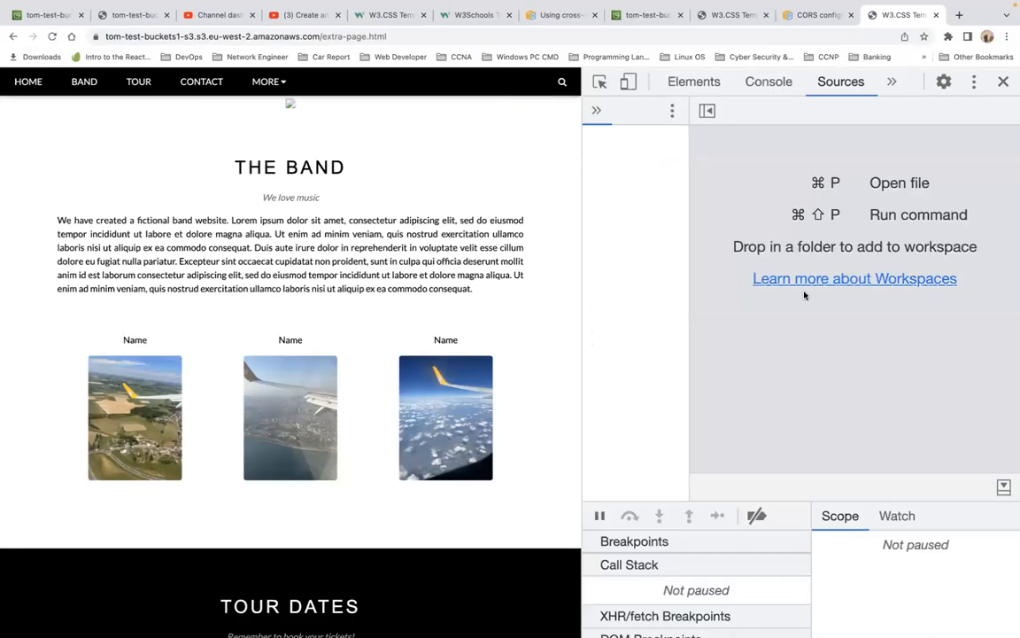
pyautogui.click(835, 278)
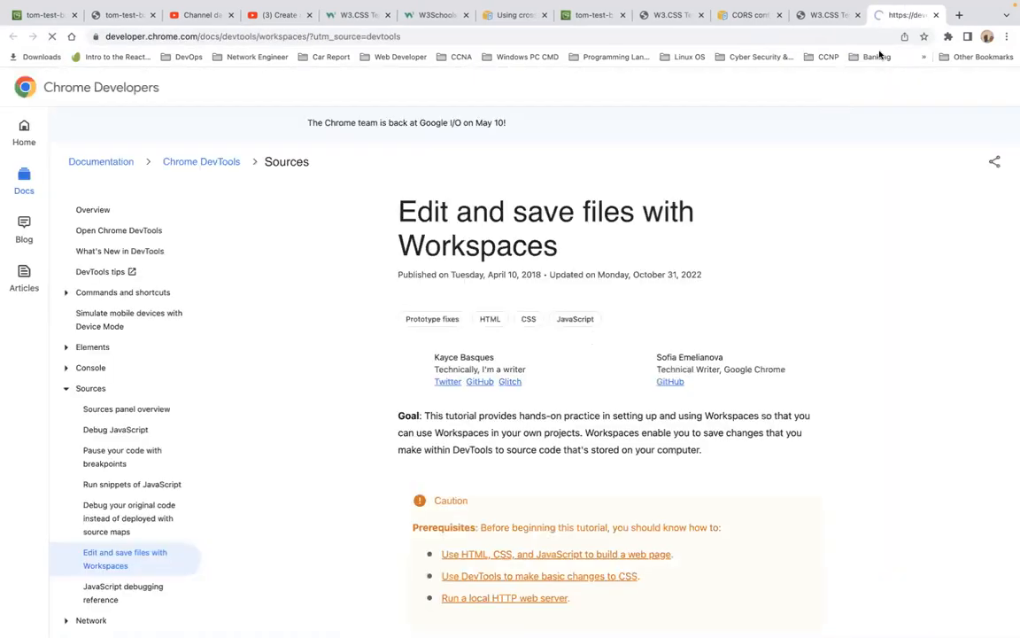
pyautogui.click(936, 15)
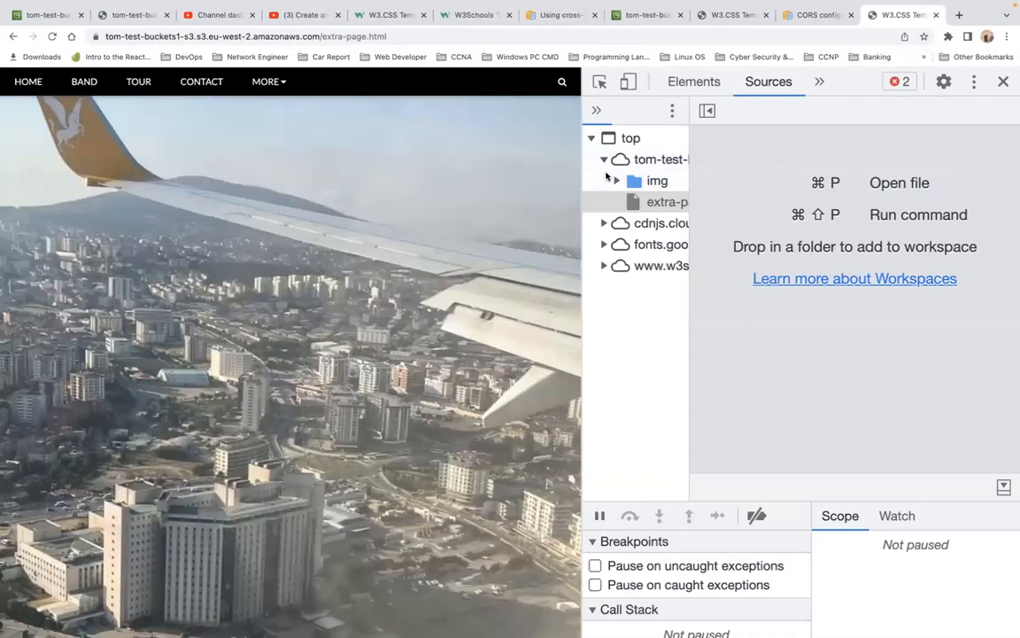
# Step: Open the extra-page.html source under the bucket in the Sources panel and scroll through its markup
pyautogui.click(618, 181)
pyautogui.click(618, 181)
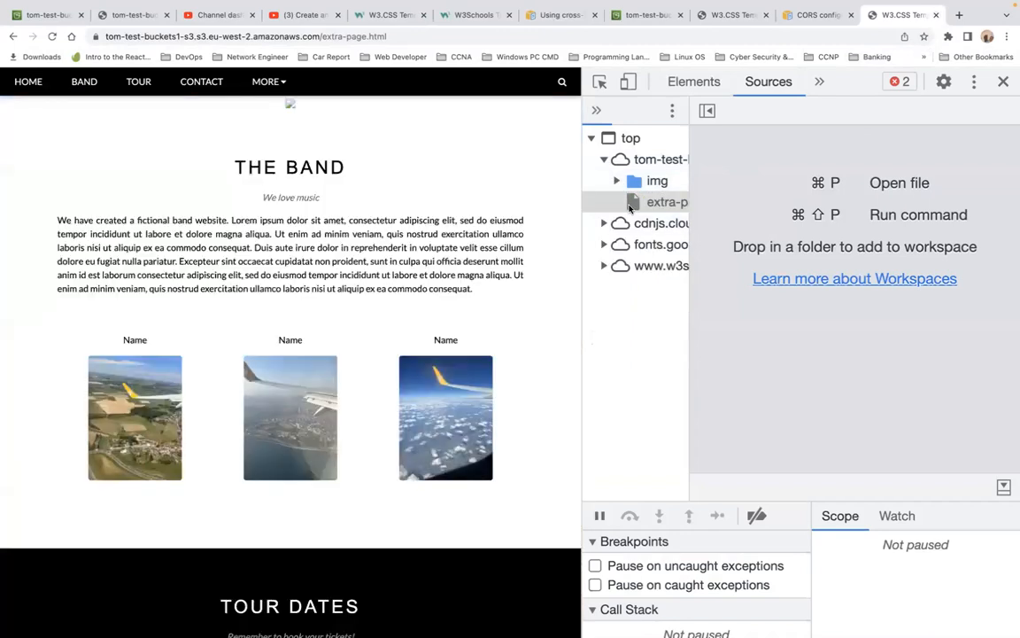
pyautogui.click(630, 203)
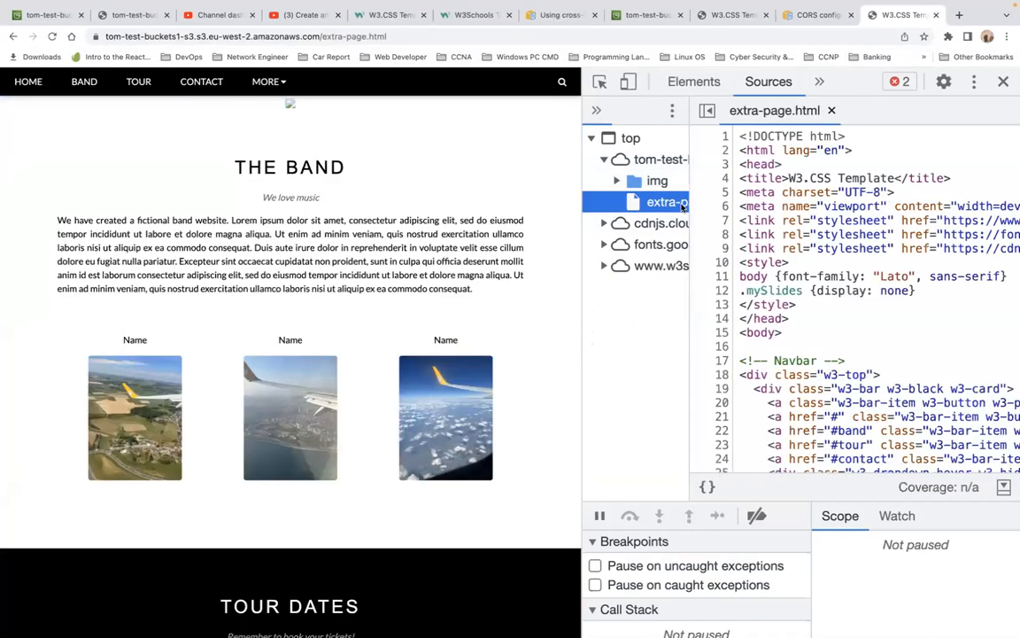
pyautogui.scroll(-20, 741, 256)
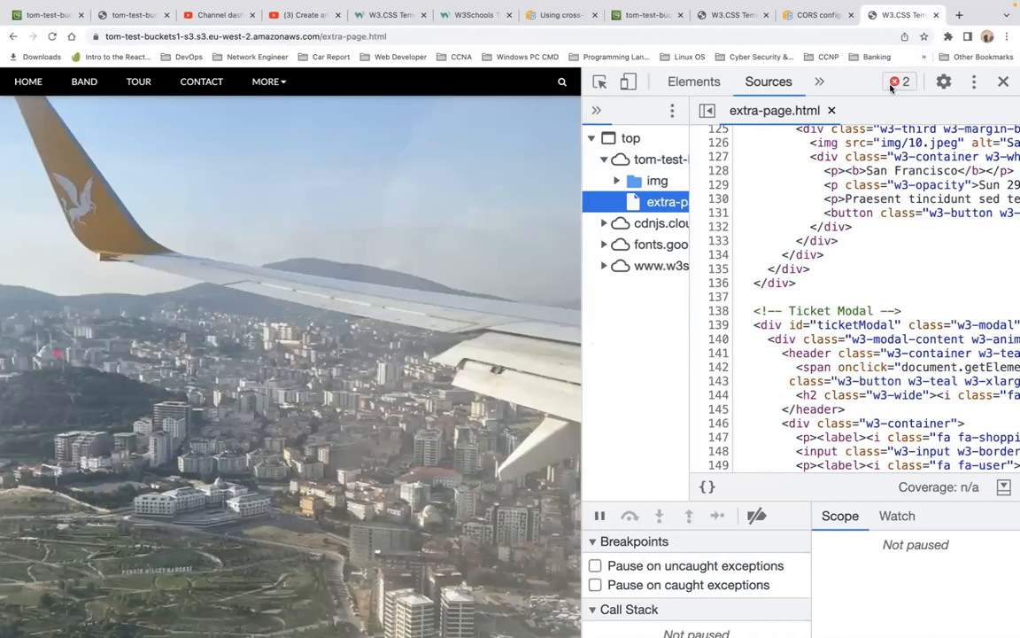
# Step: Inspect the console errors, following the chicago.jpg and favicon.ico resource links
pyautogui.click(892, 87)
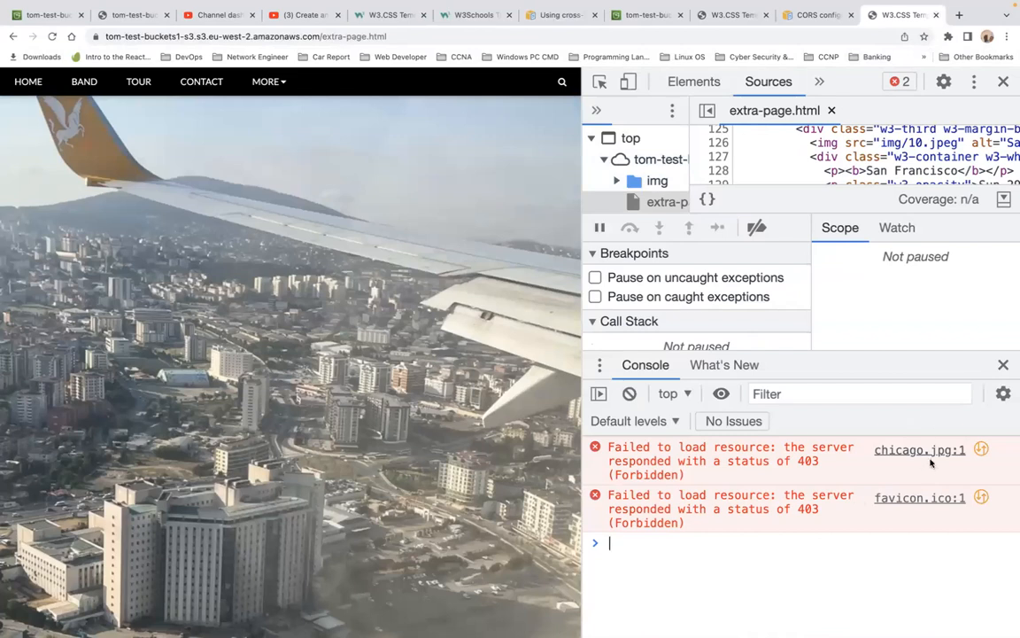
pyautogui.click(921, 450)
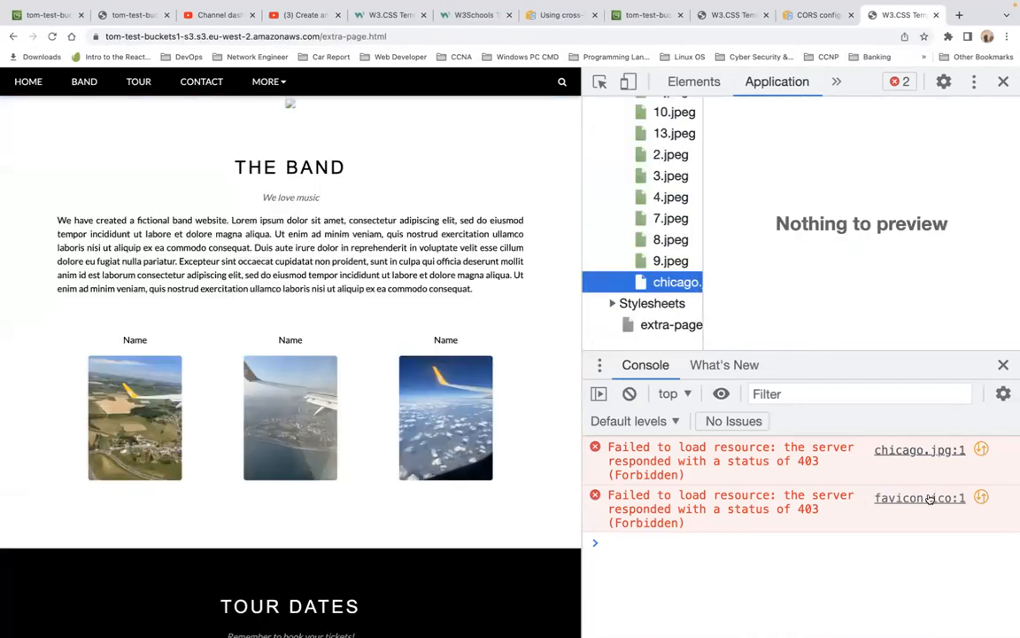
pyautogui.click(921, 498)
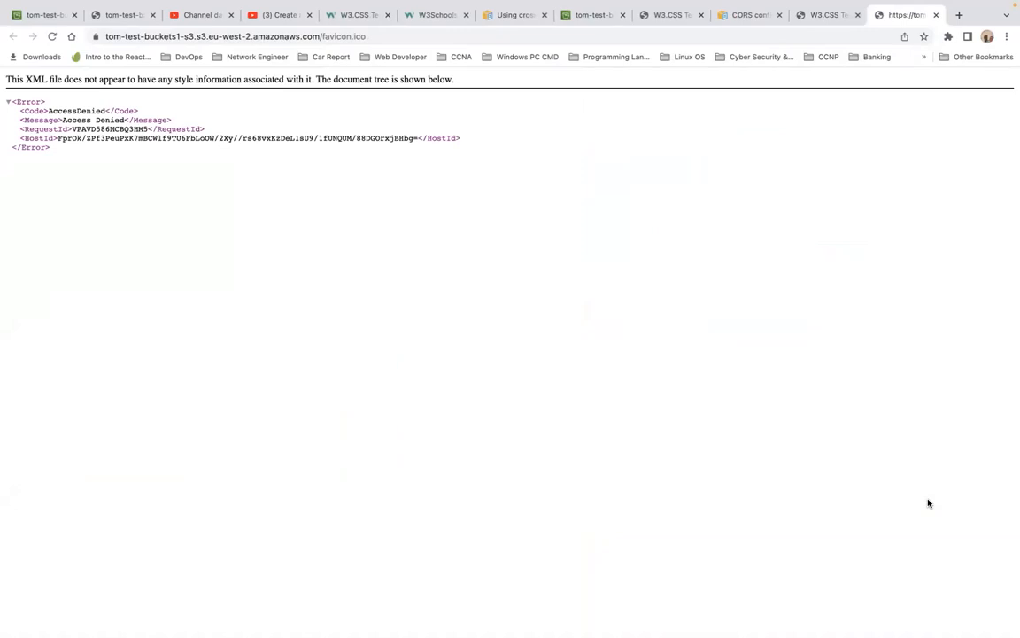
pyautogui.click(937, 15)
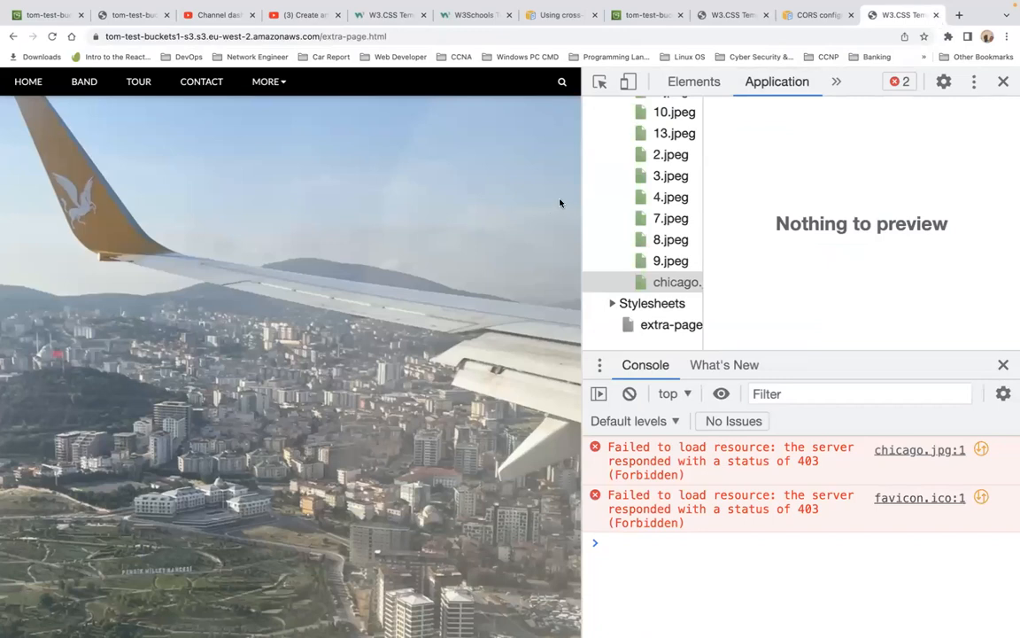
# Step: Close Developer Tools and scroll through the extra-page.html page again
pyautogui.click(1003, 82)
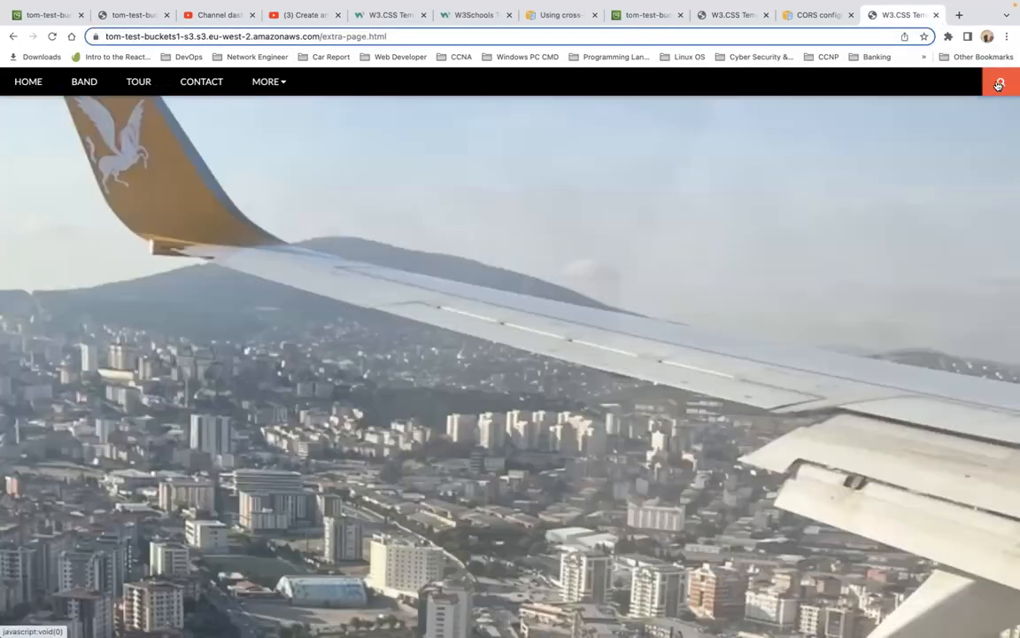
pyautogui.scroll(-2, 749, 341)
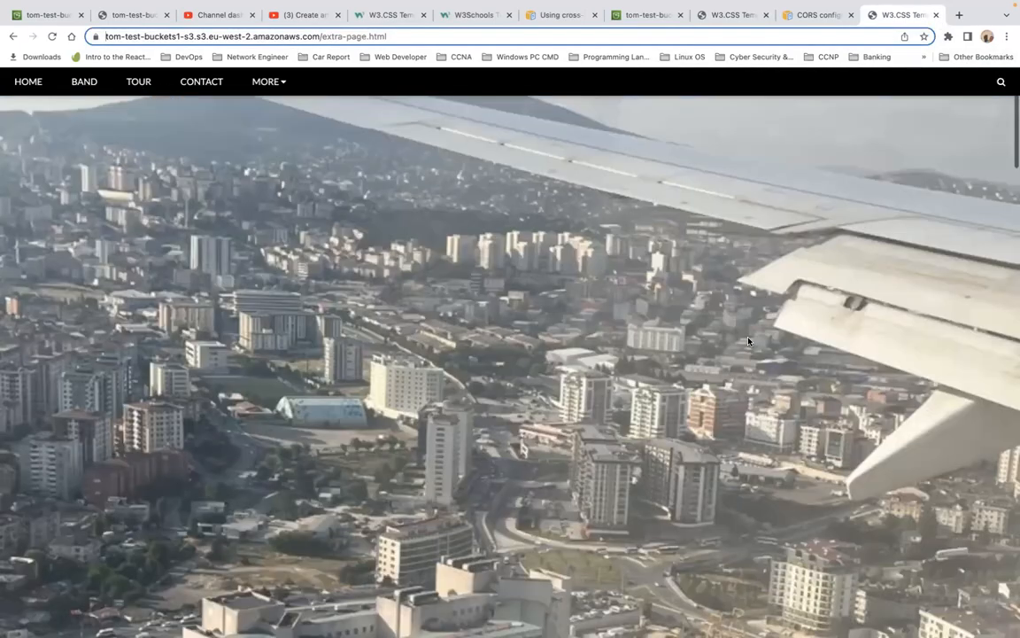
pyautogui.scroll(-15, 748, 341)
pyautogui.scroll(-10, 749, 341)
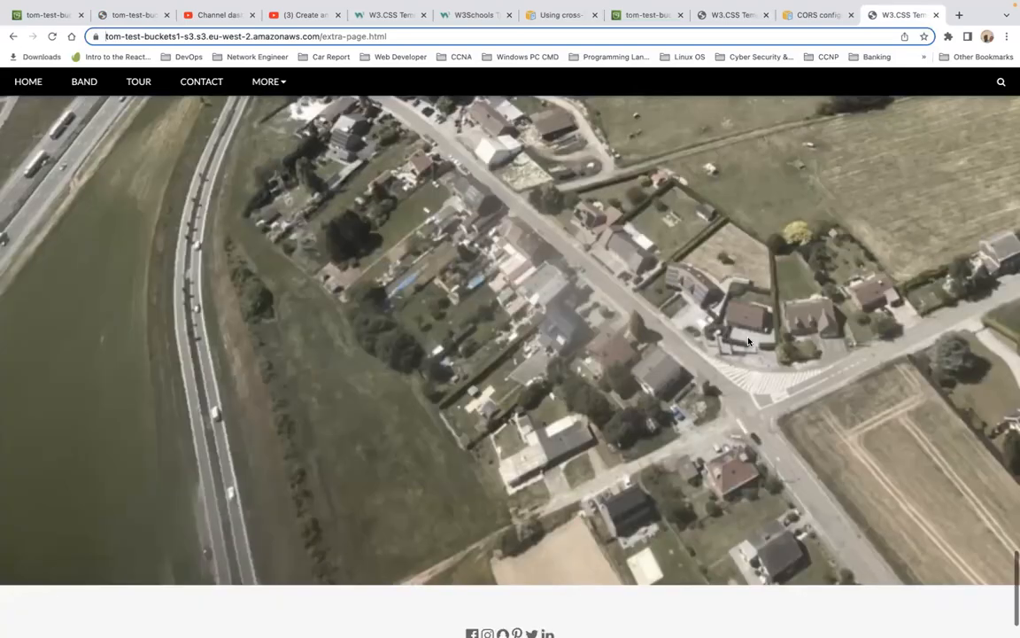
pyautogui.scroll(20, 748, 341)
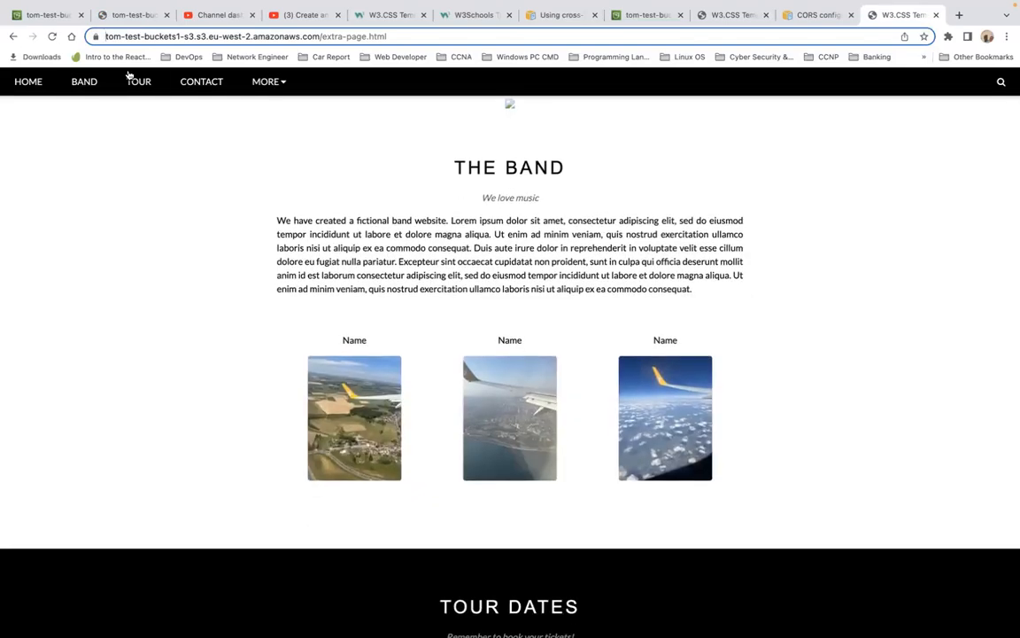
# Step: Return to the S3 console and go back to the Buckets list
pyautogui.click(117, 15)
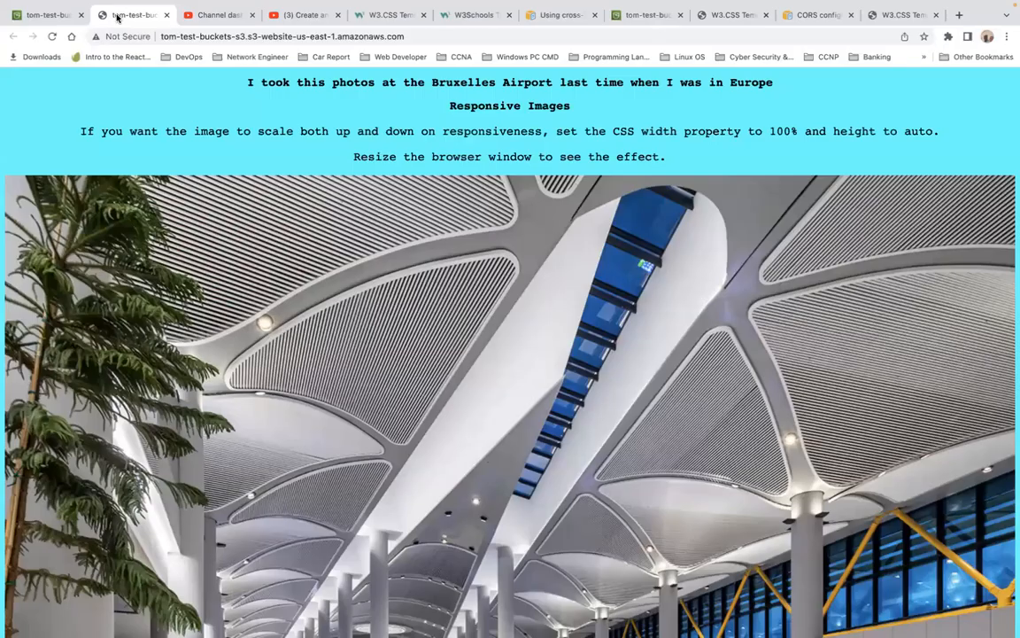
pyautogui.click(58, 17)
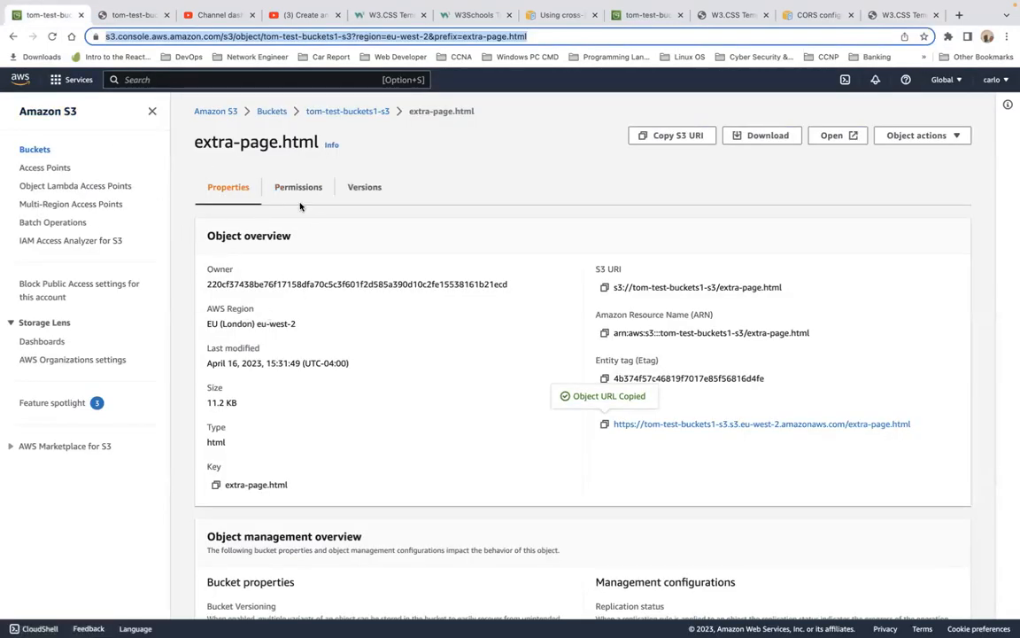
pyautogui.scroll(-15, 392, 399)
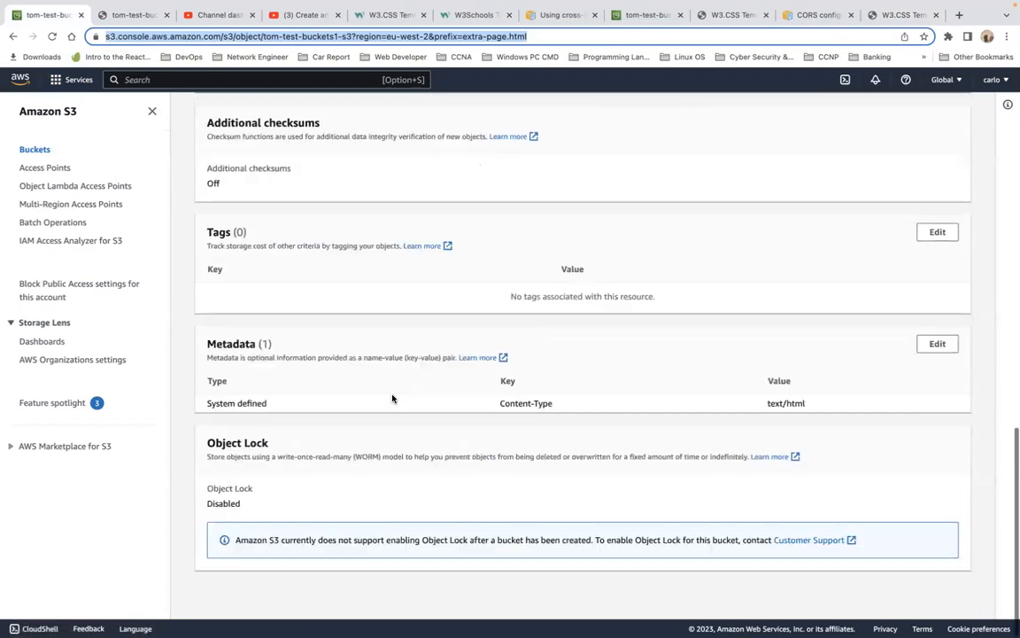
pyautogui.scroll(15, 392, 398)
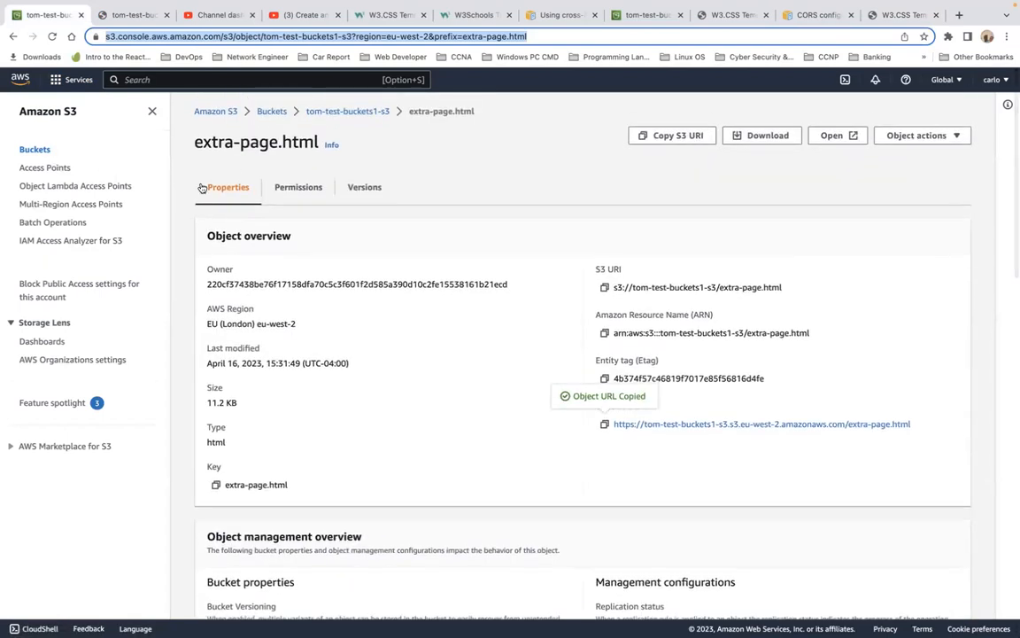
pyautogui.click(34, 149)
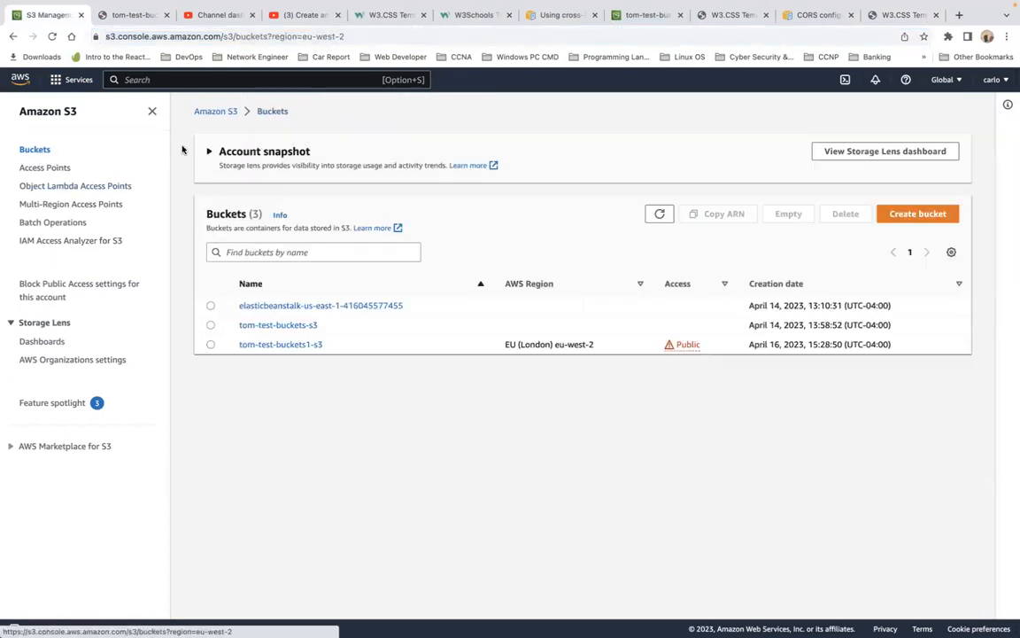
# Step: Open the tom-test-buckets1-s3 bucket's properties and copy its static website hosting endpoint URL
pyautogui.click(294, 344)
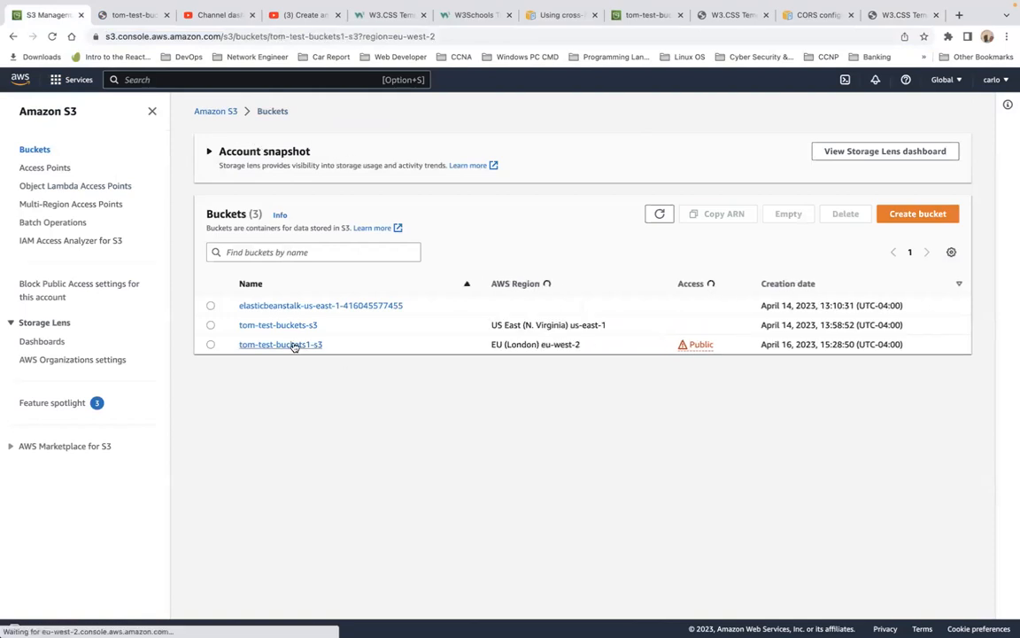
pyautogui.click(285, 199)
pyautogui.scroll(-15, 522, 512)
pyautogui.scroll(-1, 522, 513)
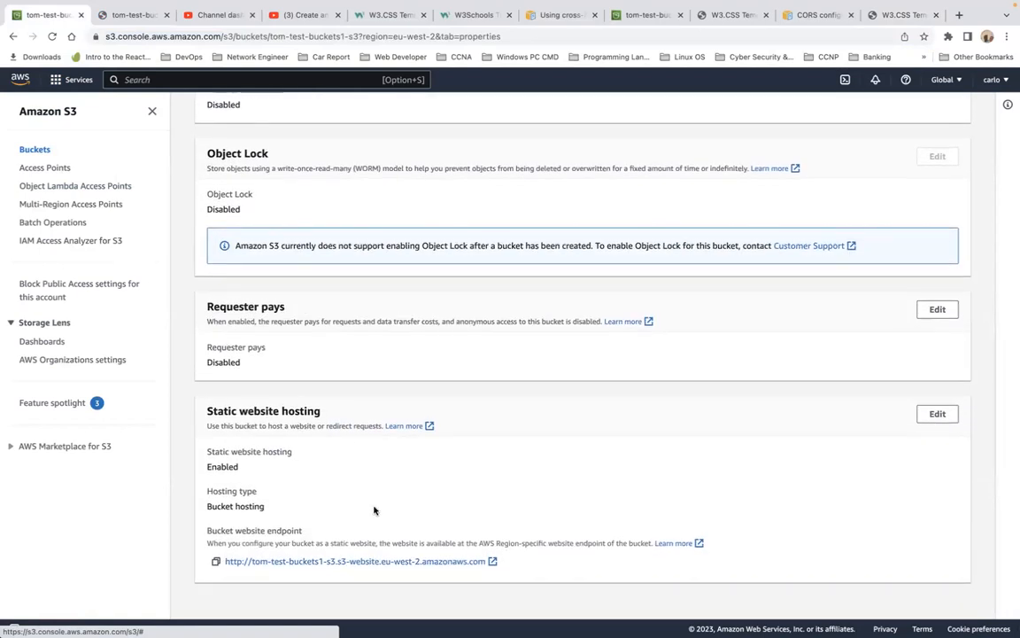
pyautogui.click(215, 560)
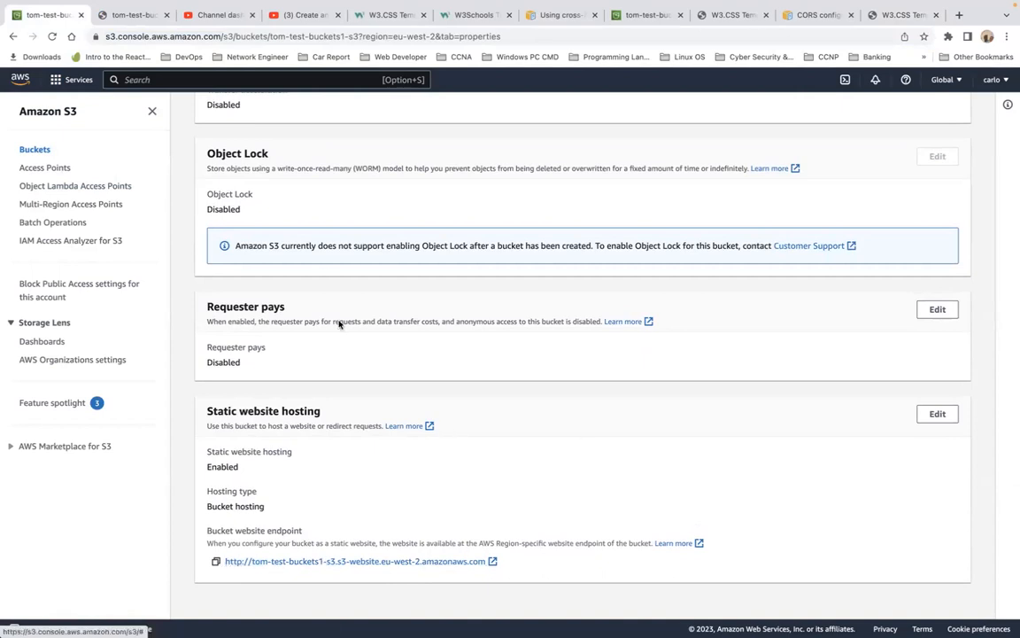
# Step: Go back to the Buckets list and reopen the tom-test-buckets1-s3 bucket to view its objects
pyautogui.scroll(15, 348, 348)
pyautogui.scroll(5, 326, 271)
pyautogui.click(225, 203)
pyautogui.click(278, 203)
pyautogui.click(270, 113)
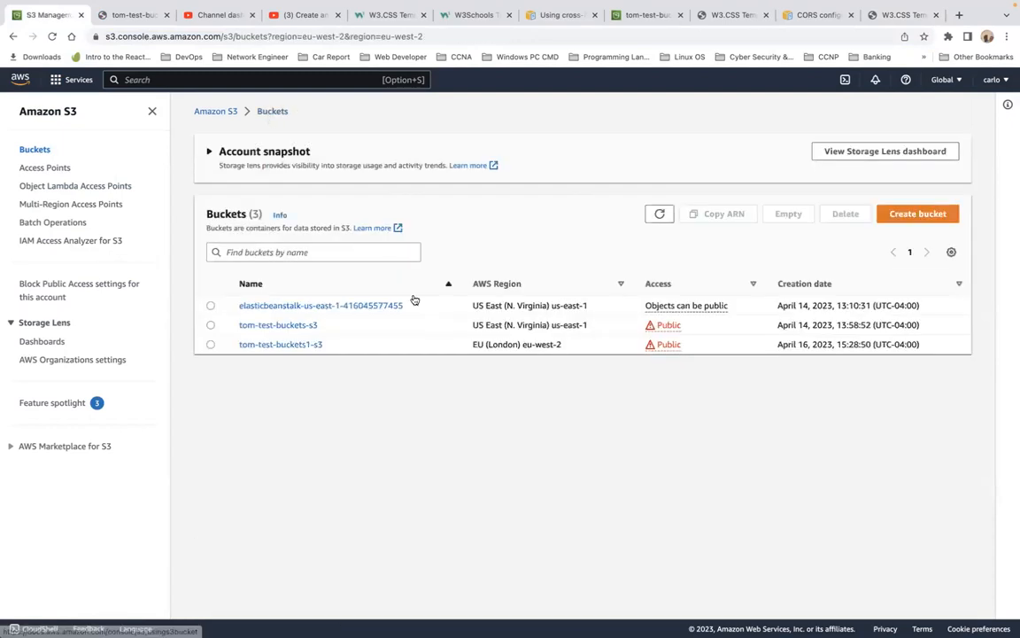
pyautogui.click(285, 346)
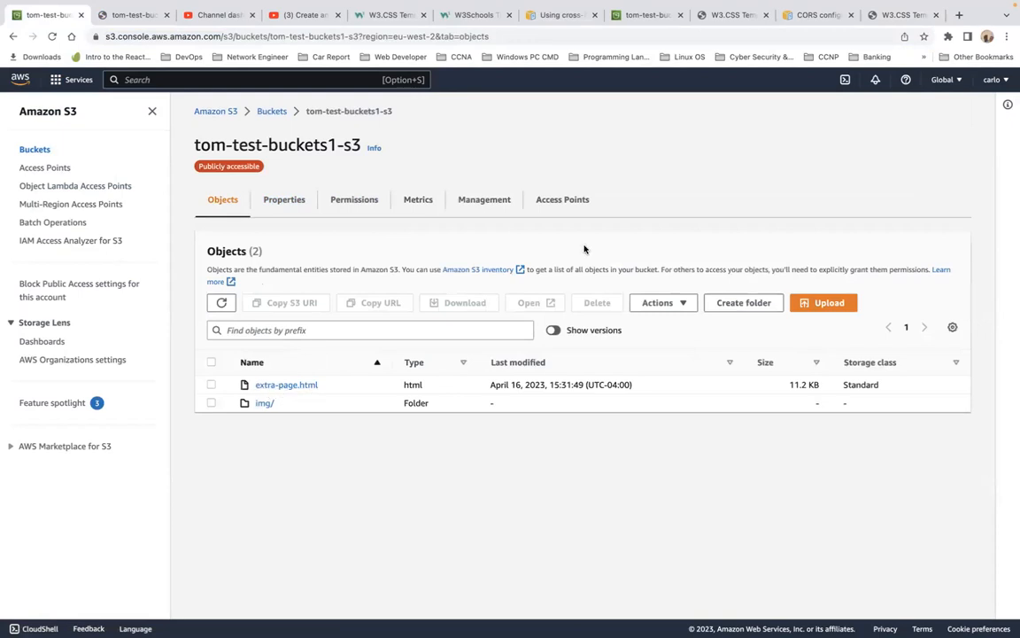
pyautogui.moveTo(666, 390); pyautogui.dragTo(695, 635)
pyautogui.moveTo(535, 3)
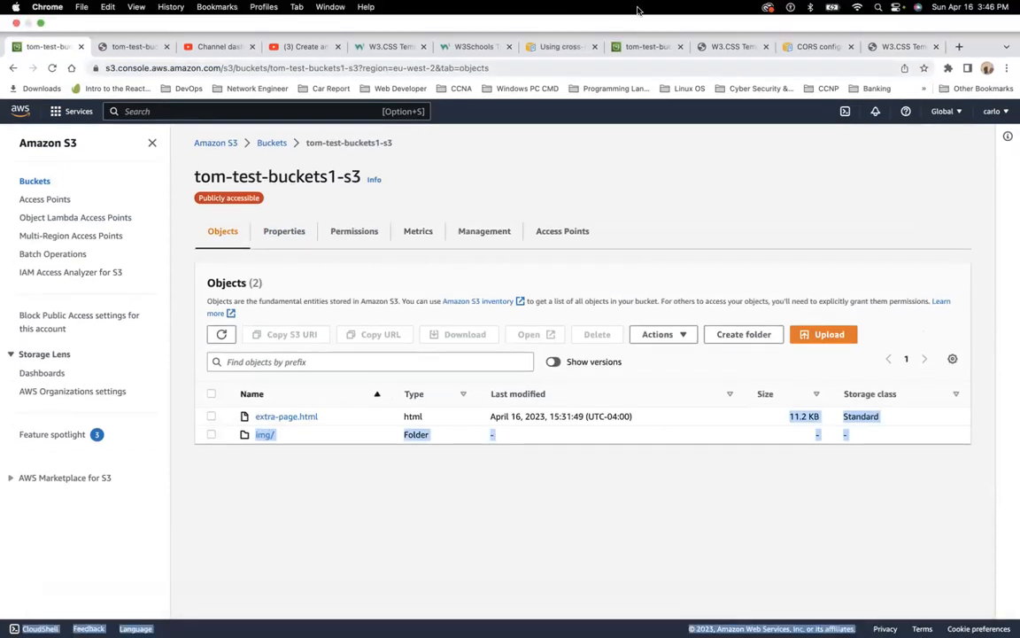